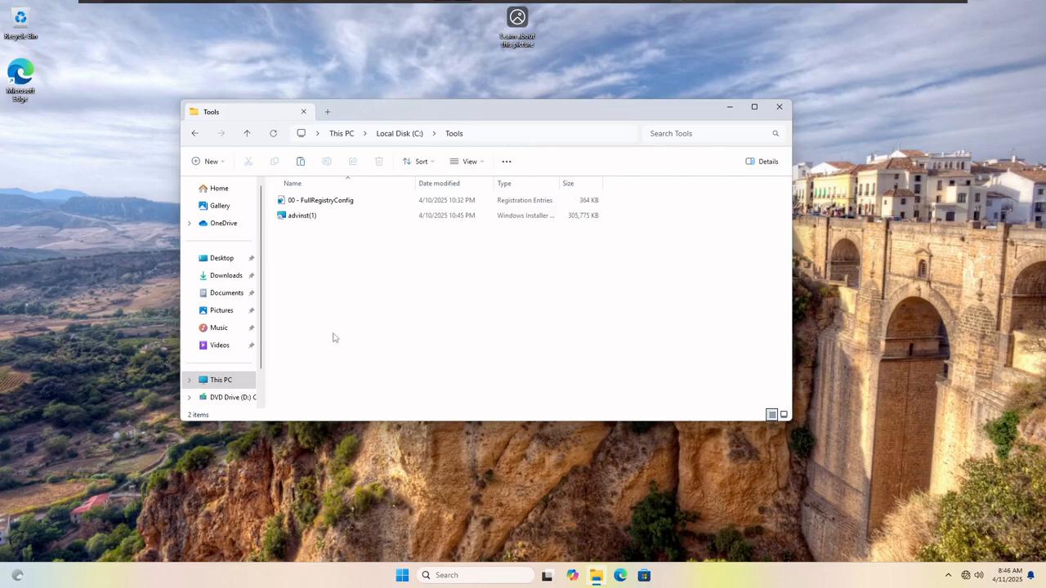
Step: Open the 00 - FullRegistryConfig registration file as text and look through its registry entries down to the end
right_click(328, 205)
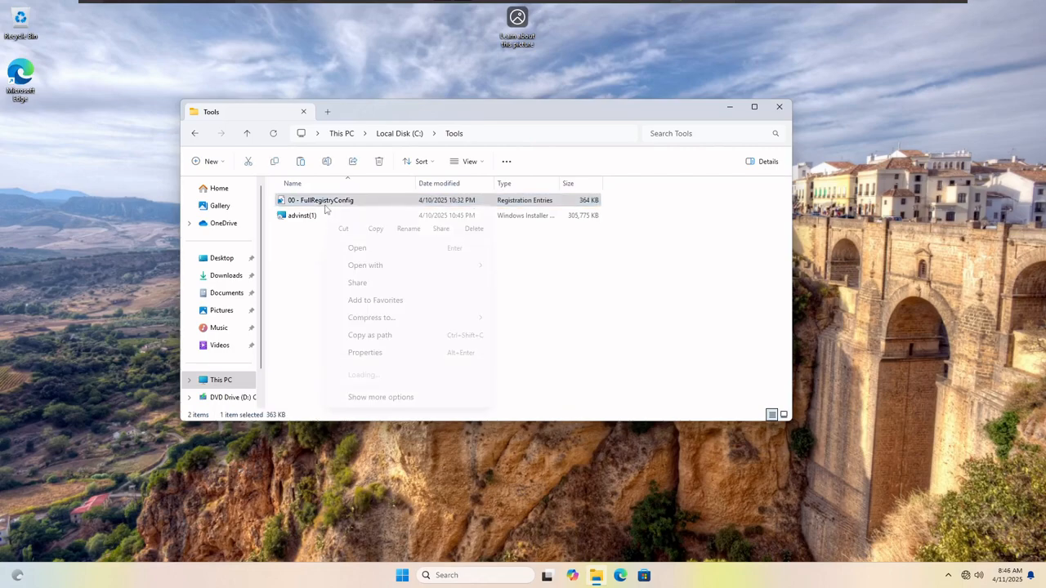
left_click(383, 374)
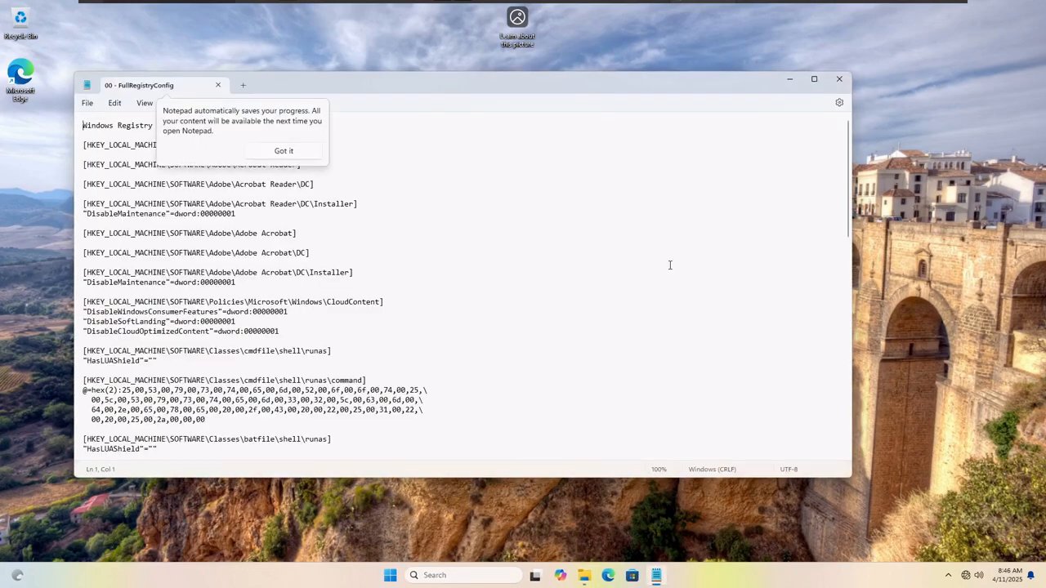
left_click(296, 155)
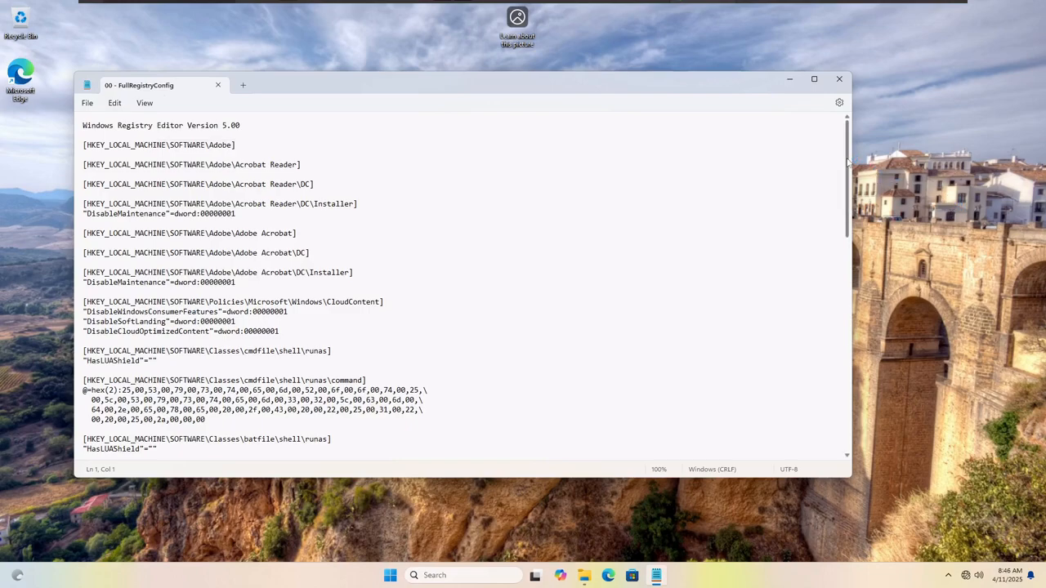
left_click_drag(847, 163, 847, 125)
left_click_drag(847, 133, 871, 462)
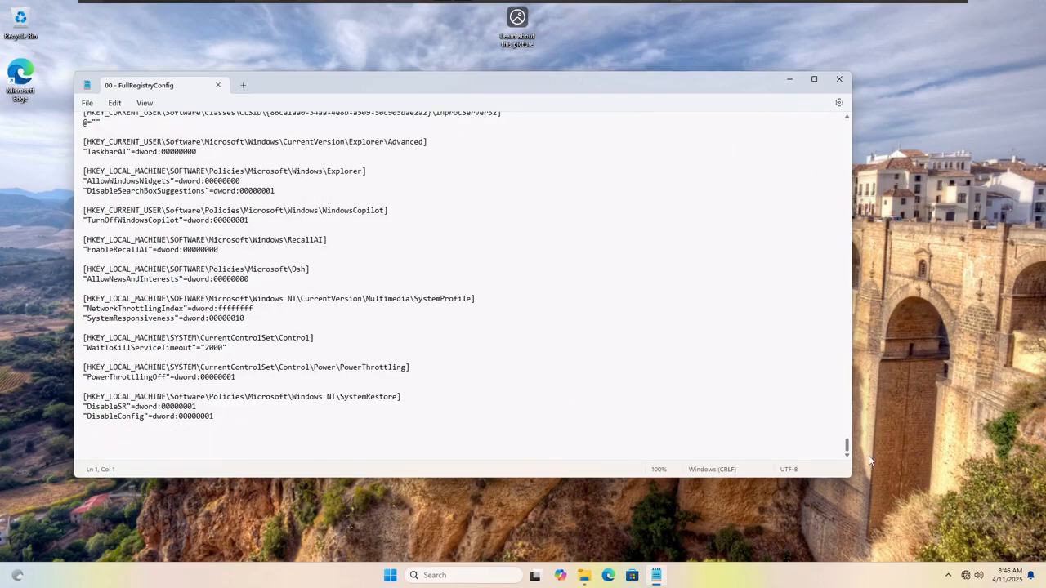
left_click_drag(861, 371, 858, 301)
left_click_drag(865, 351, 863, 451)
scroll(626, 308, "up", 2)
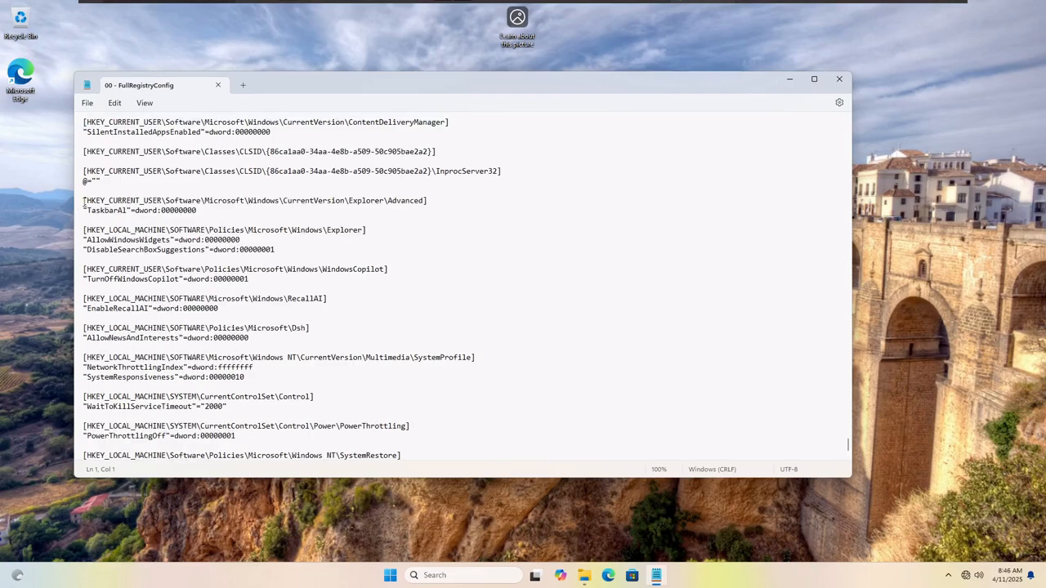
Step: Examine the closing entries from Explorer\Advanced through SystemRestore, and the two CLSID entries just above them
left_click_drag(82, 200, 314, 450)
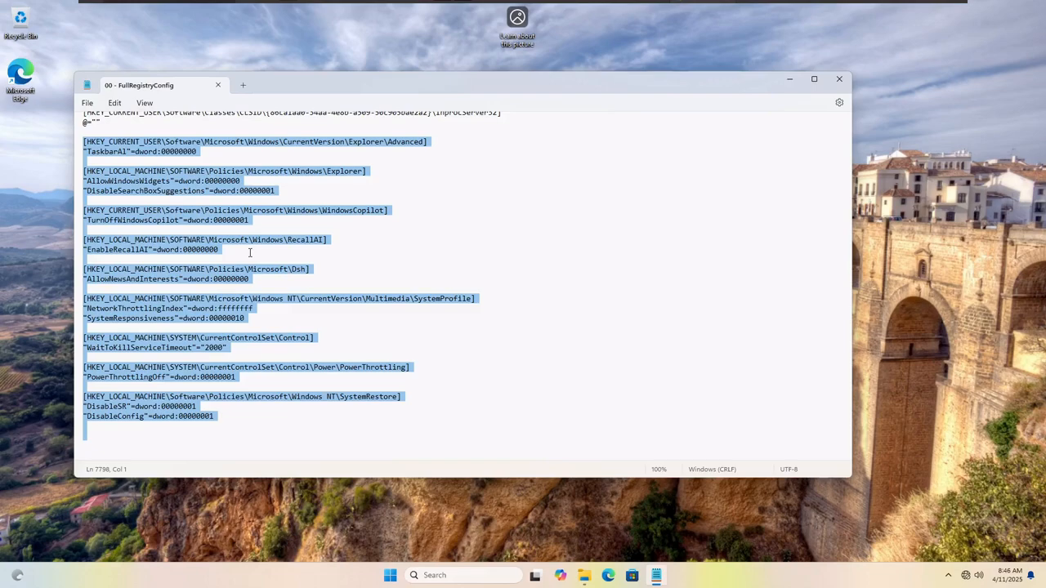
left_click(246, 231)
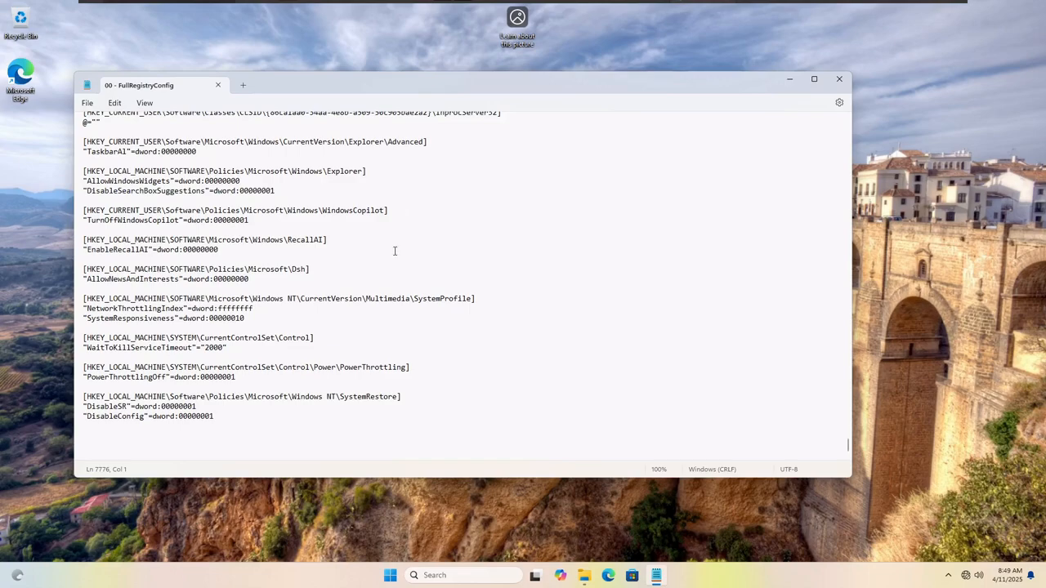
scroll(388, 286, "up", 3)
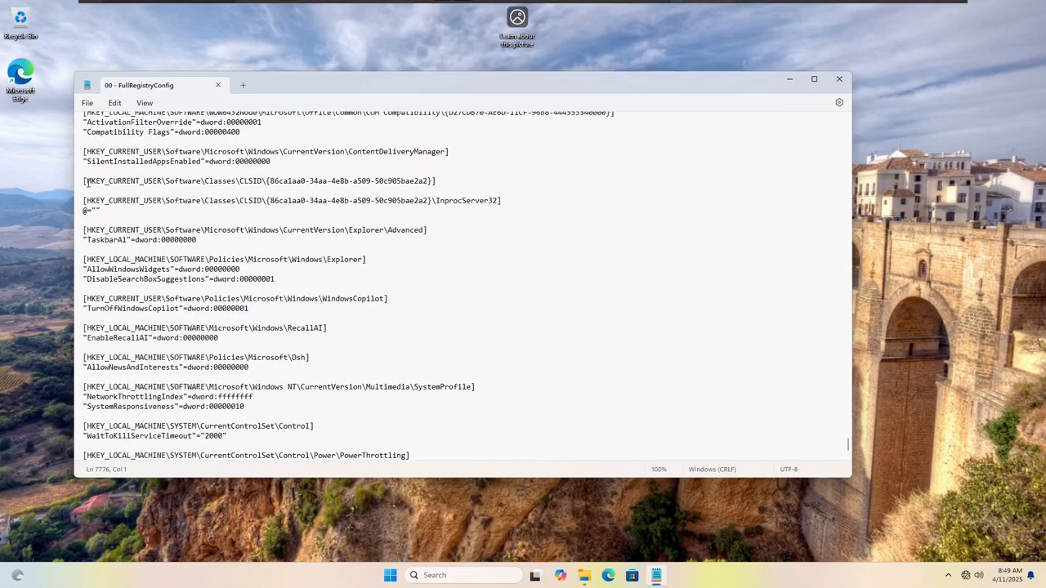
left_click_drag(85, 182, 141, 208)
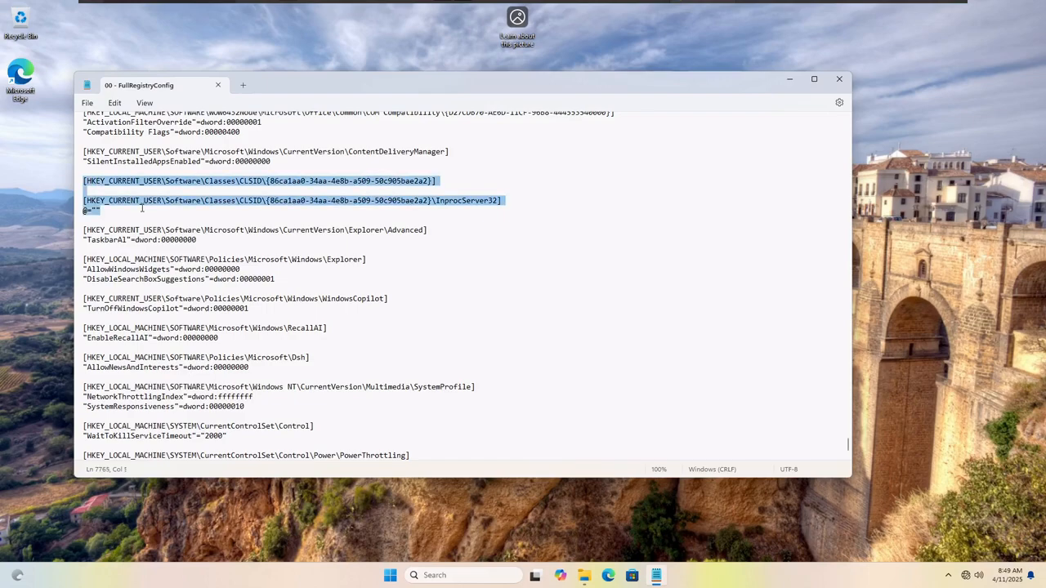
left_click(141, 208)
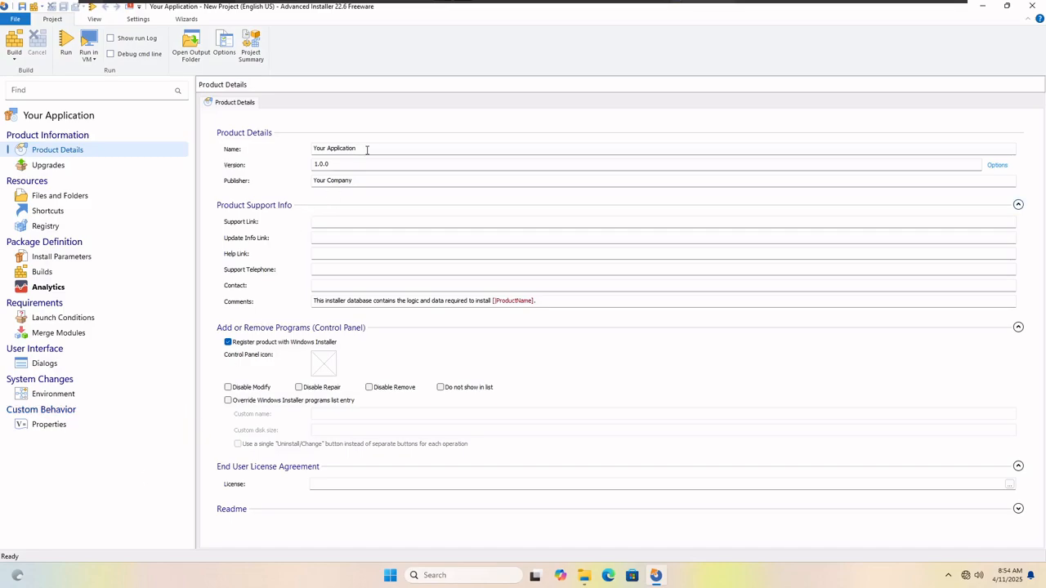
Step: Set the product name to "Windows 11 Granite Security Package"
left_click_drag(366, 148, 300, 148)
key("BackSpace")
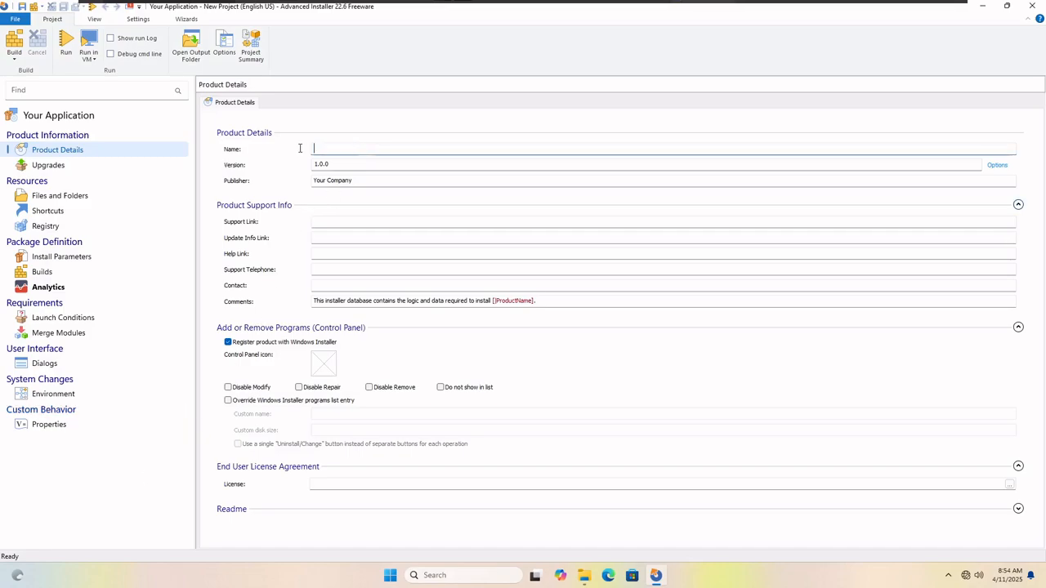
type("Windows")
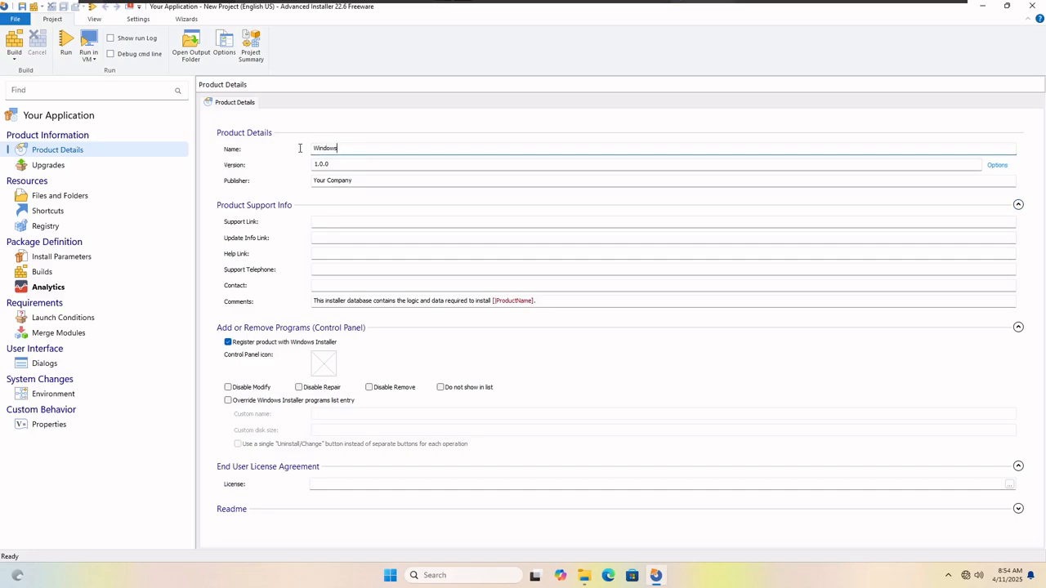
type(" 11 Granite Security ")
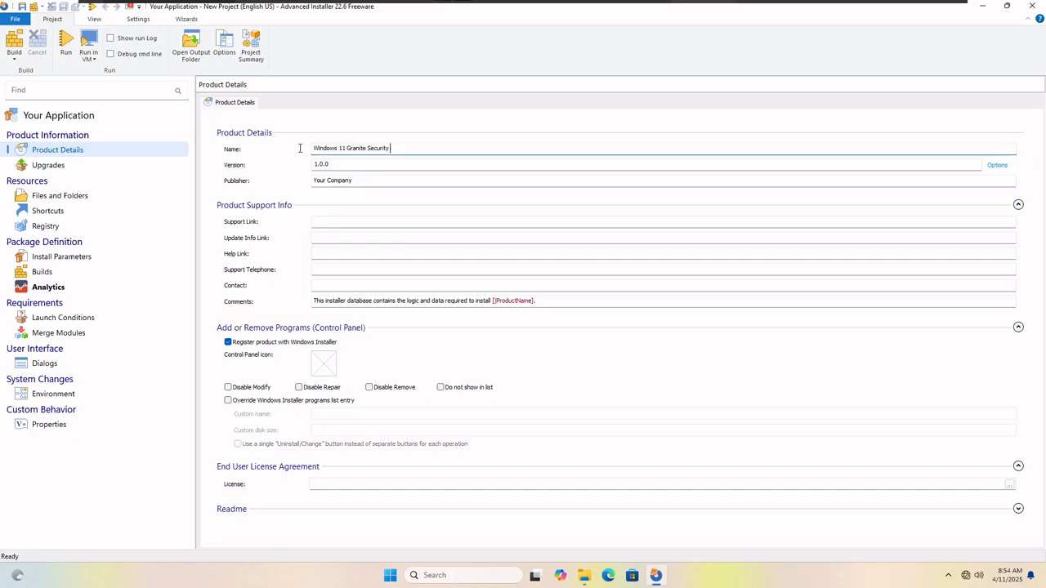
type("Package")
Step: Set the product version to 0.0.1 and the publisher to GenericTechSupport
left_click_drag(339, 165, 293, 168)
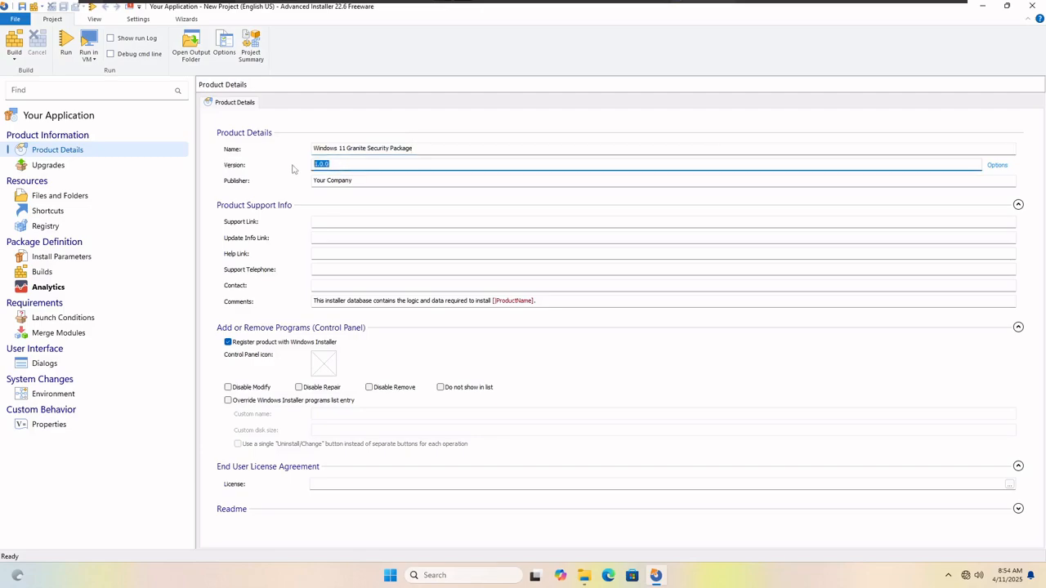
type("0.0.1")
left_click_drag(362, 178, 292, 179)
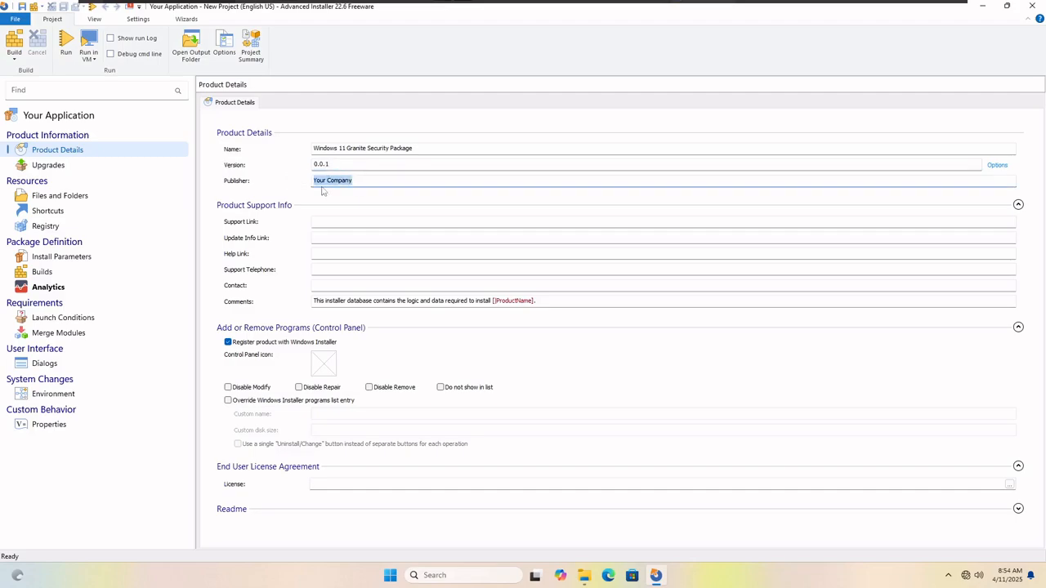
type("GenericTechSupport")
left_click(337, 239)
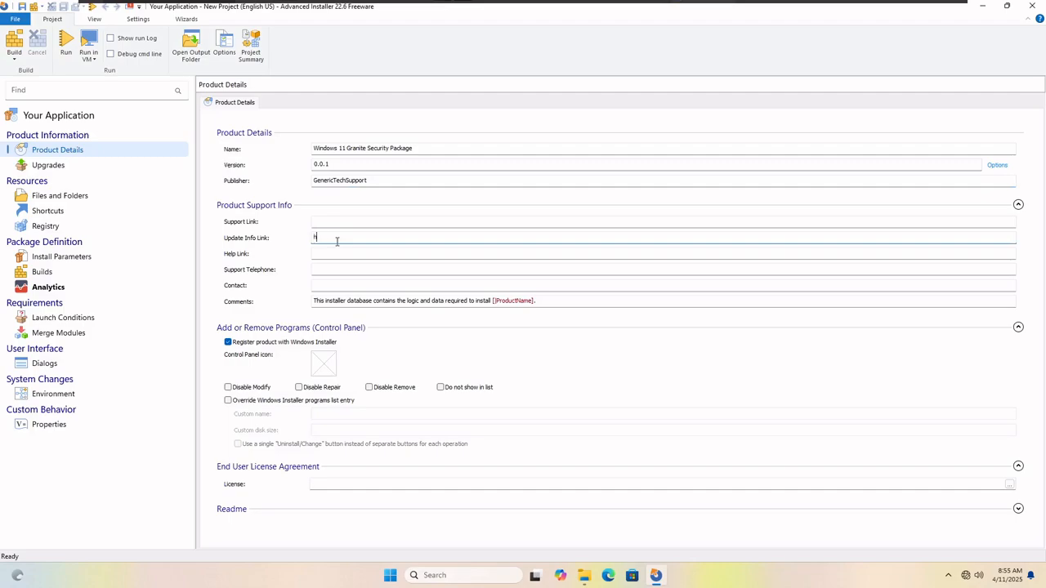
type("https://www.youtube.com/@generictechsupport")
left_click(372, 390)
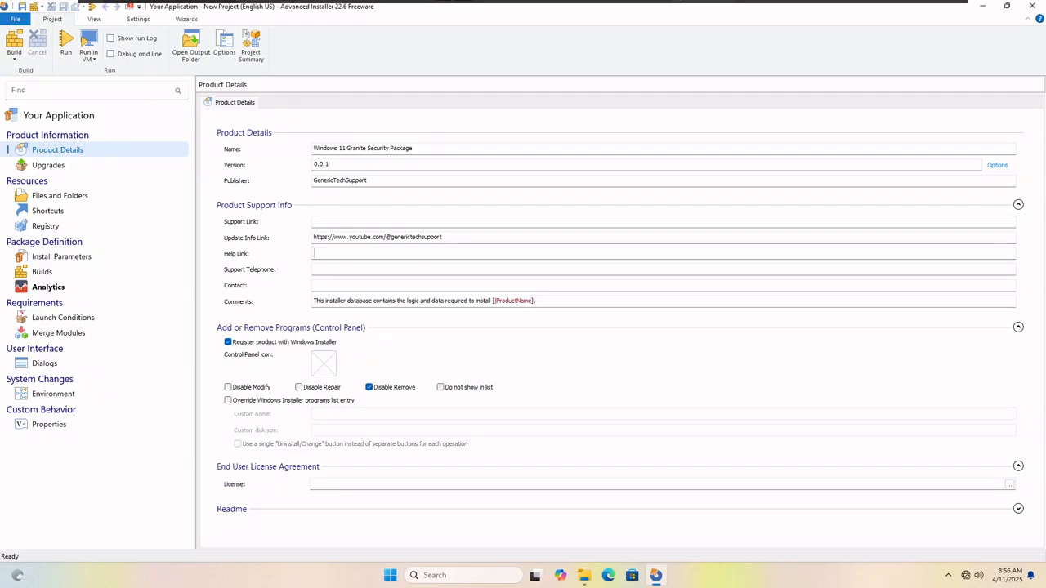
left_click(327, 253)
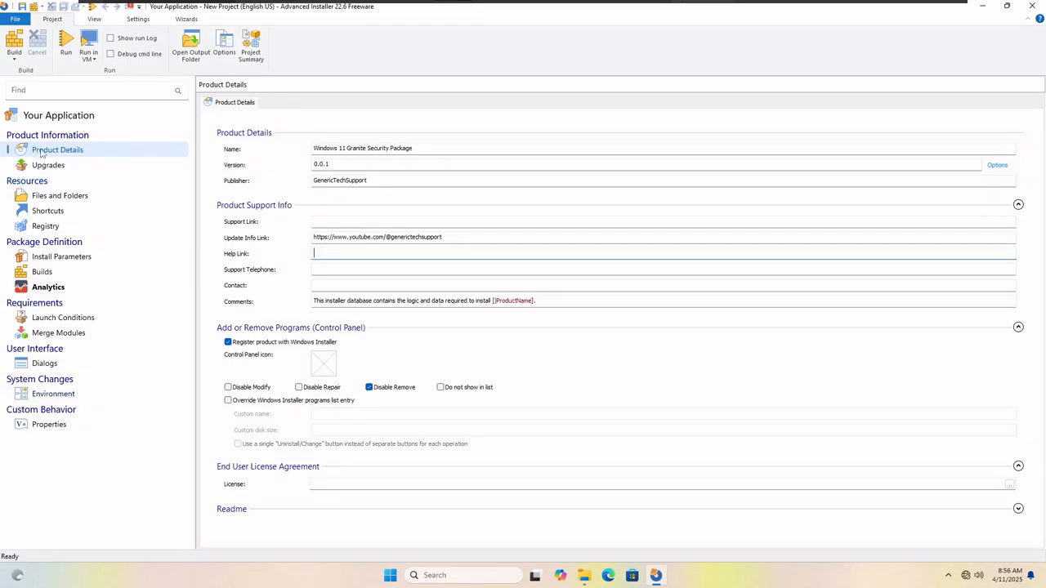
Step: Go to the project's Files and Folders, keeping the existing product code, and collapse the User Profile and Public folders
left_click(50, 197)
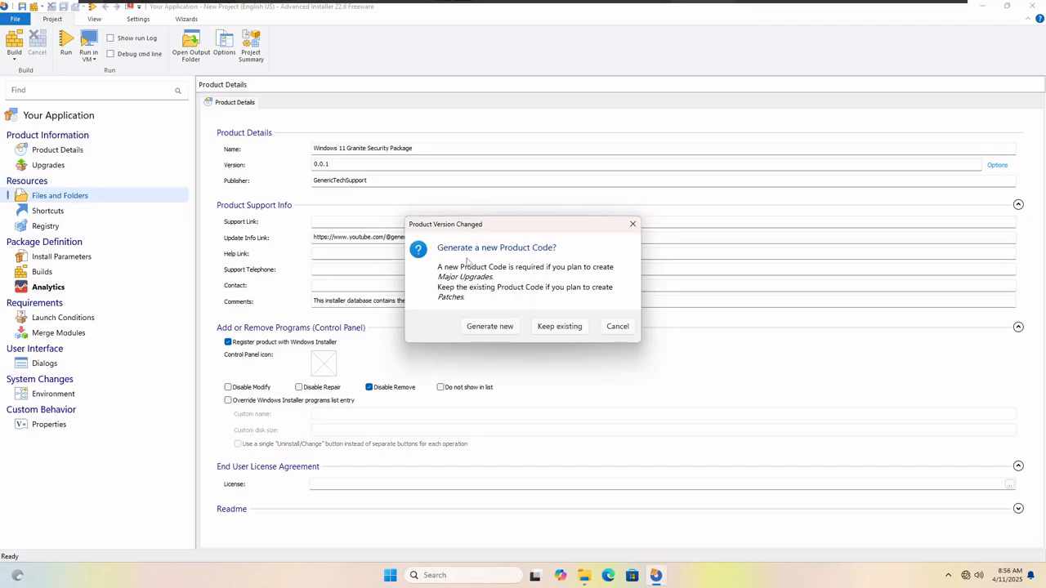
left_click(551, 325)
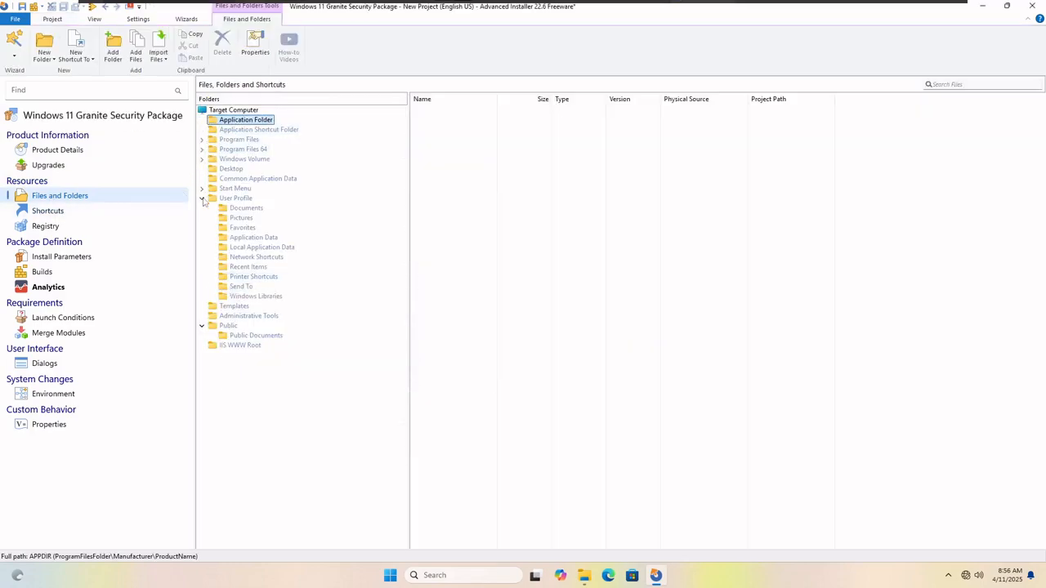
left_click(201, 198)
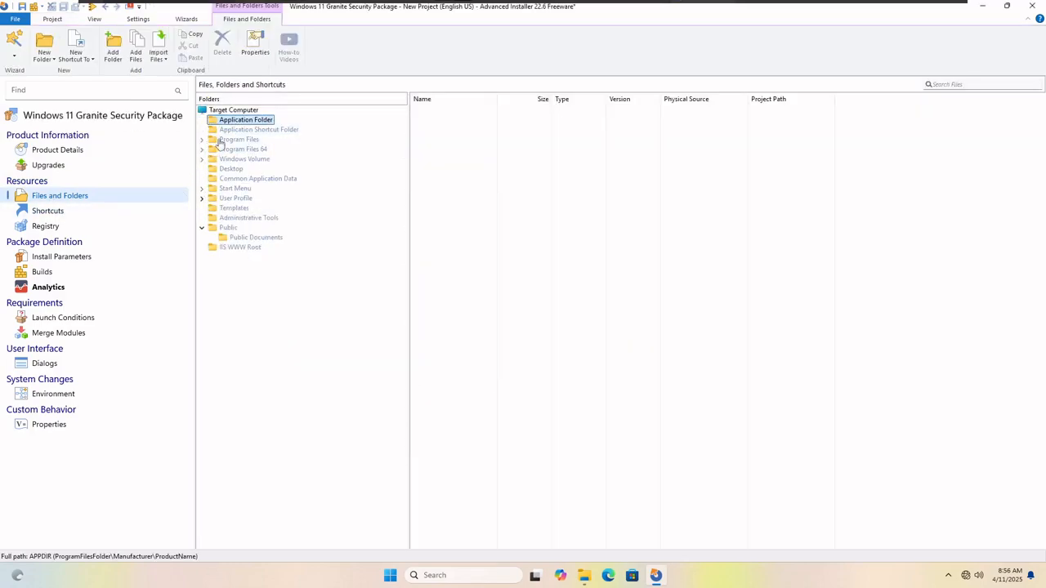
left_click(202, 228)
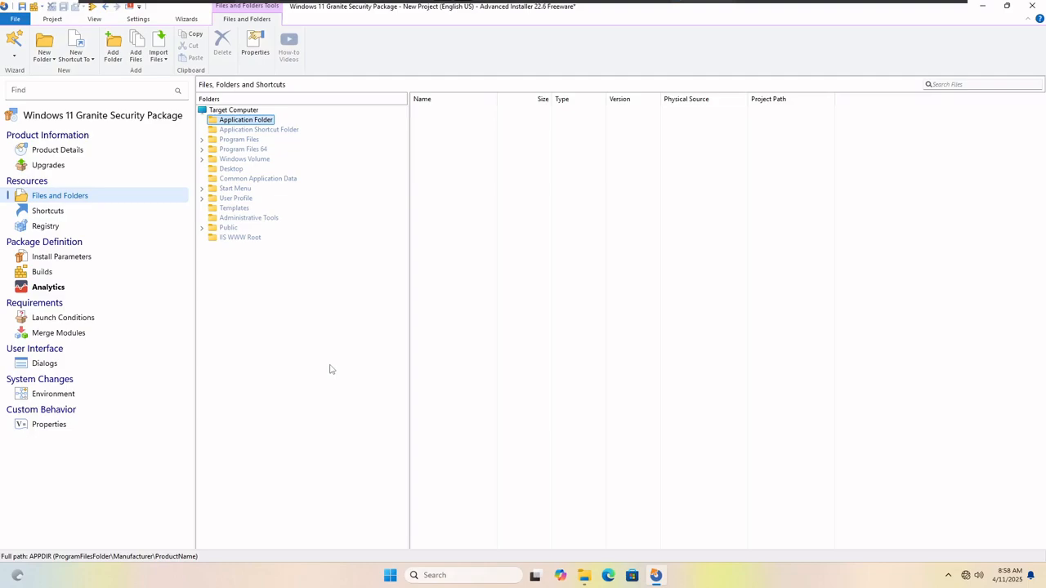
Step: Show the project's registry settings and collapse the Current user/Local machine branch
left_click(48, 227)
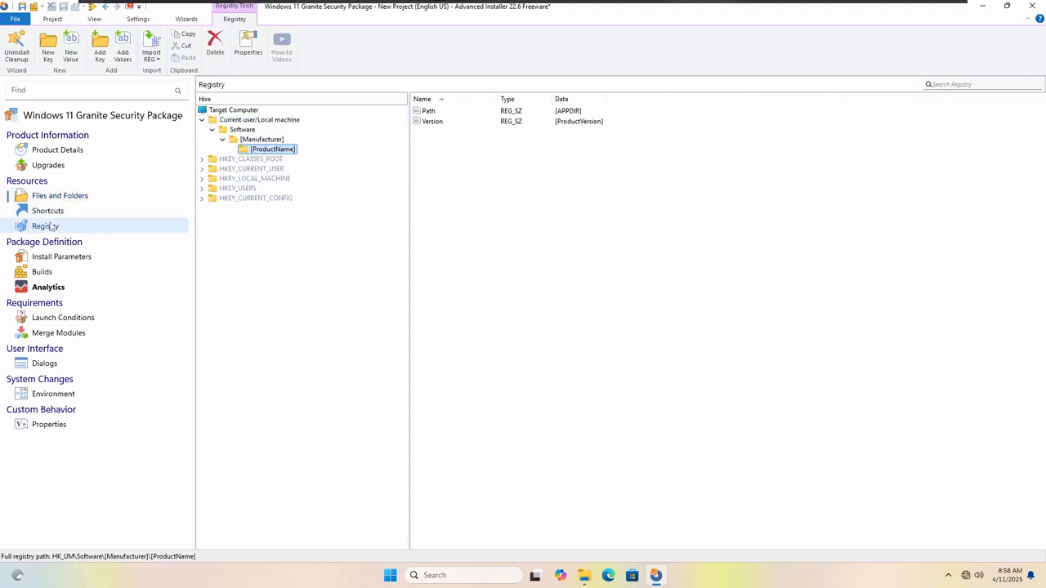
left_click(223, 140)
left_click(211, 130)
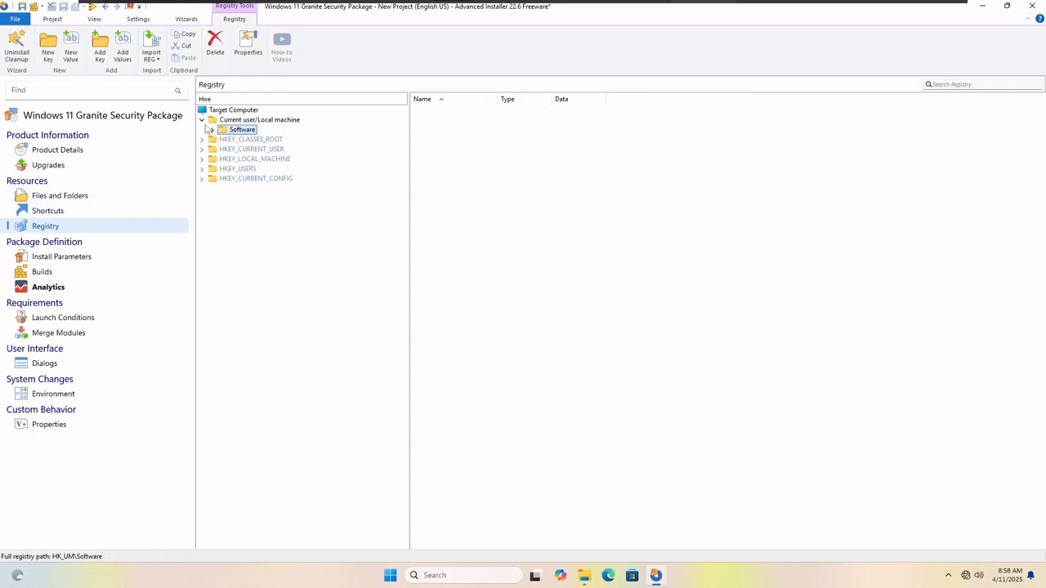
left_click(202, 120)
Step: Import the 00 - FullRegistryConfig file from C:\Tools into the Target Computer registry
left_click(222, 113)
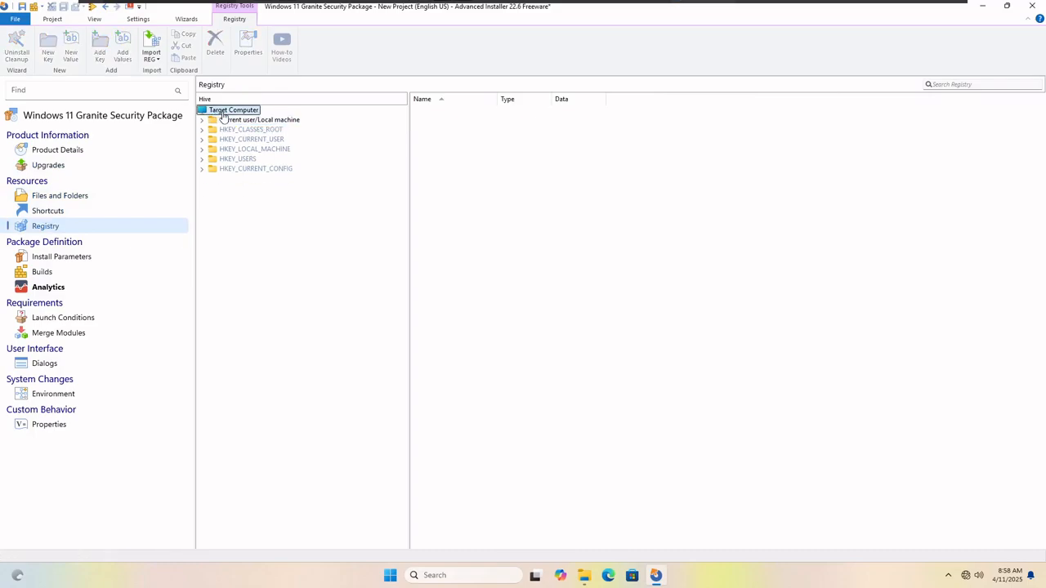
left_click(155, 62)
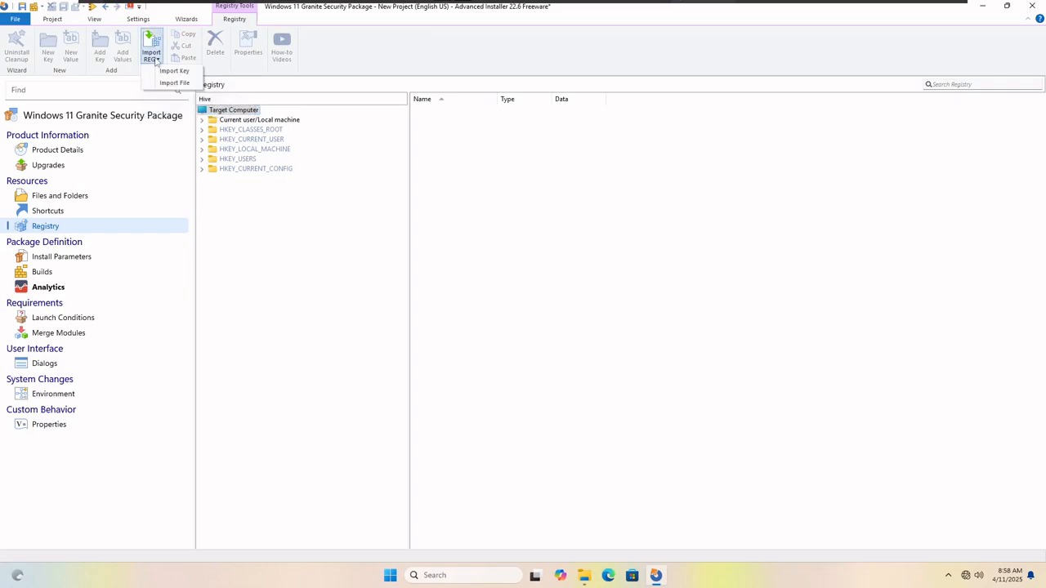
left_click(168, 83)
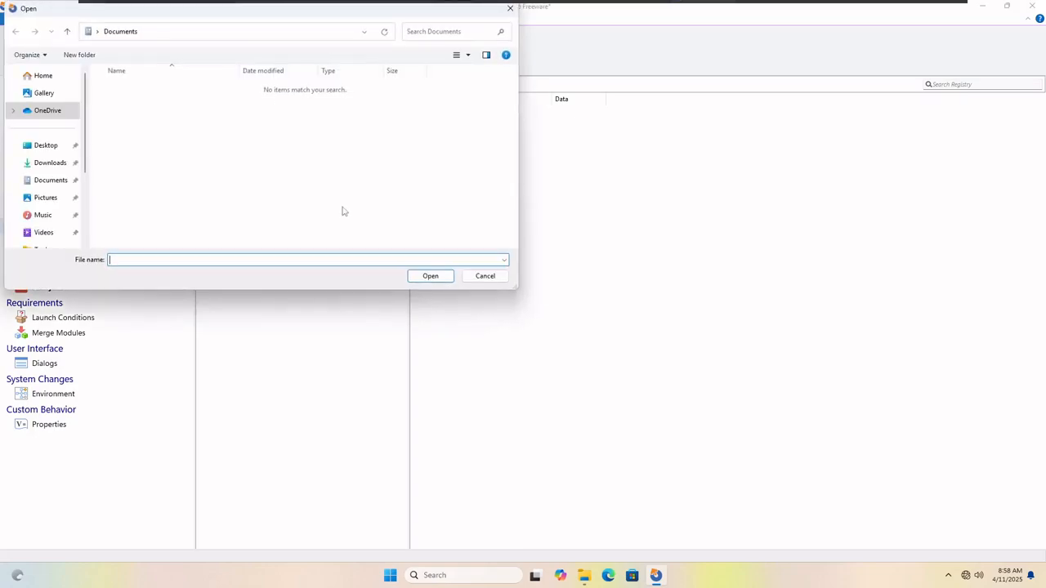
scroll(54, 167, "down", 3)
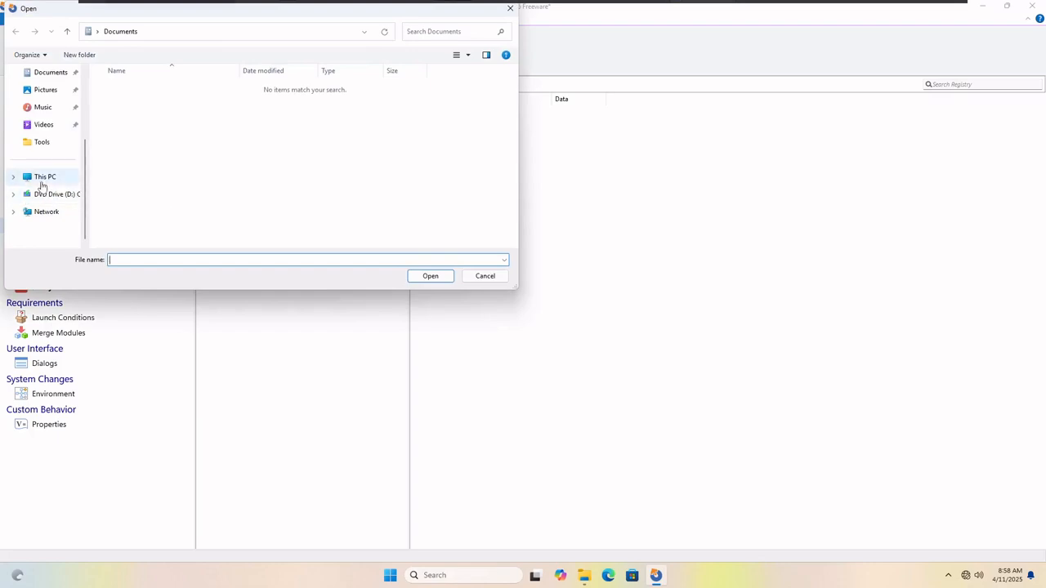
left_click(41, 178)
double_click(146, 94)
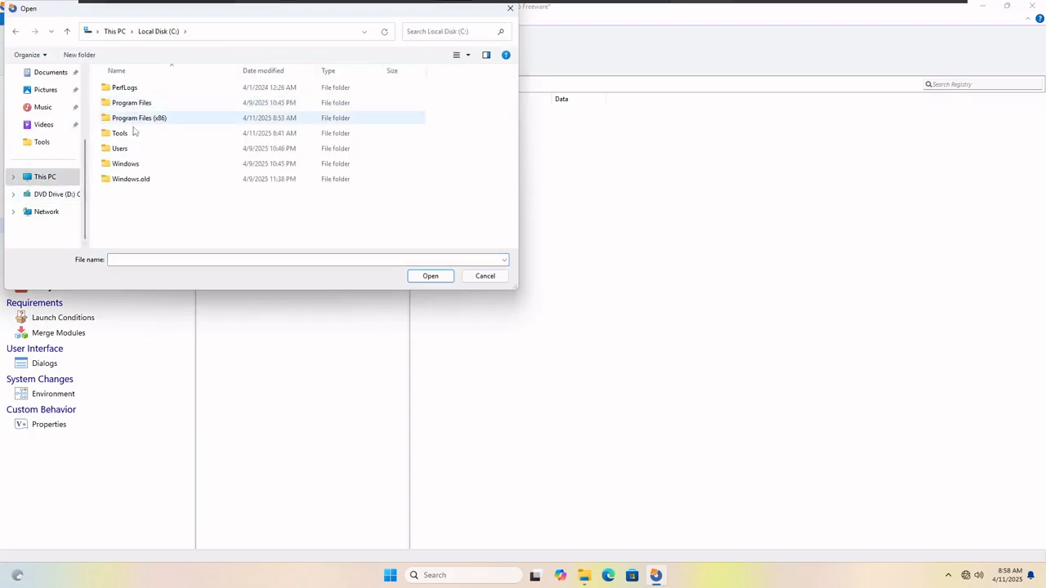
left_click(130, 135)
double_click(131, 136)
left_click(125, 88)
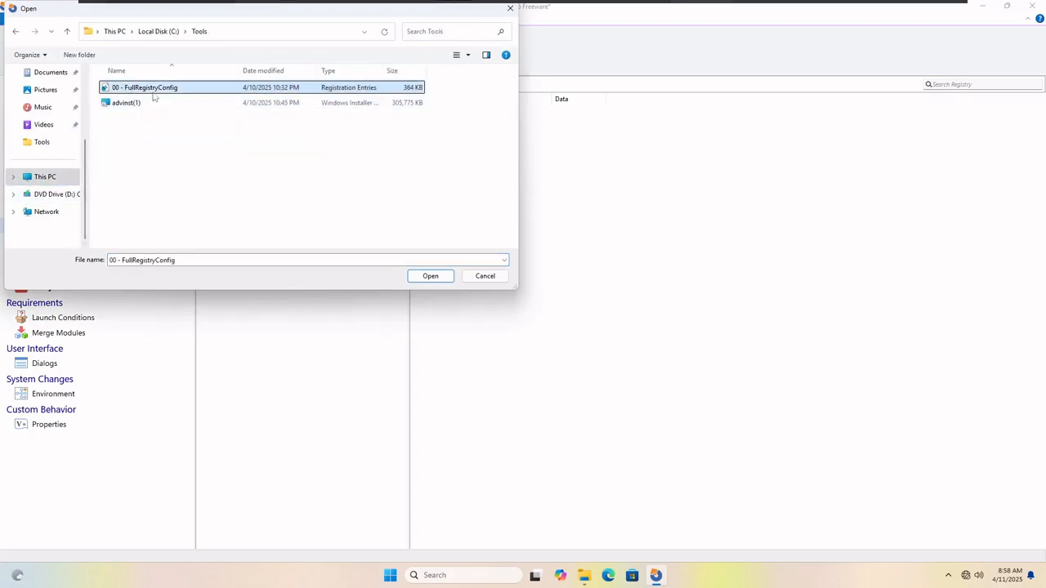
left_click(425, 276)
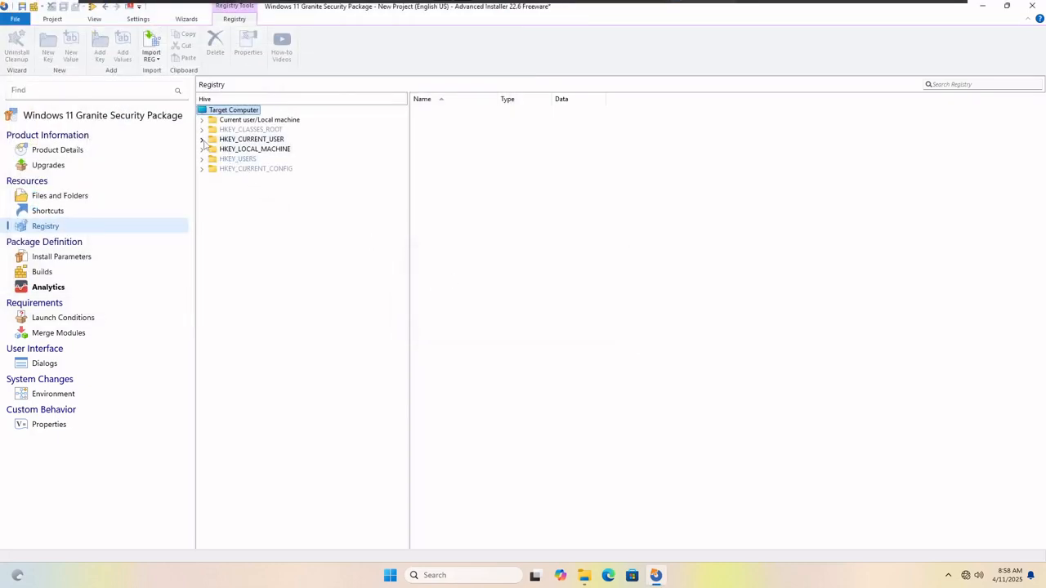
Step: Review the imported keys under HKEY_CURRENT_USER and HKEY_LOCAL_MACHINE, including SYSTEM\CurrentControlSet, and collapse both hives
left_click(201, 228)
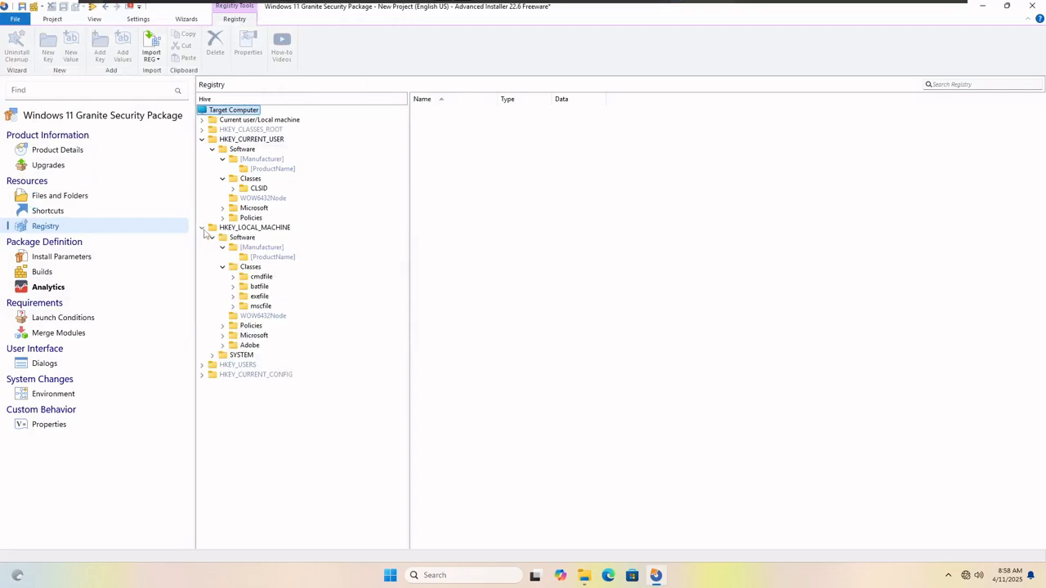
left_click(212, 355)
left_click(223, 365)
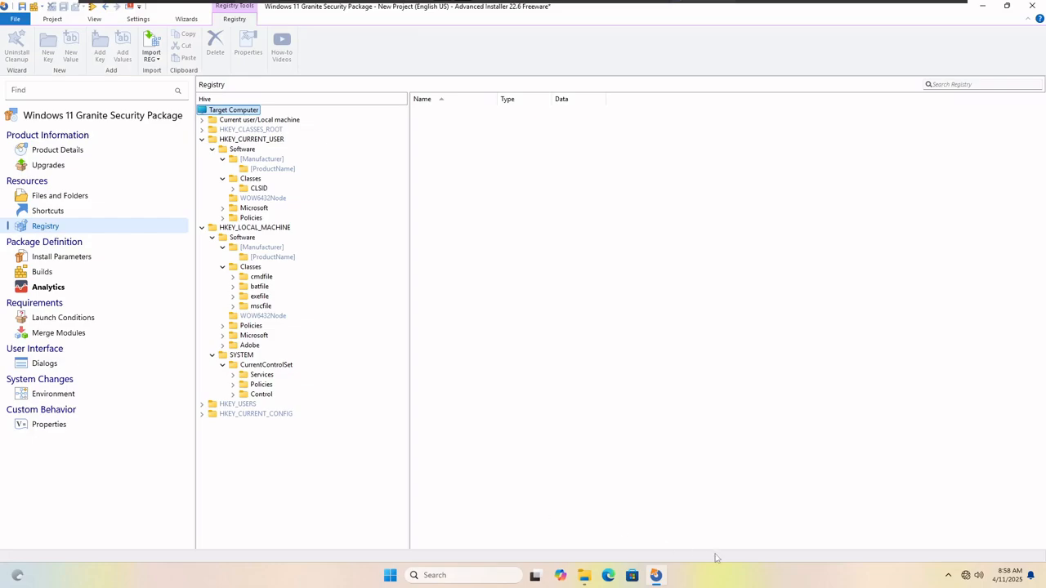
left_click(202, 139)
left_click(202, 149)
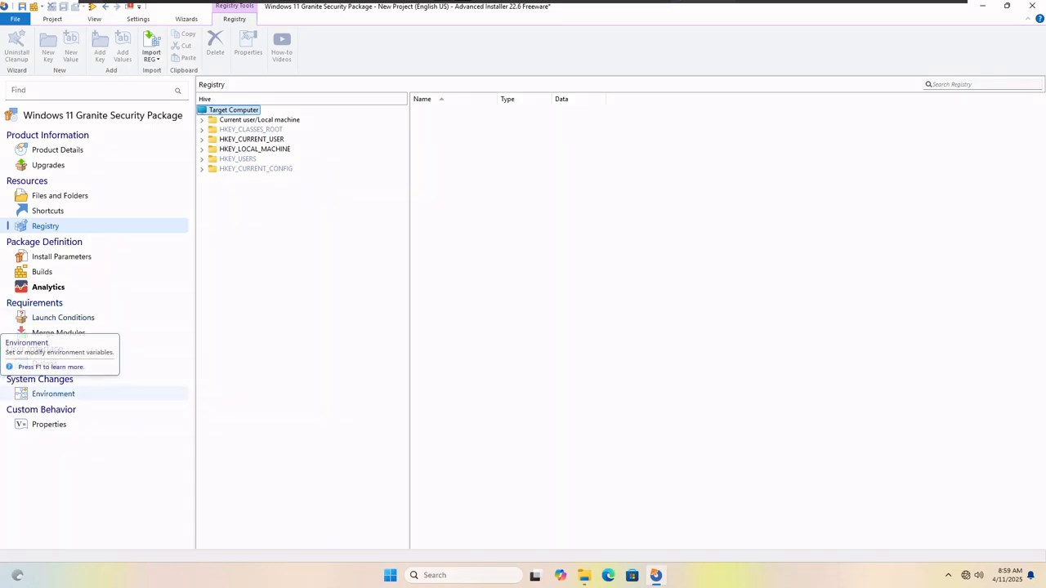
Step: Set the installer's reboot behavior to Force Reboot after install in the install parameters
left_click(50, 262)
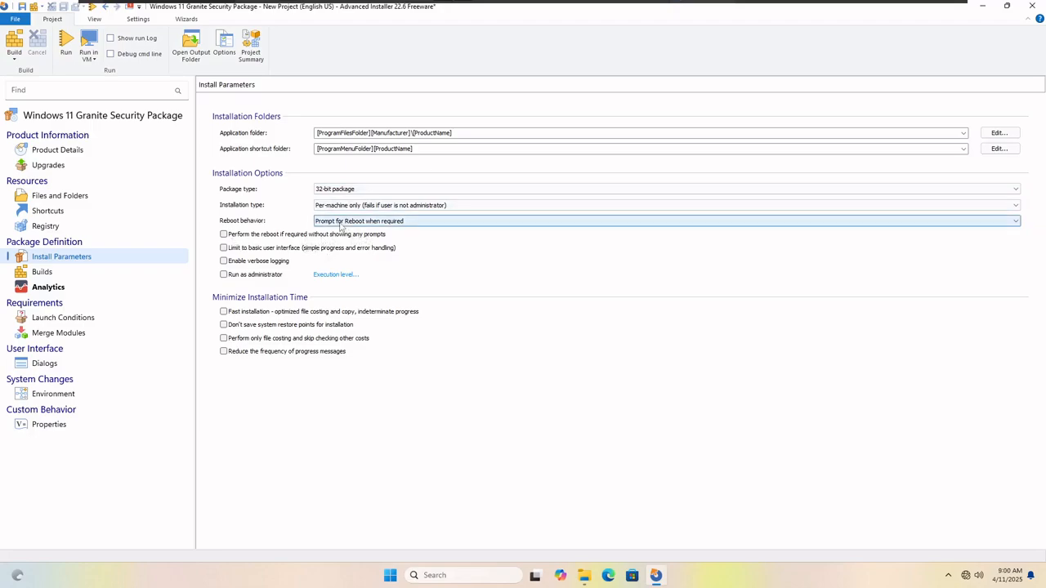
left_click(339, 222)
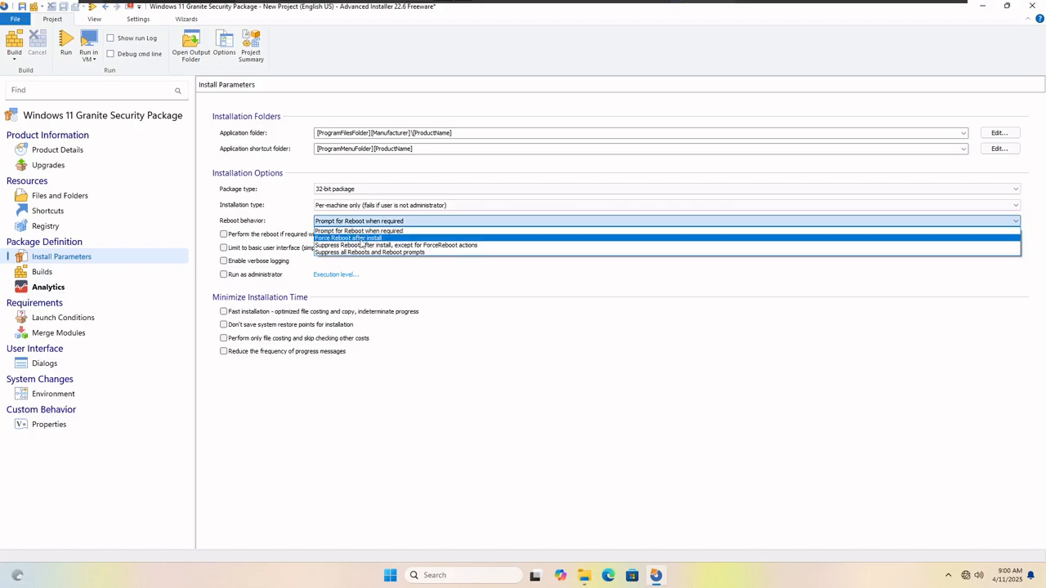
left_click(361, 239)
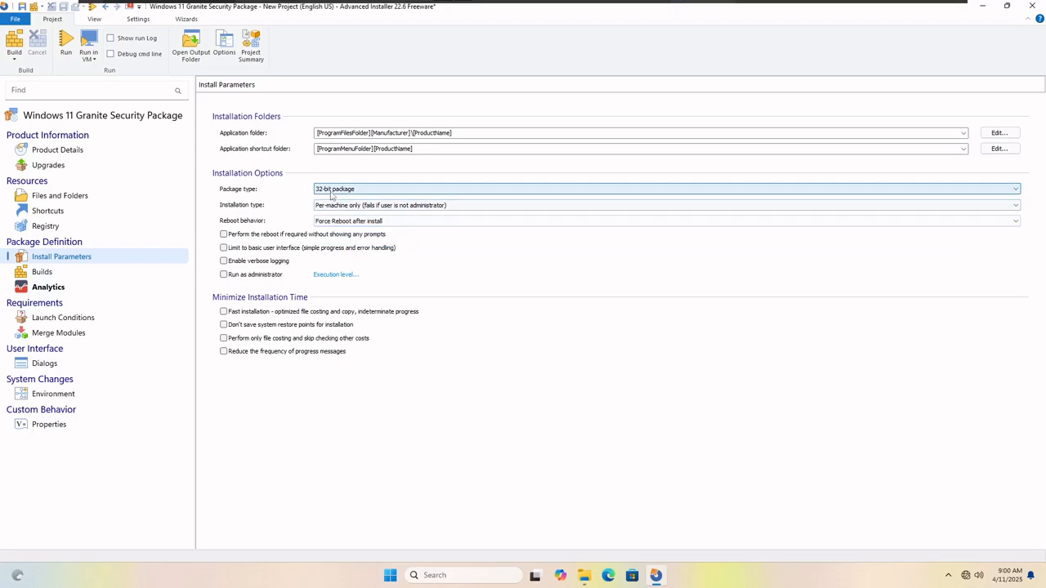
Step: Review the available installation types, keeping Per-machine only (fails if user is not administrator)
left_click(420, 208)
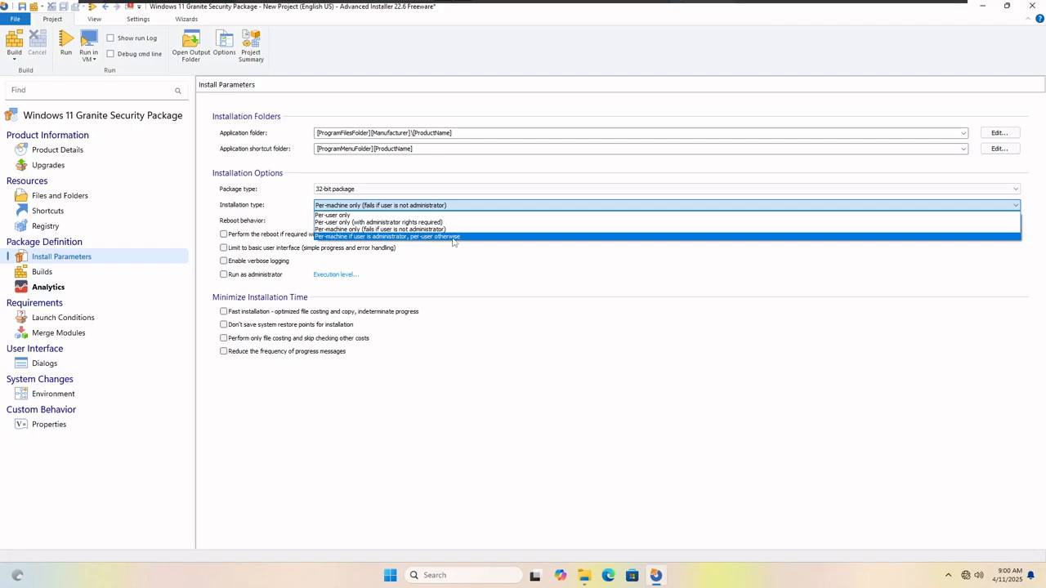
left_click(560, 371)
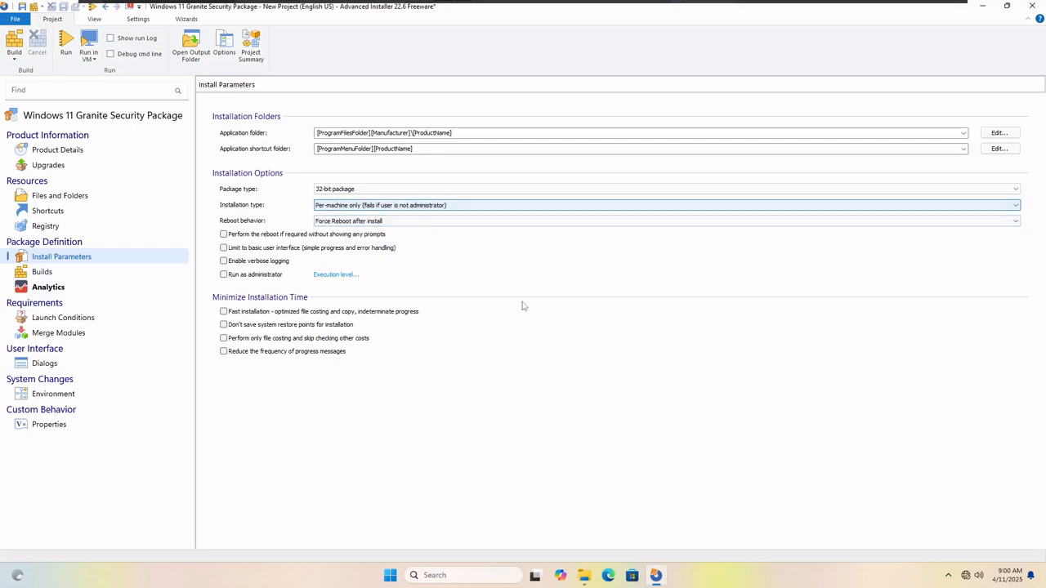
left_click(343, 208)
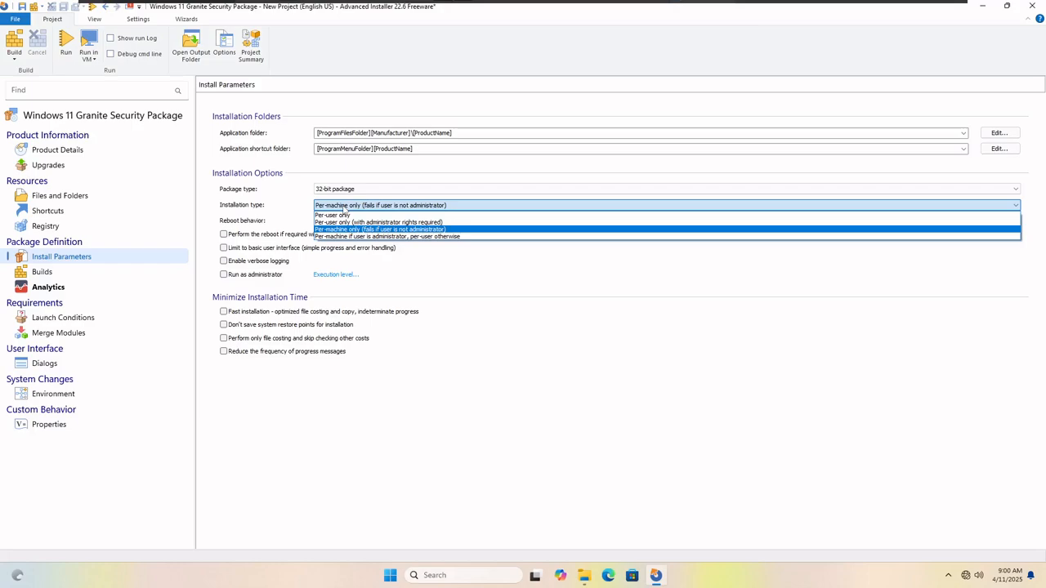
left_click(654, 406)
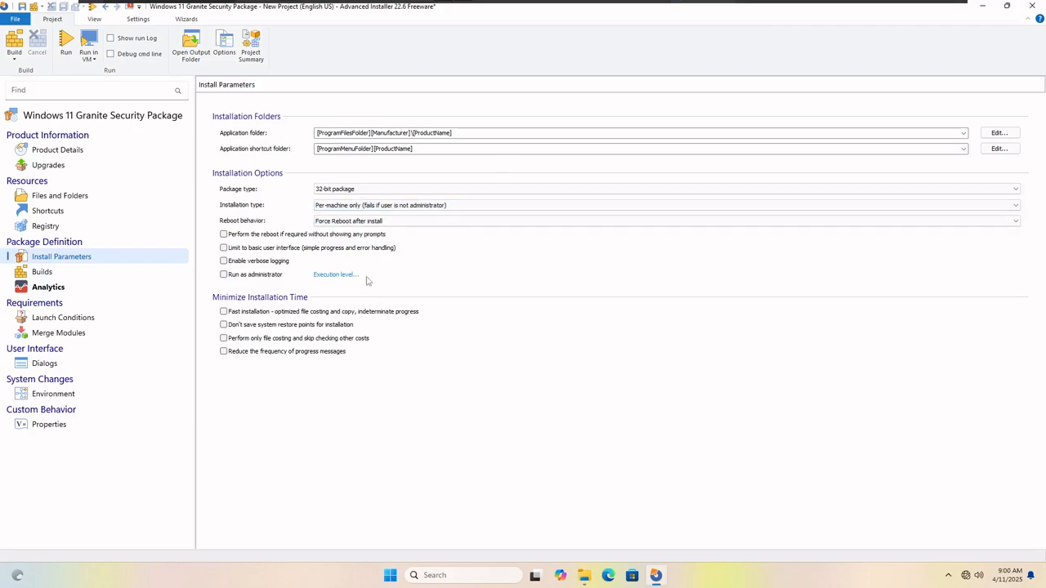
Step: Try to enable Run as administrator, decline the license upgrade, and enable Don't save system restore points for installation
left_click(243, 278)
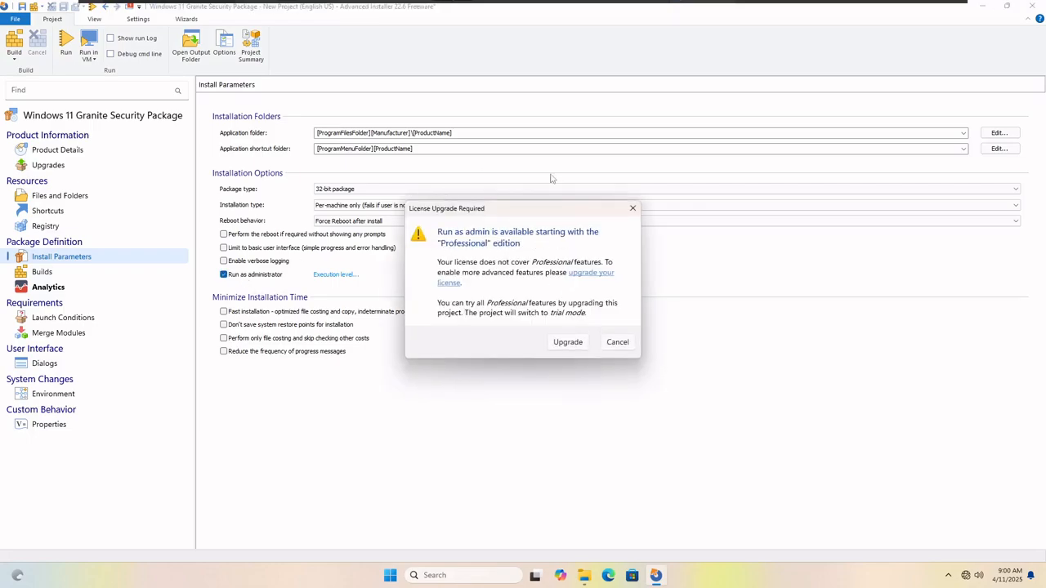
left_click(625, 345)
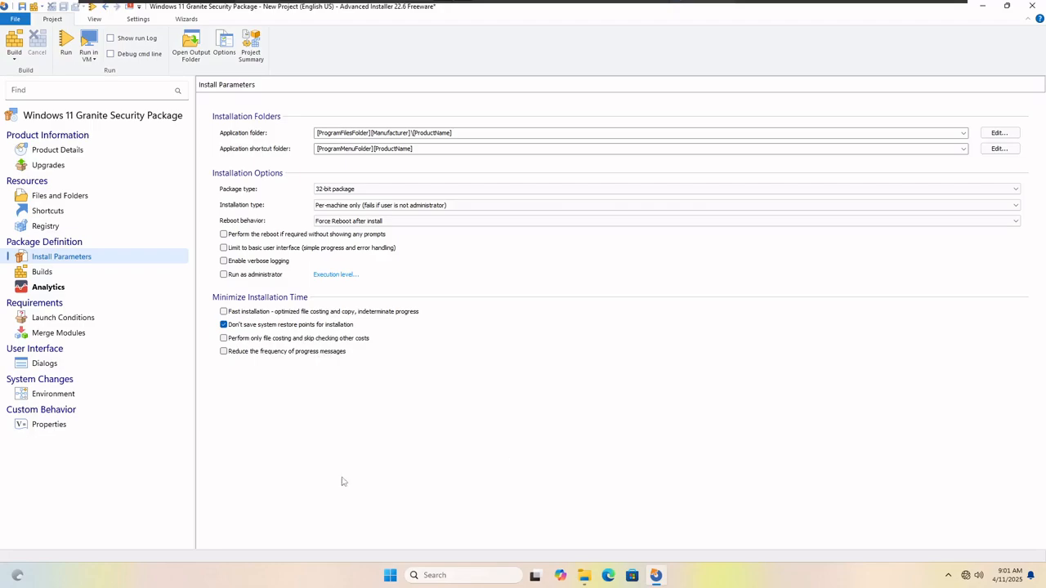
Step: Create a Package folder in C:\Tools and set it as the output folder of the default build
left_click(42, 272)
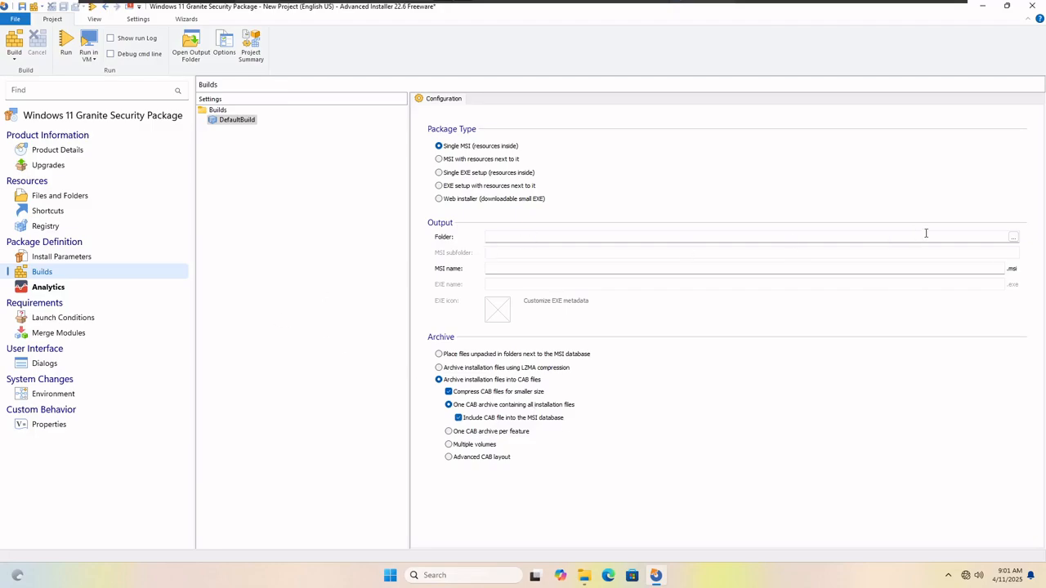
left_click(1013, 236)
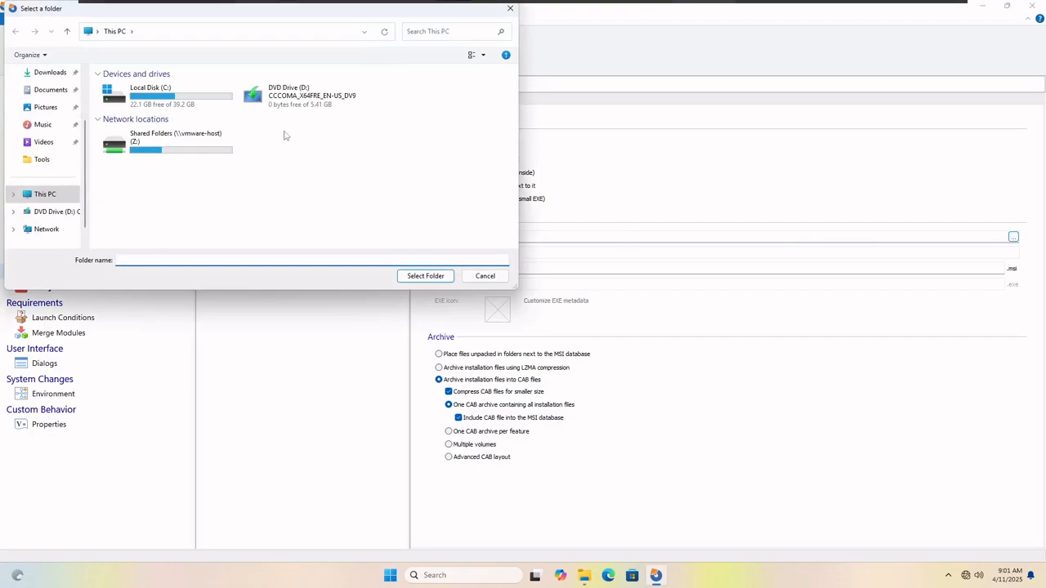
double_click(175, 103)
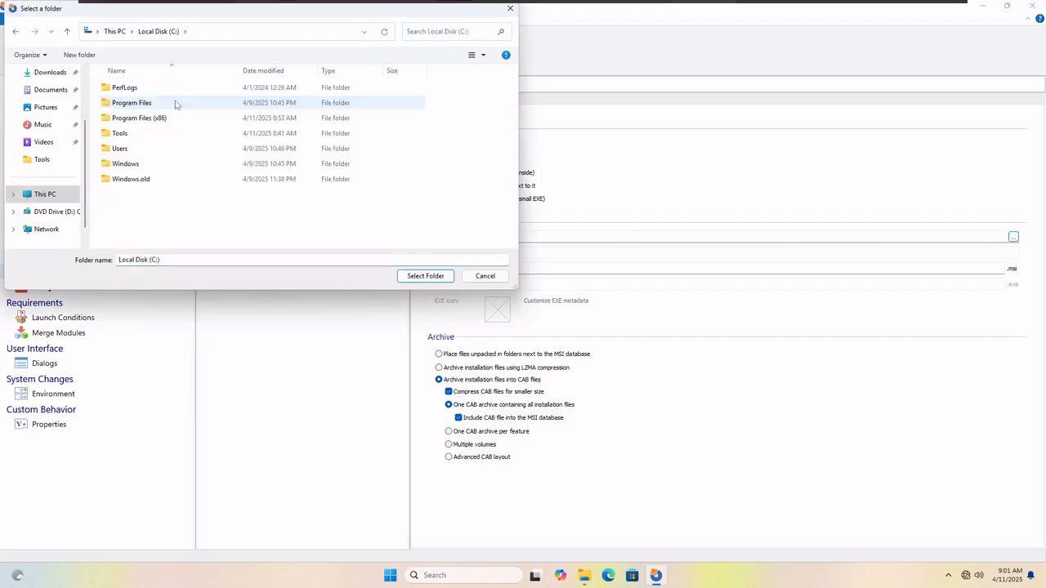
double_click(135, 136)
left_click(79, 55)
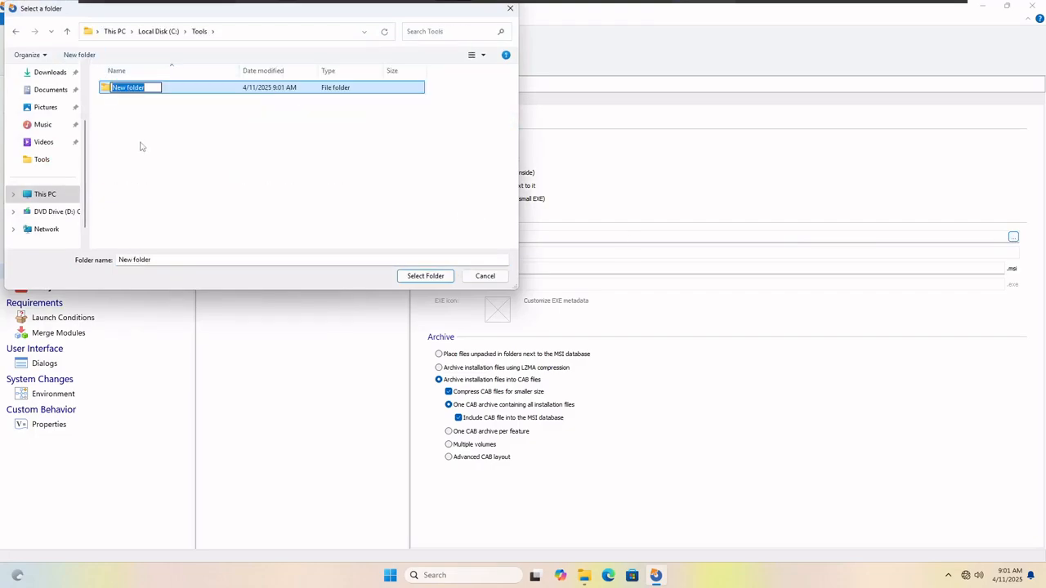
type("Package")
key("Return")
key("Return")
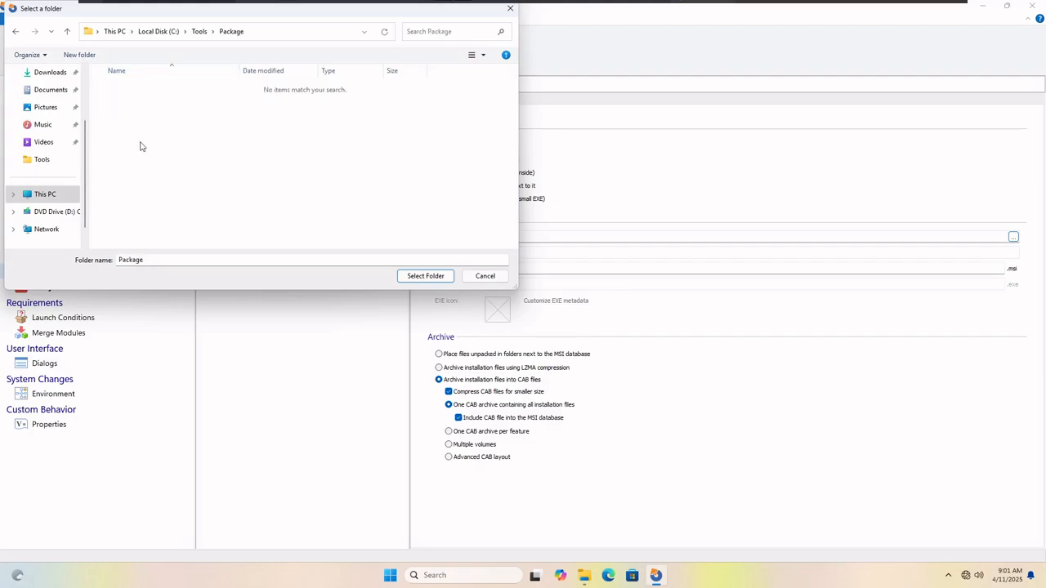
left_click(425, 276)
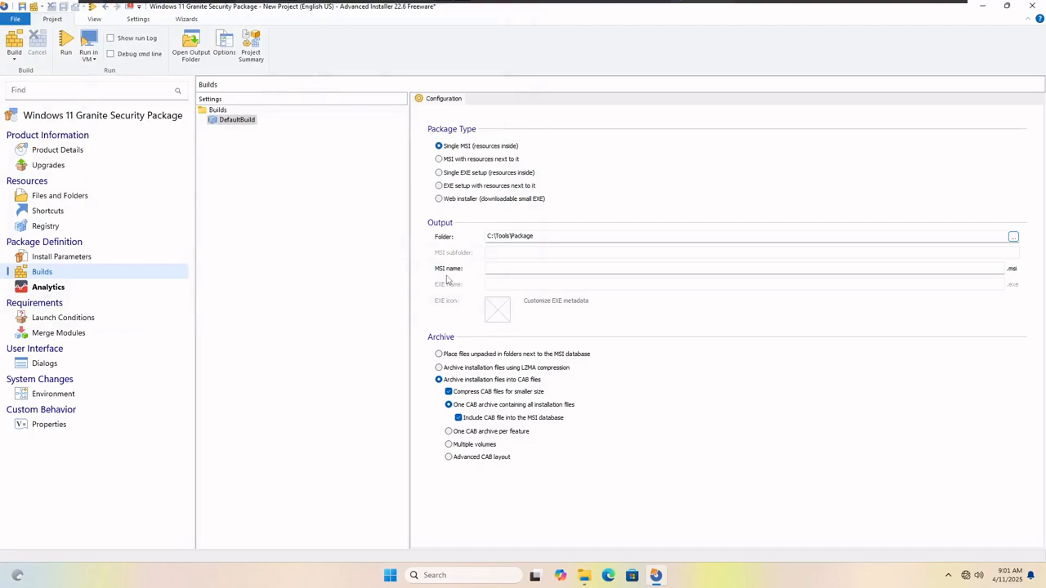
Step: Enter an MSI name for the default build's output
left_click(507, 272)
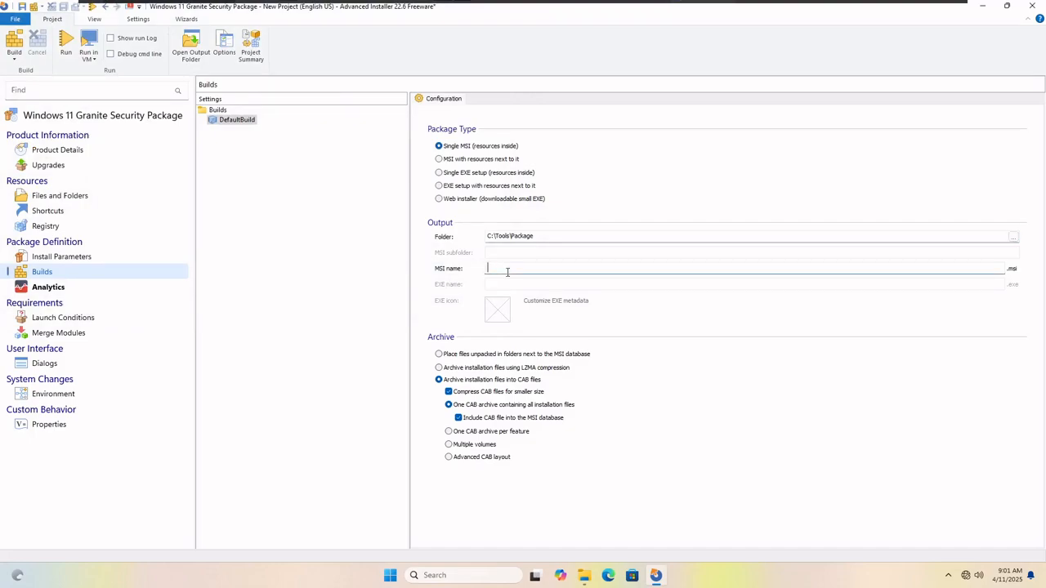
type("Windo")
key("BackSpace")
key("BackSpace")
key("BackSpace")
key("BackSpace")
key("BackSpace")
key("BackSpace")
key("BackSpace")
key("BackSpace")
key("BackSpace")
type("a")
Step: Look over the Installer Analytics page of the project without enabling install tracking
left_click(92, 322)
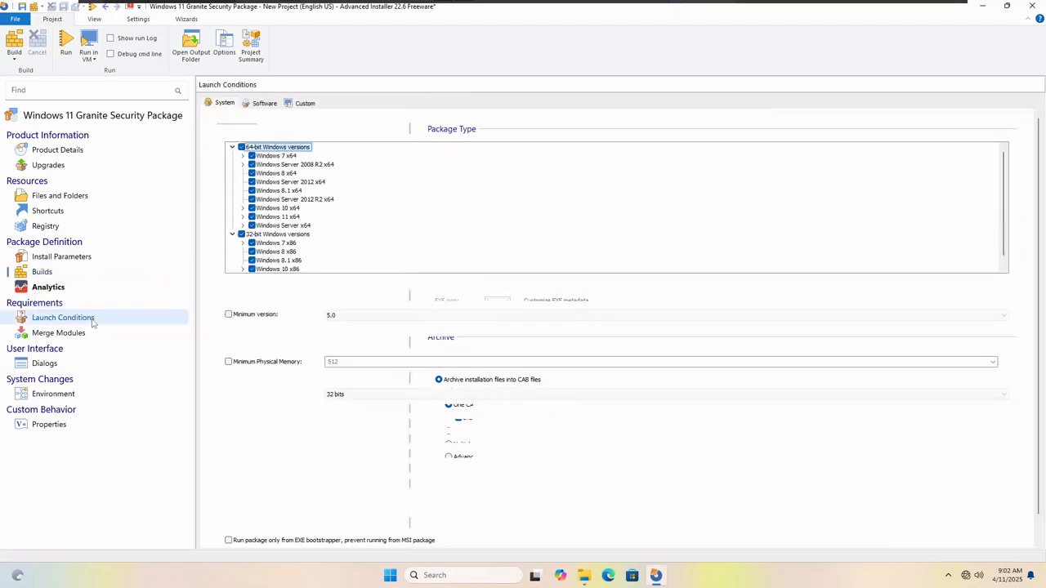
left_click(46, 290)
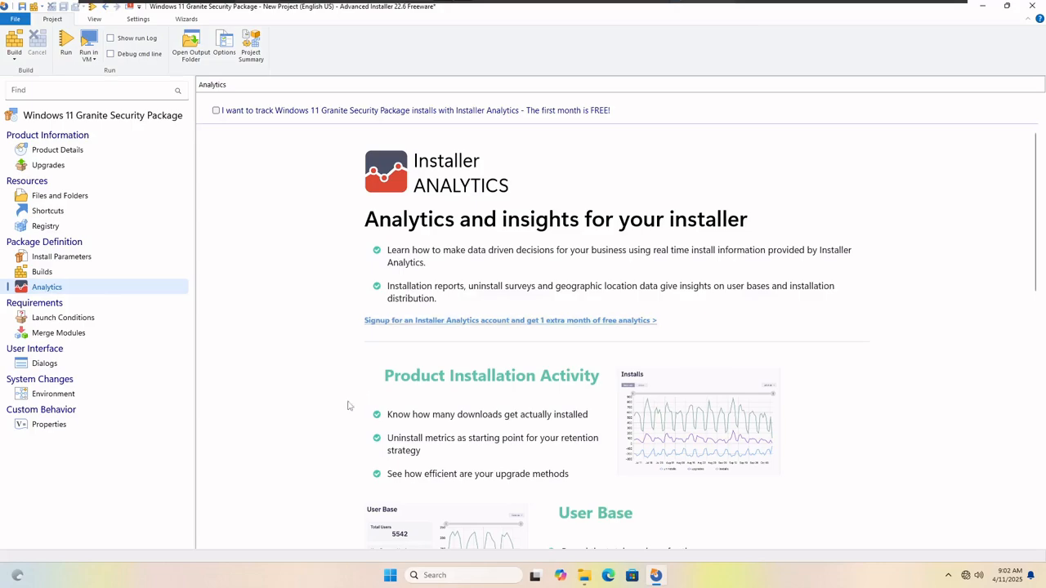
scroll(336, 408, "down", 4)
scroll(245, 376, "up", 4)
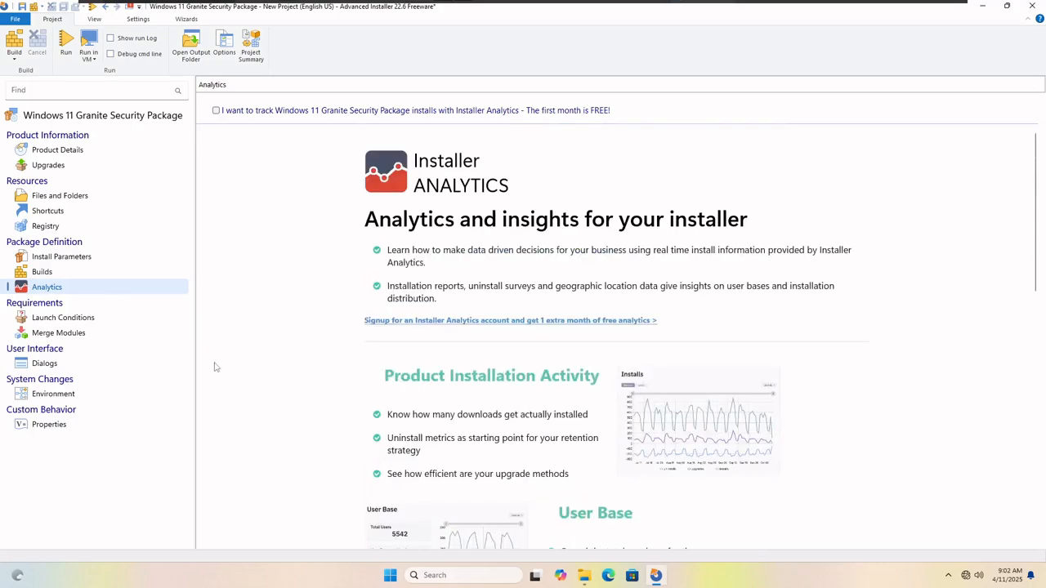
Step: Restrict the launch conditions to Windows 11 x64 only and require the current user to be an Admin account
left_click(98, 323)
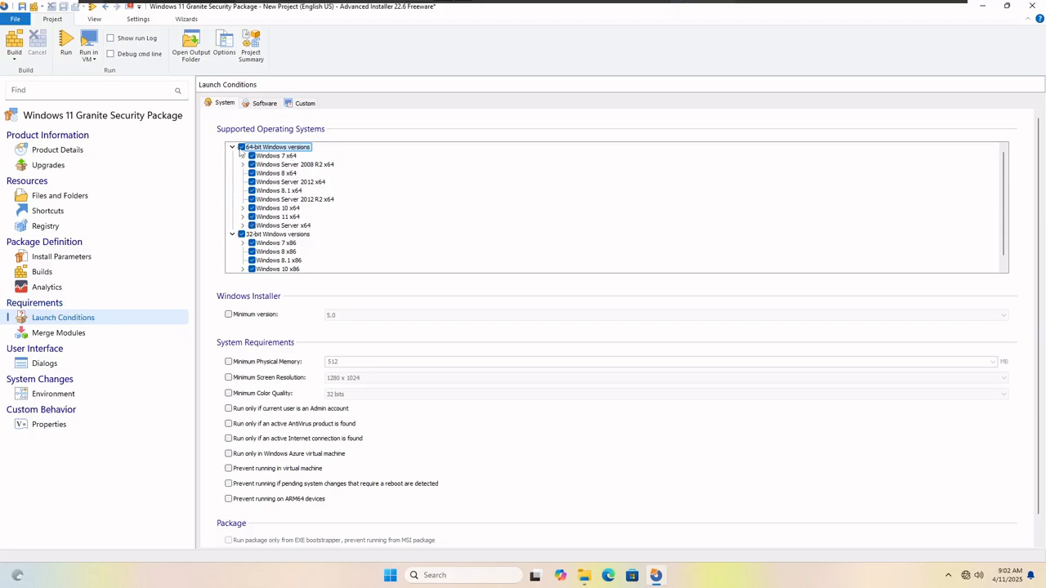
left_click(242, 147)
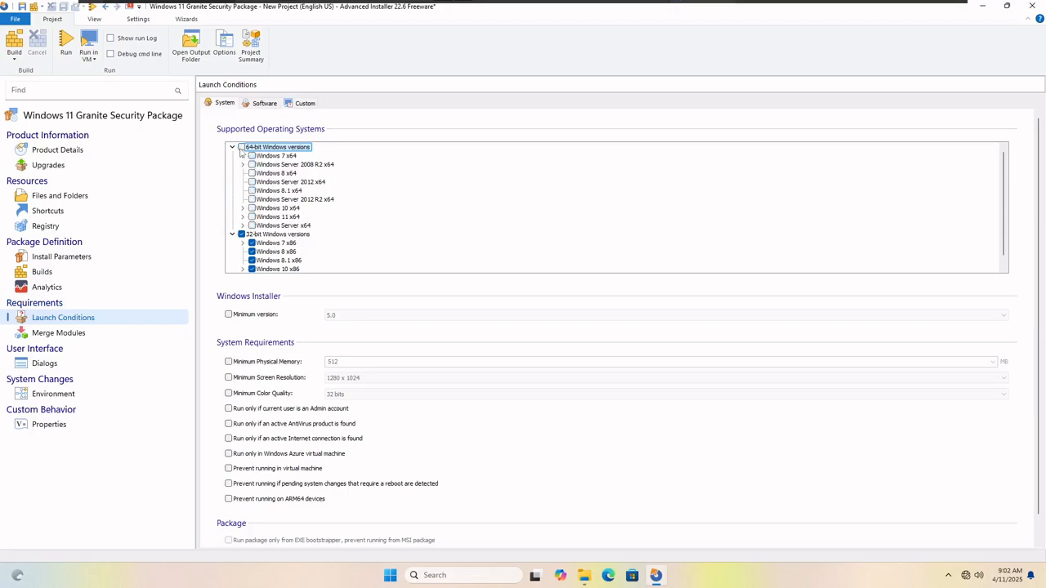
left_click(241, 235)
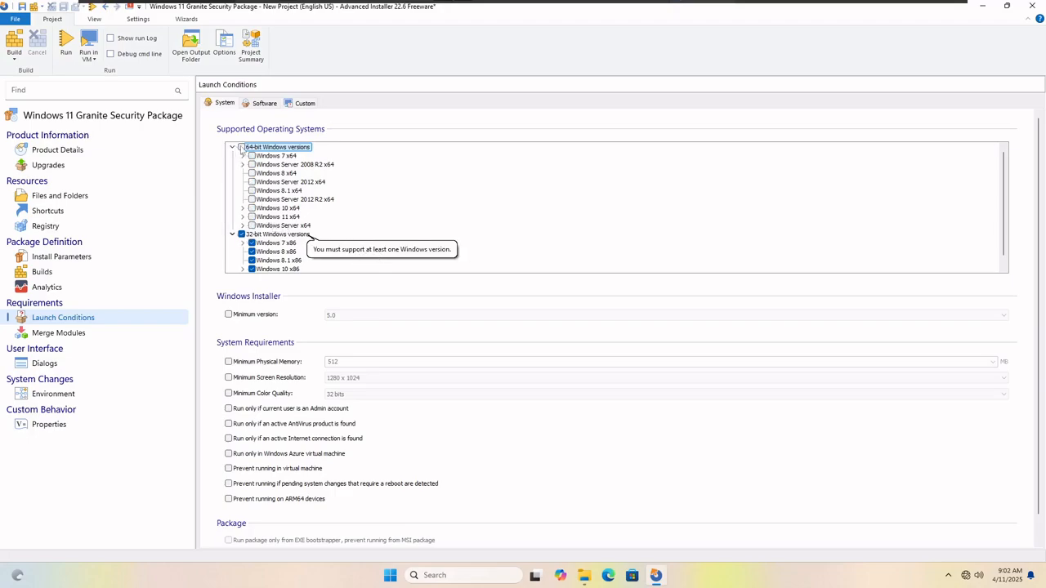
left_click(241, 147)
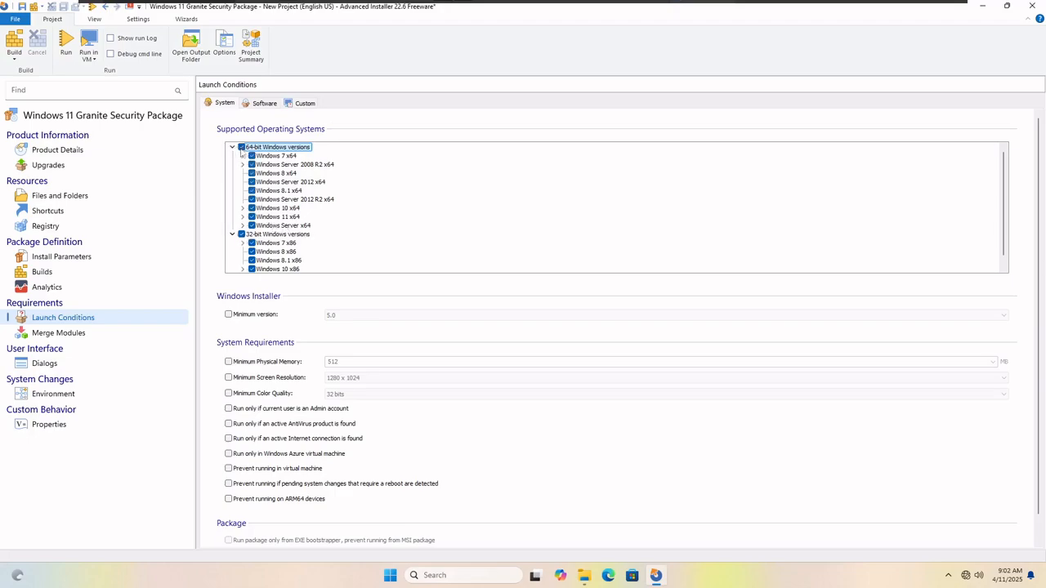
left_click(241, 235)
left_click(241, 147)
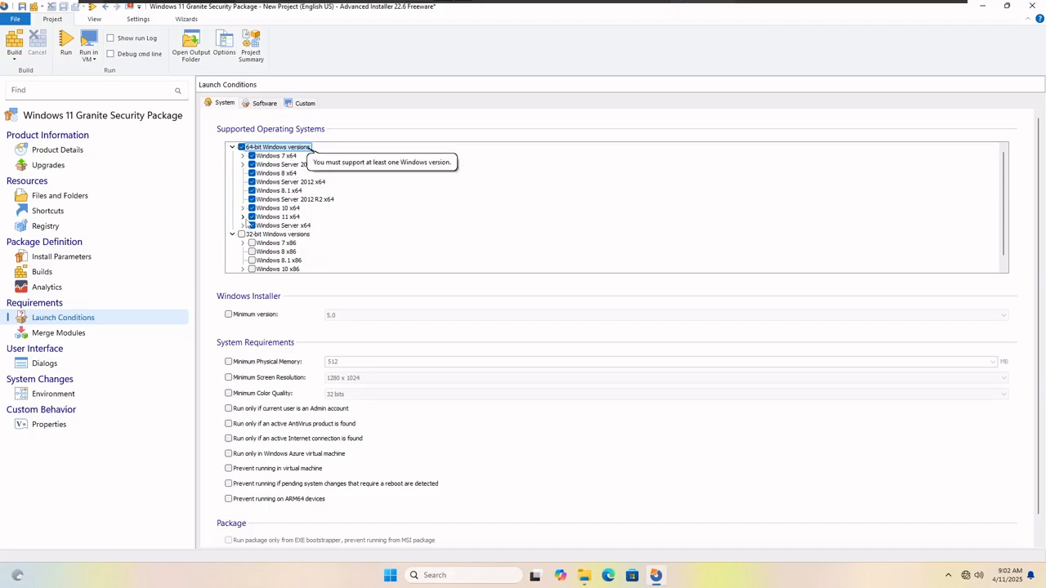
left_click(241, 234)
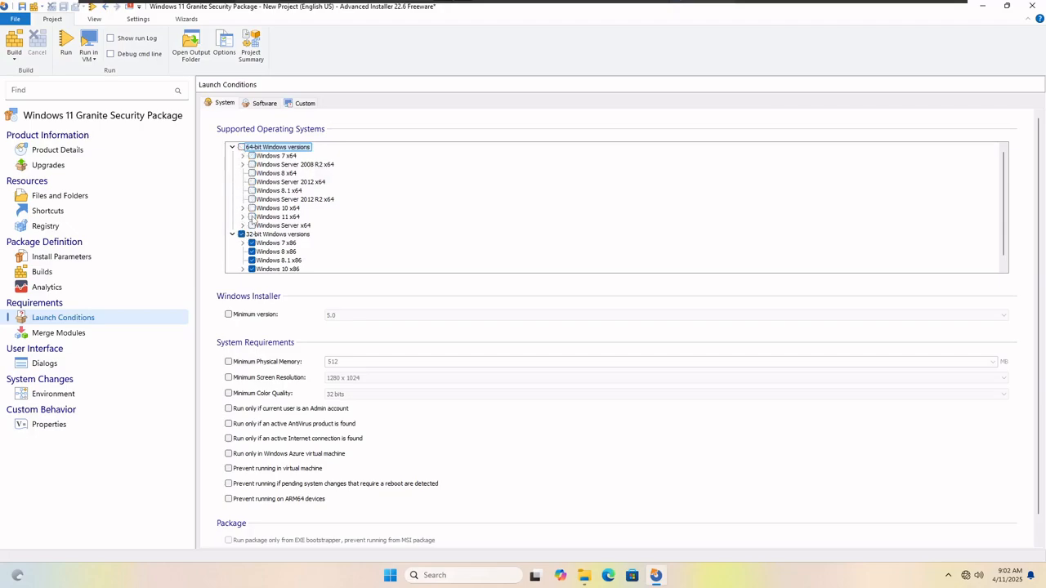
left_click(252, 217)
left_click(241, 235)
scroll(371, 384, "down", 2)
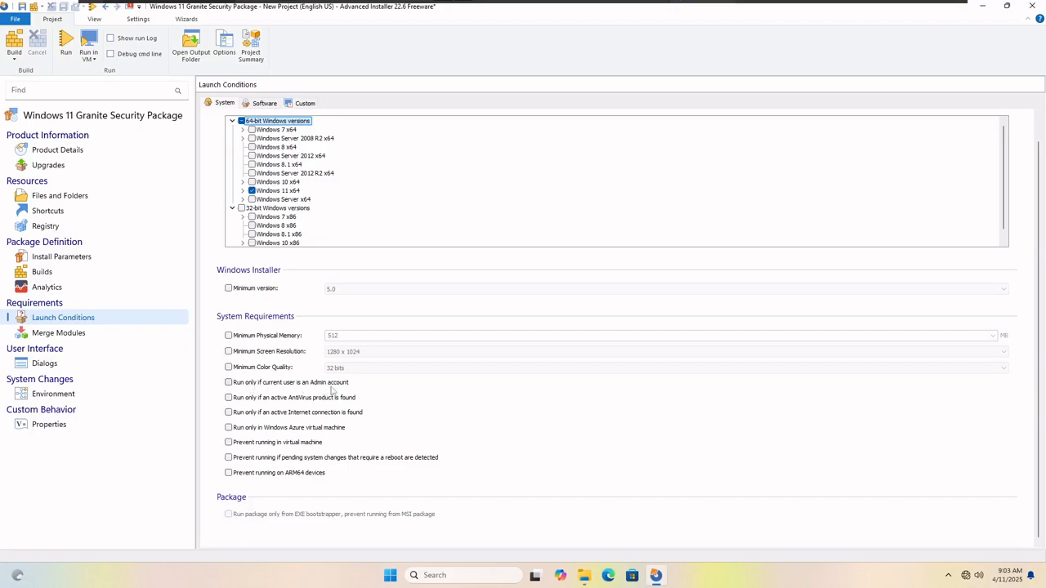
left_click(230, 384)
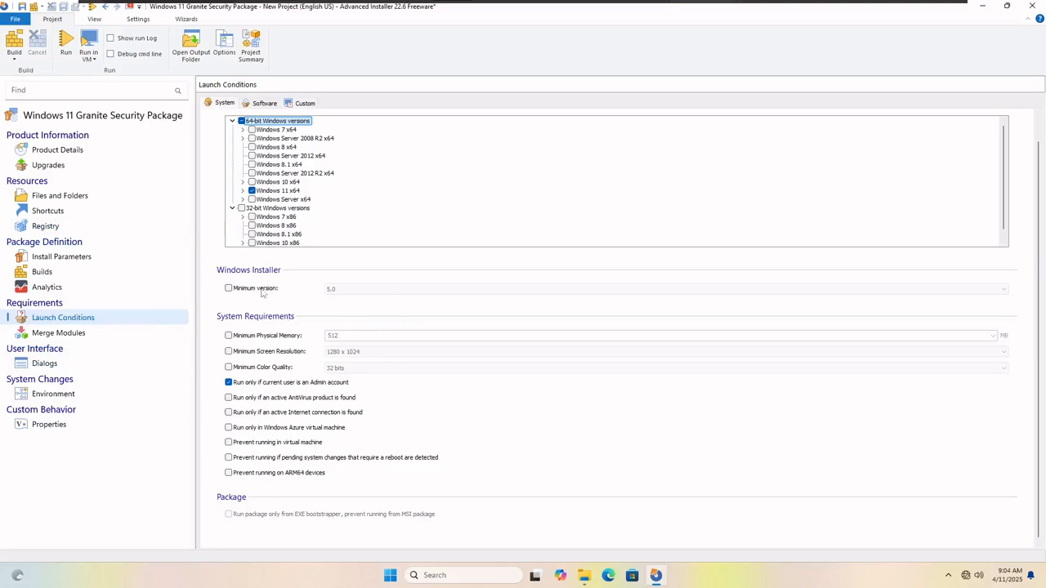
Step: Check the project's merge modules and preview the First Time Install dialogs, including WelcomeDlg, FolderDlg, VerifyReadyDlg, ProgressDlg and ExitDialog
left_click(66, 336)
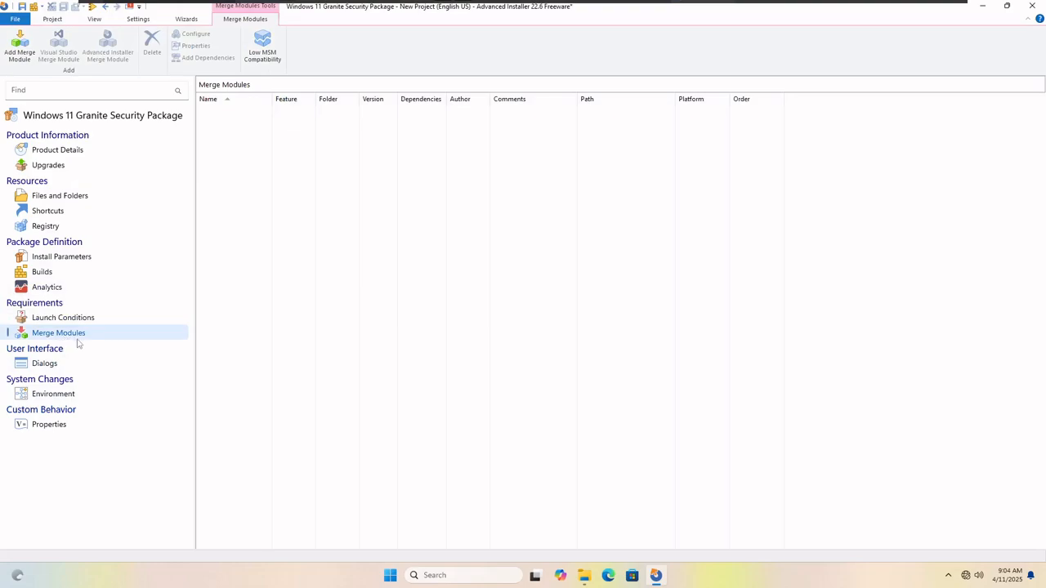
right_click(374, 265)
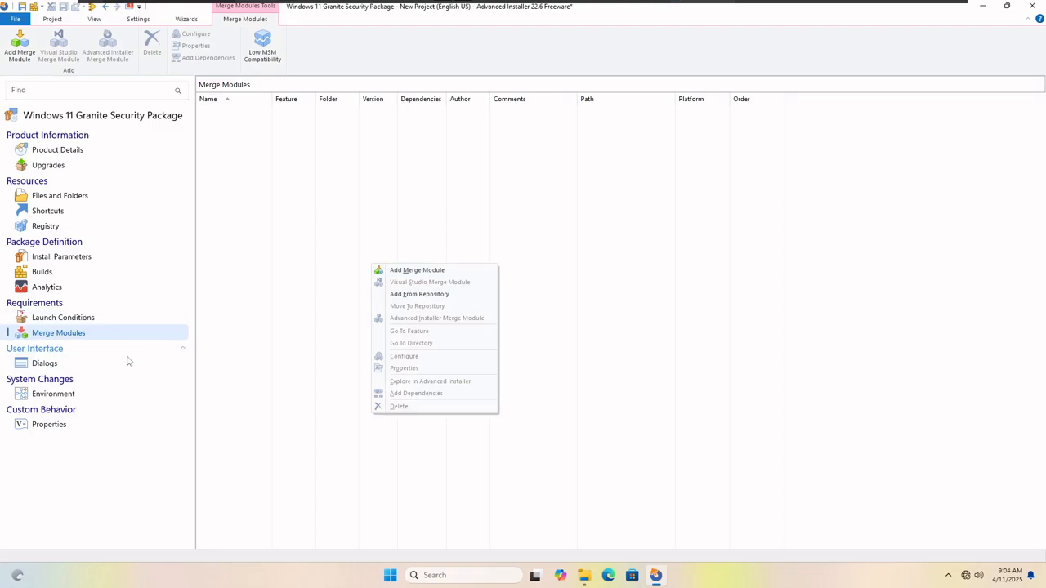
left_click(71, 362)
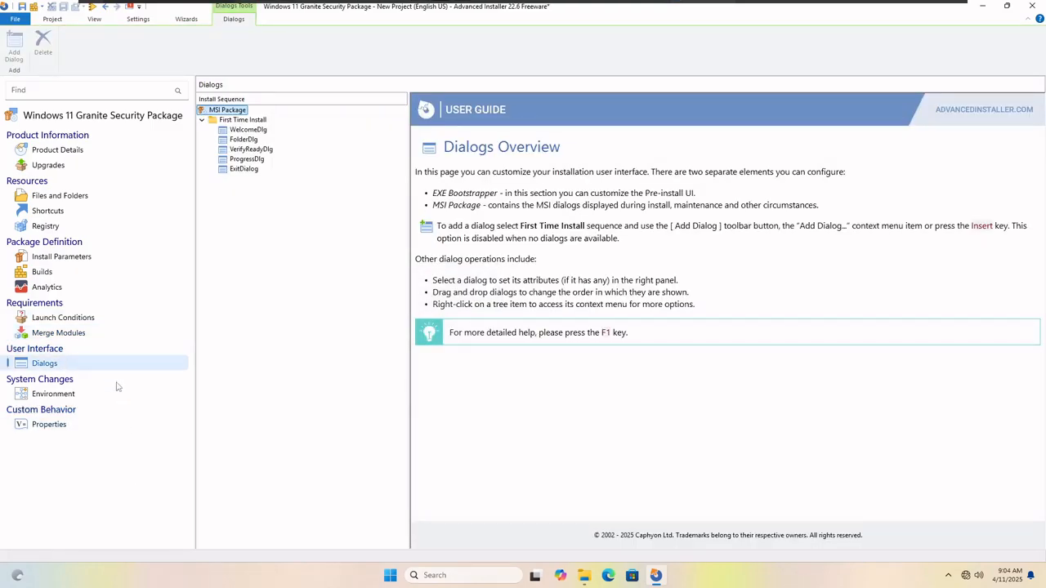
left_click(245, 131)
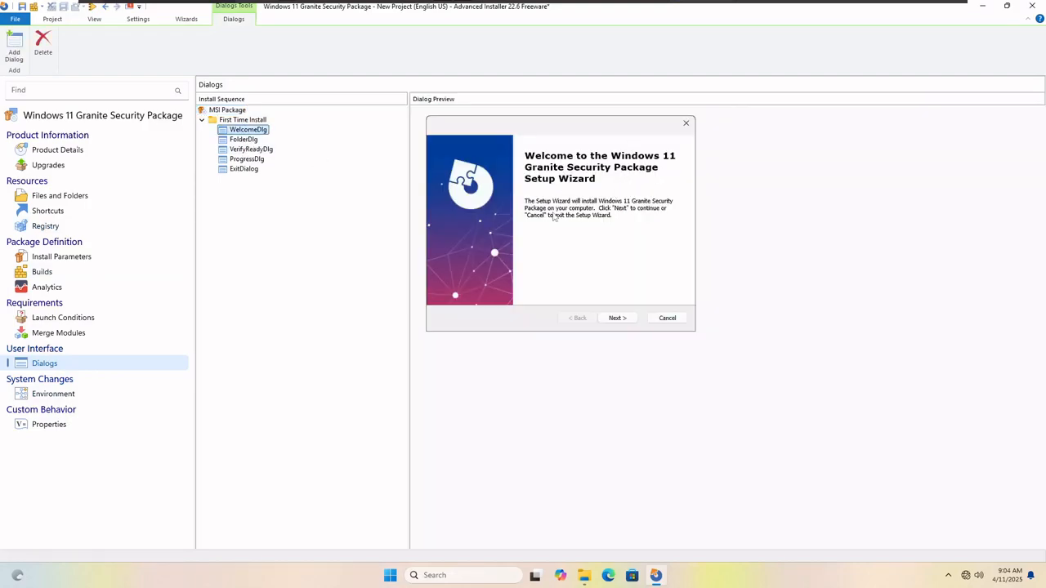
left_click(234, 141)
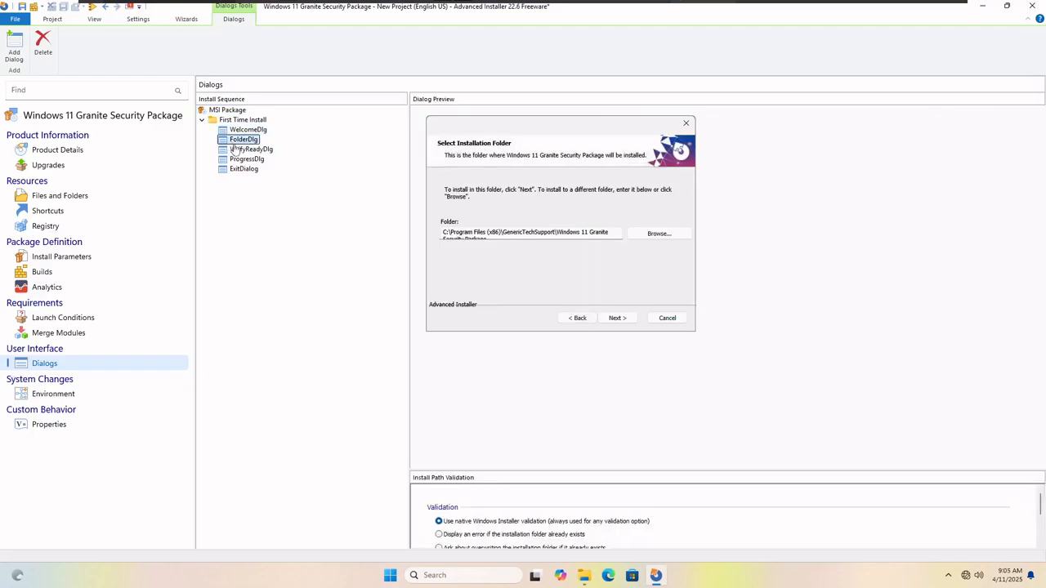
left_click(245, 150)
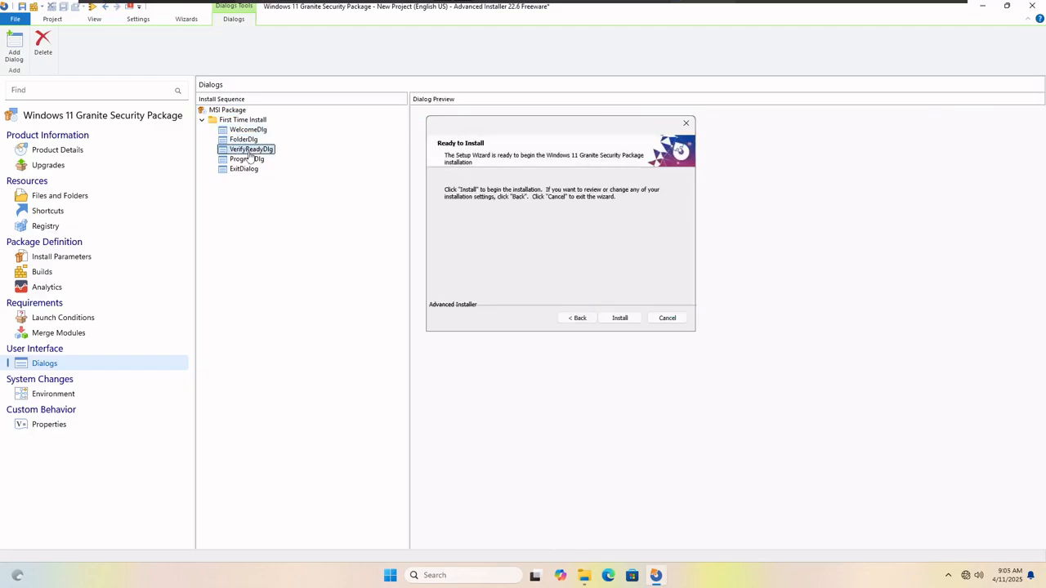
left_click(246, 159)
left_click(243, 169)
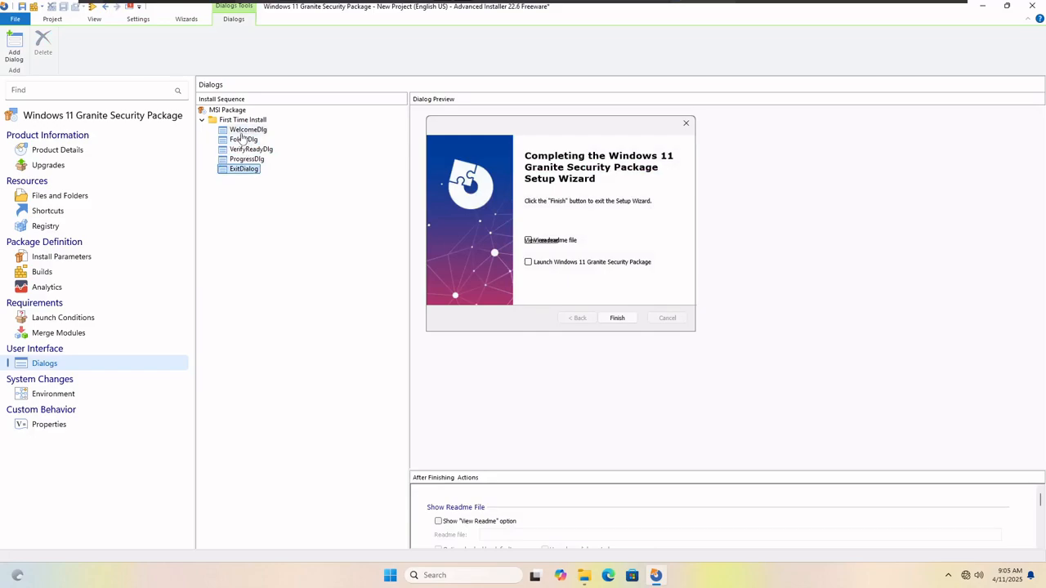
left_click(241, 131)
left_click(242, 140)
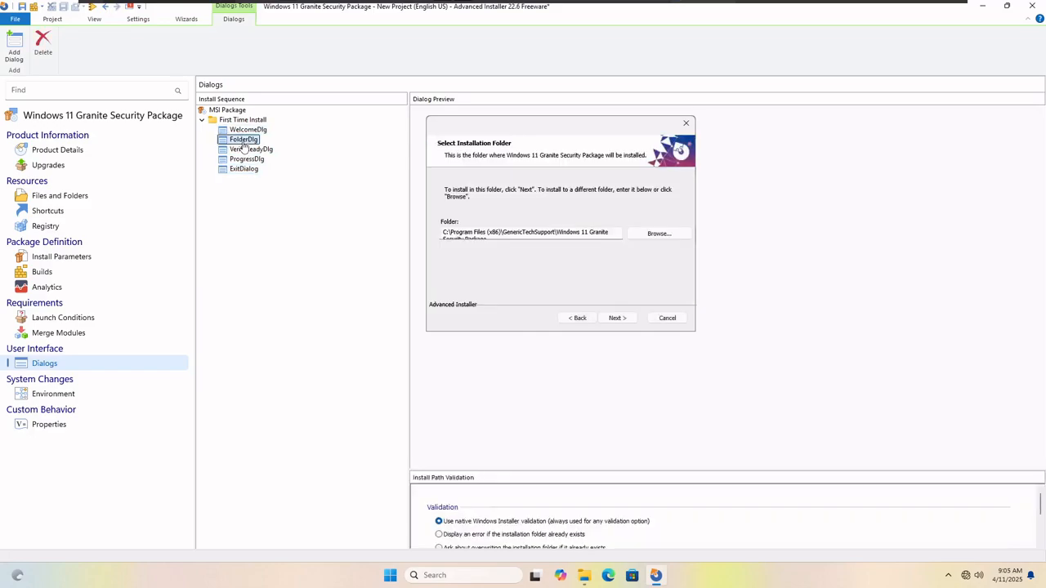
Step: Remove the FolderDlg dialog from the First Time Install sequence and preview ProgressDlg
right_click(244, 140)
left_click(282, 173)
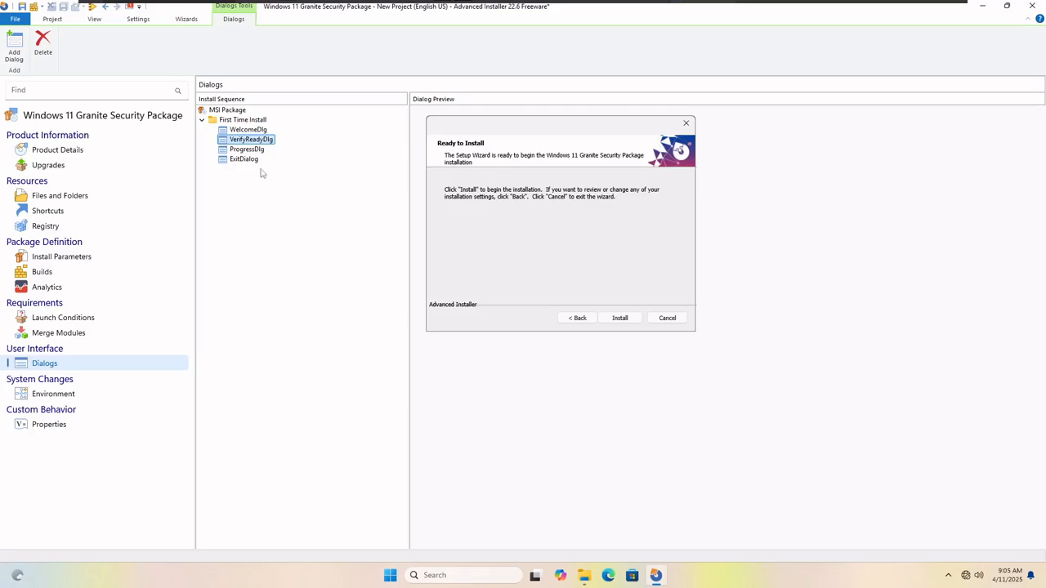
left_click(242, 151)
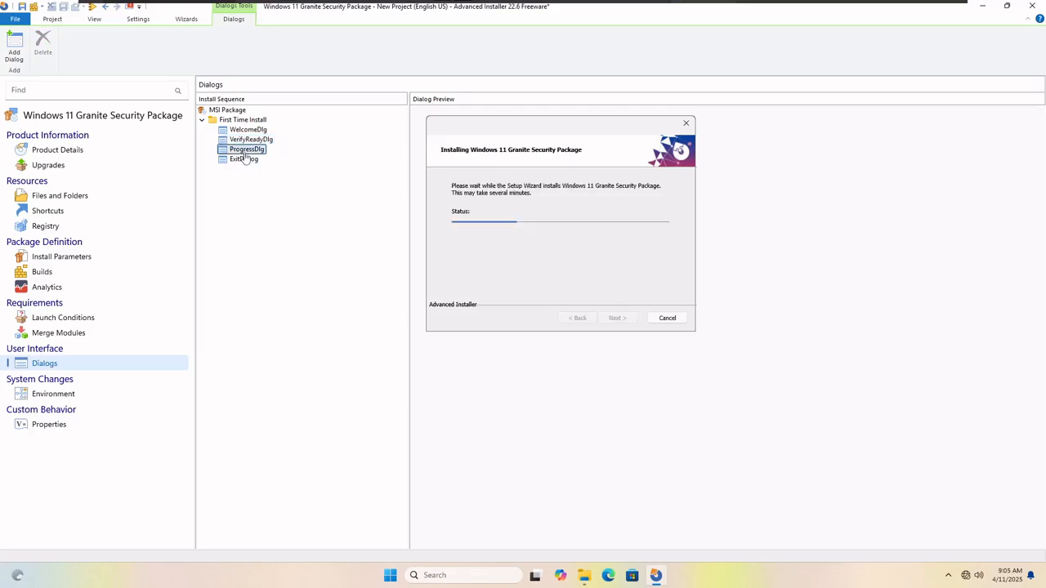
Step: Examine ExitDialog's after-finishing actions, including launching an application at the end of installation, without selecting any executable
left_click(246, 160)
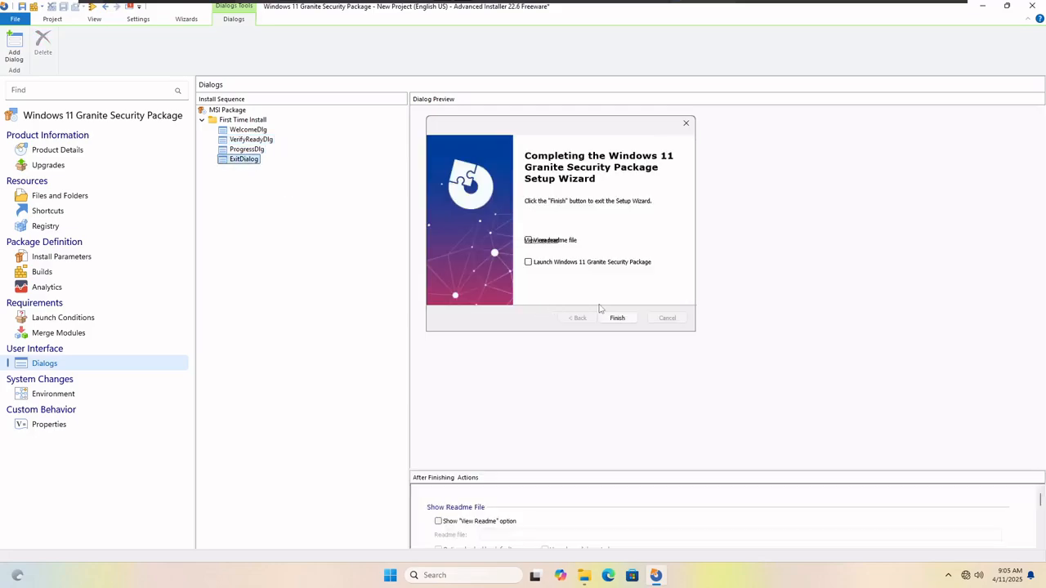
scroll(529, 502, "down", 1)
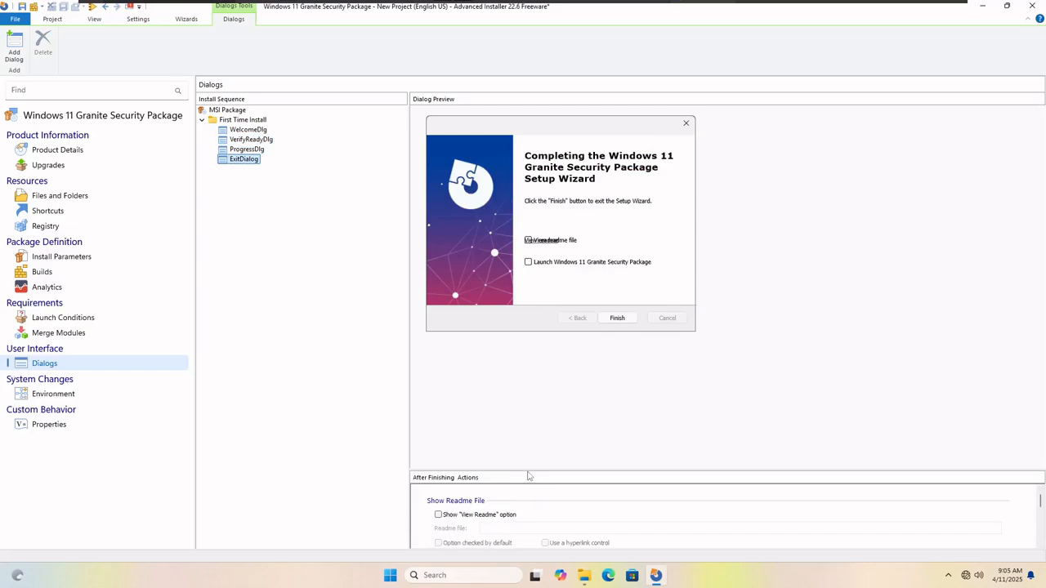
left_click_drag(527, 471, 523, 368)
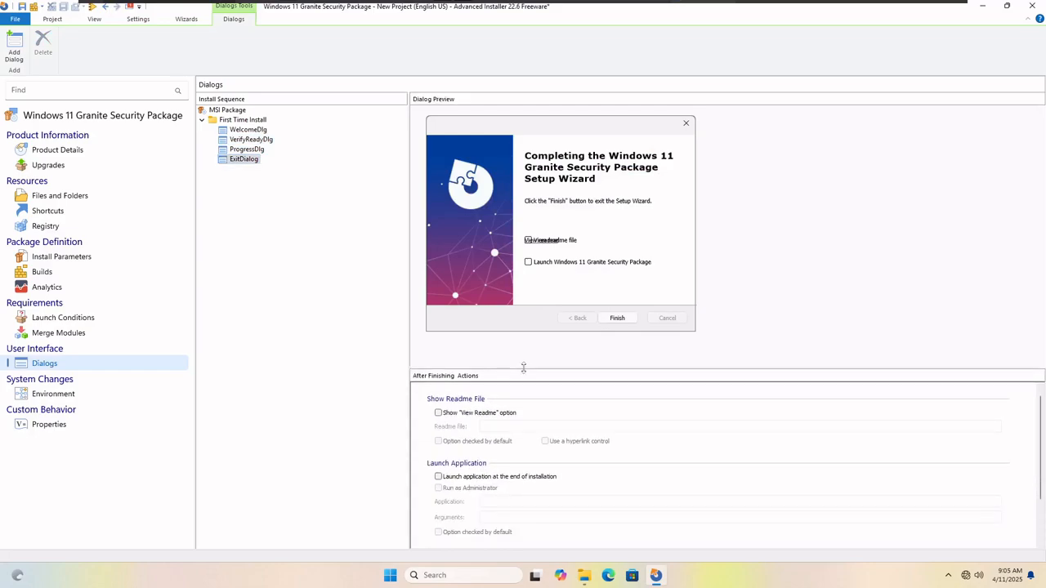
scroll(516, 438, "down", 1)
scroll(517, 439, "up", 1)
scroll(500, 461, "down", 1)
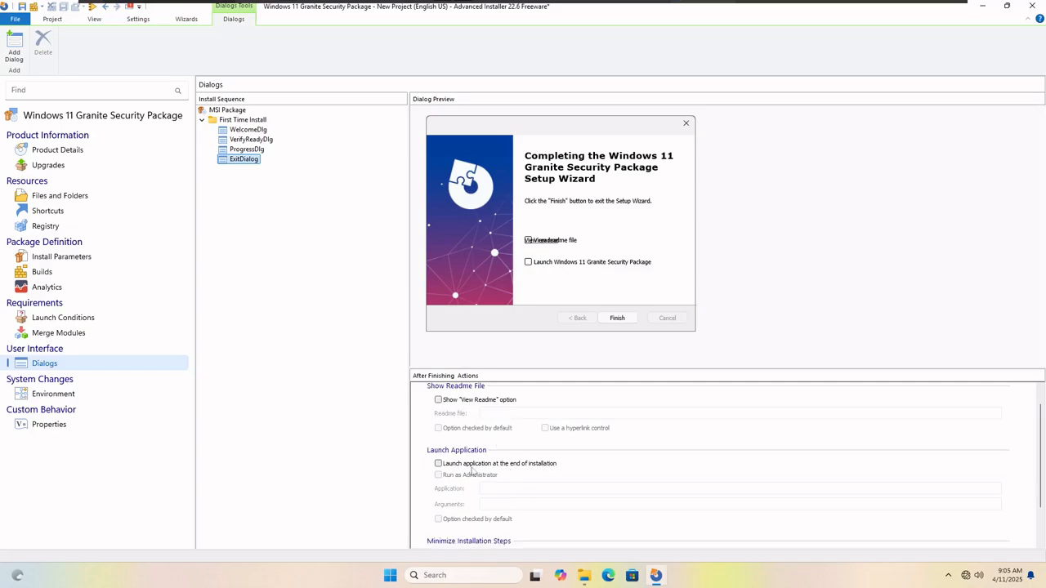
left_click(438, 464)
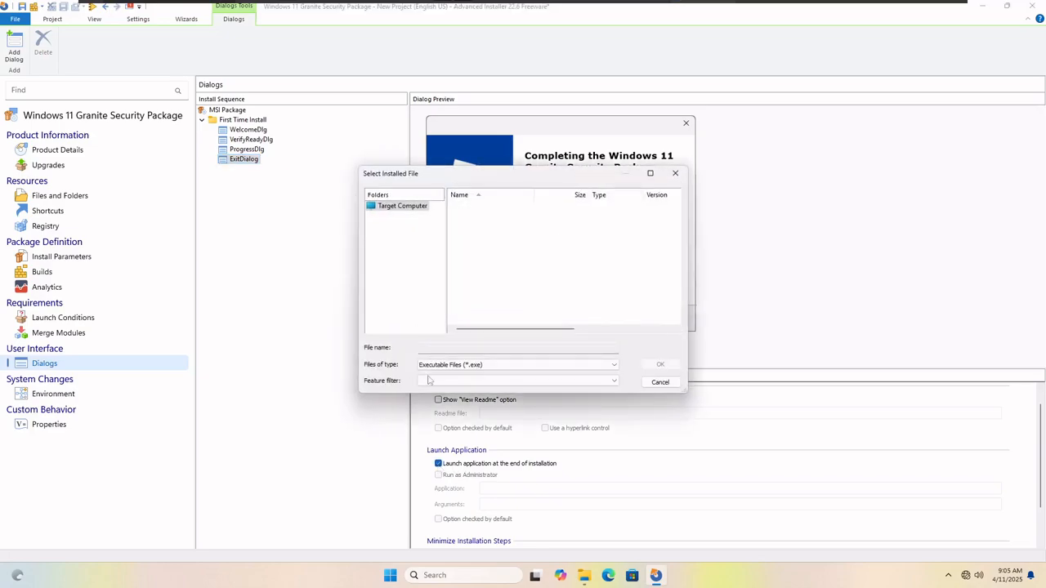
left_click(660, 382)
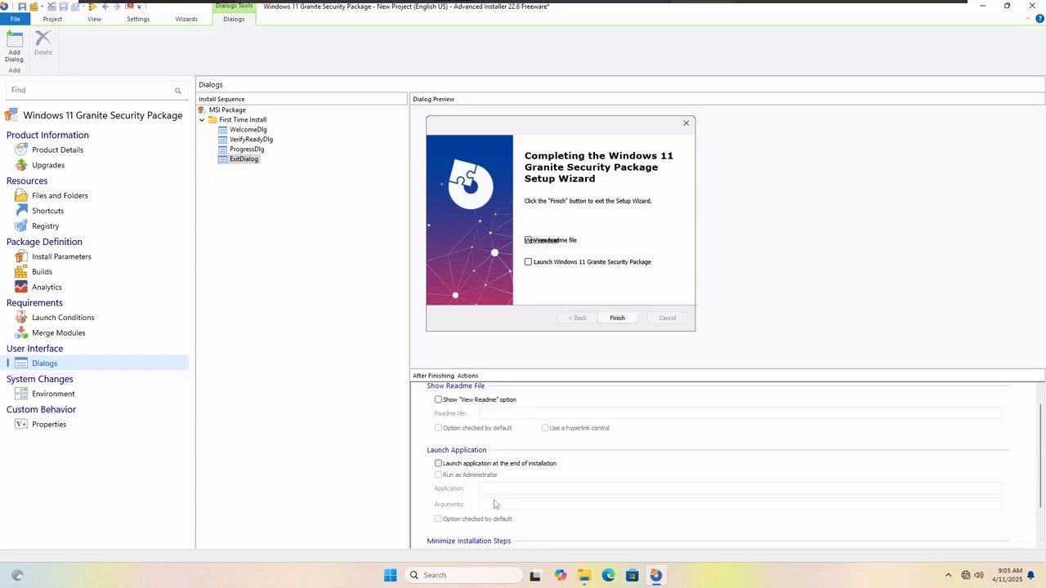
scroll(493, 504, "down", 1)
scroll(493, 504, "down", 1)
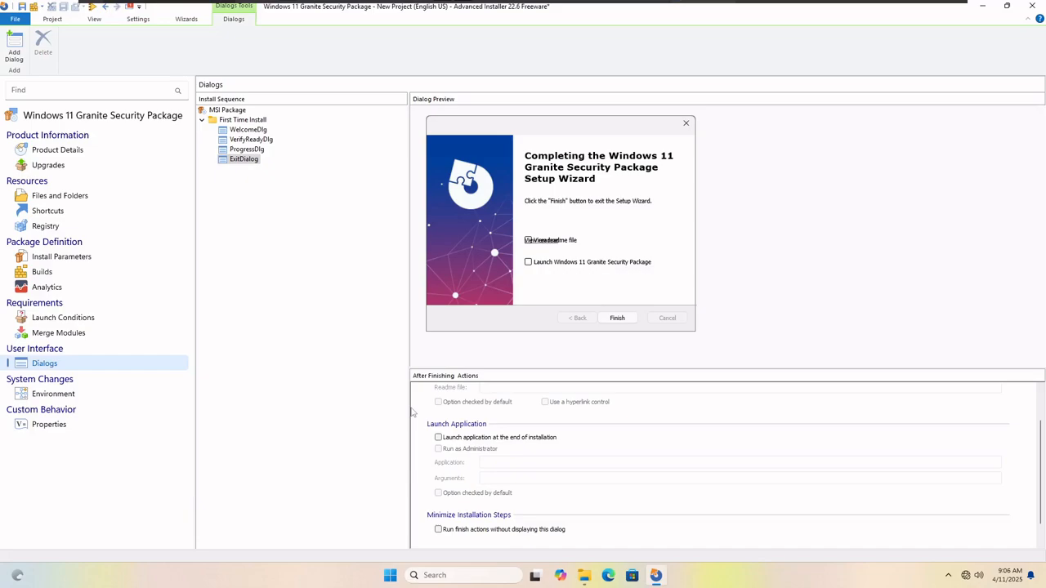
scroll(413, 413, "down", 1)
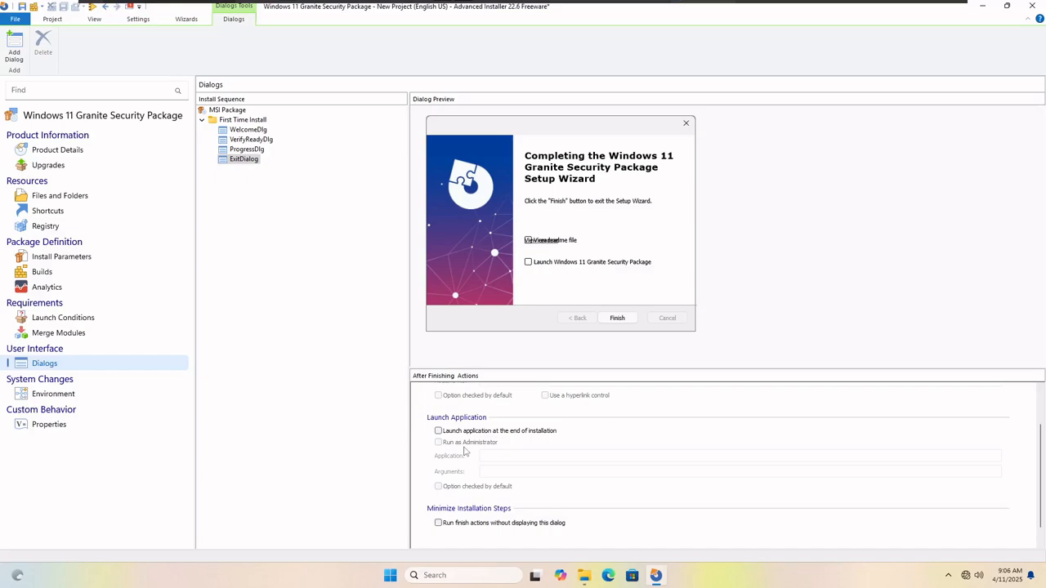
scroll(464, 449, "up", 3)
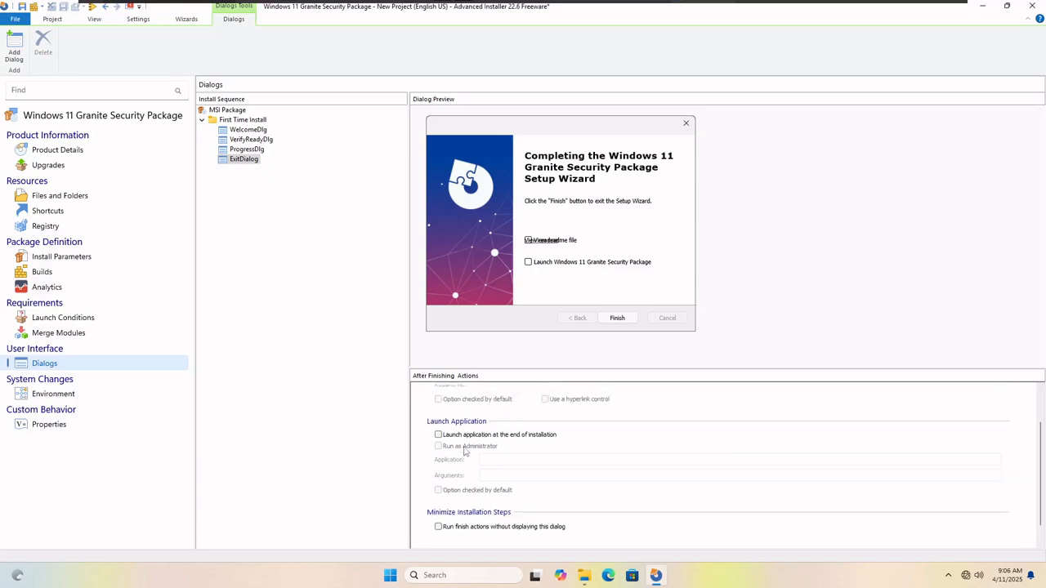
scroll(461, 474, "up", 3)
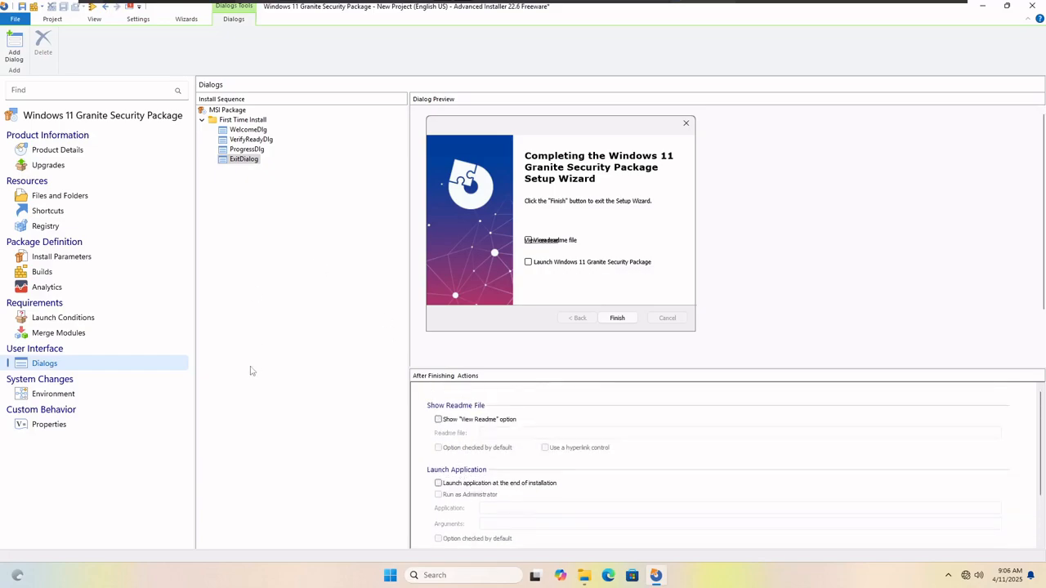
Step: Check the project's environment variables and custom properties without adding any
left_click(102, 399)
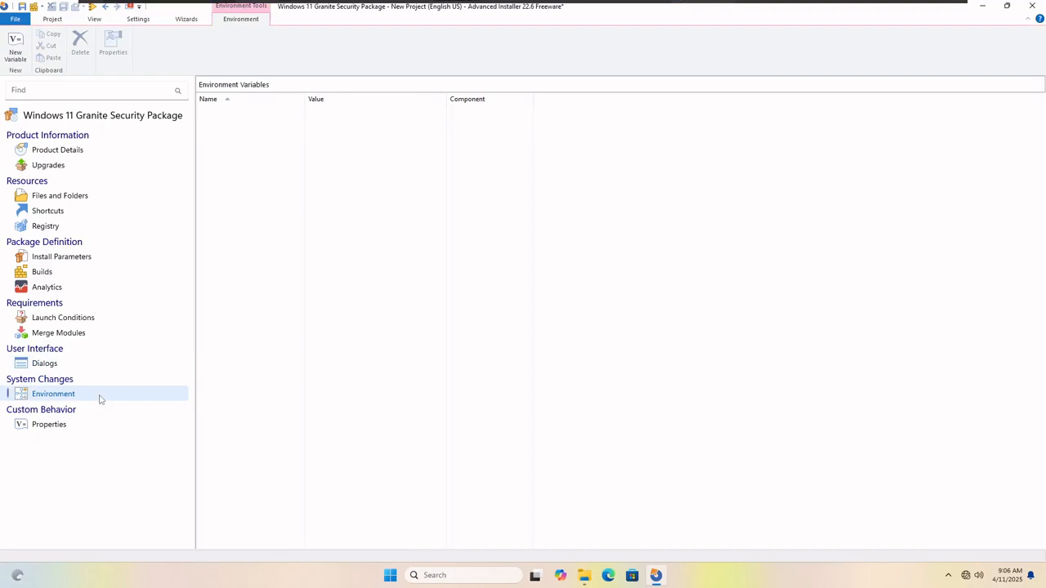
right_click(327, 194)
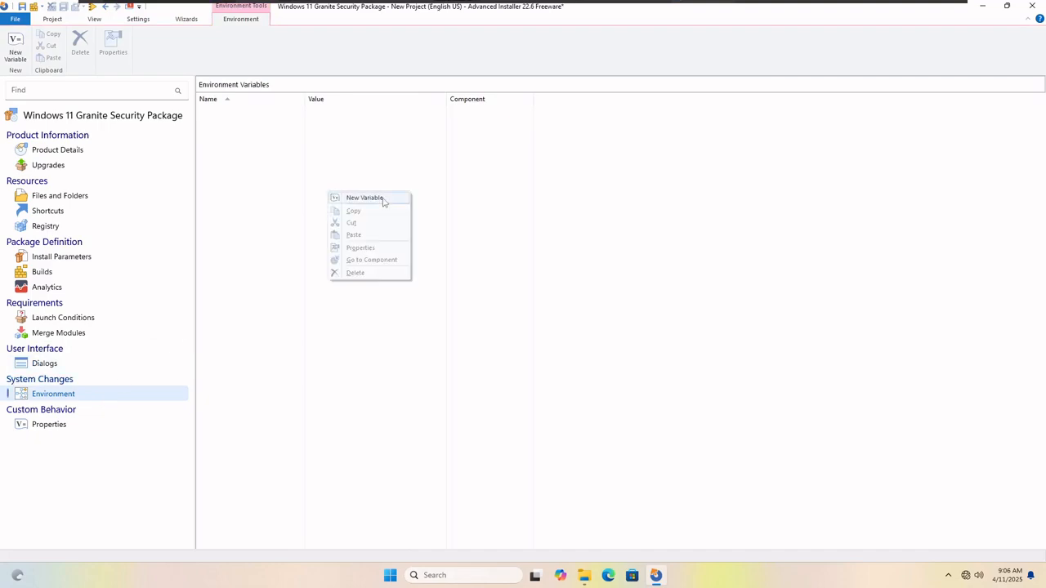
left_click(274, 322)
left_click(49, 424)
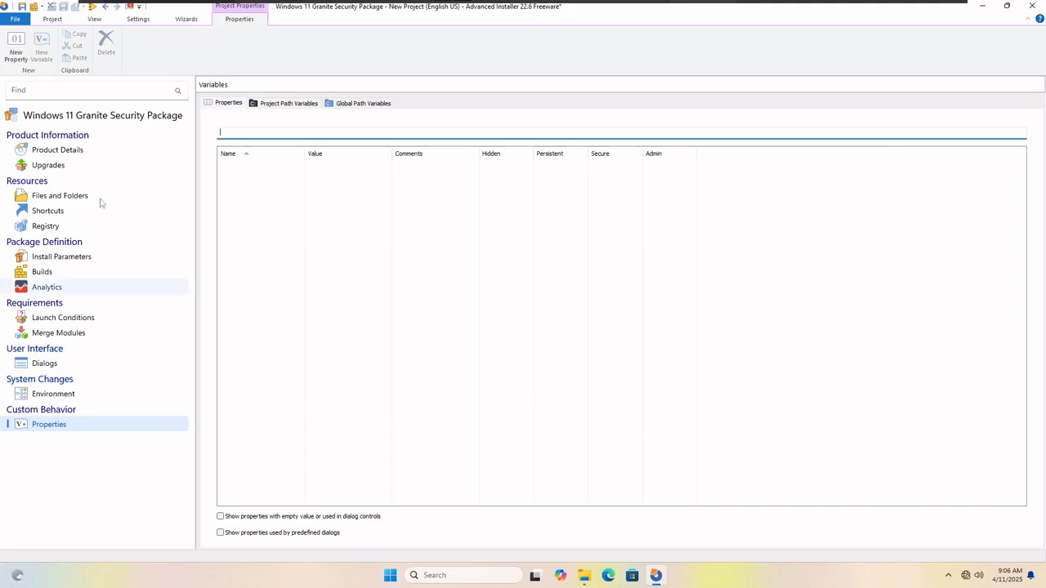
Step: Build the MSI package, saving the project as Windows 11 Granite Security Package in C:\Tools\Package
left_click(54, 152)
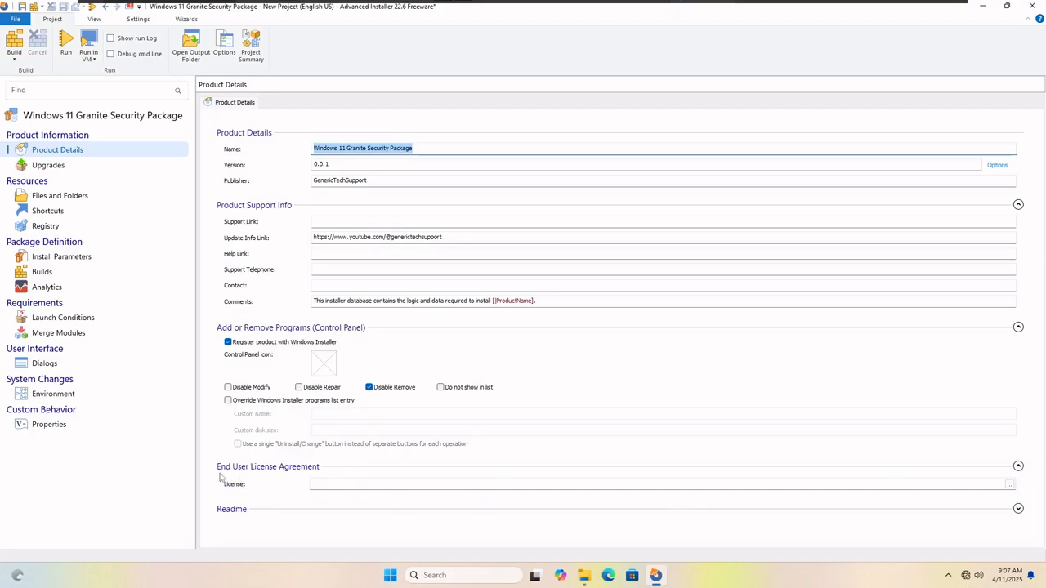
left_click(14, 61)
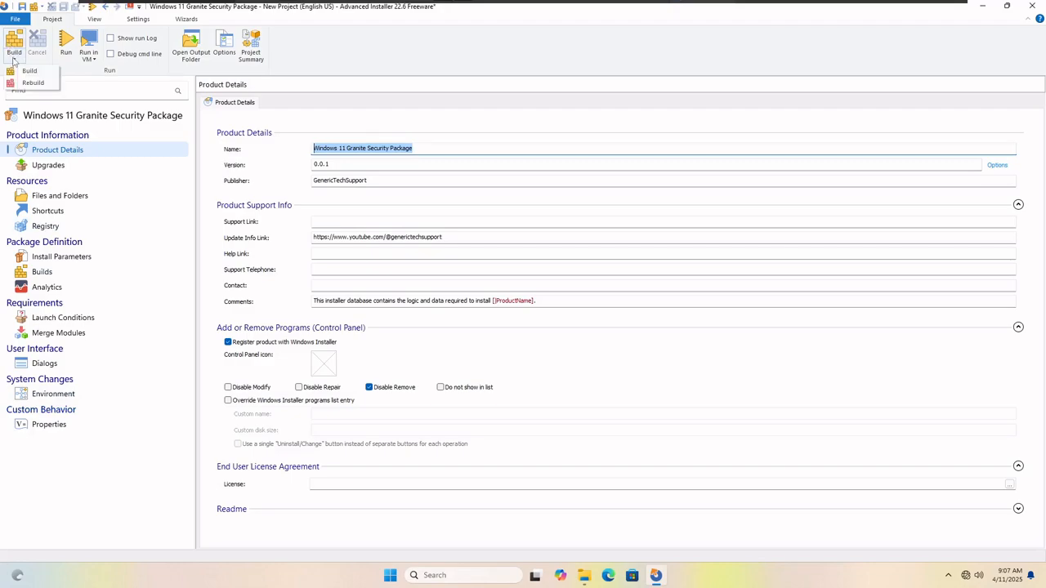
left_click(24, 72)
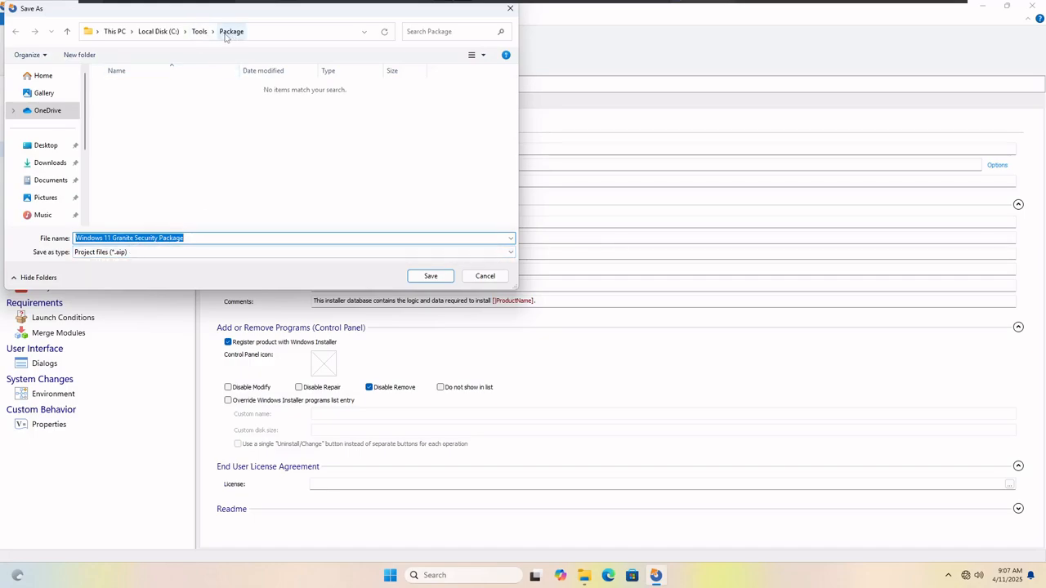
left_click(430, 277)
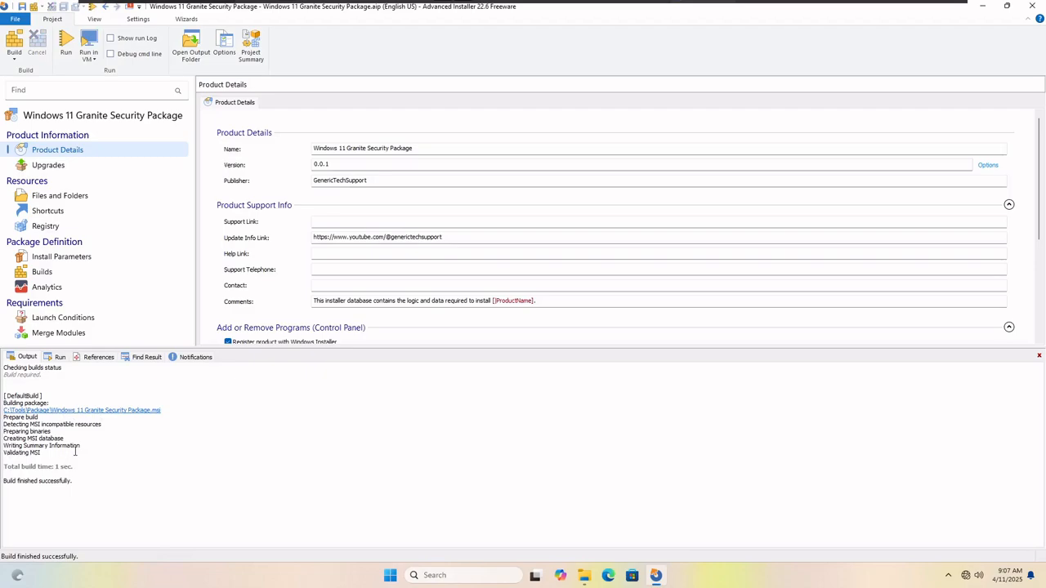
Step: Review the build output log line by line and check the run, references, find result and notification views for issues
left_click_drag(103, 425, 5, 430)
left_click(128, 439)
left_click_drag(128, 439, 3, 439)
left_click(127, 456)
left_click_drag(45, 453, 12, 459)
left_click_drag(74, 481, 2, 482)
left_click(59, 358)
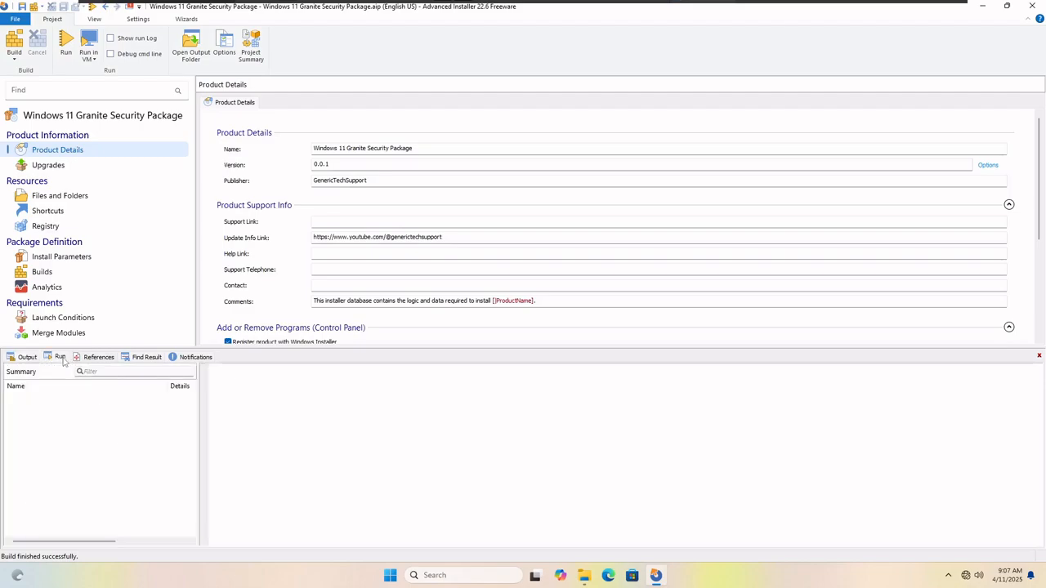
left_click(99, 358)
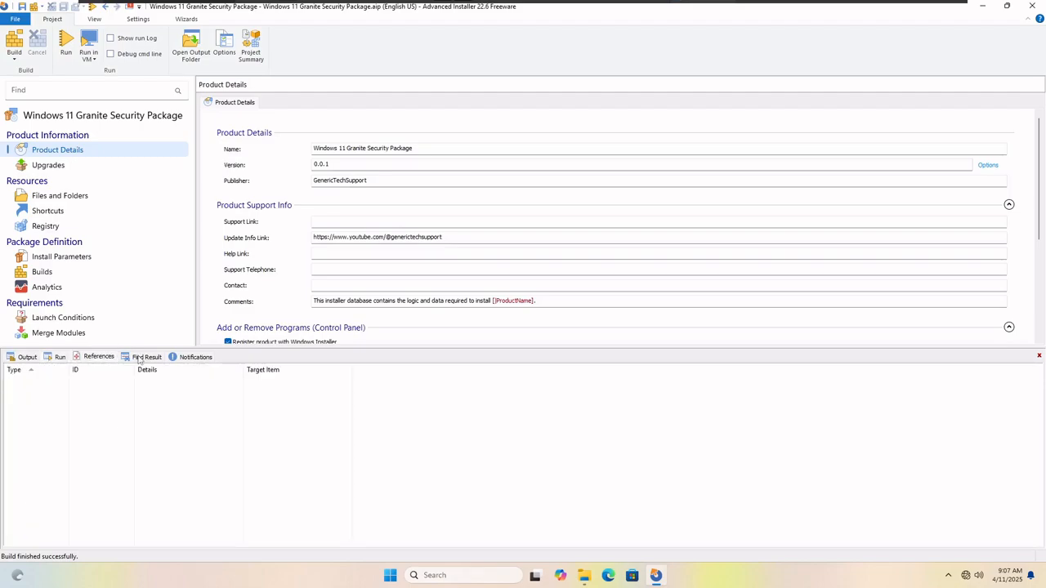
left_click(139, 358)
left_click(177, 358)
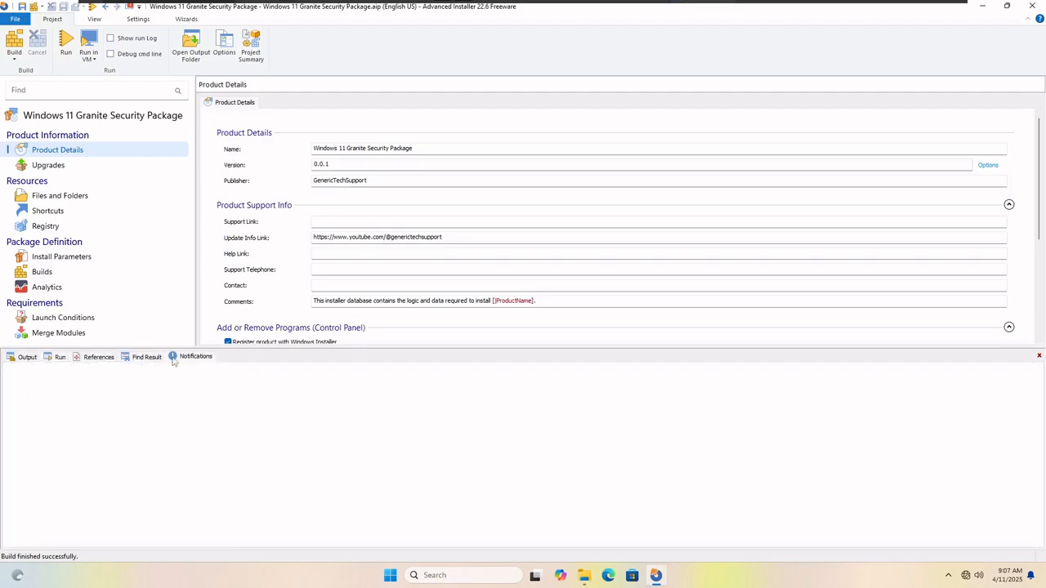
left_click(27, 358)
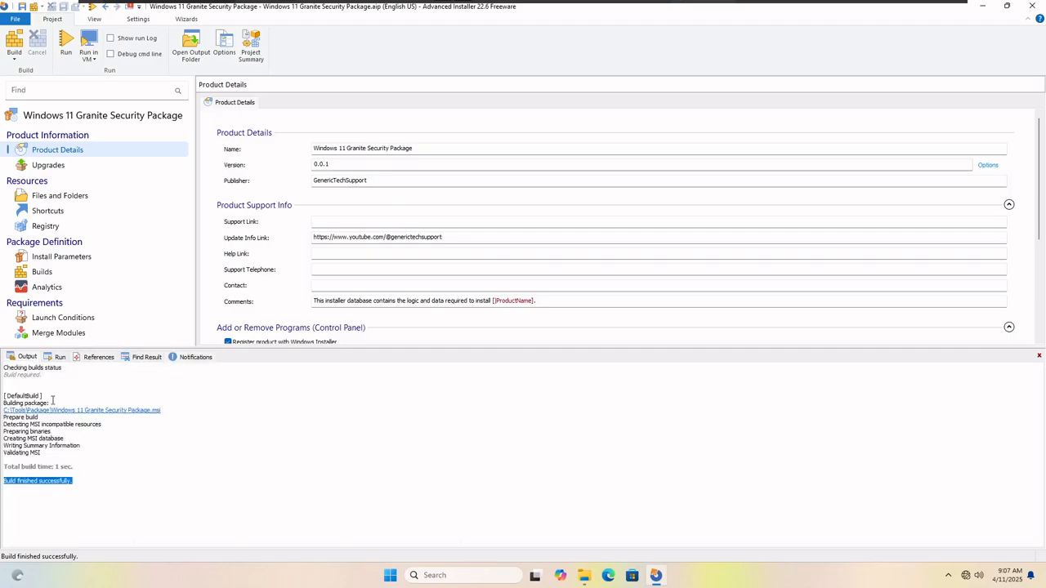
Step: Switch to File Explorer, open the Package folder inside C:\Tools and show file name extensions
left_click(583, 575)
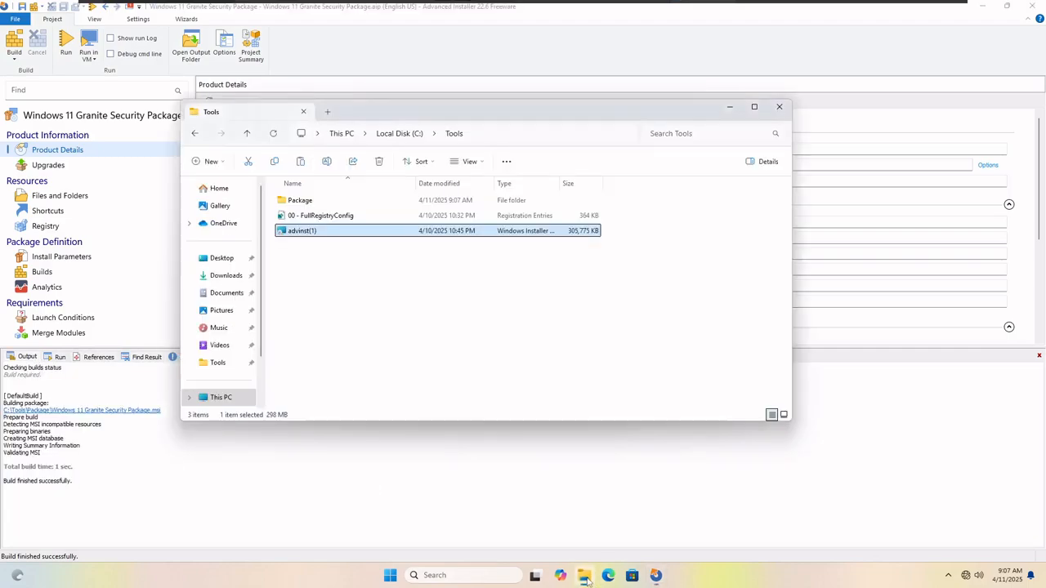
double_click(343, 201)
left_click(341, 216)
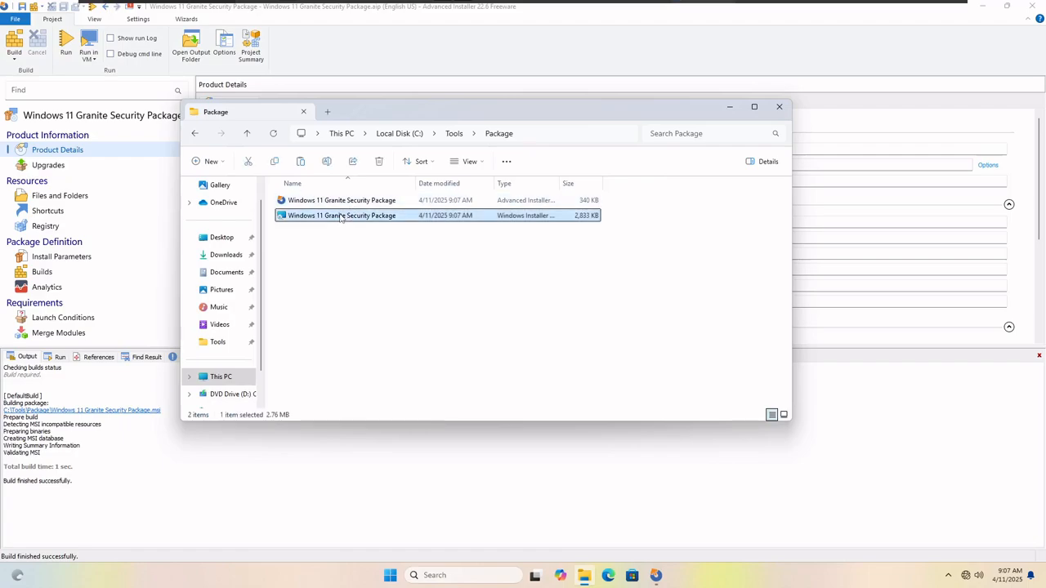
left_click(470, 164)
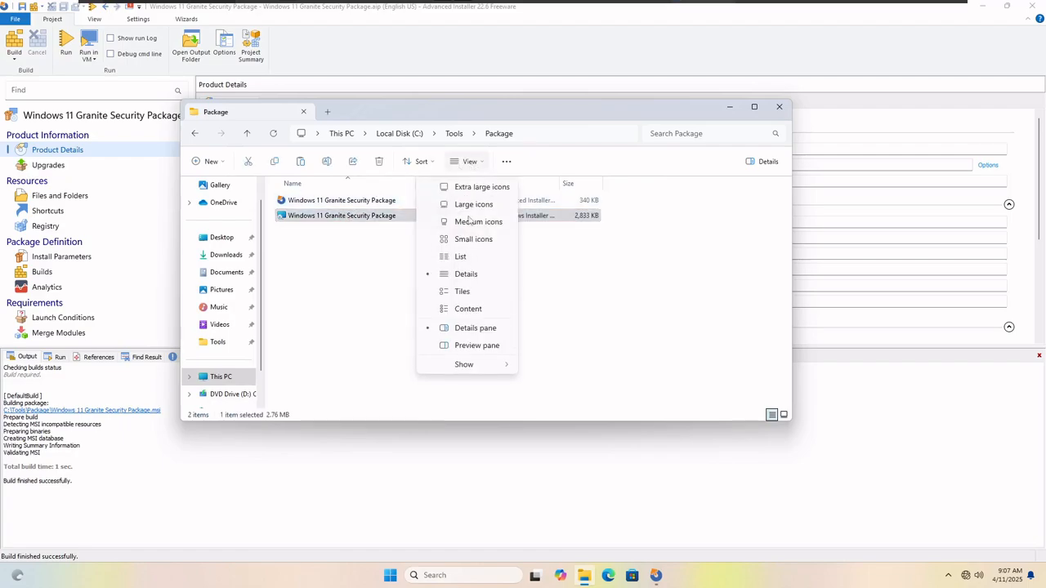
mouse_move(481, 367)
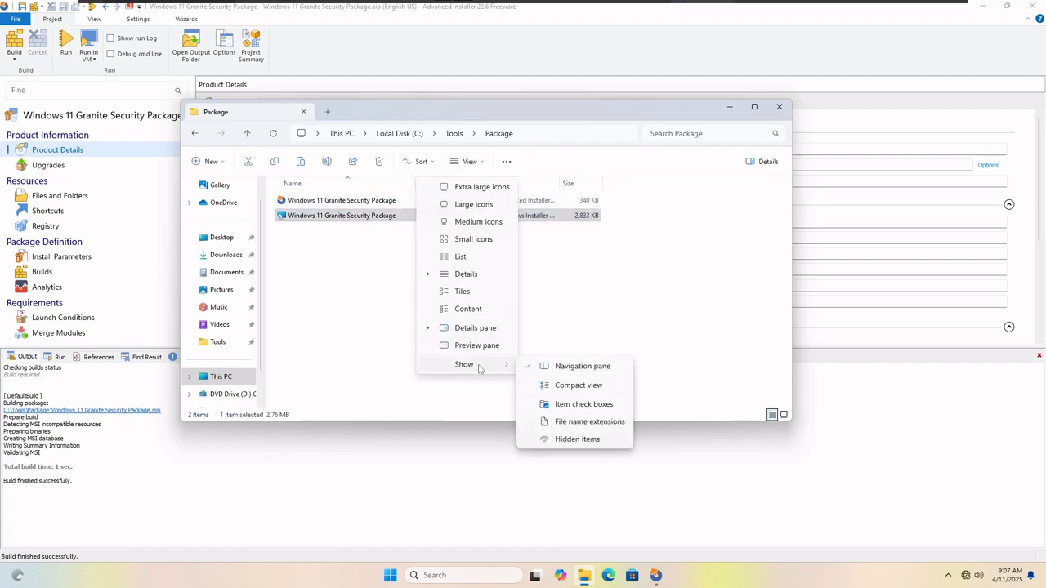
left_click(582, 422)
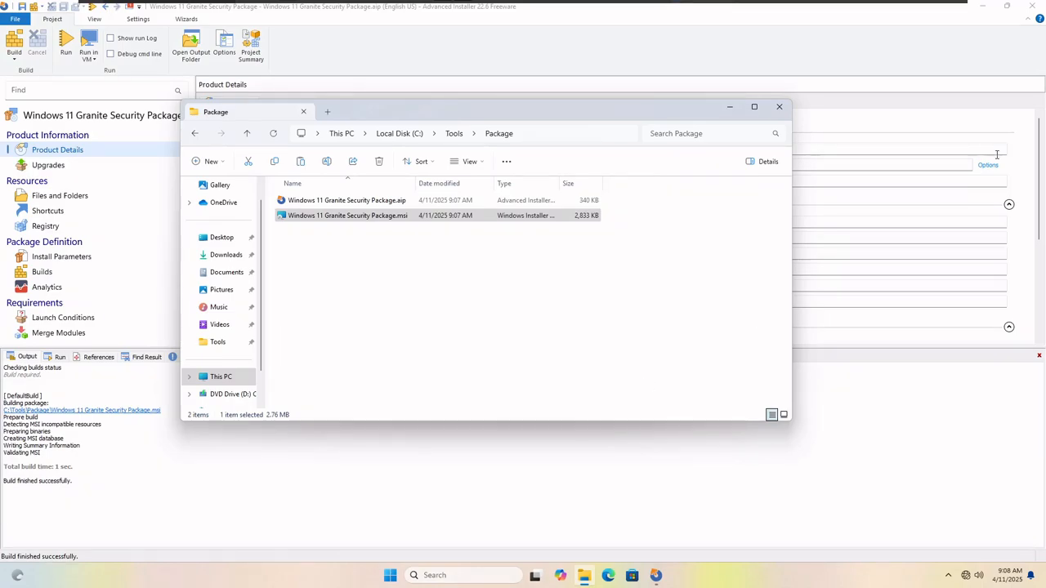
Step: Close Advanced Installer and install Windows 11 Granite Security Package.msi through its setup wizard, allowing it to make changes to the device
left_click(1031, 8)
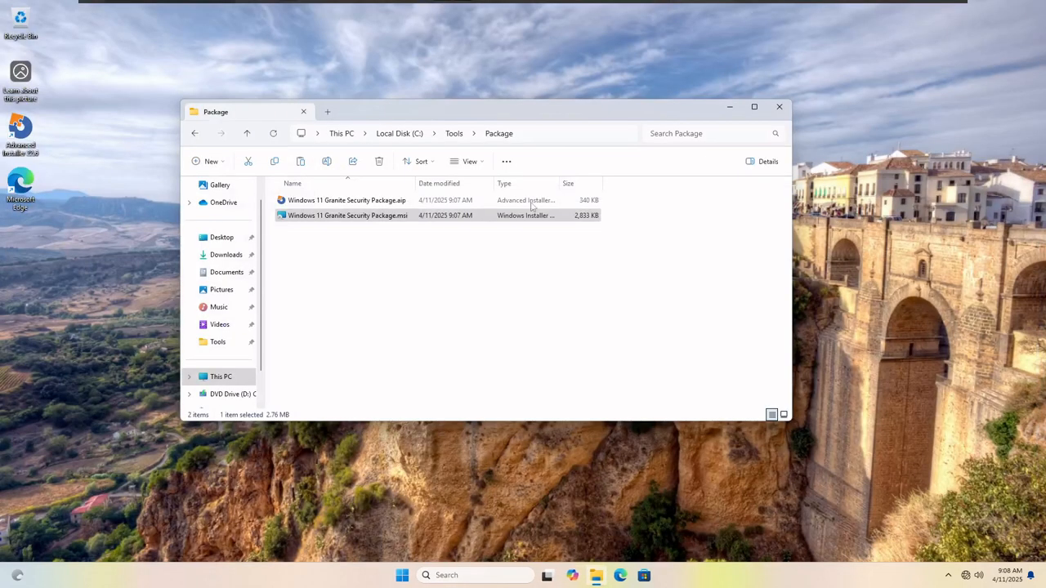
left_click(357, 216)
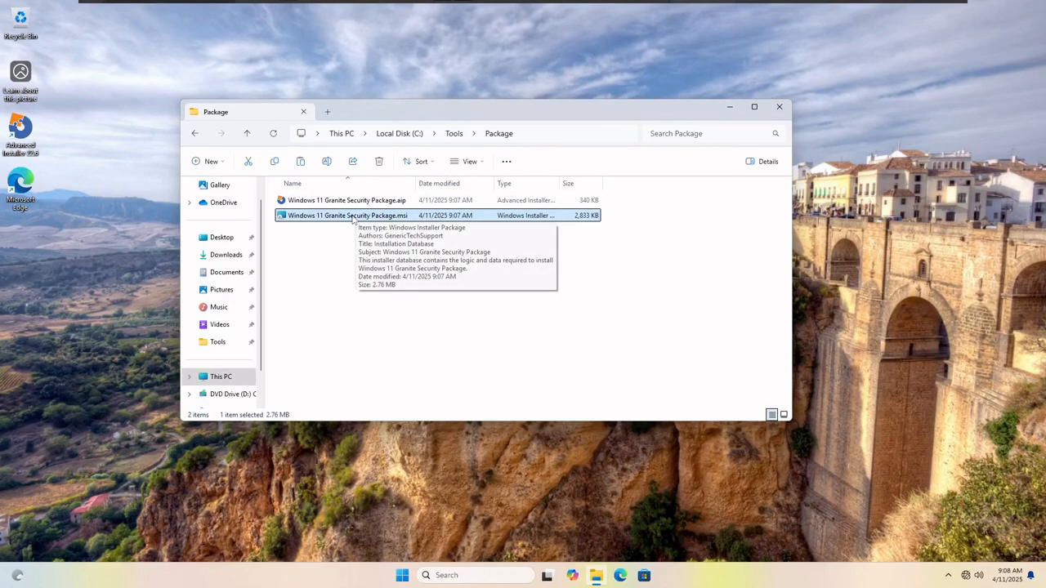
double_click(353, 216)
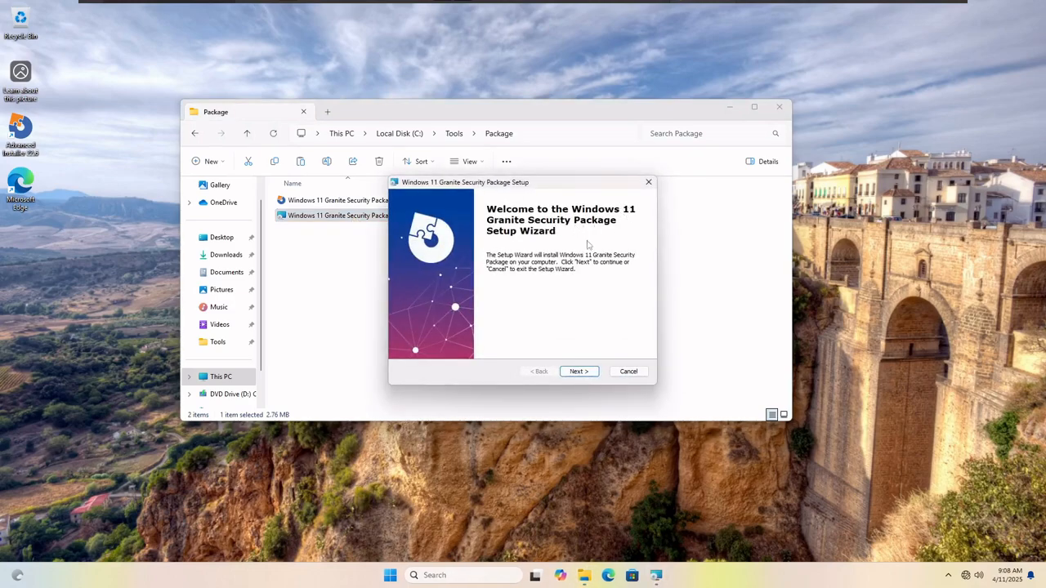
left_click(581, 371)
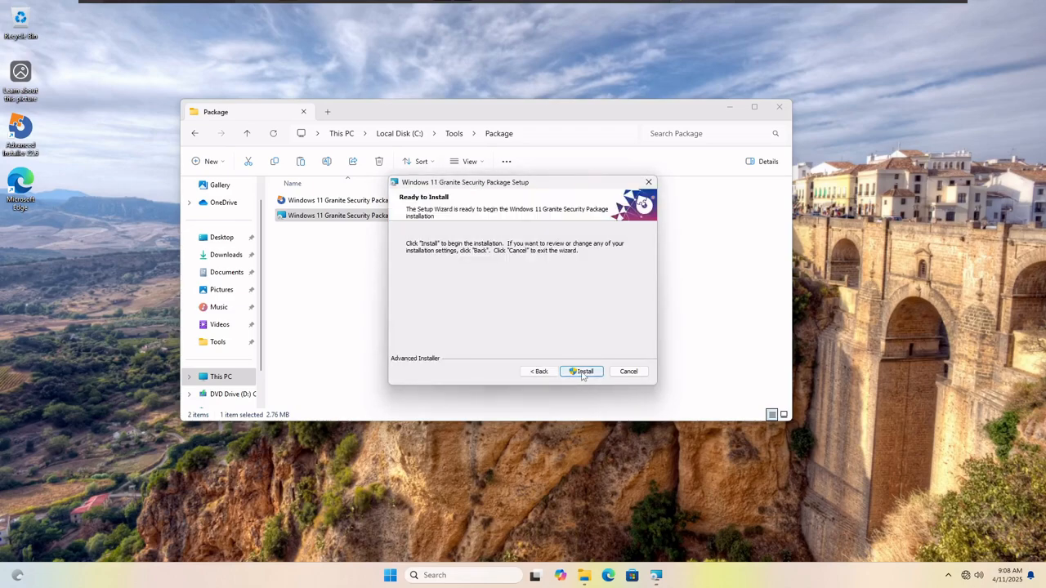
left_click(582, 372)
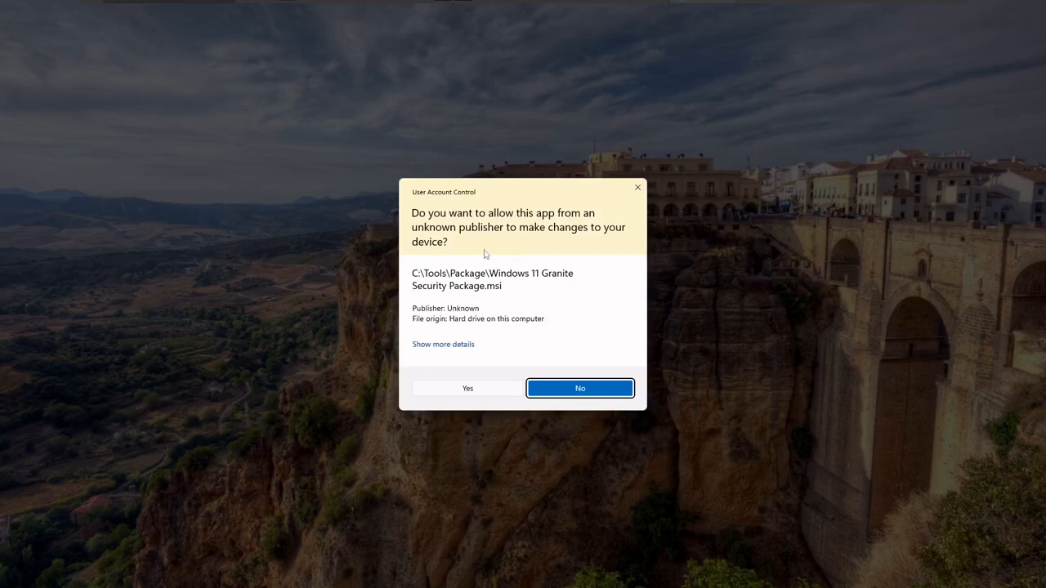
left_click(471, 390)
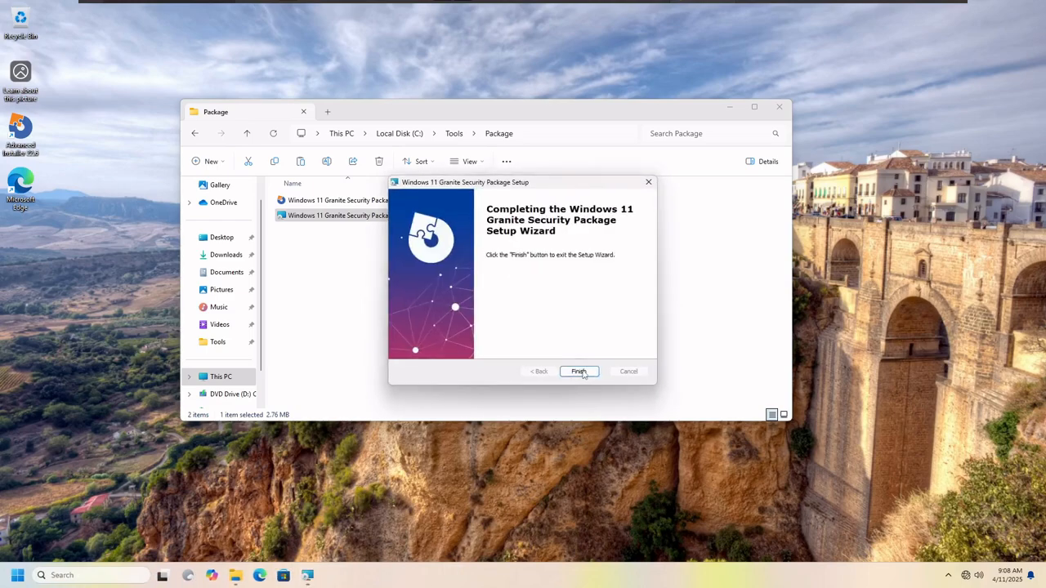
left_click(583, 372)
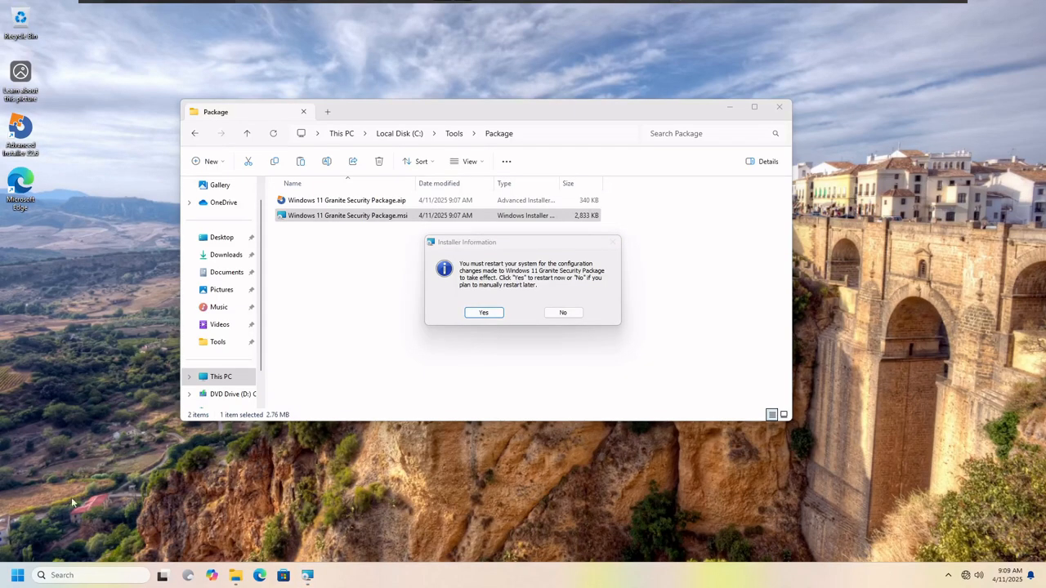
Step: Restart the system to apply the package's configuration changes, and move the Advanced Installer desktop shortcut away from the screen edge
left_click(490, 314)
left_click(488, 313)
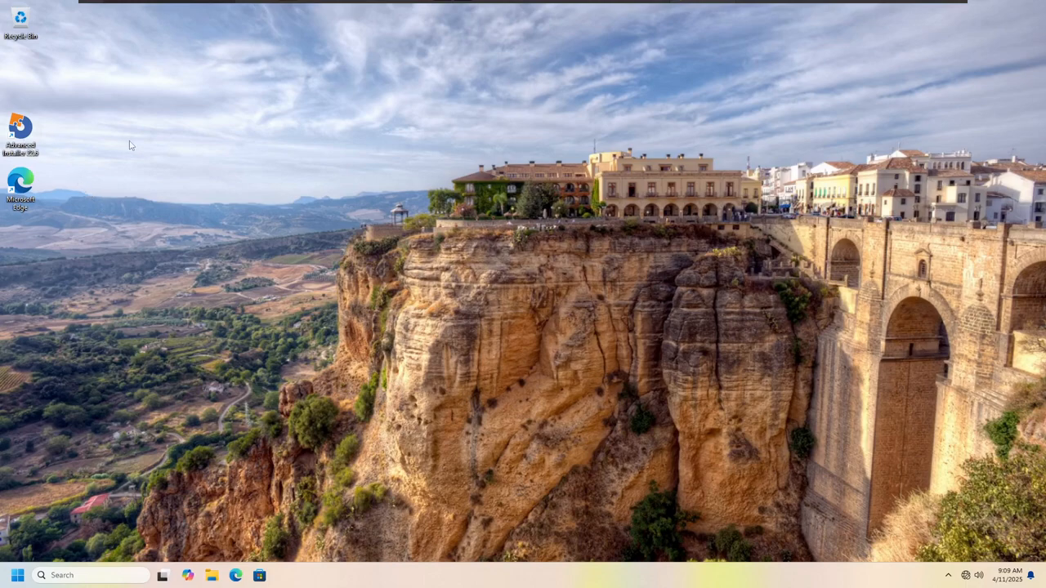
left_click_drag(24, 134, 260, 135)
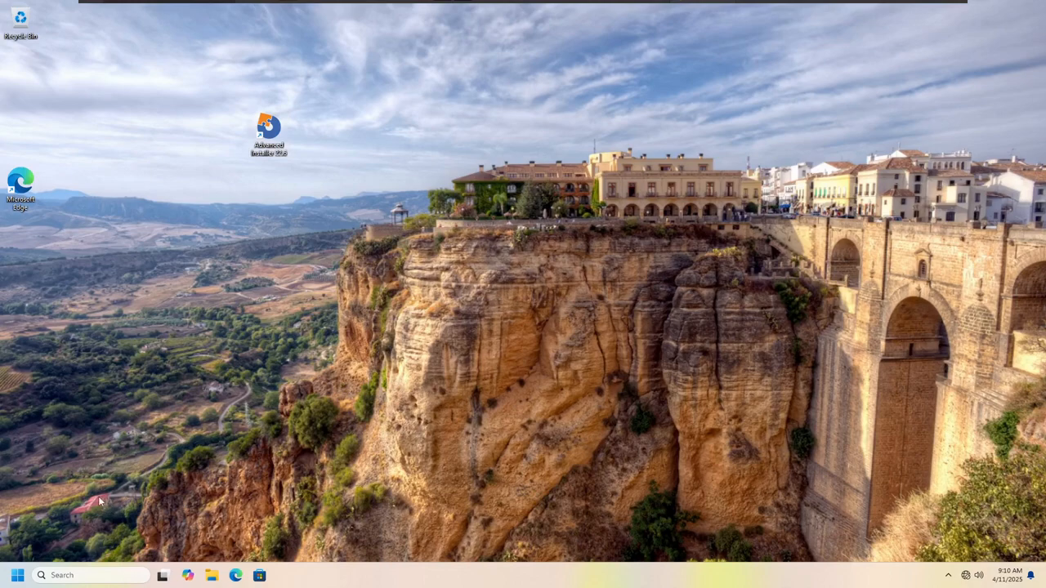
Step: Restart Windows once more with the Advanced Installer shortcut in its new desktop position
right_click(18, 575)
mouse_move(74, 533)
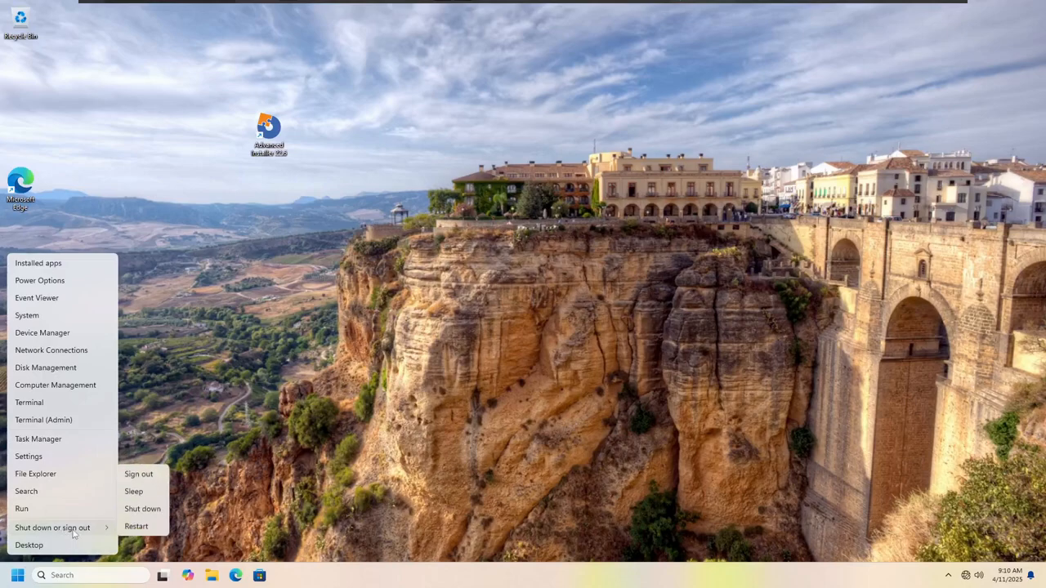
left_click(135, 526)
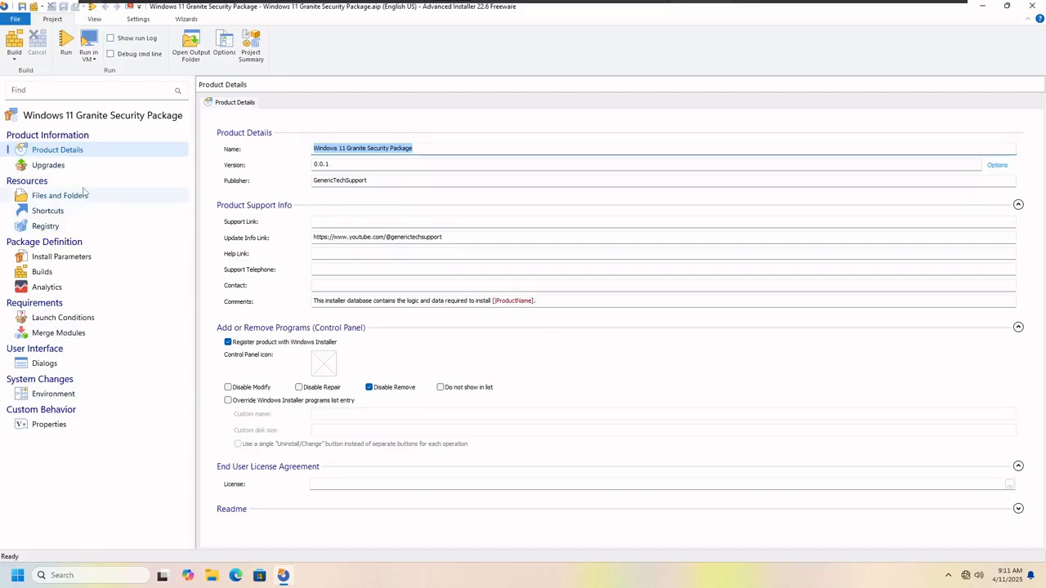
Step: Set the package's installation type to Per-machine if user is administrator, per-user otherwise
left_click(70, 260)
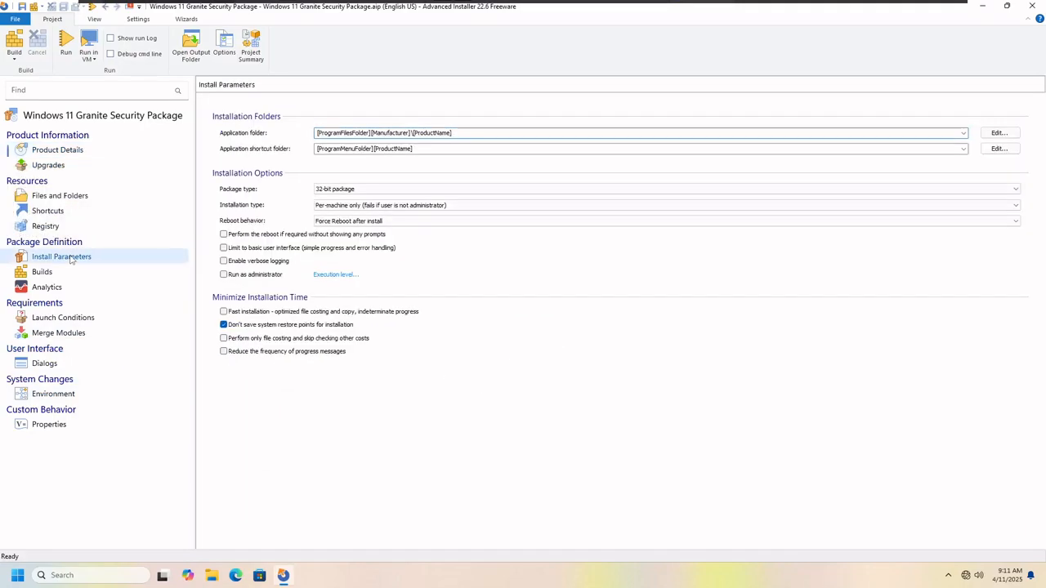
left_click(381, 207)
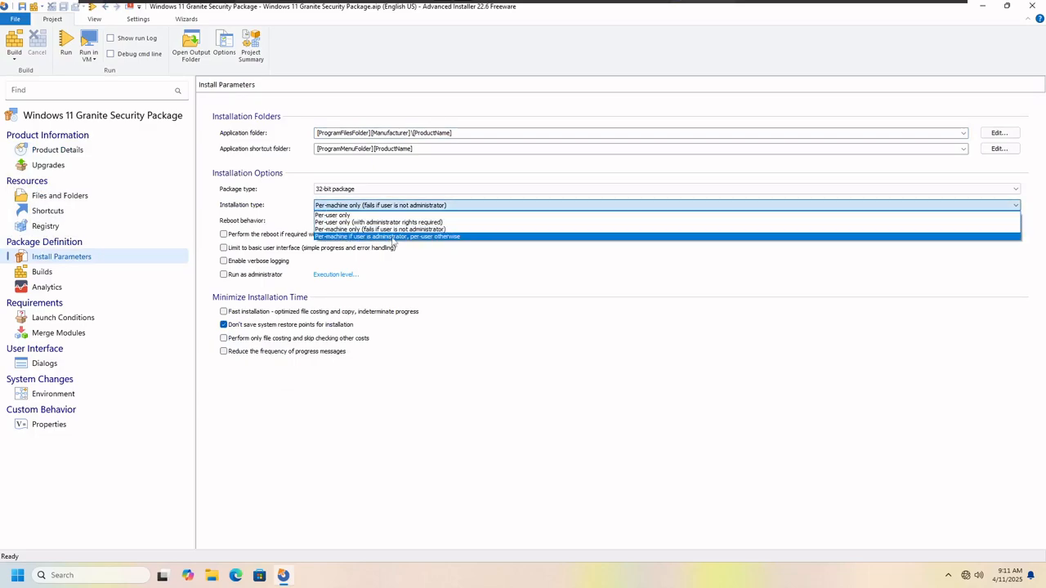
left_click(392, 237)
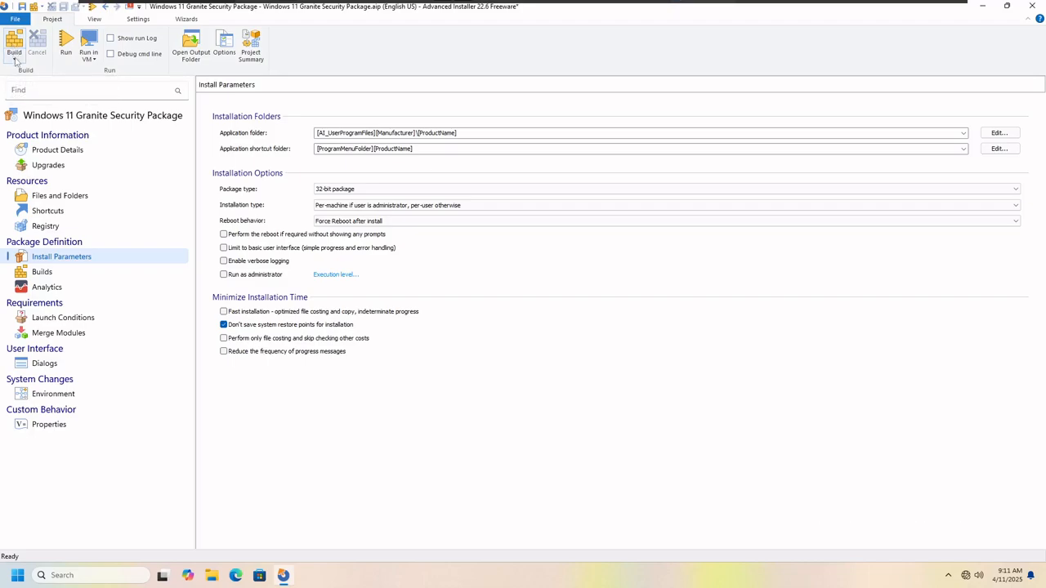
Step: Rebuild the Windows 11 Granite Security Package MSI and close Advanced Installer
left_click(15, 62)
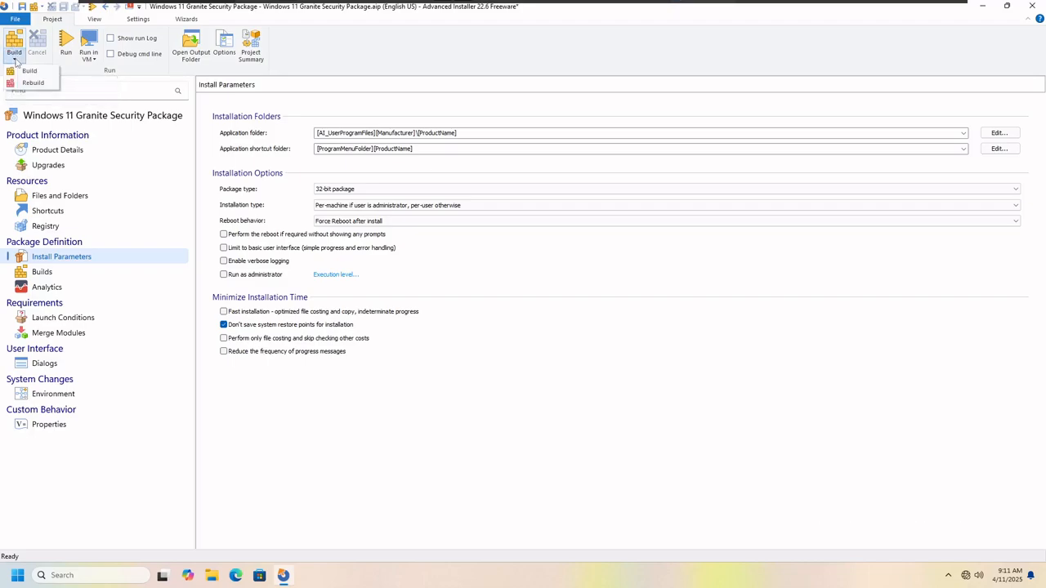
left_click(31, 84)
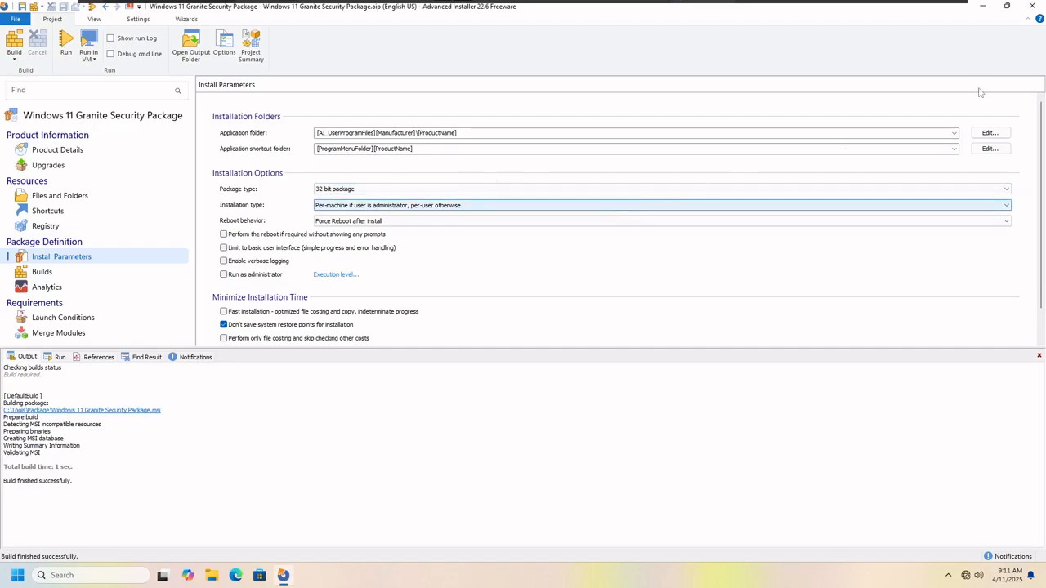
left_click(1034, 6)
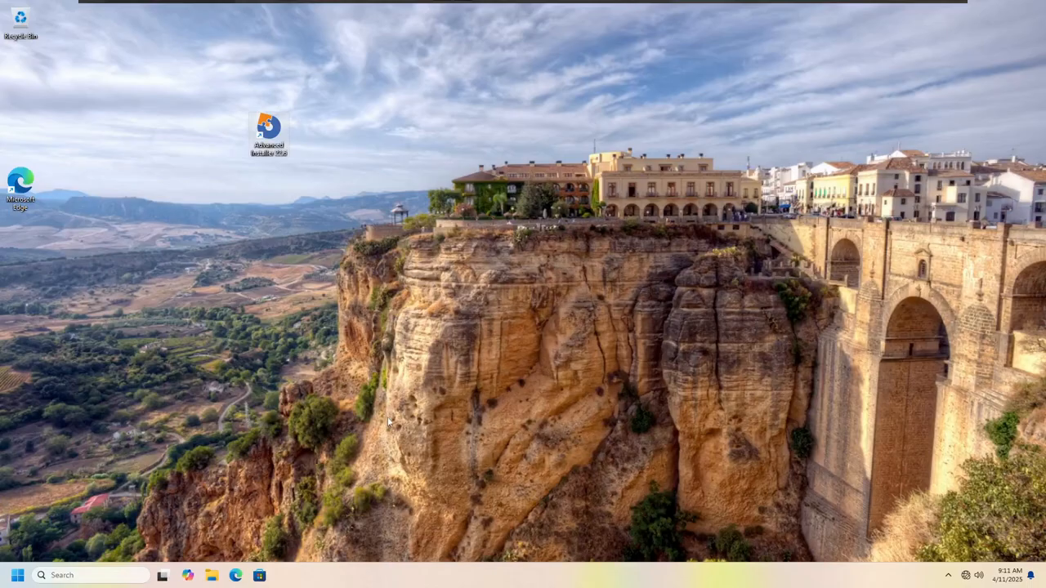
Step: Create a desktop shortcut to the Package folder in C:\Tools and close File Explorer
left_click(212, 575)
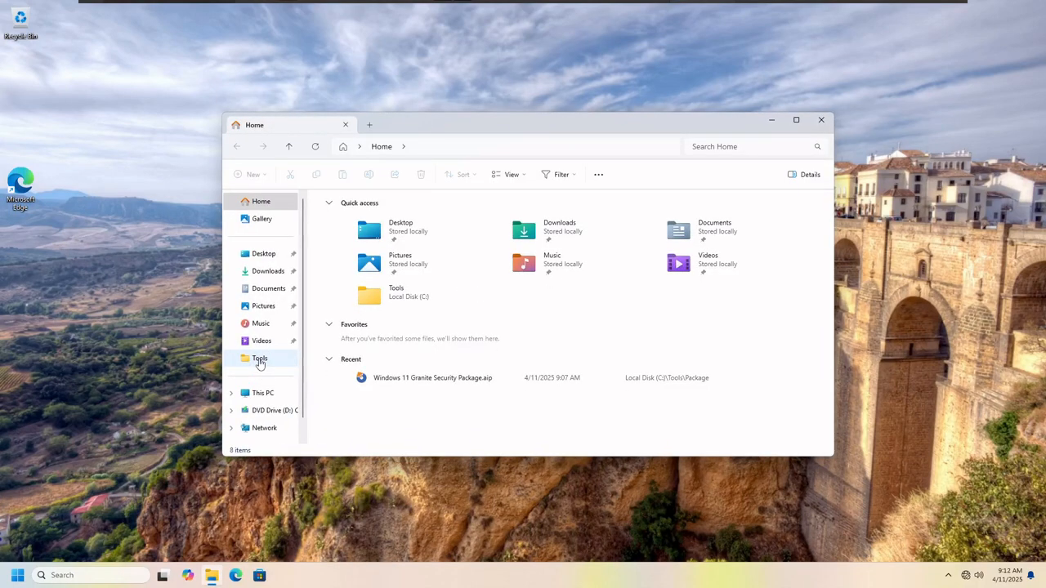
left_click(259, 359)
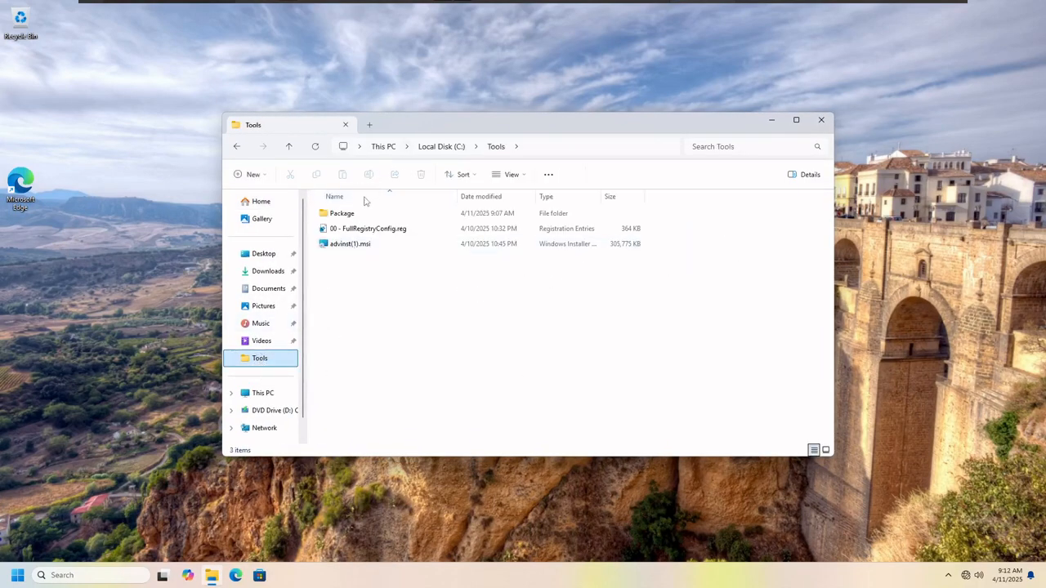
left_click_drag(350, 215, 107, 316)
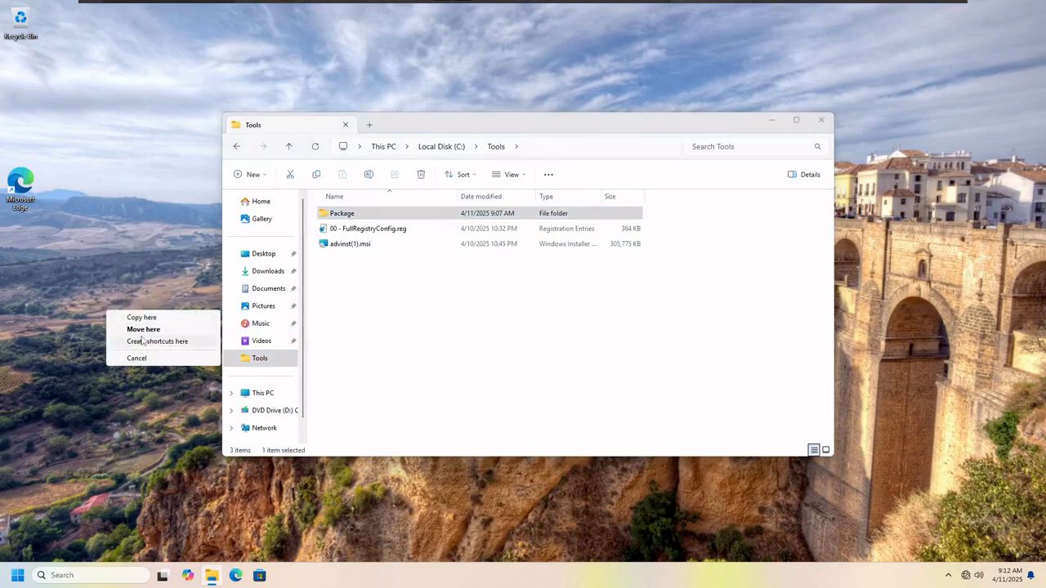
left_click(144, 341)
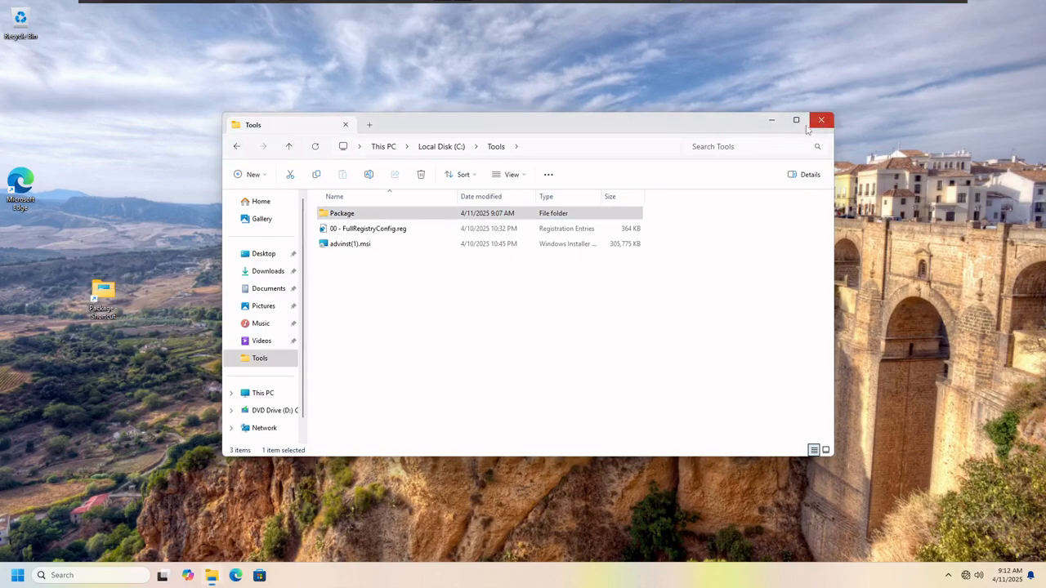
left_click(820, 121)
Step: Try to install the rebuilt Windows 11 Granite Security Package.msi from the Package folder
double_click(102, 296)
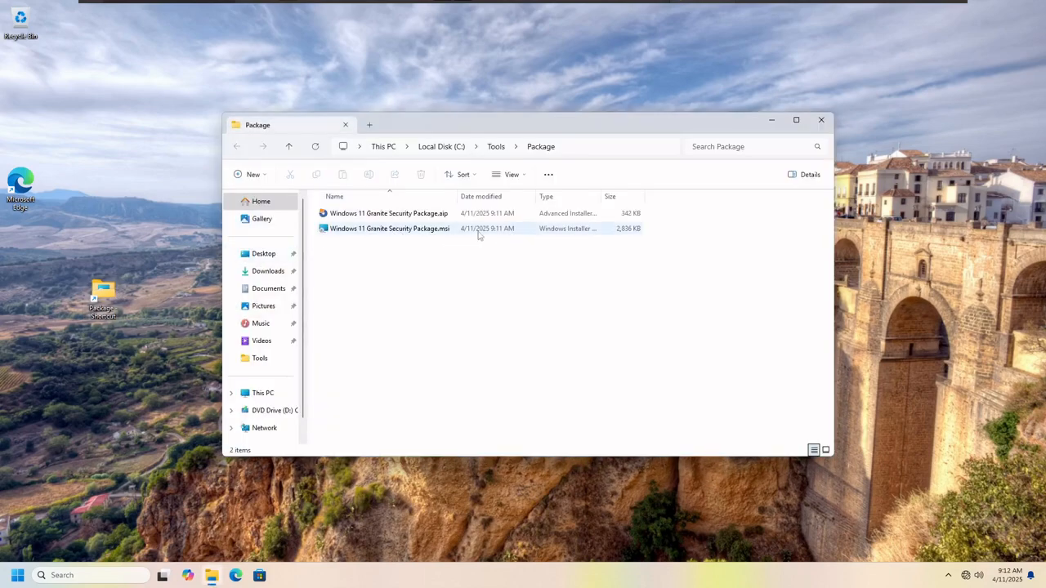
double_click(429, 231)
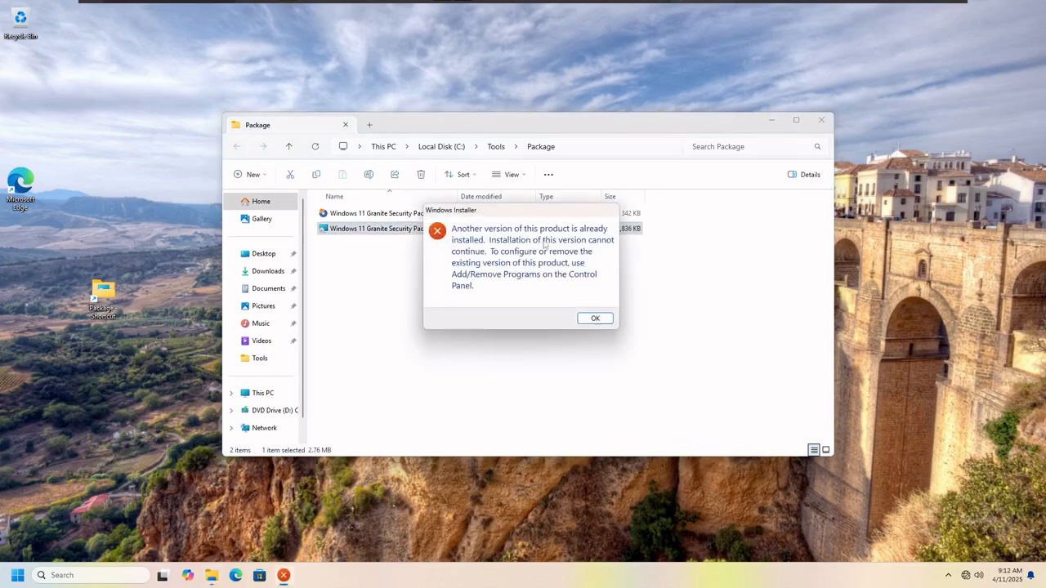
left_click(594, 319)
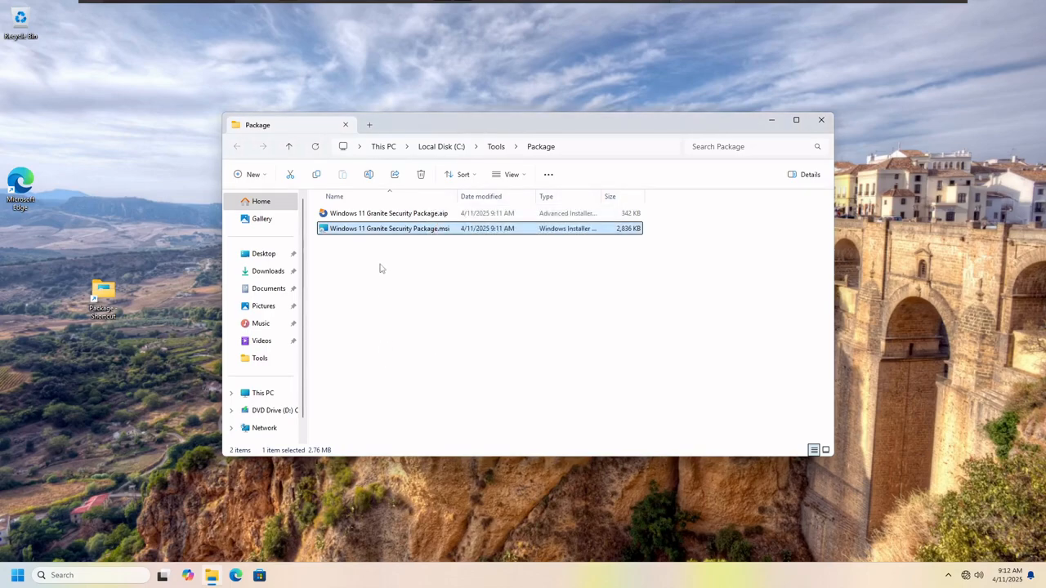
Step: Move 00 - FullRegistryConfig.reg and advinst(1).msi into the Package folder inside C:\Tools
left_click(497, 147)
right_click(345, 218)
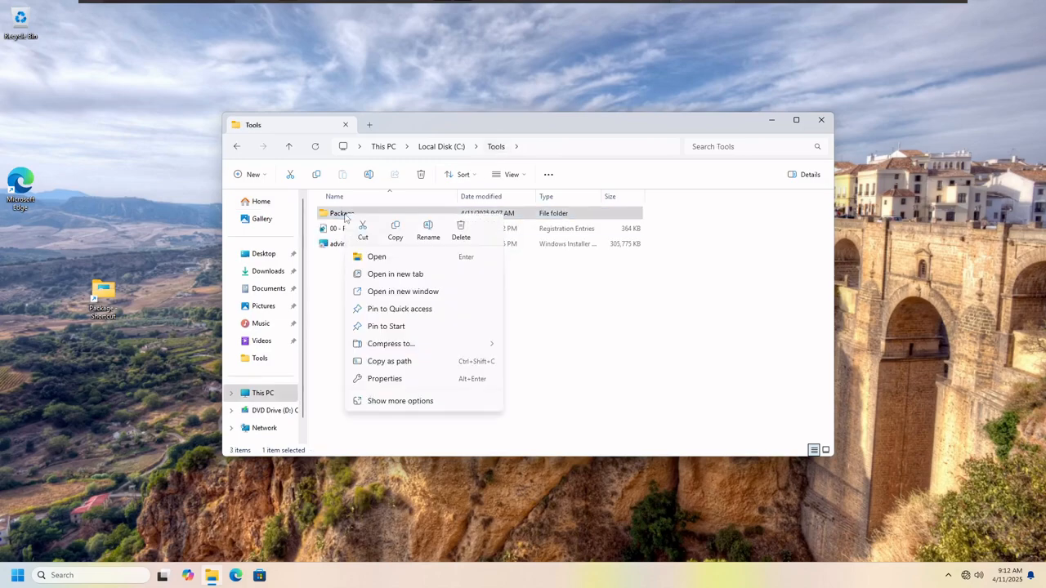
left_click(321, 280)
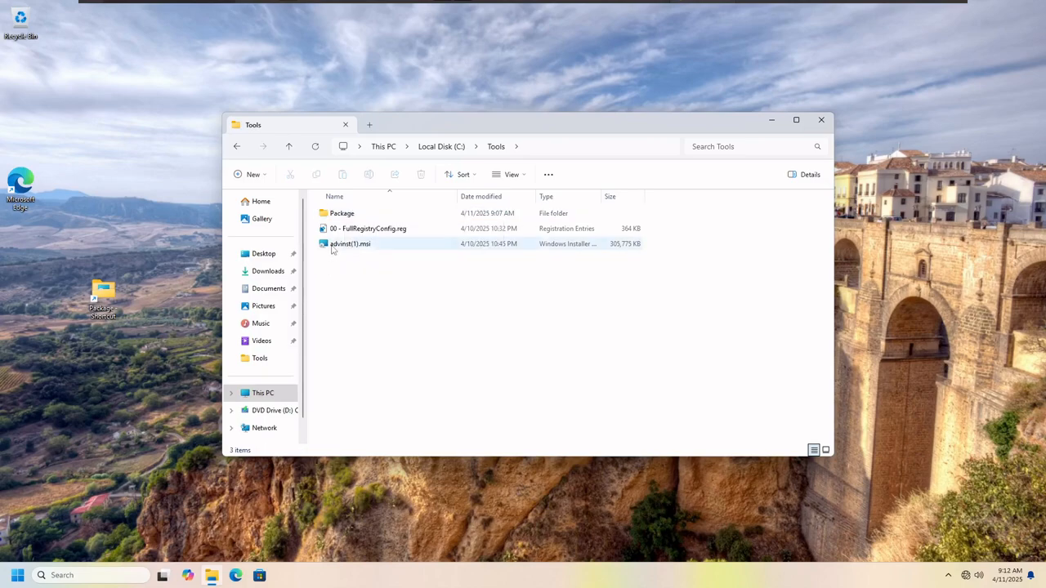
left_click_drag(329, 245, 335, 220)
left_click(334, 217)
left_click(334, 217)
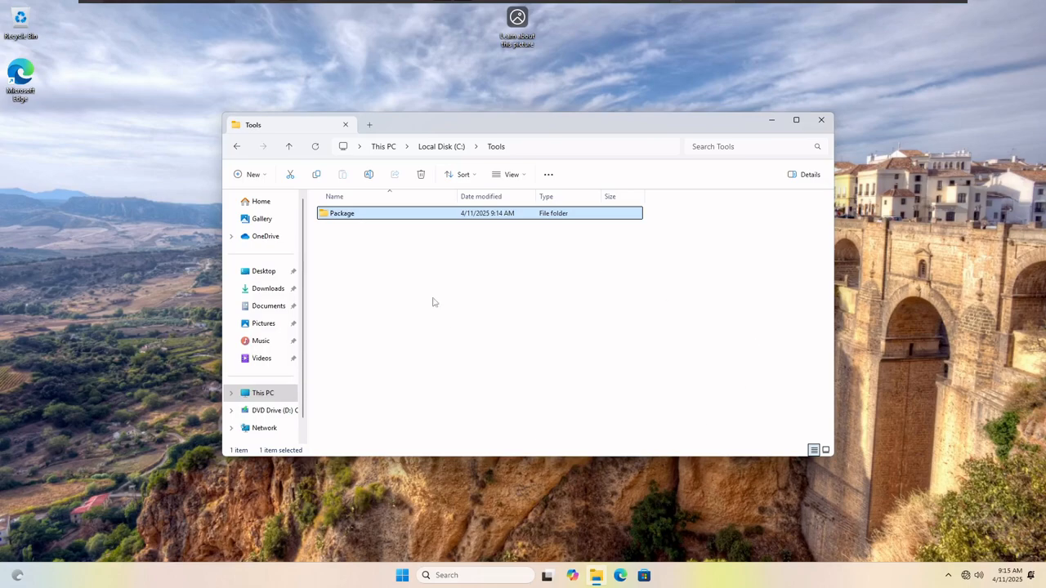
Step: Install Advanced Installer 22.6 from advinst(1) in the Package folder, and open the Windows 11 Granite Security Package project
double_click(360, 216)
left_click(354, 230)
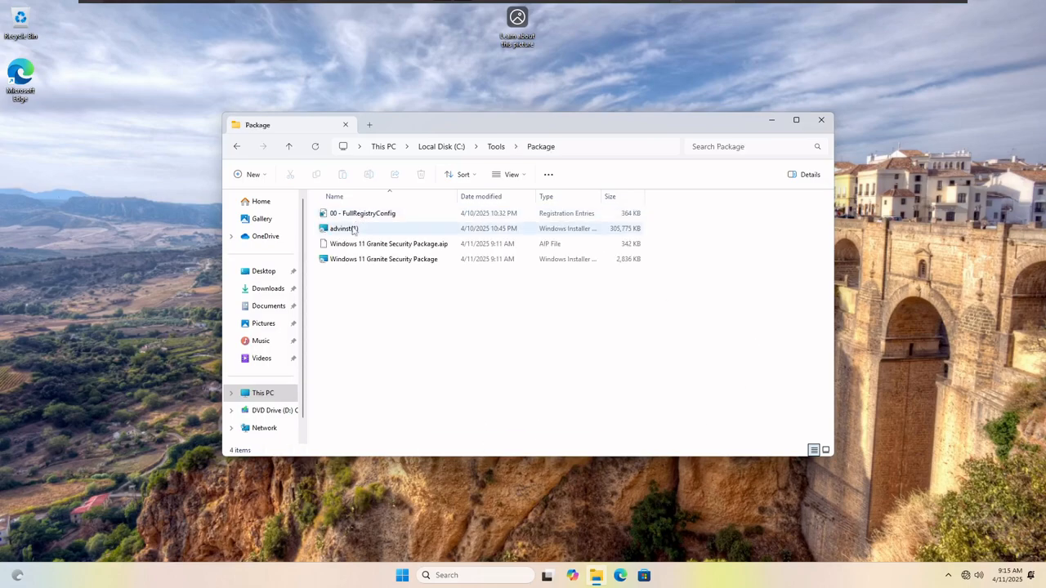
double_click(354, 230)
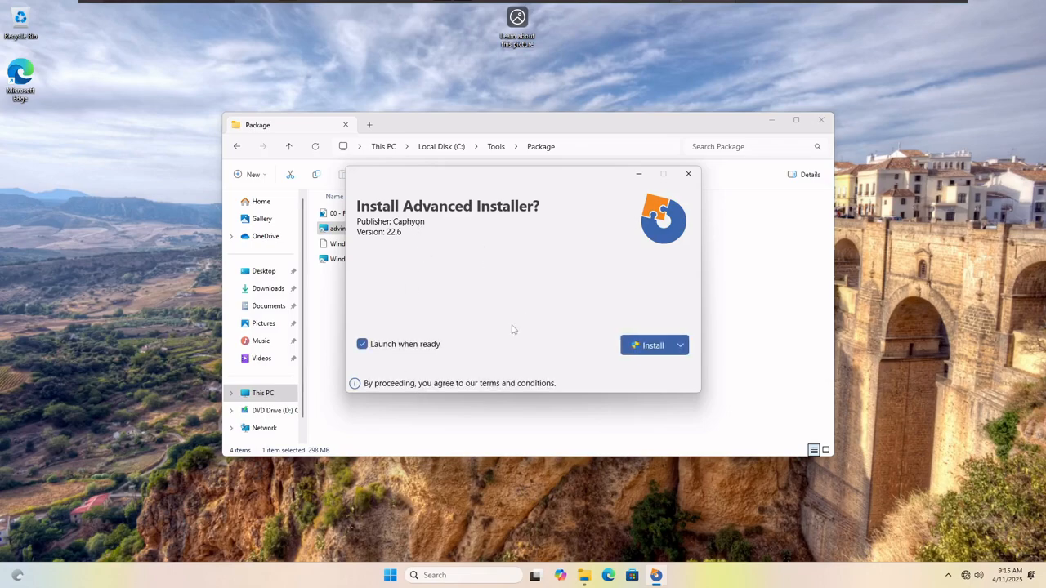
left_click(653, 343)
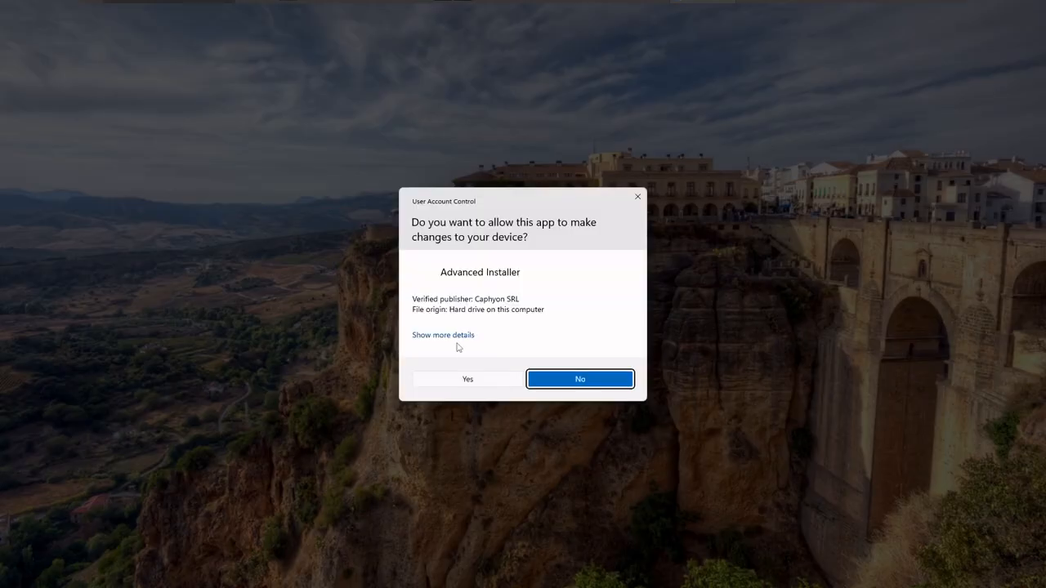
left_click(468, 381)
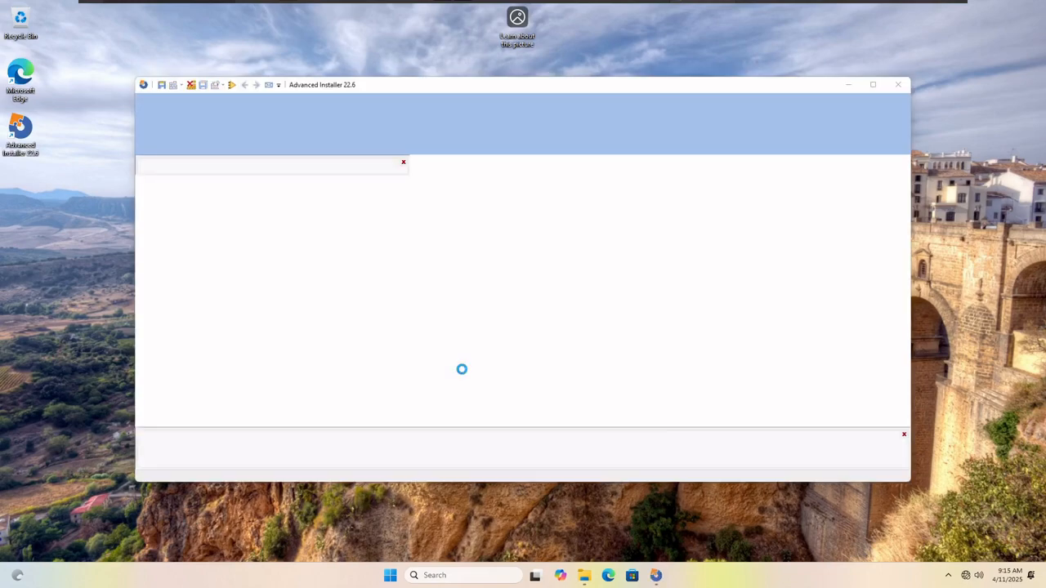
double_click(386, 187)
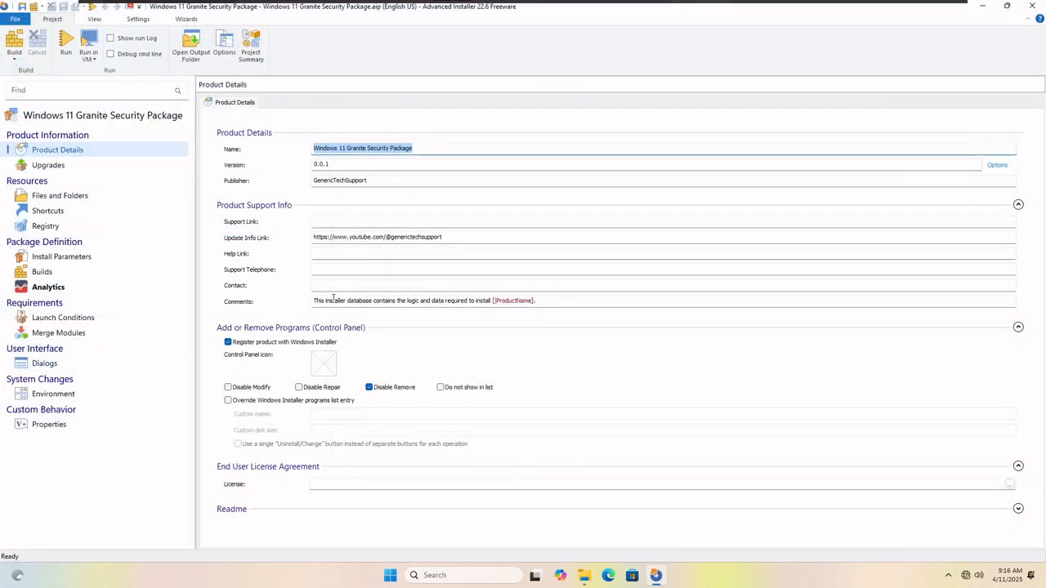
Step: Turn off Disable Remove and registration with Windows Installer, and rename the product Windows 11 Granite Security Package (BETA)
left_click(368, 389)
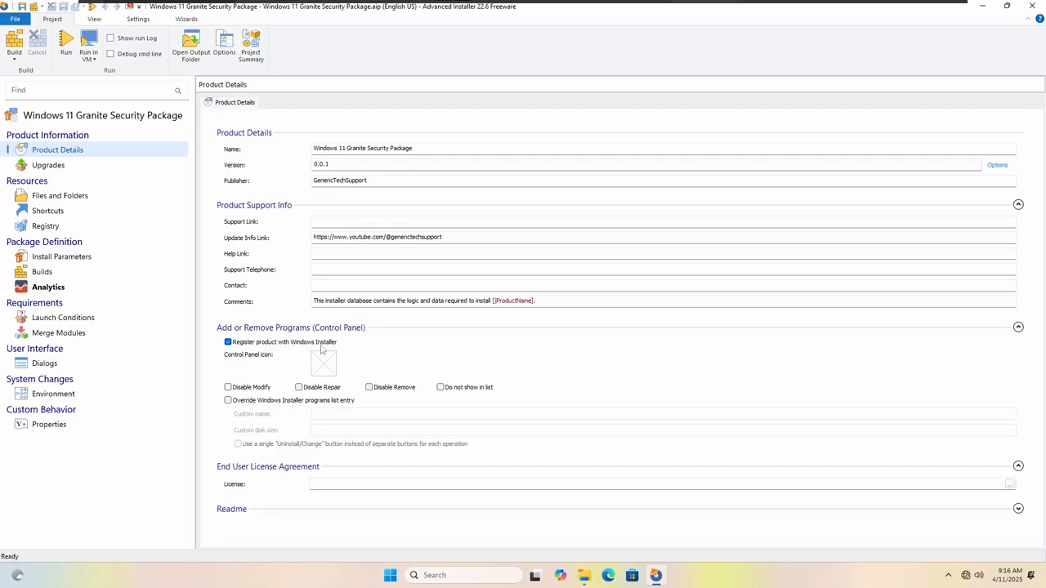
left_click(228, 343)
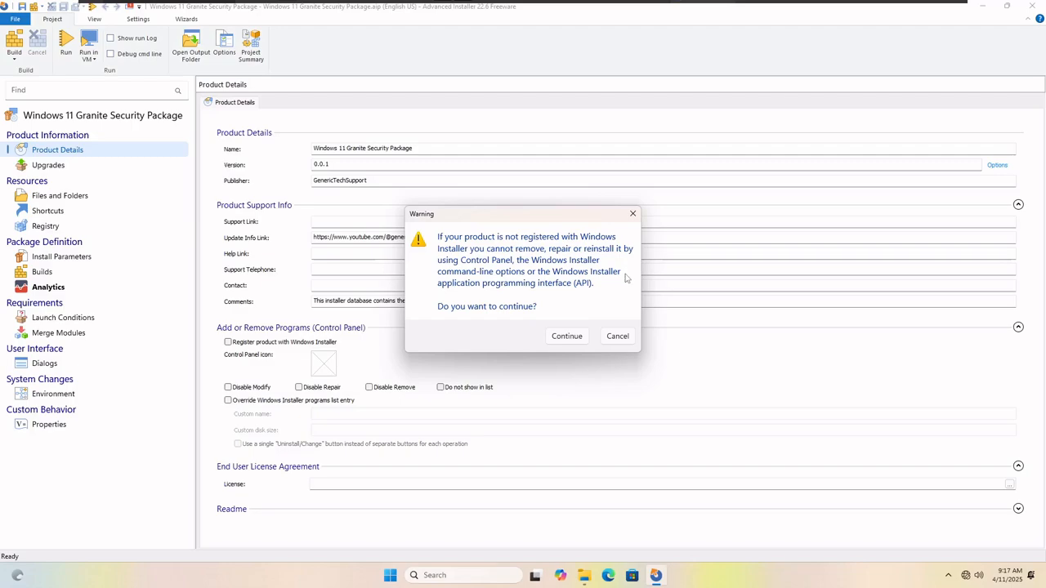
left_click(572, 341)
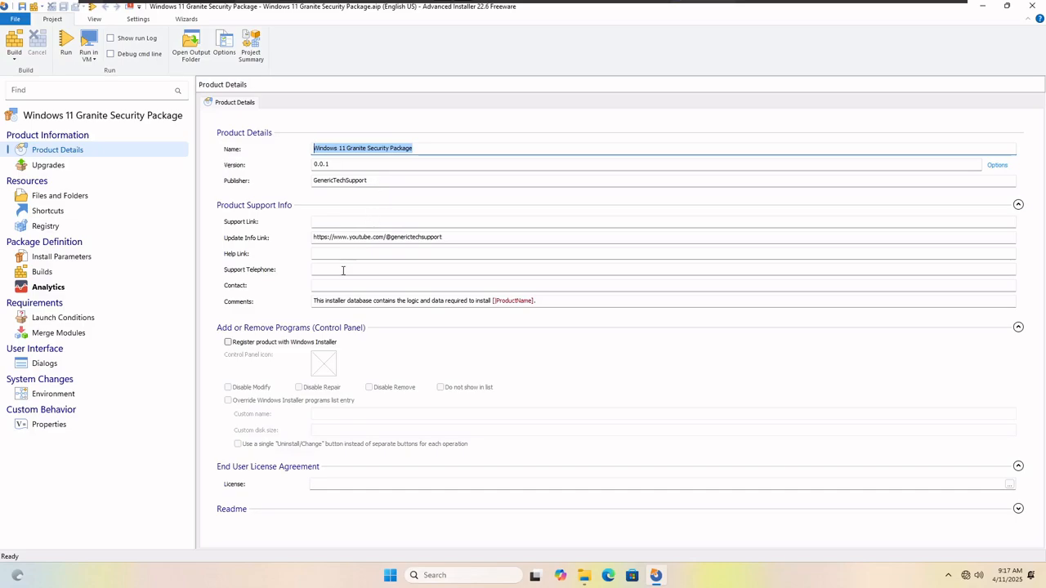
left_click(436, 154)
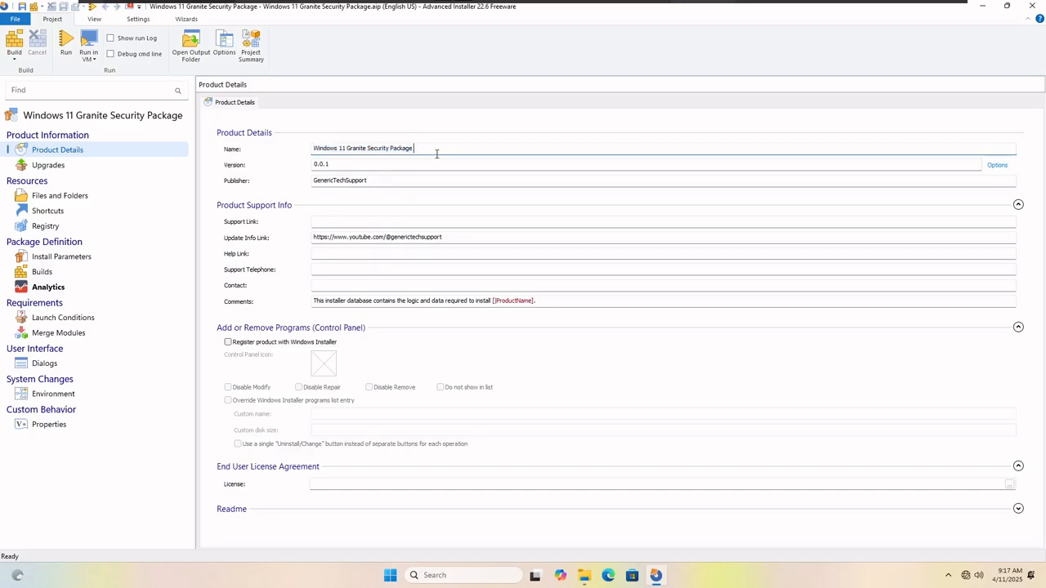
type("(BETA)")
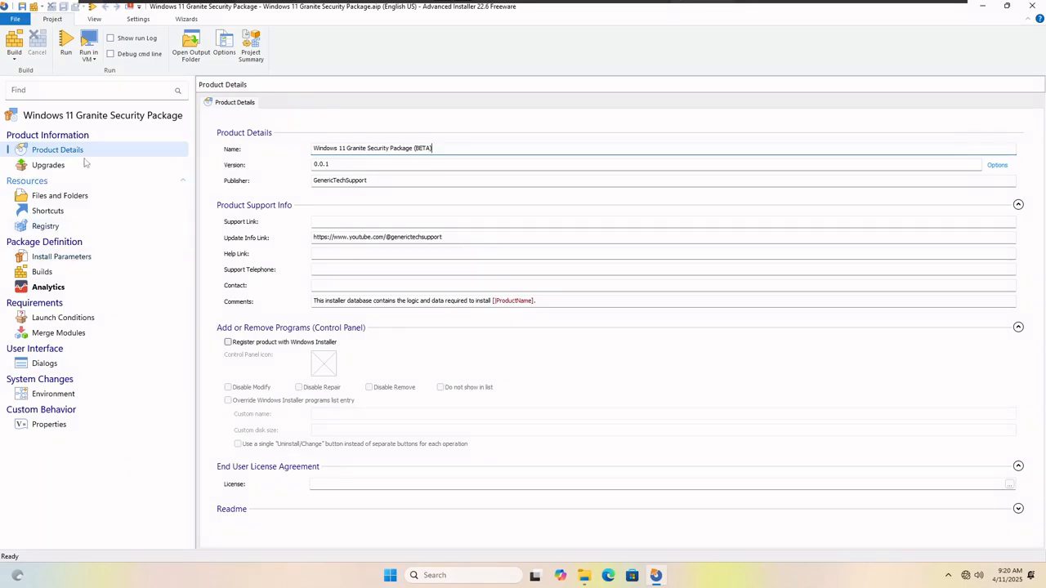
Step: Review the package's registry hives and the available installation types, keeping Per-machine if user is administrator, per-user otherwise
left_click(67, 224)
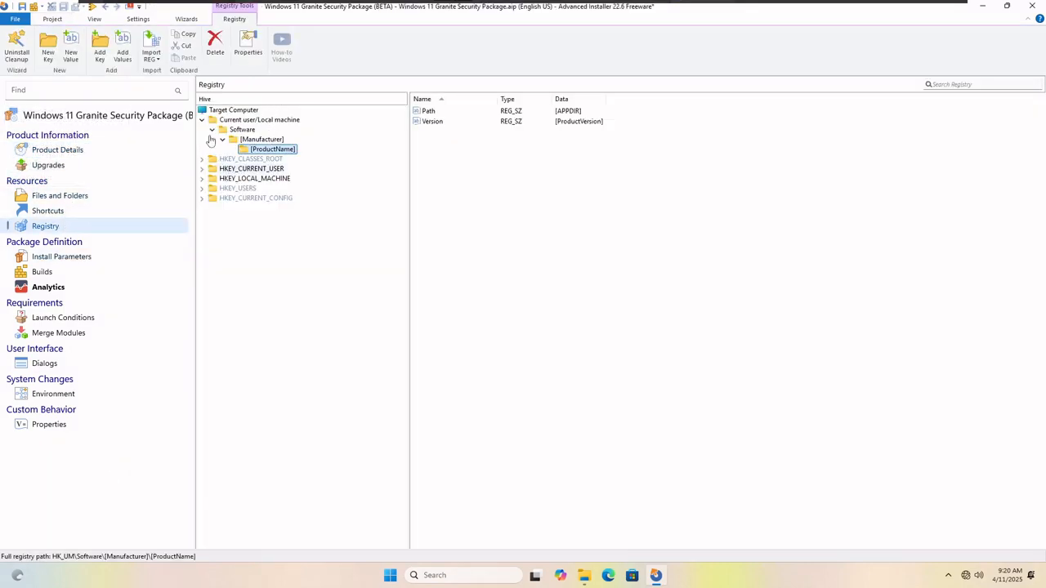
left_click(202, 120)
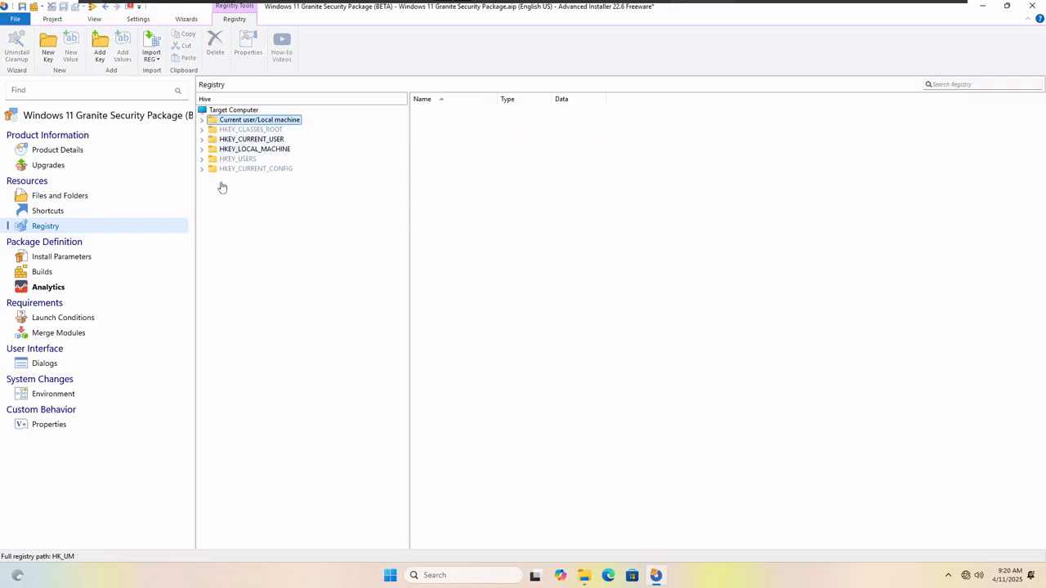
left_click(72, 258)
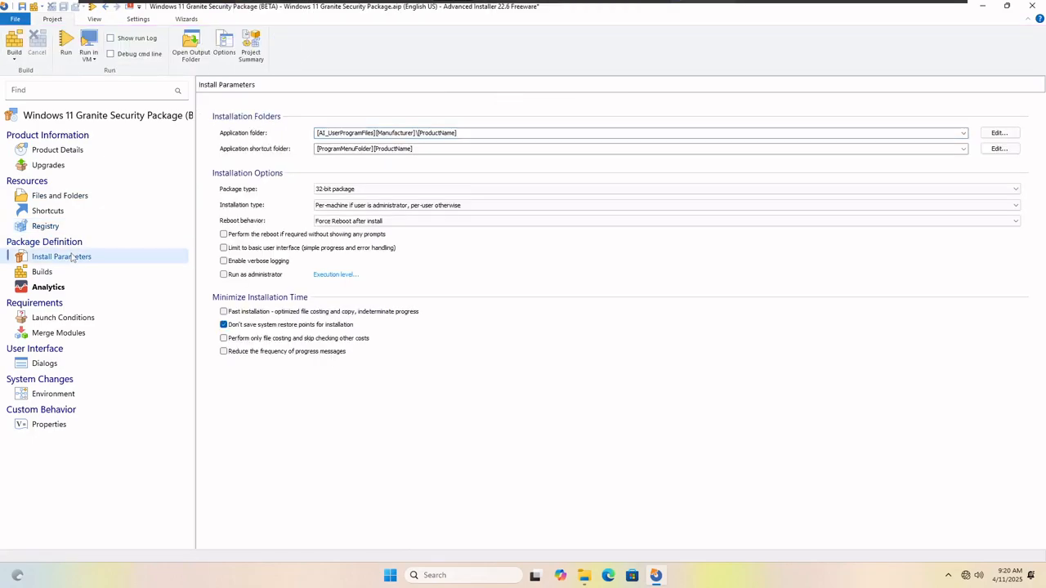
left_click(427, 207)
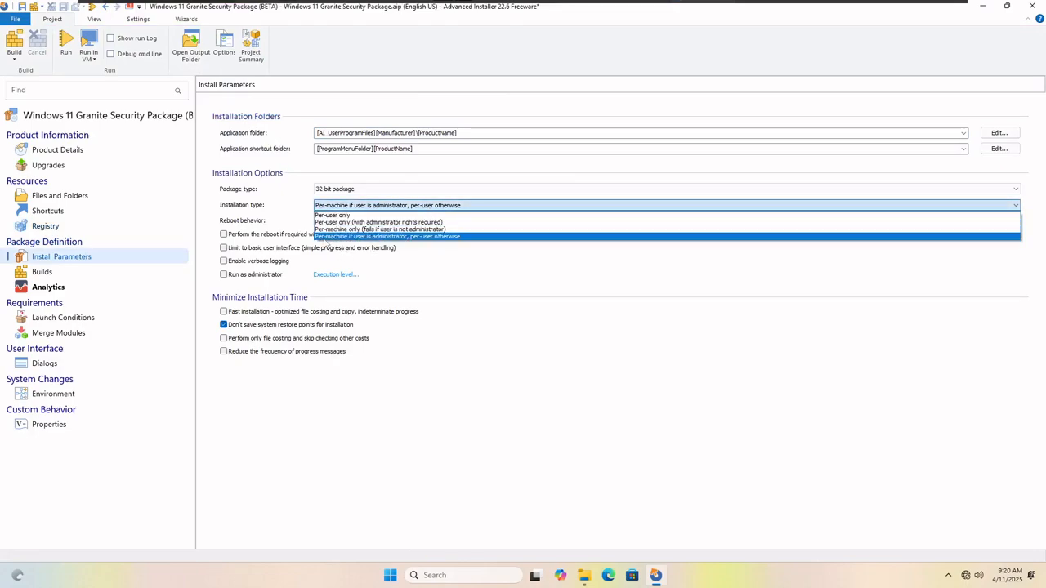
left_click(458, 243)
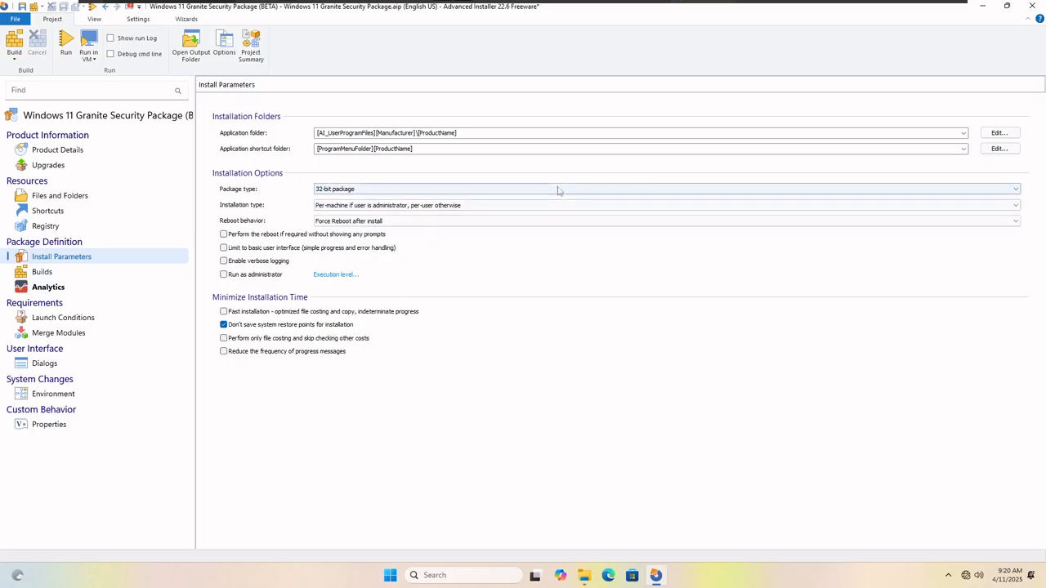
Step: Build the Windows 11 Granite Security Package MSI and select the built installer file in the Package folder
left_click(14, 60)
left_click(26, 80)
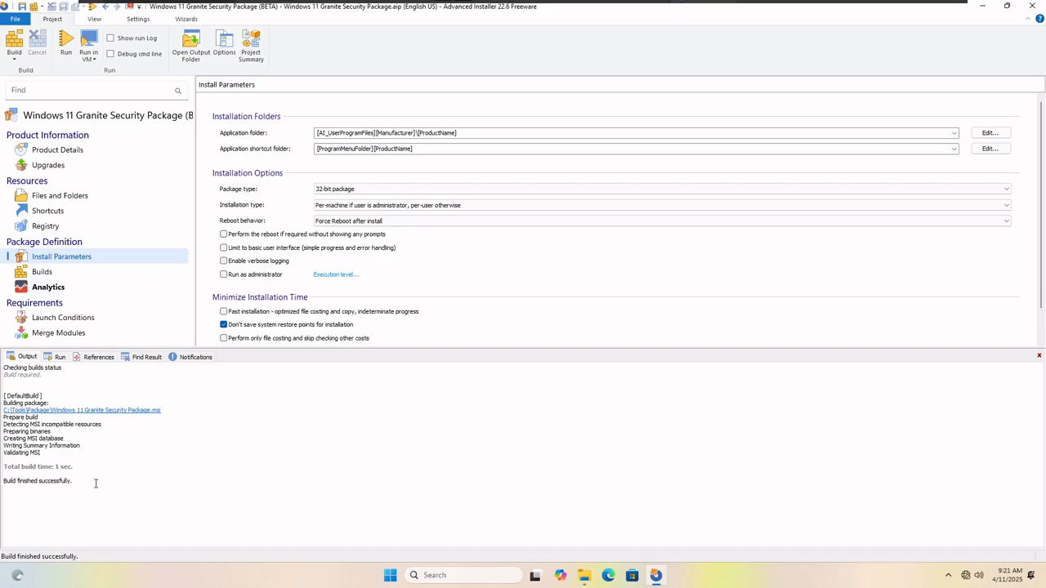
left_click(584, 575)
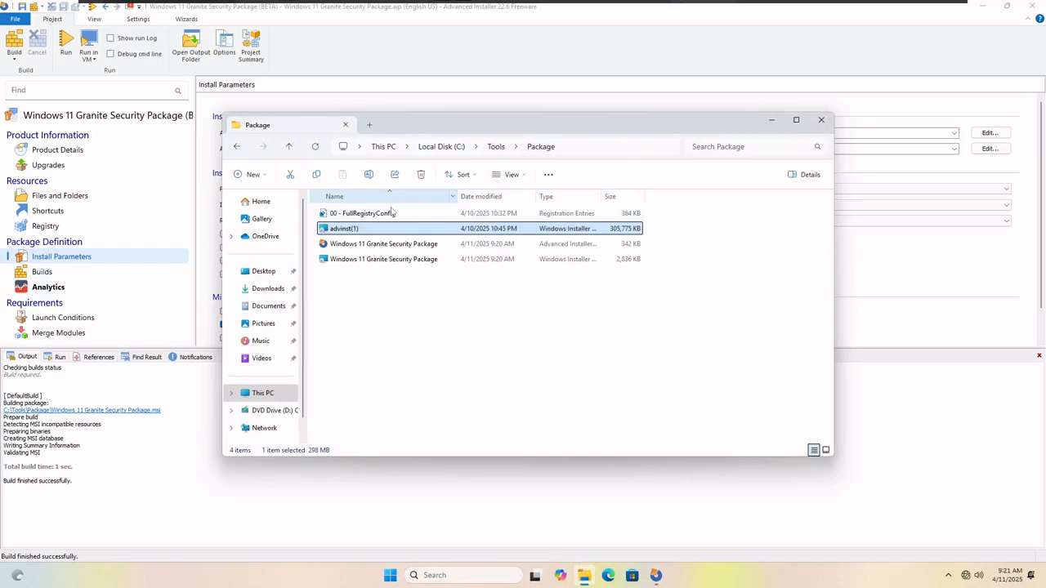
left_click(376, 259)
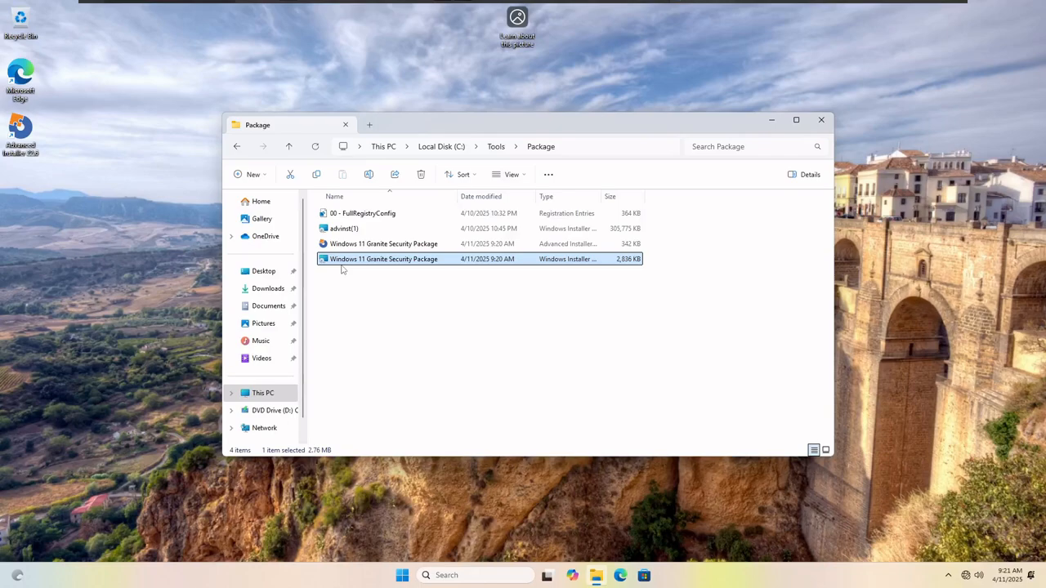
Step: Install Windows 11 Granite Security Package (BETA) from the built MSI, allowing the elevation request, and restart the computer
double_click(342, 263)
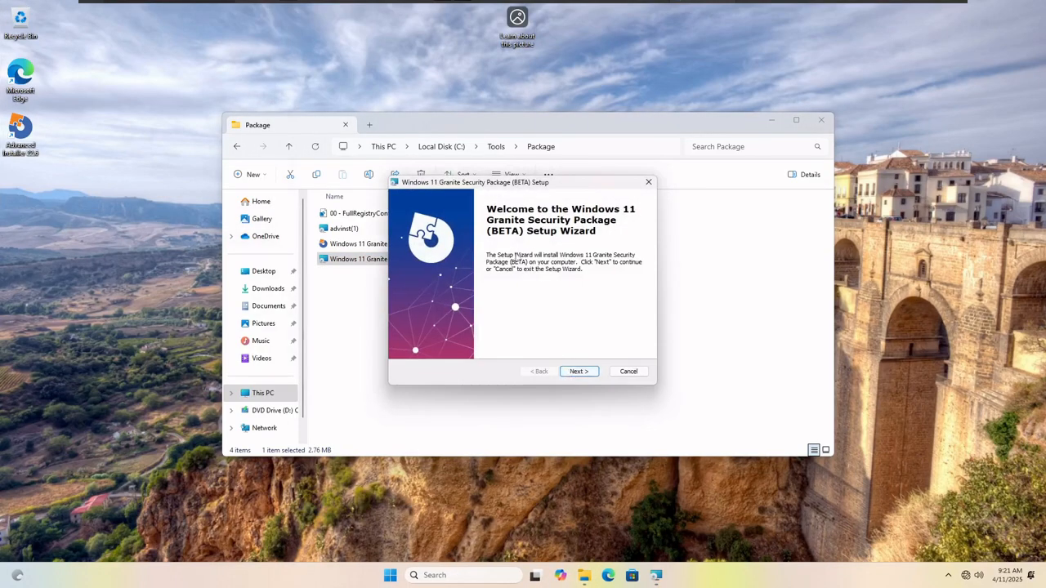
left_click(579, 372)
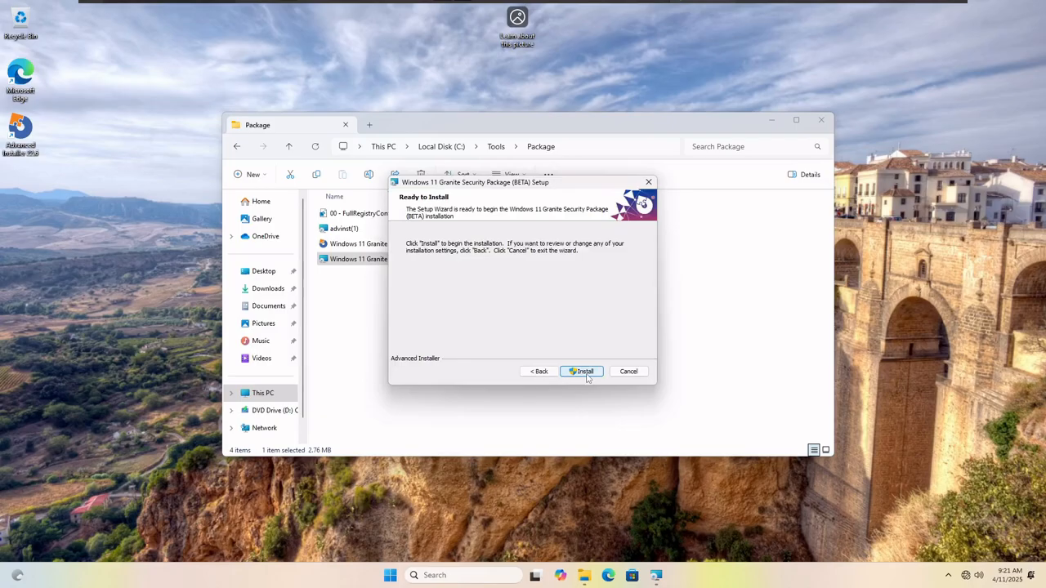
left_click(587, 374)
left_click(496, 397)
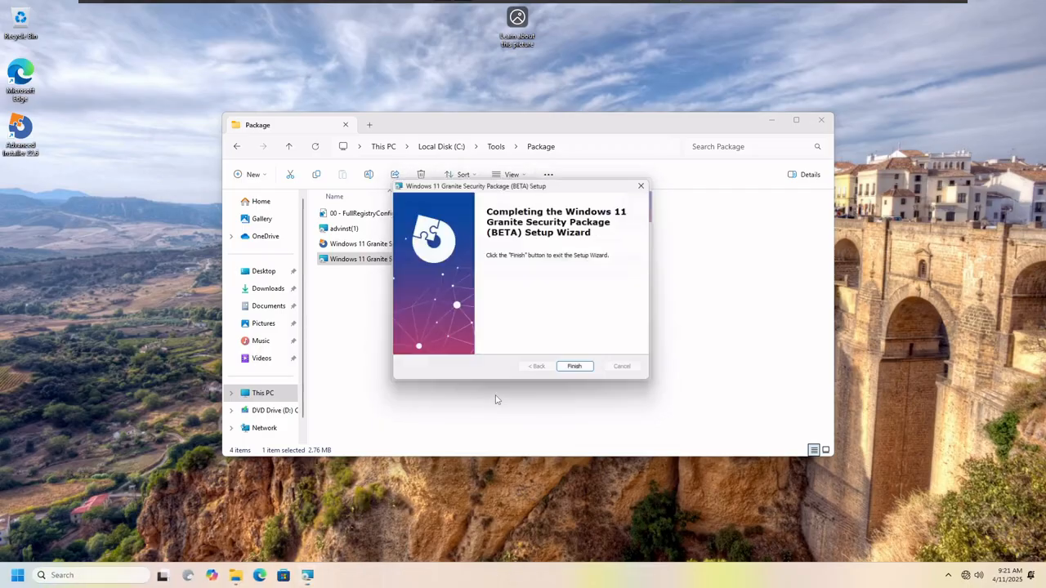
left_click(579, 372)
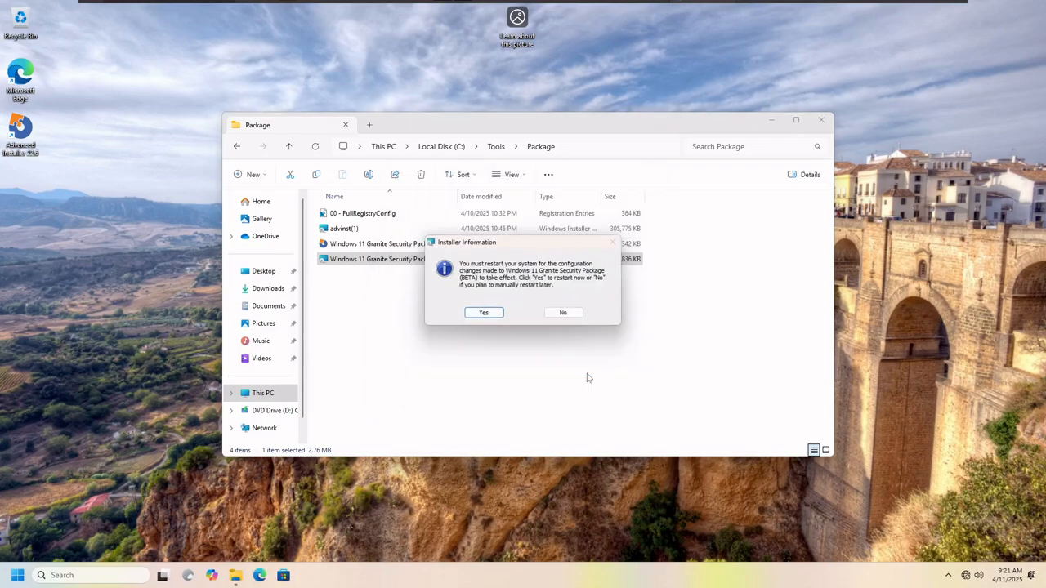
left_click(484, 313)
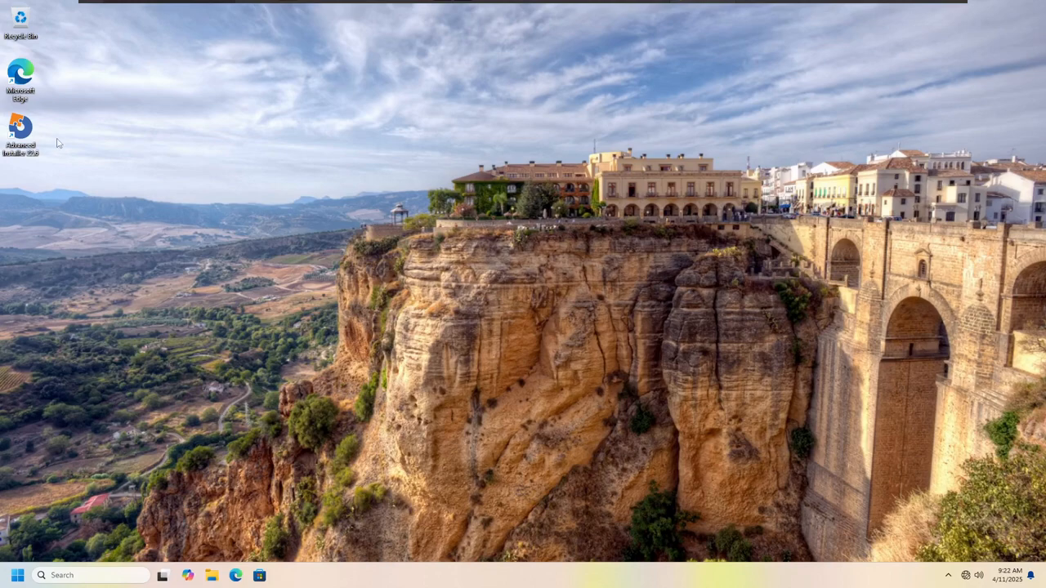
Step: Move the Advanced Installer 22.6 shortcut away from the desktop's icon column, launch it and reopen the Windows 11 Granite Security Package project
left_click_drag(28, 138, 318, 192)
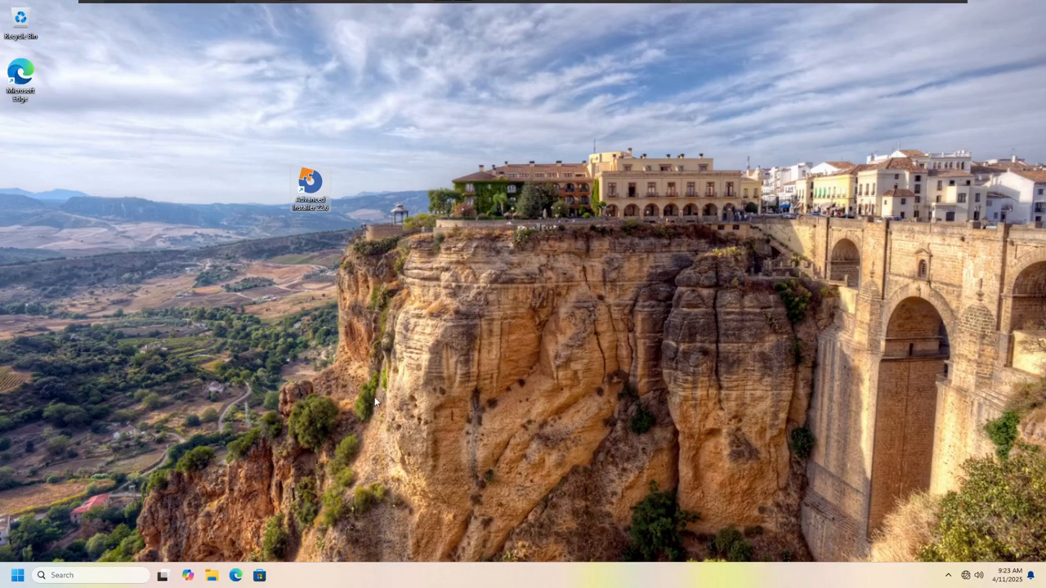
double_click(310, 188)
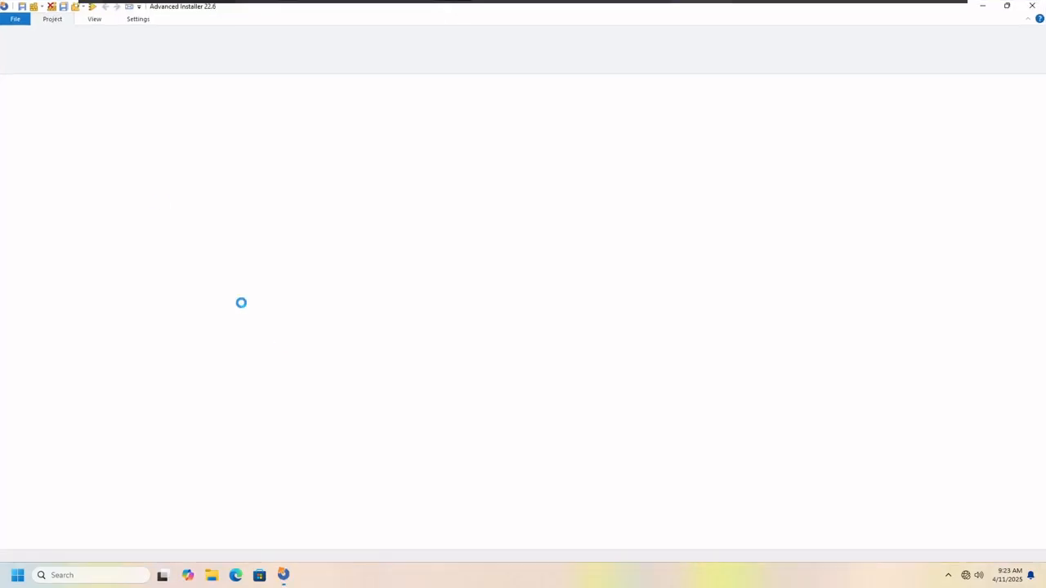
left_click(17, 20)
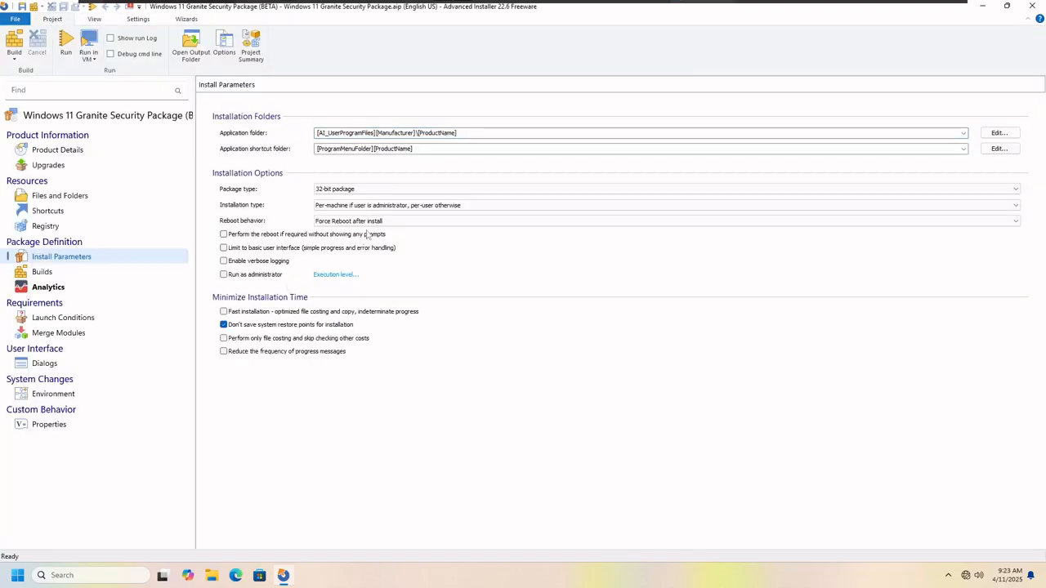
Step: Set the installation type to Per-user only (with administrator rights required), rebuild the MSI and close Advanced Installer
left_click(413, 209)
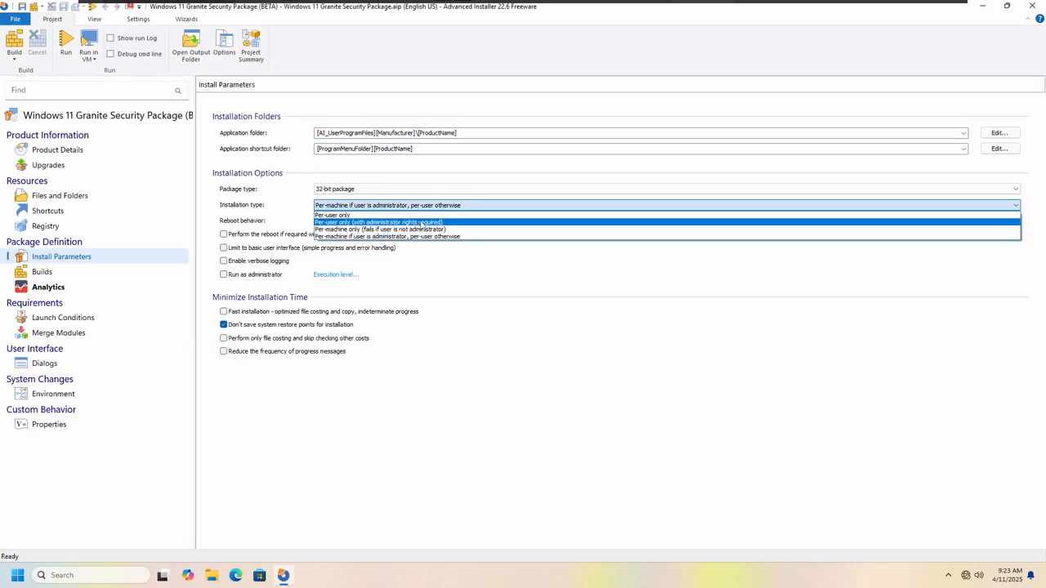
left_click(421, 223)
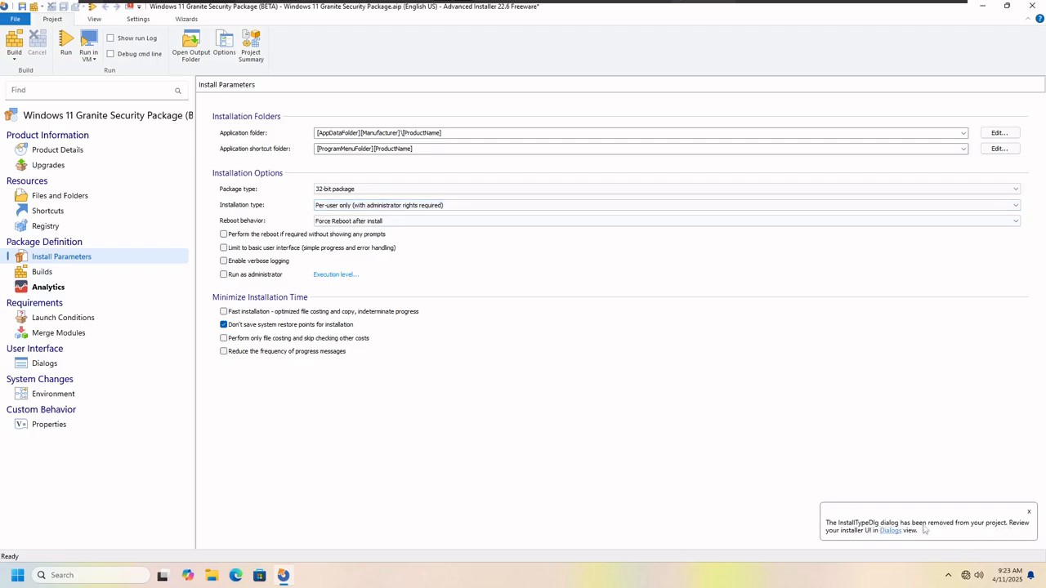
left_click(15, 58)
left_click(31, 82)
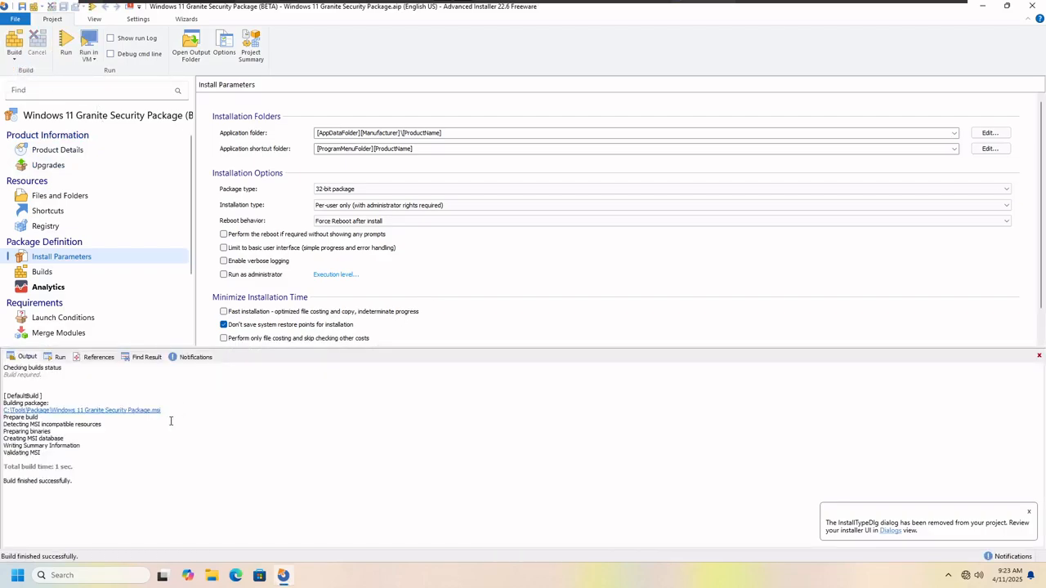
left_click(1031, 7)
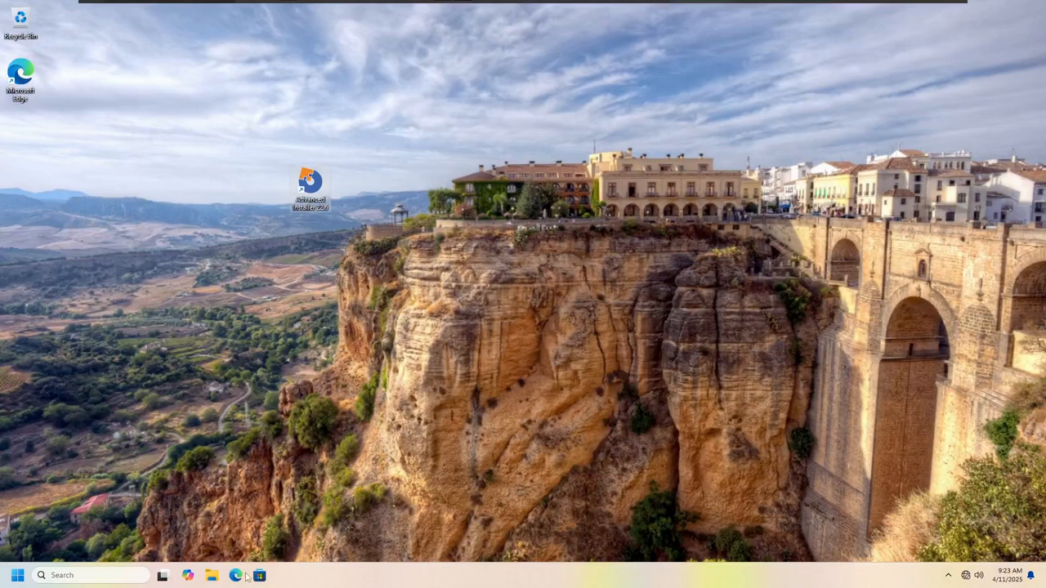
Step: Open the C:\Tools\Package folder in File Explorer
left_click(211, 576)
left_click(245, 374)
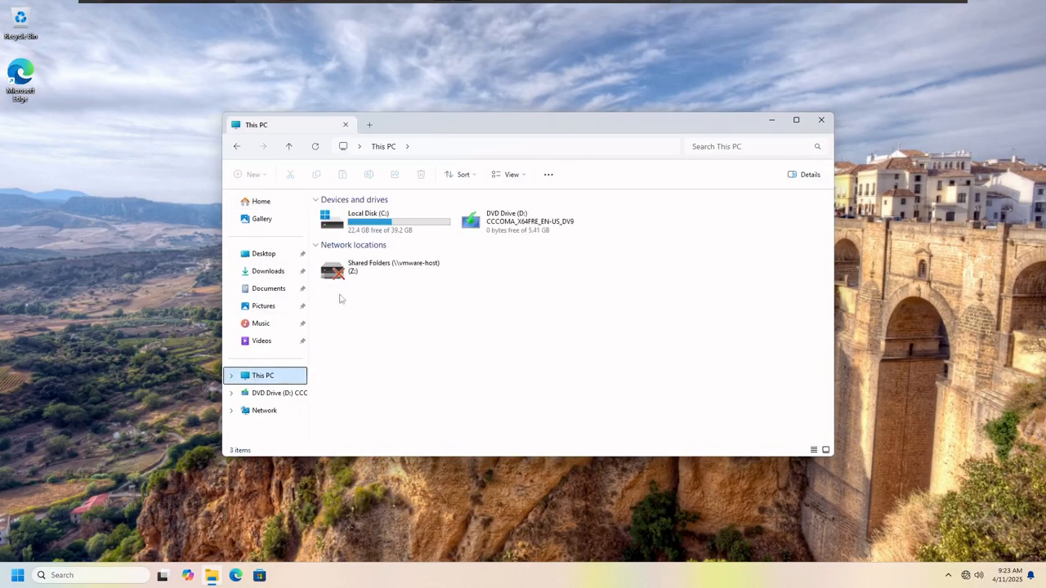
double_click(373, 230)
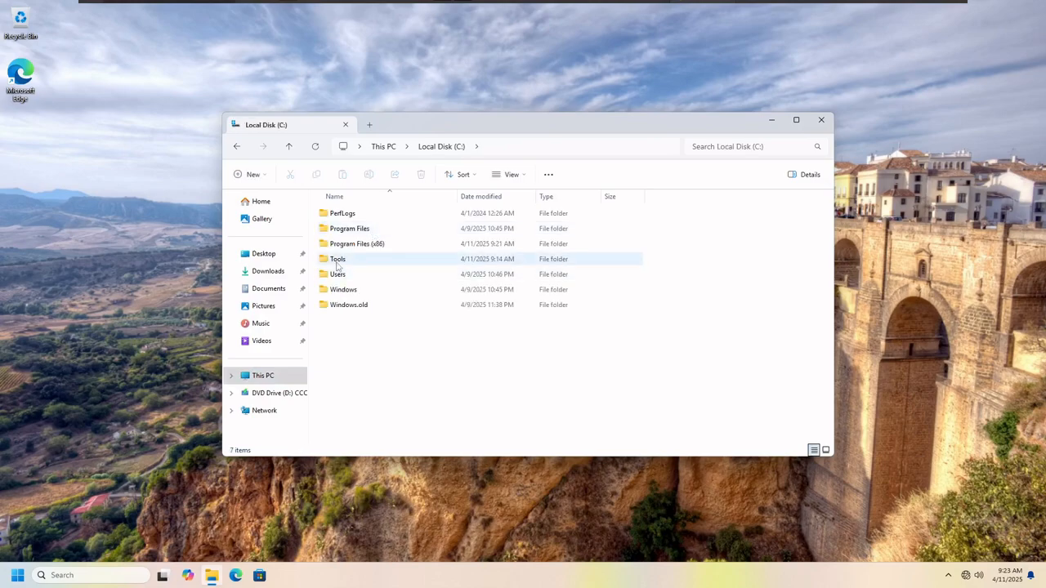
double_click(337, 258)
left_click(341, 216)
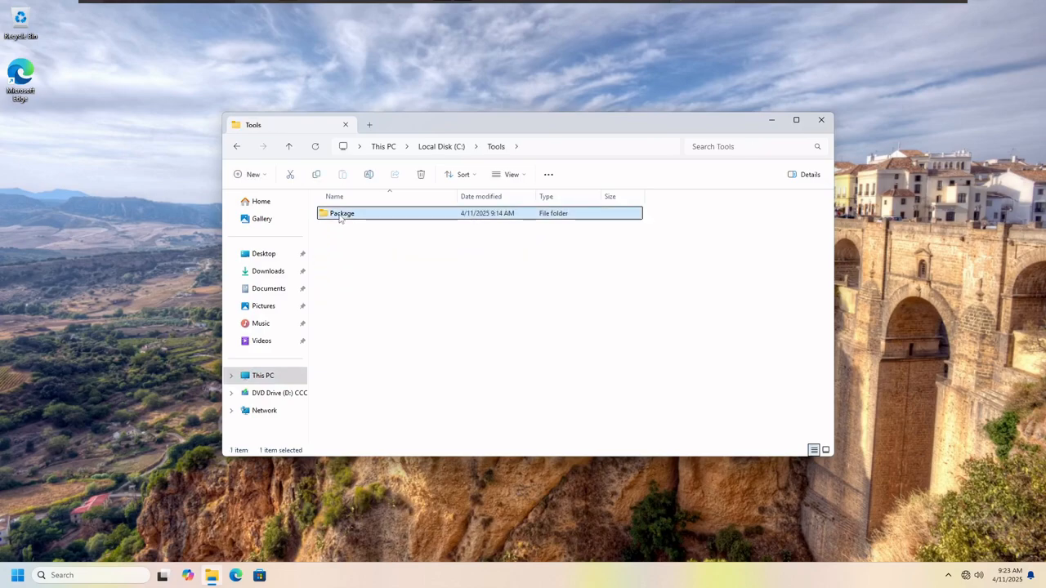
double_click(340, 217)
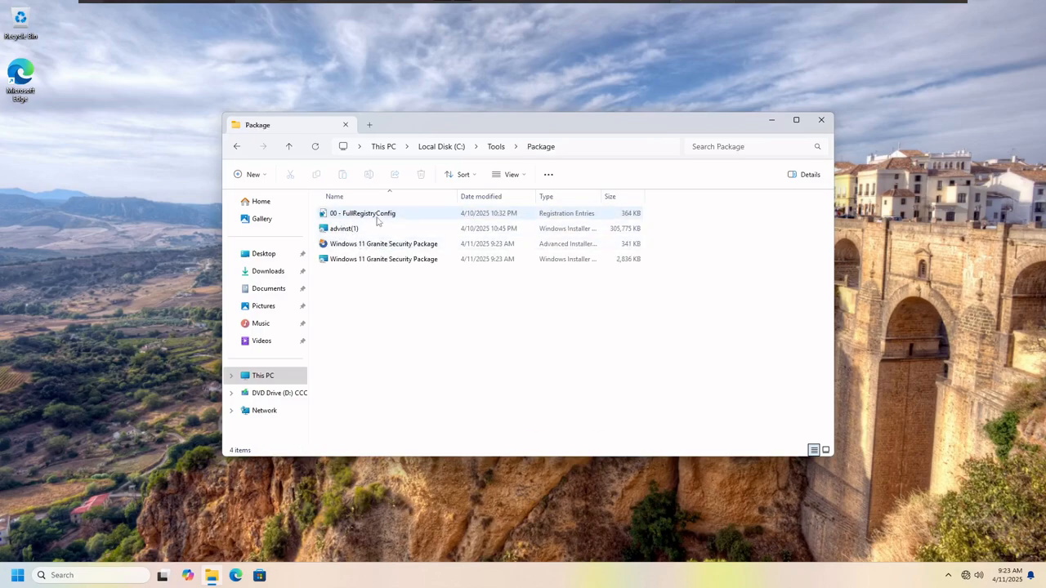
Step: Install the rebuilt Windows 11 Granite Security Package MSI with administrator approval and restart the computer to apply it
left_click(373, 259)
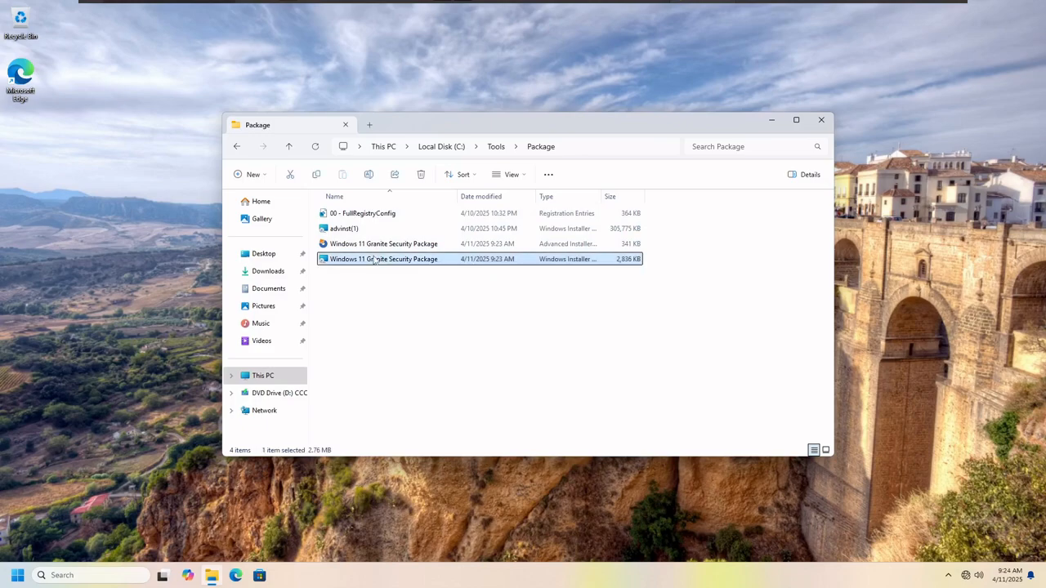
double_click(373, 259)
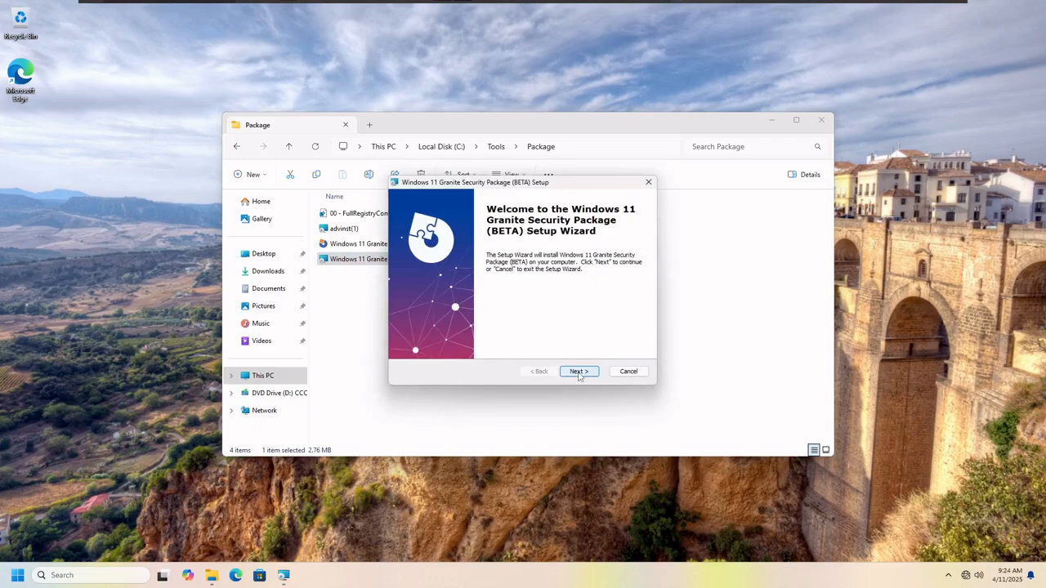
left_click(579, 371)
left_click(579, 372)
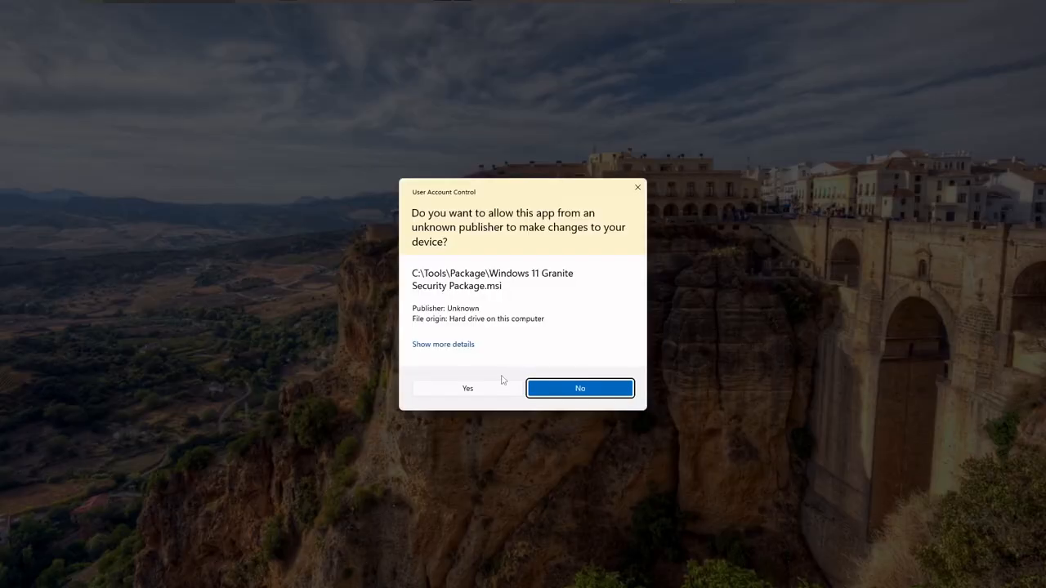
left_click(496, 384)
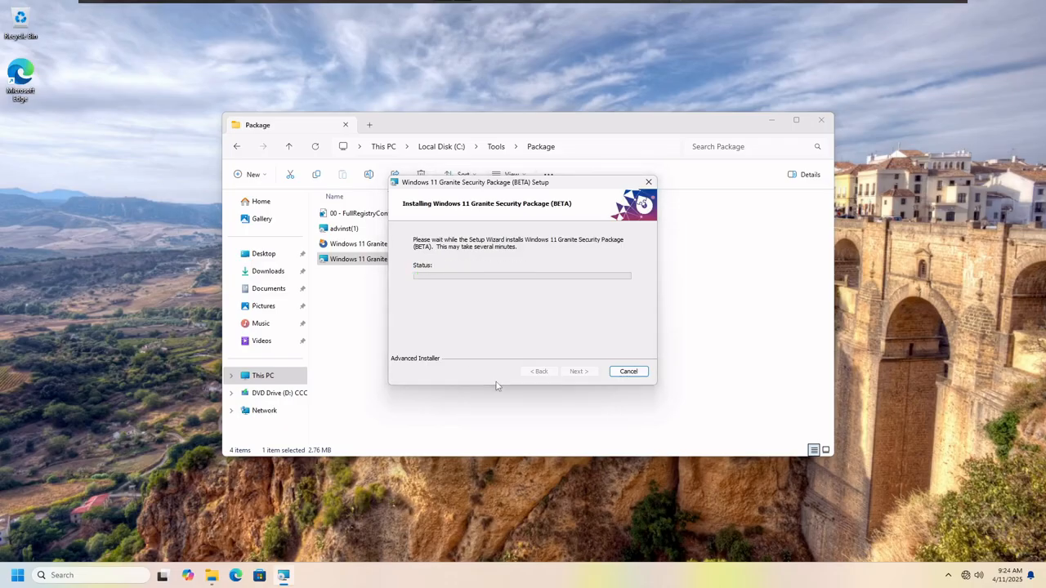
left_click(579, 372)
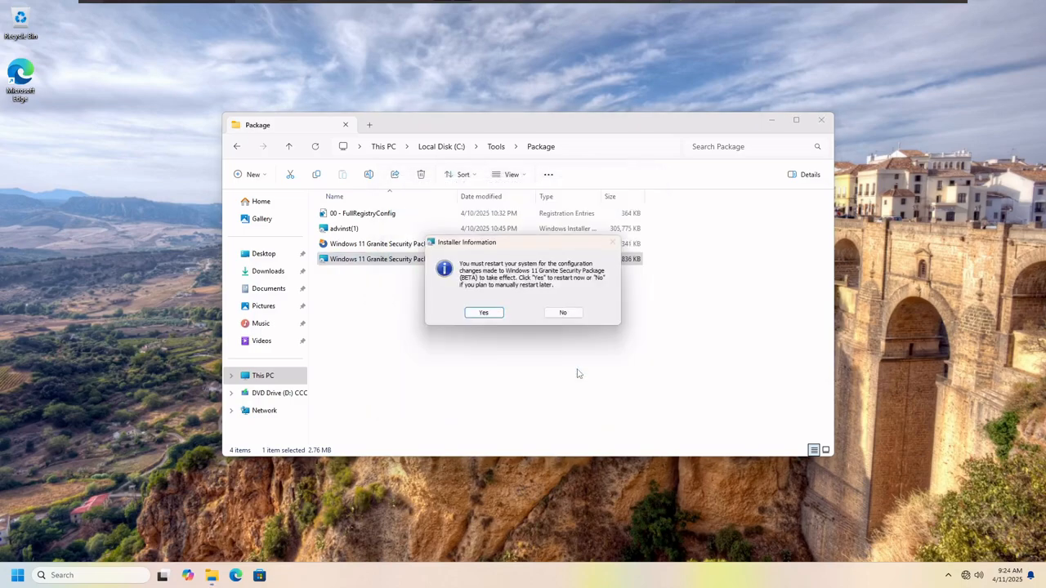
left_click(498, 315)
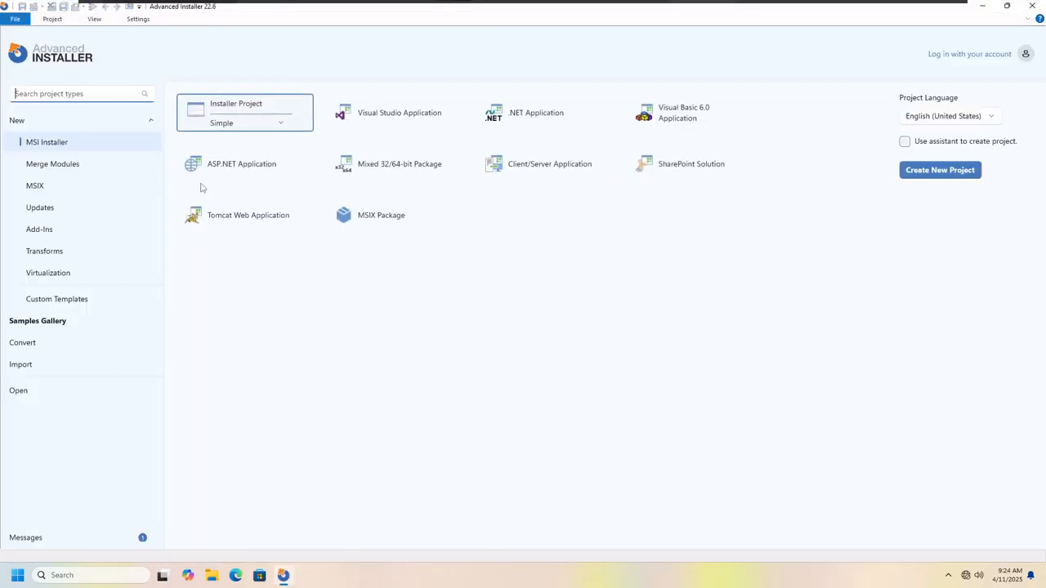
Step: Reopen the recent Windows 11 Granite Security Package project in Advanced Installer
double_click(231, 105)
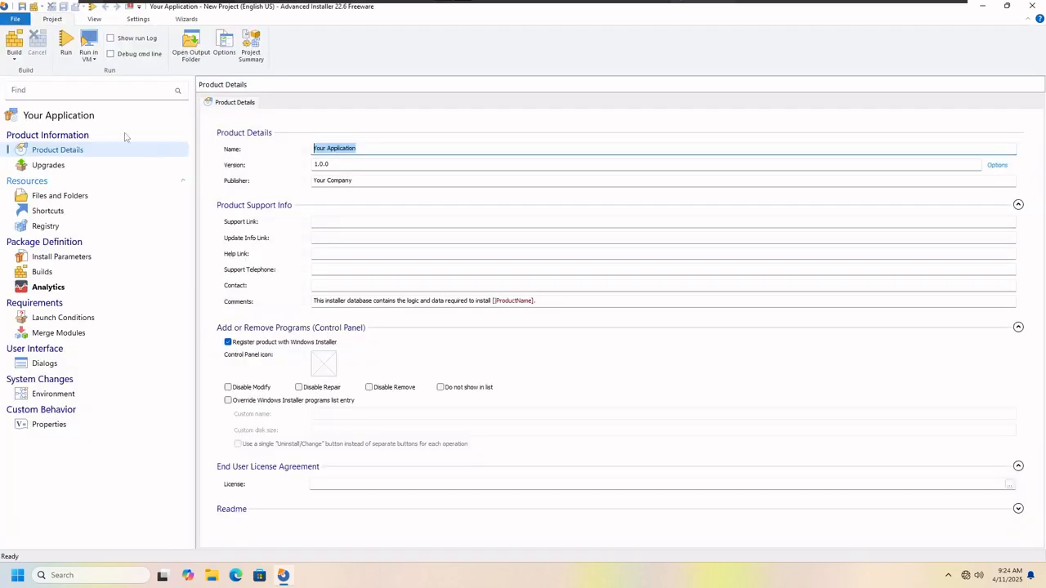
left_click(13, 20)
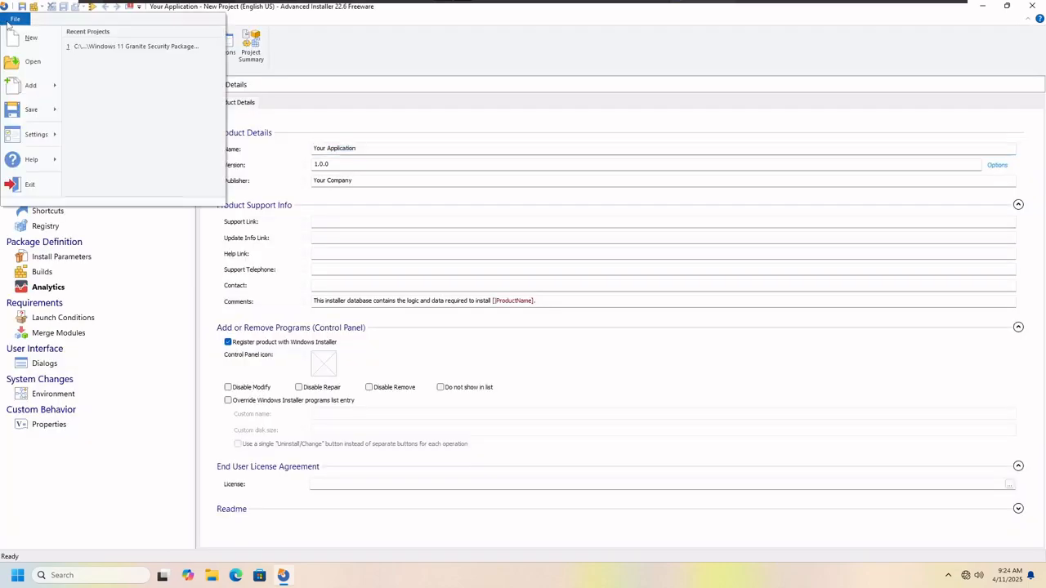
left_click(90, 47)
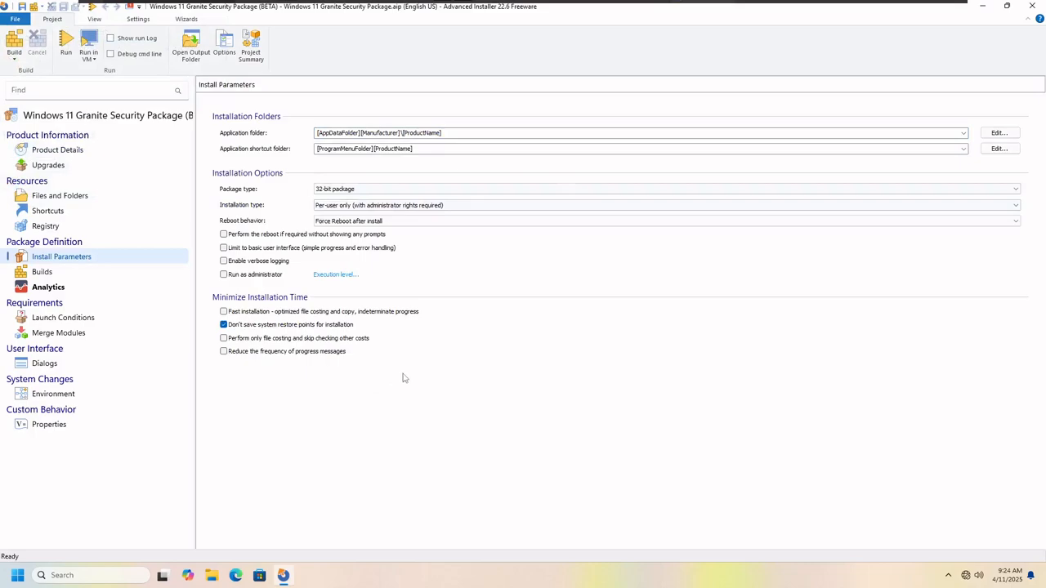
Step: Examine the package's registry entries under HKEY_CURRENT_USER and HKEY_LOCAL_MACHINE
left_click(71, 227)
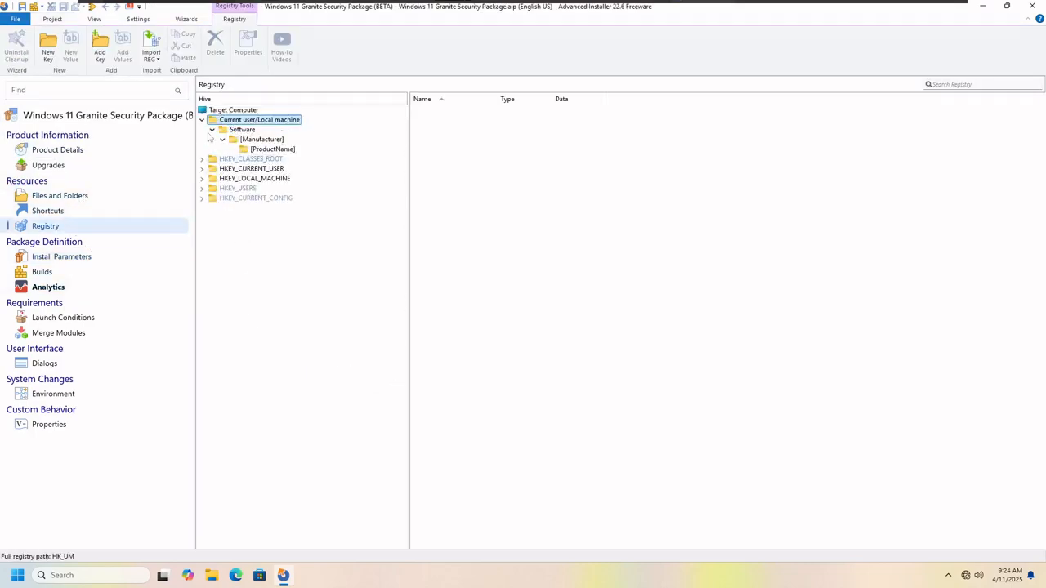
left_click(202, 168)
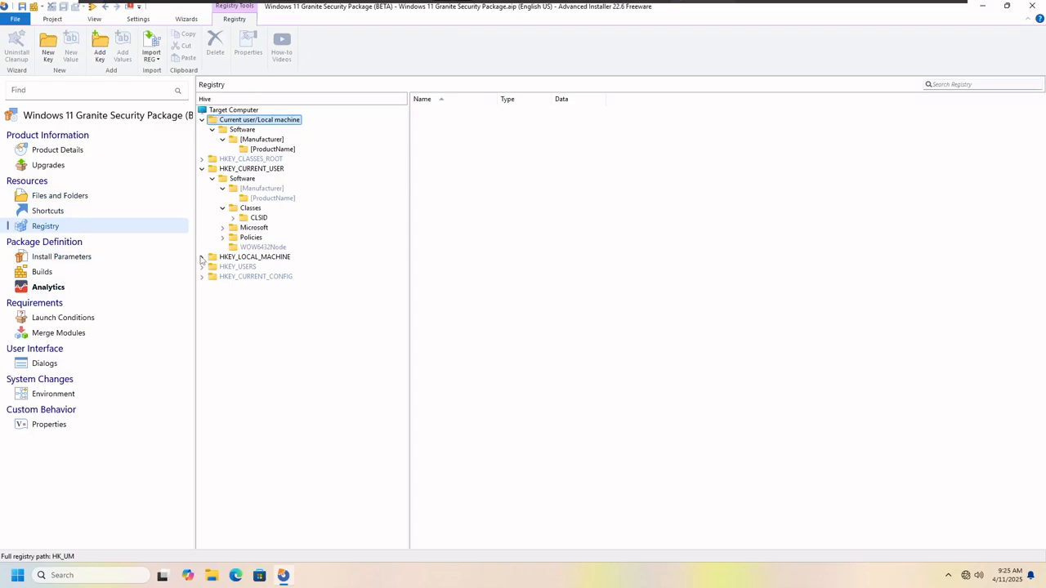
left_click(202, 256)
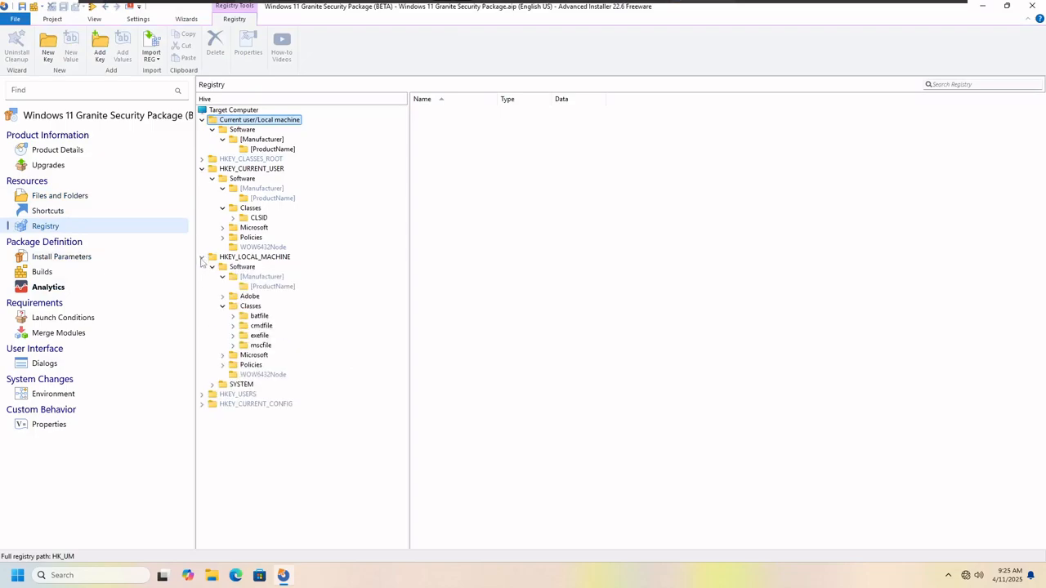
Step: Switch to File Explorer and browse to the Package folder inside C:\Tools to locate the registry configuration file
left_click(213, 576)
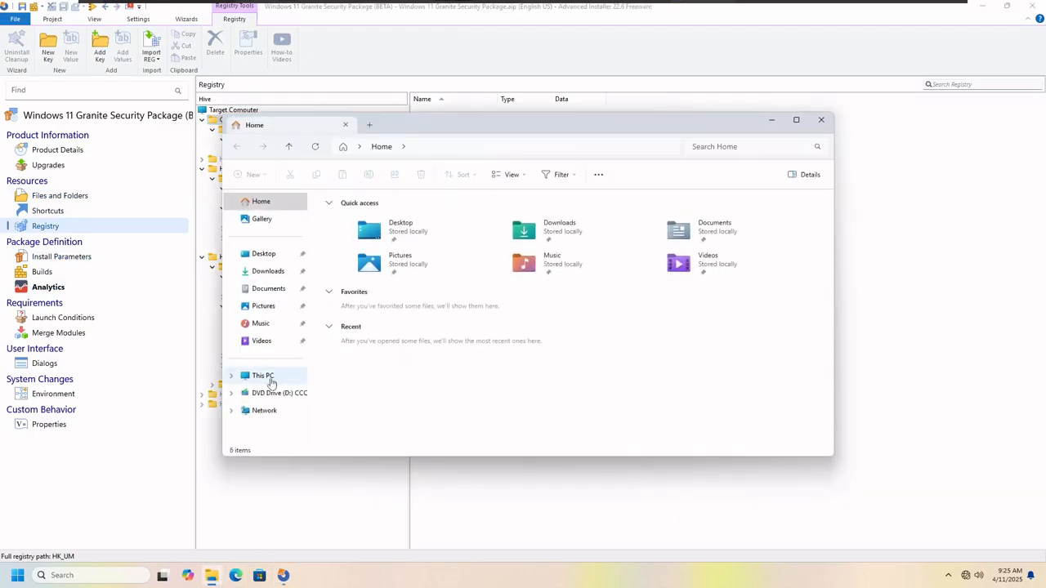
left_click(263, 376)
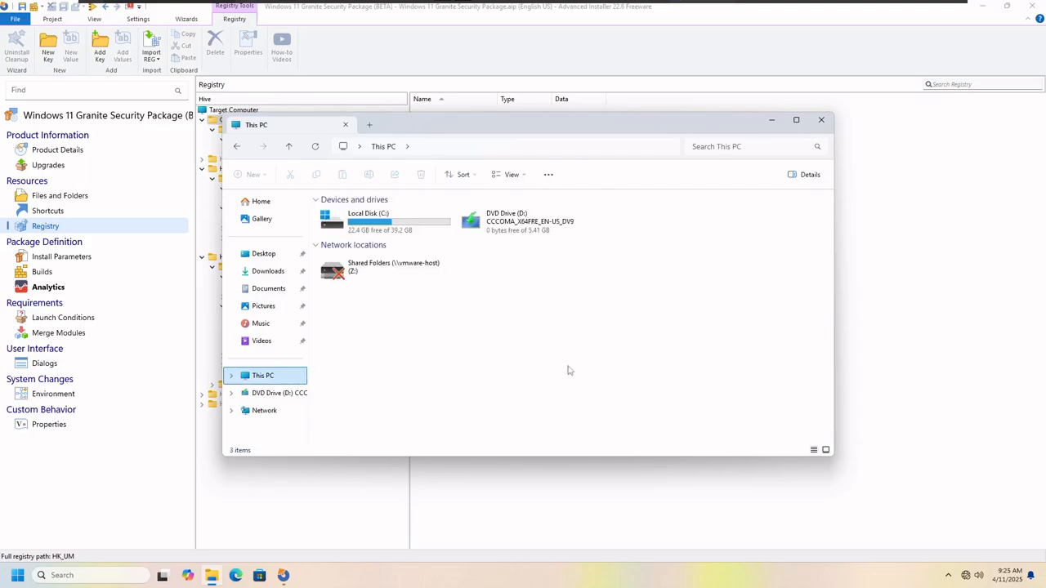
double_click(372, 232)
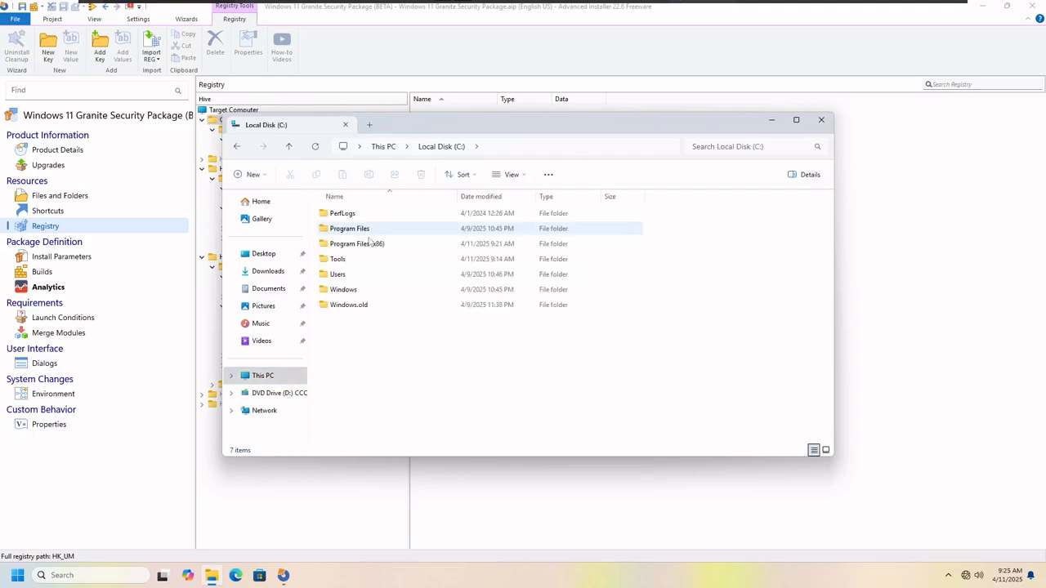
double_click(358, 260)
double_click(337, 216)
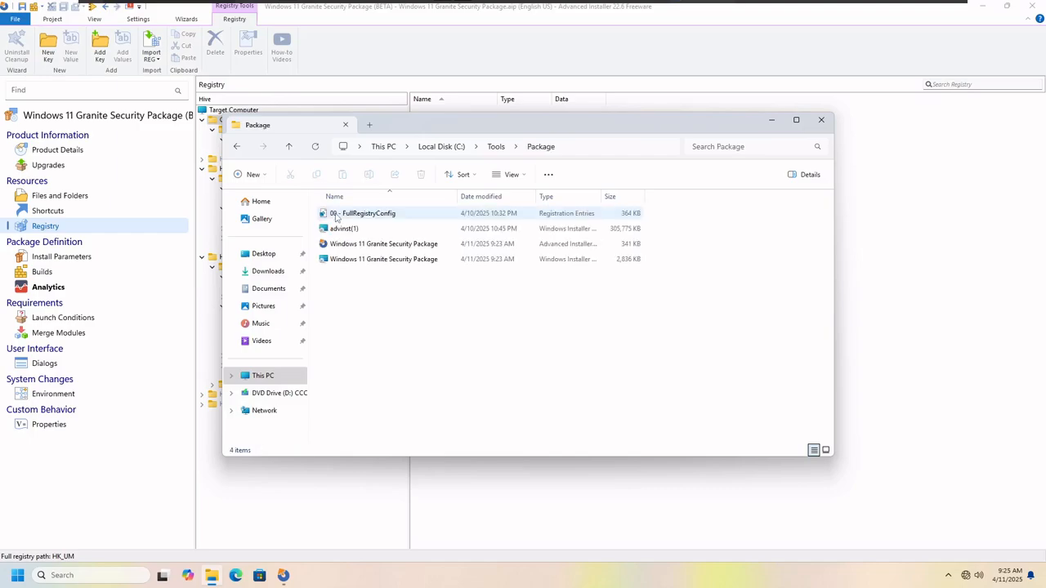
Step: Open the 00 - FullRegistryConfig registration file in Notepad for editing, dismiss its autosave tip, and minimize the Notepad and Package folder windows
right_click(336, 217)
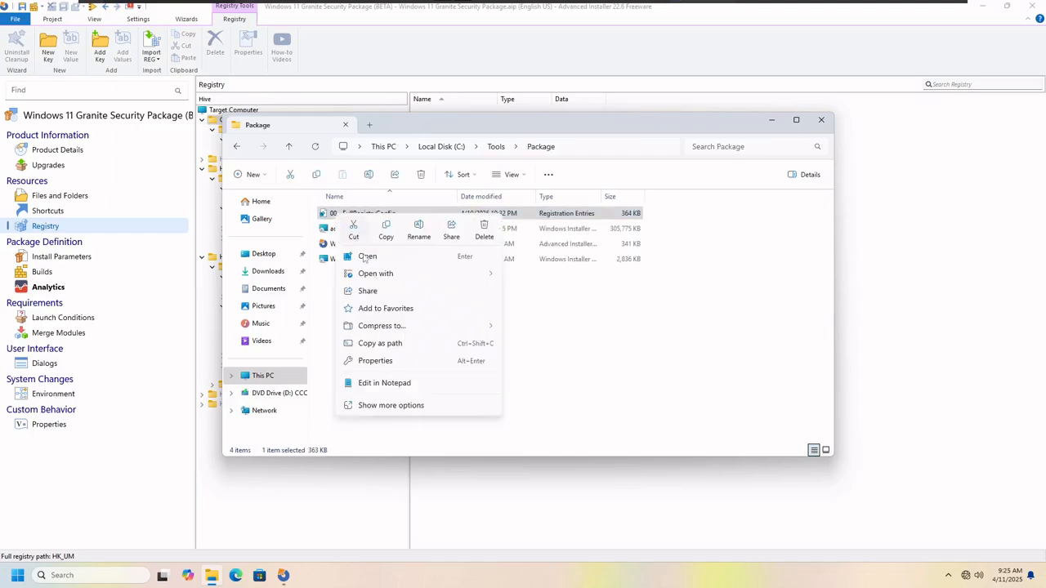
left_click(384, 383)
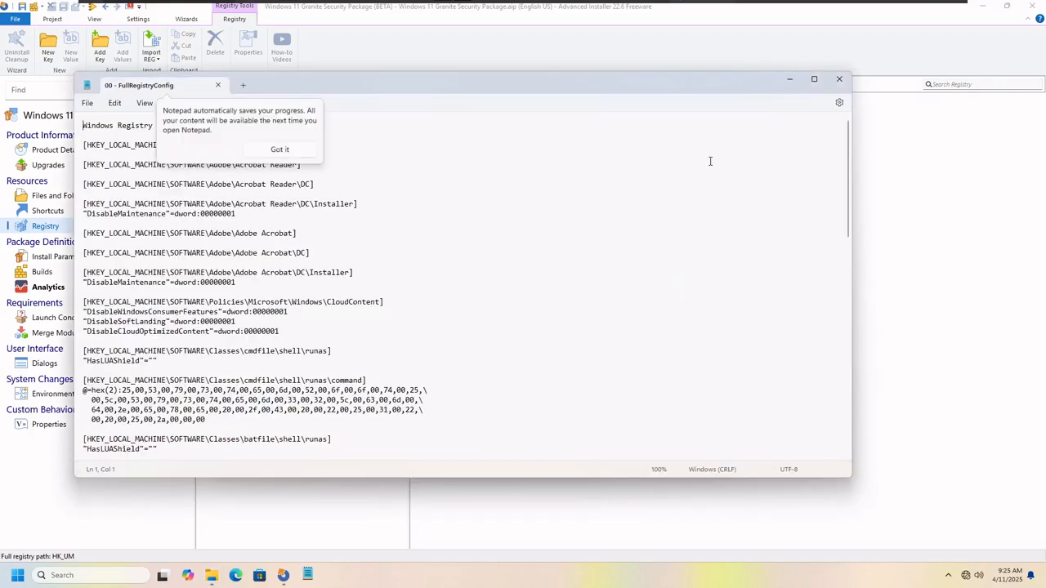
left_click(284, 151)
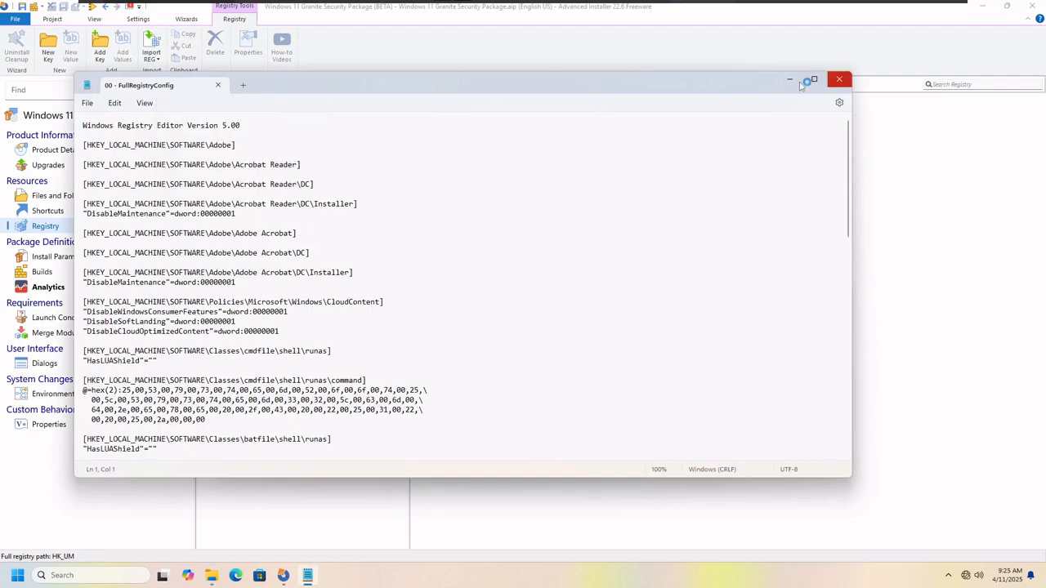
left_click(789, 79)
left_click(777, 120)
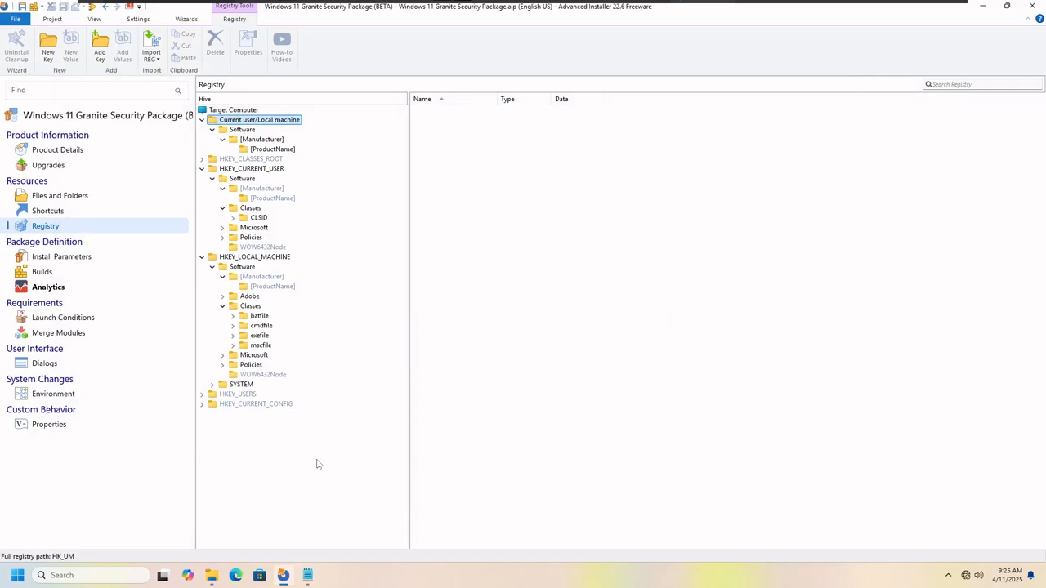
Step: Bring the 00 - FullRegistryConfig text back up, narrow its window, and place it beside the project's registry tree
mouse_move(312, 580)
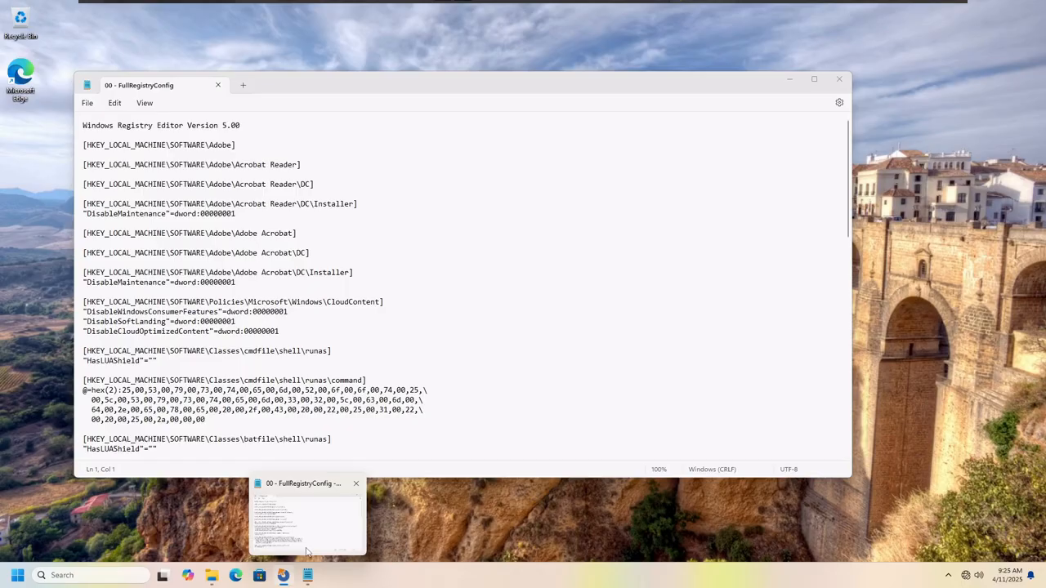
left_click(307, 515)
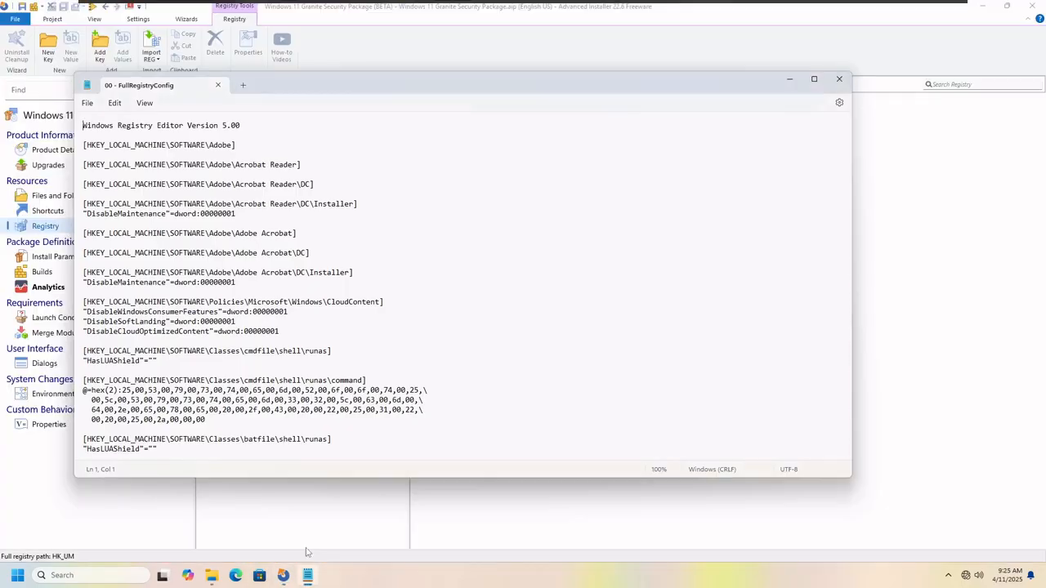
left_click_drag(343, 84, 469, 87)
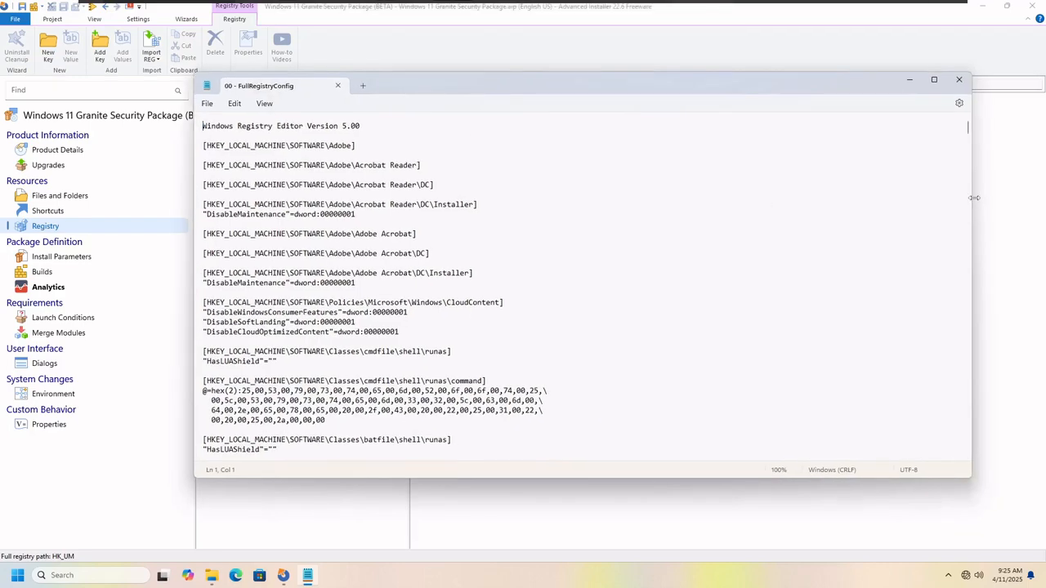
left_click_drag(971, 202, 655, 204)
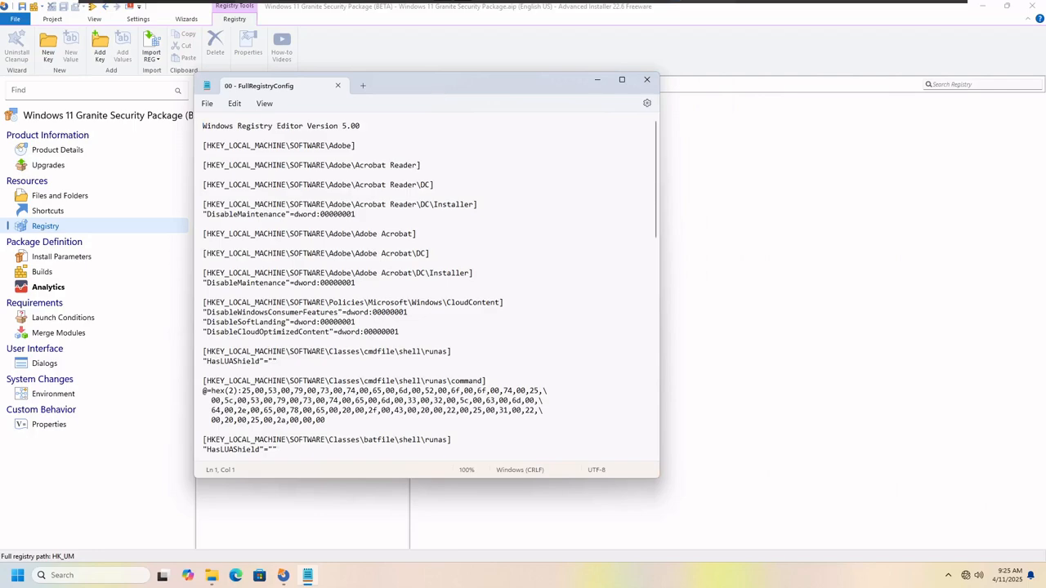
left_click_drag(400, 85, 672, 100)
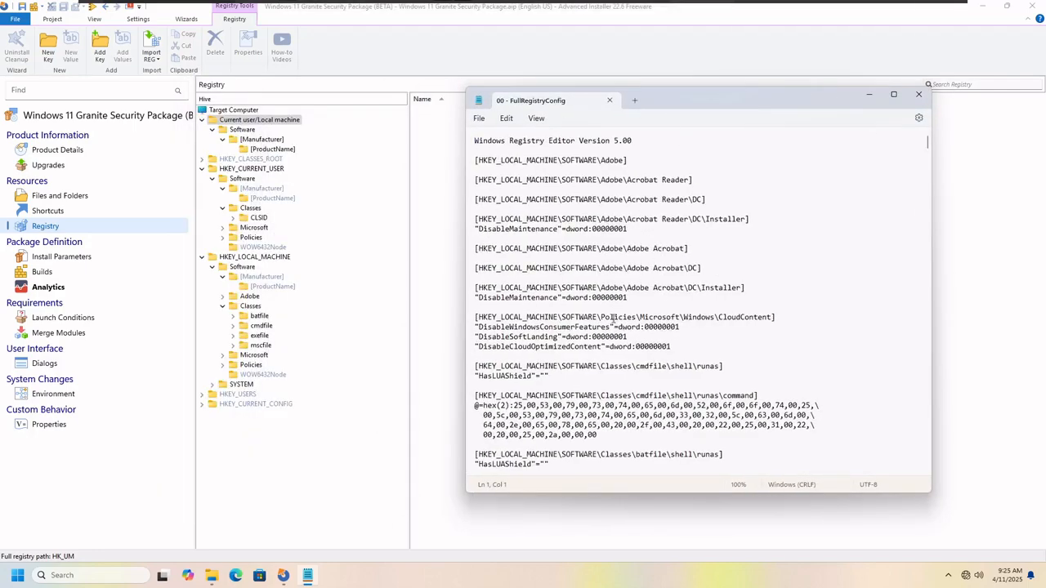
Step: Search the registry file's text for "granite" and highlight the HKEY_LOCAL_MACHINE\SOFTWARE\Microsoft\Windows\CurrentVersion\Policies\System key path above the match
scroll(613, 318, "down", 5)
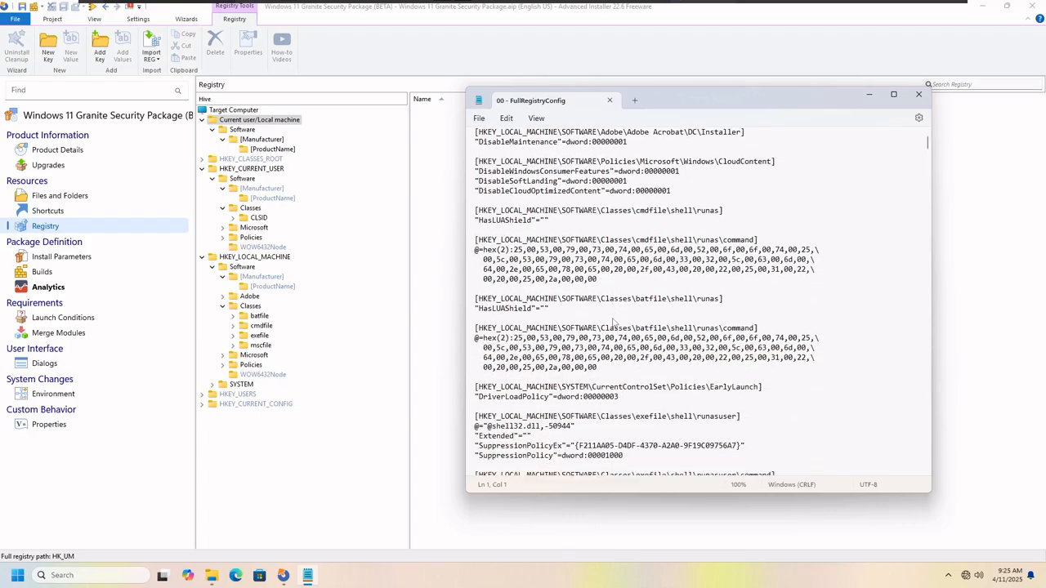
scroll(613, 322, "down", 7)
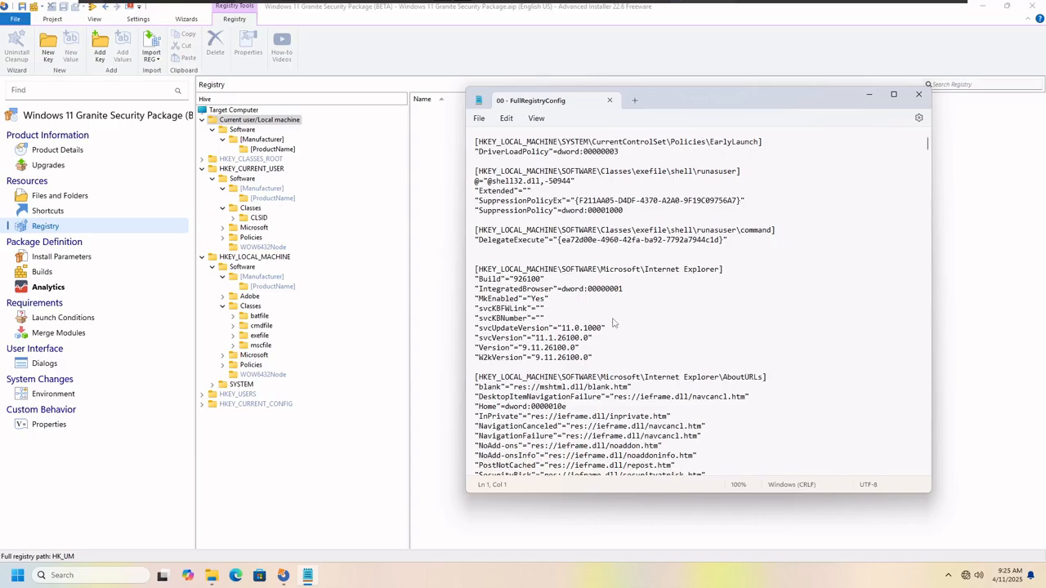
scroll(613, 323, "down", 6)
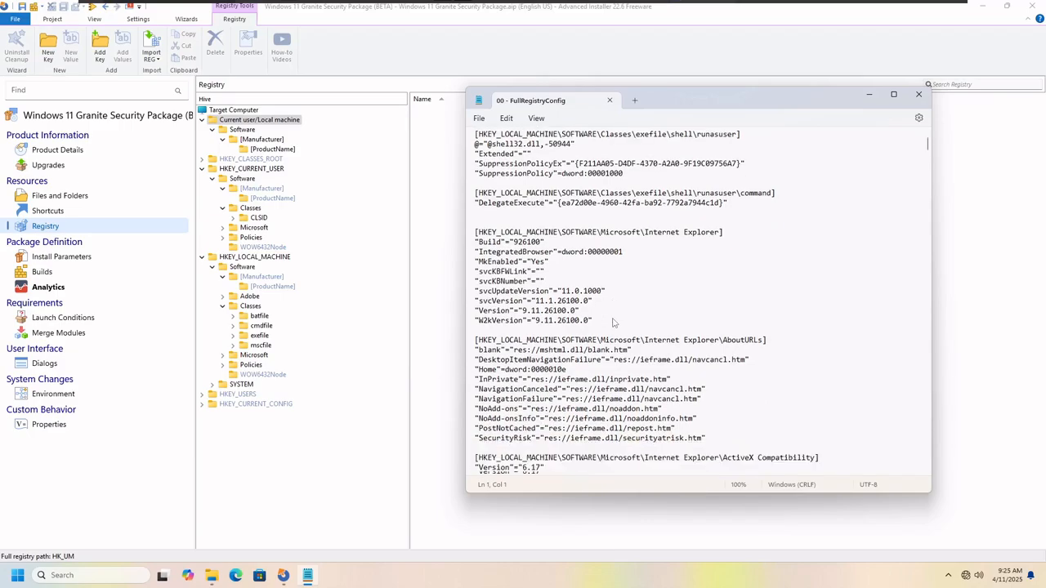
scroll(613, 323, "down", 2)
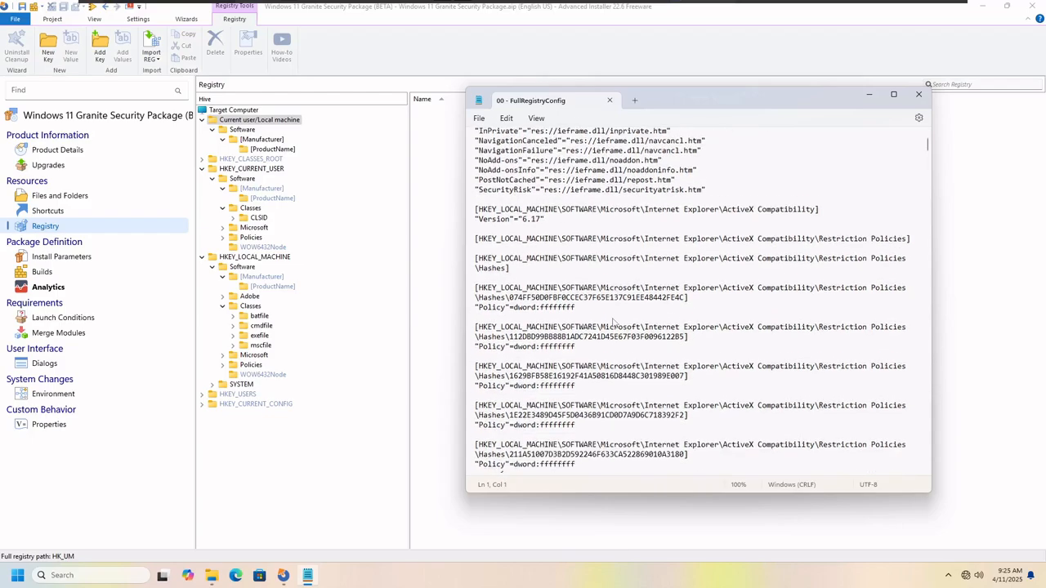
scroll(612, 323, "down", 1)
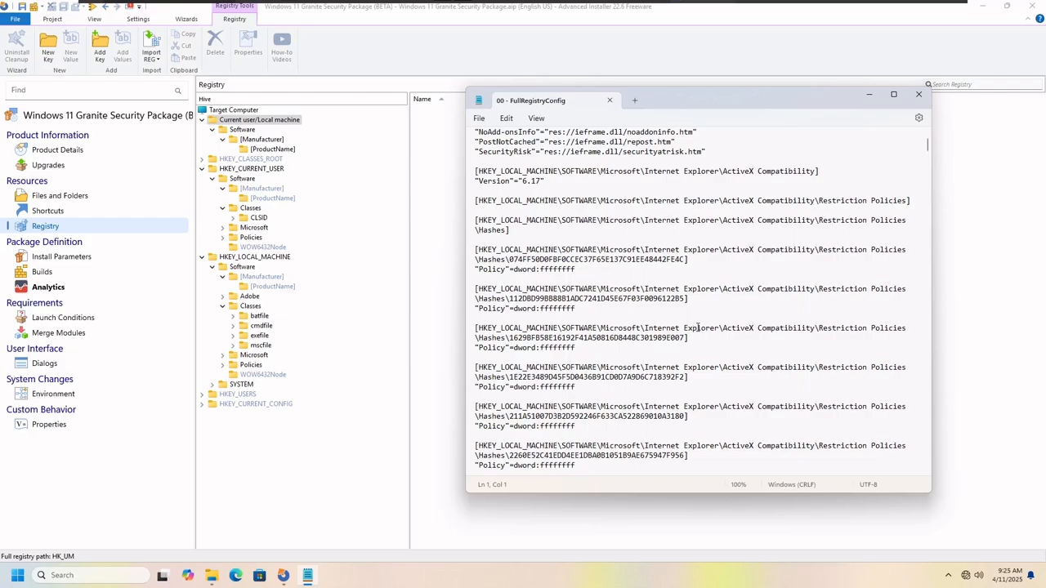
left_click(795, 201)
key("ctrl+f")
type("granite")
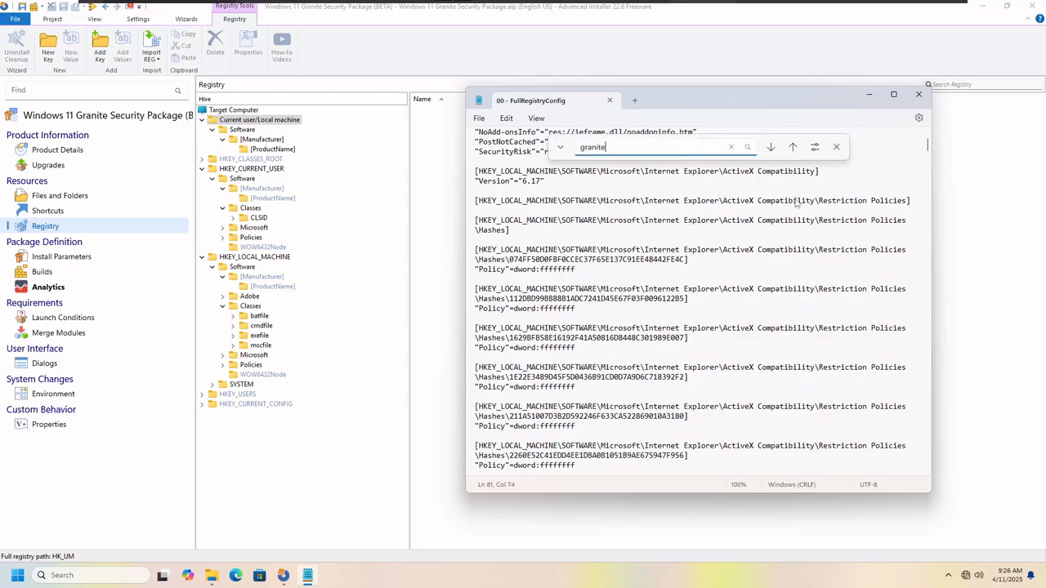
key("Return")
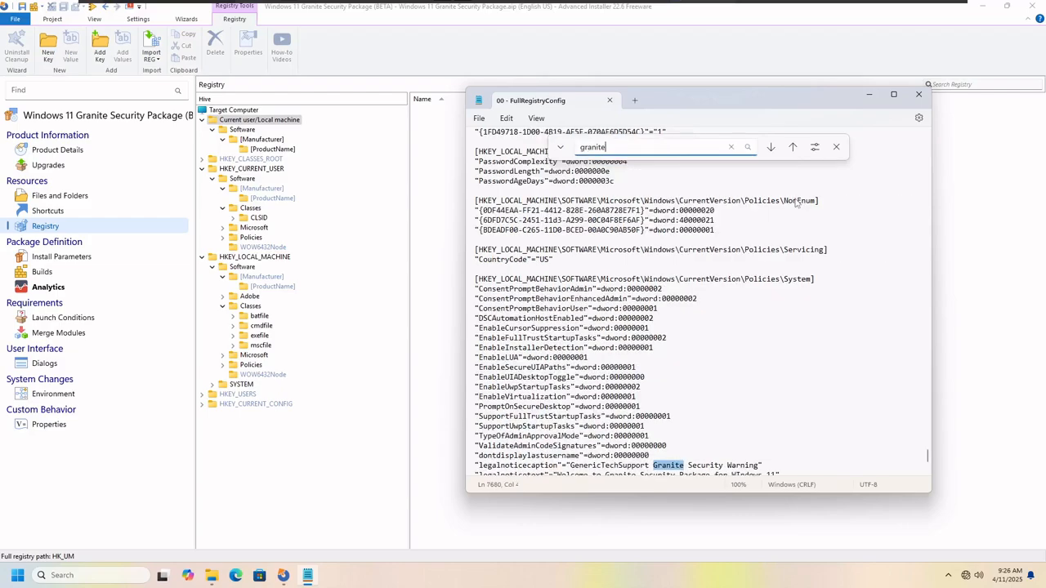
left_click(836, 147)
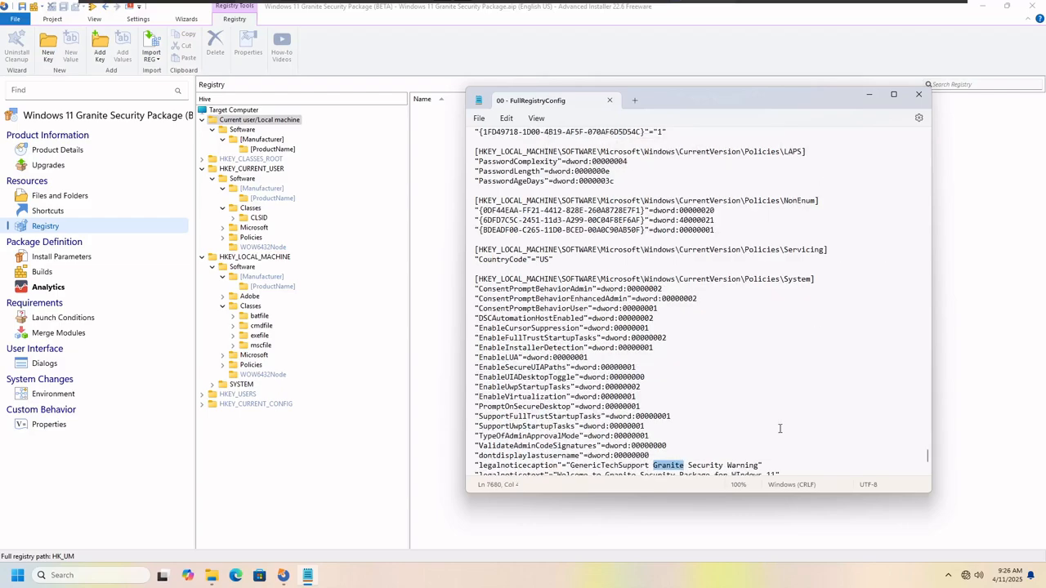
scroll(780, 428, "down", 3)
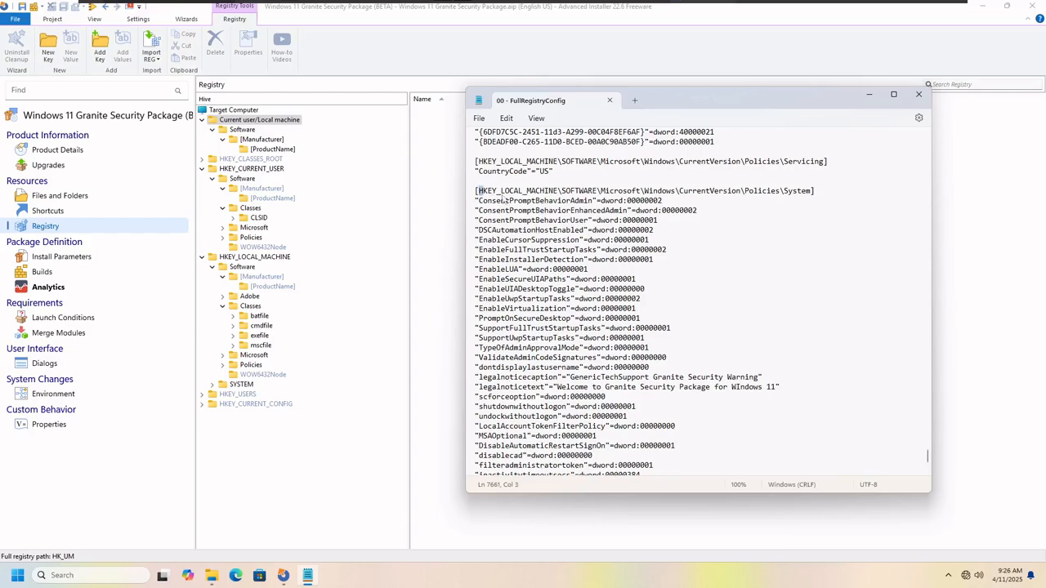
left_click_drag(479, 191, 802, 198)
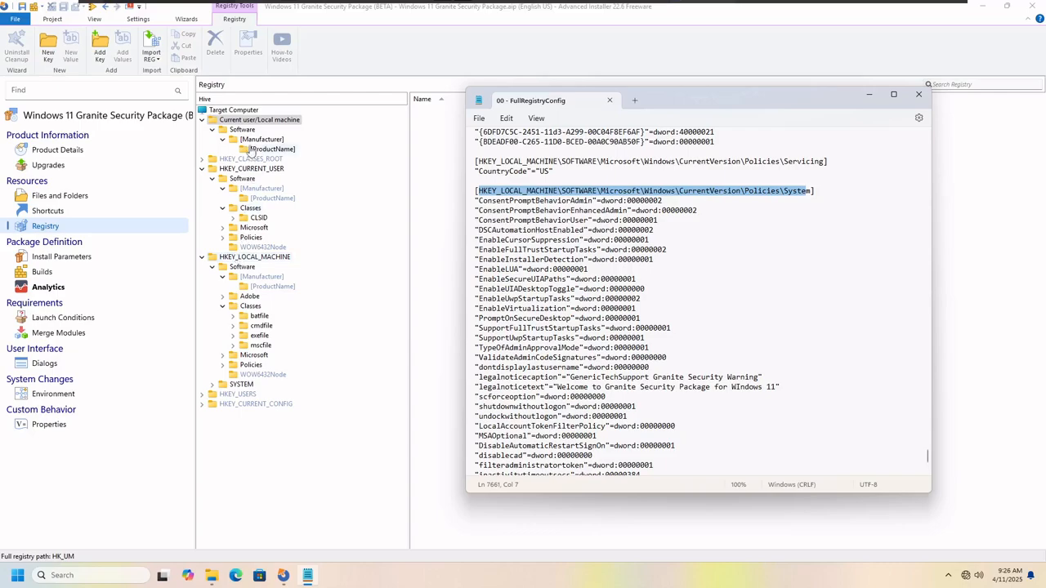
Step: Import the 00 - FullRegistryConfig registration file from C:\Tools\Package into the project's registry under Target Computer
left_click(232, 110)
right_click(232, 111)
left_click(232, 110)
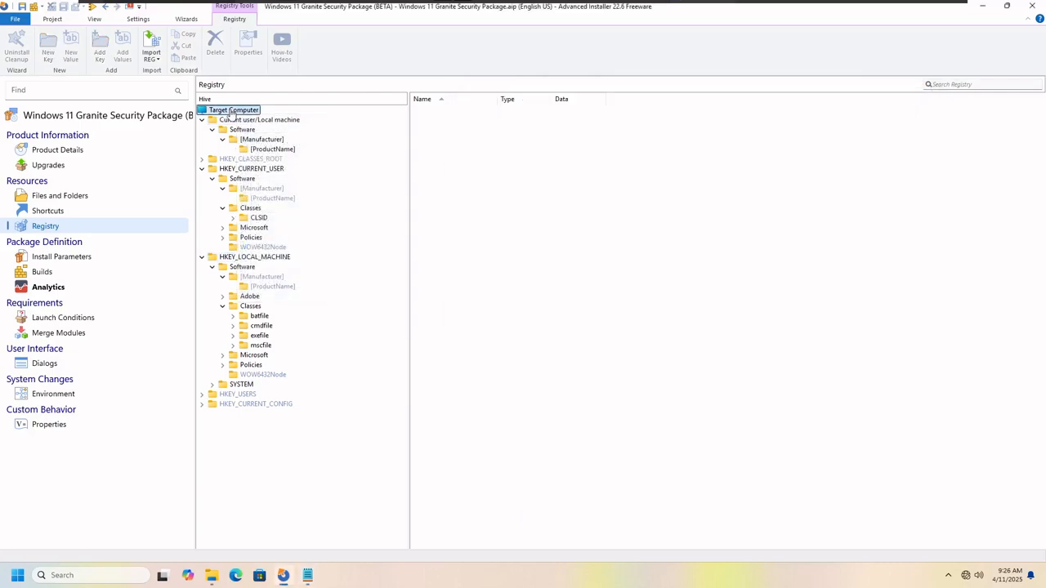
left_click(152, 59)
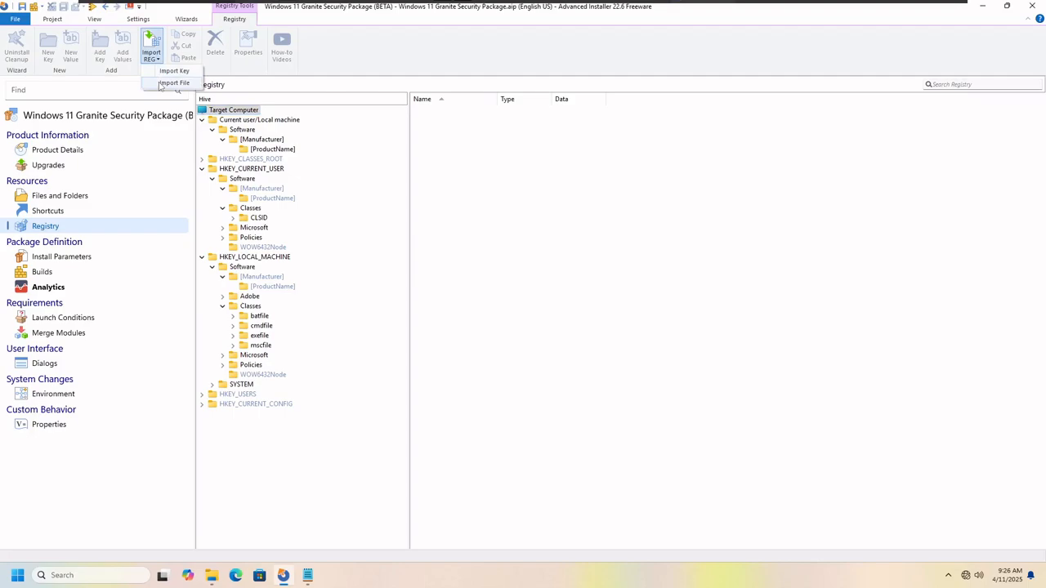
left_click(173, 83)
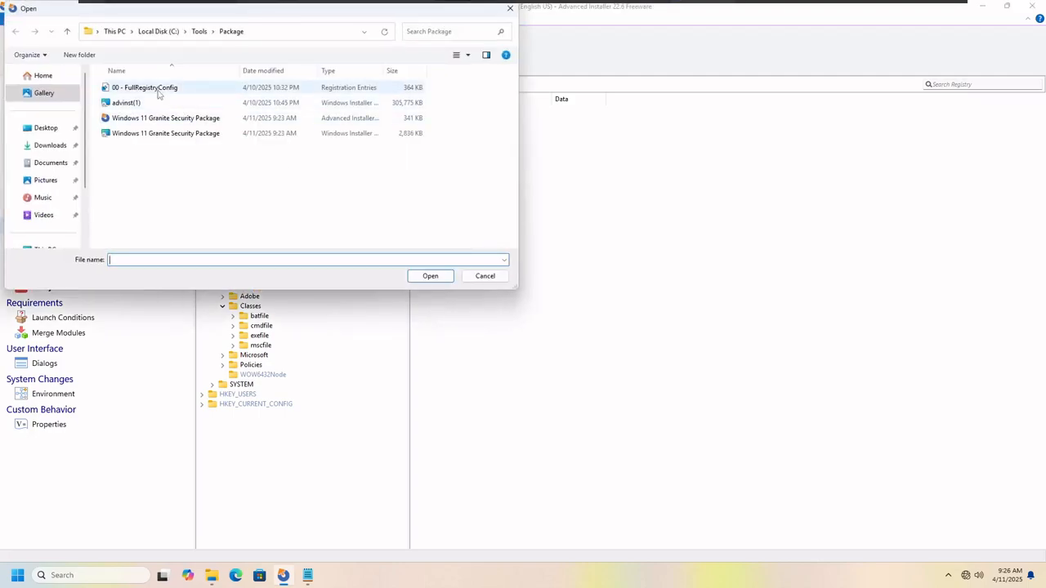
left_click(158, 90)
left_click(425, 275)
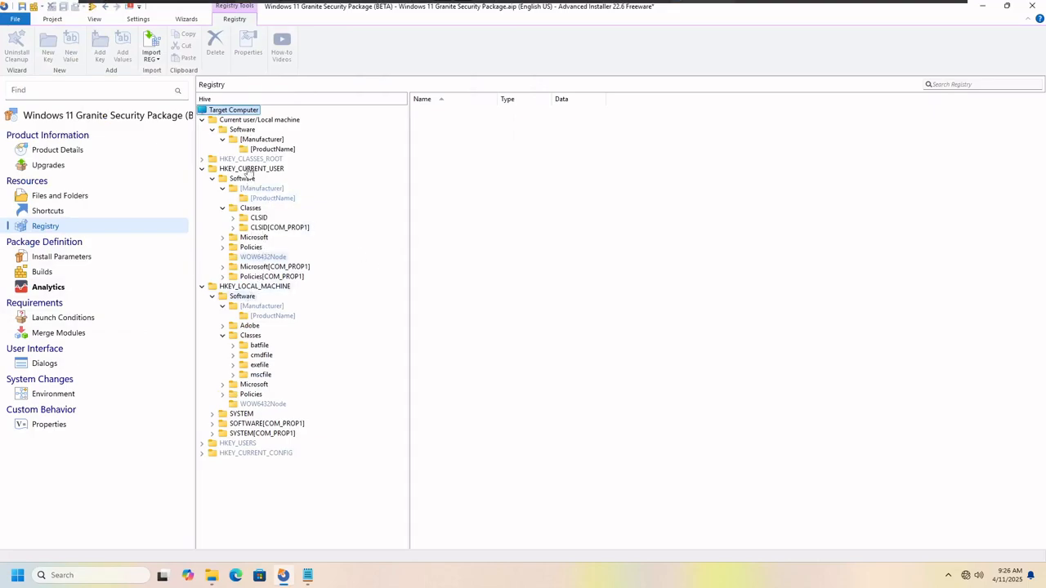
left_click(155, 60)
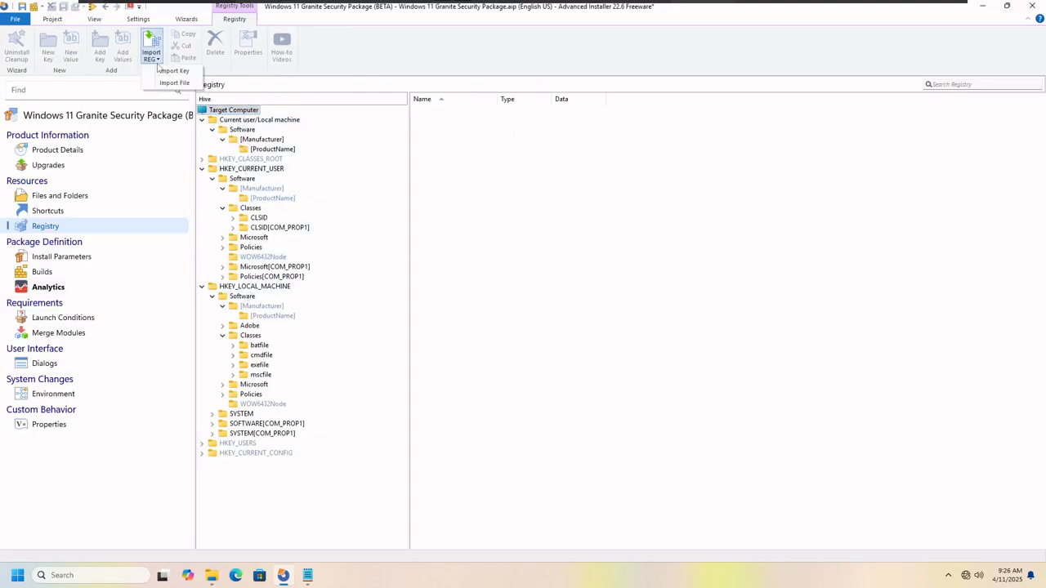
left_click(164, 84)
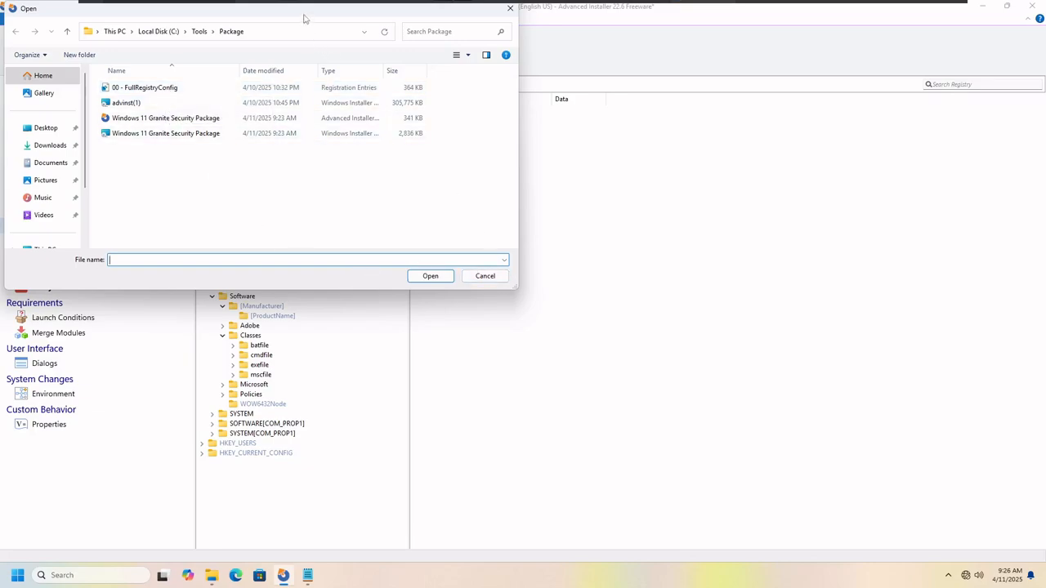
left_click_drag(304, 18, 635, 158)
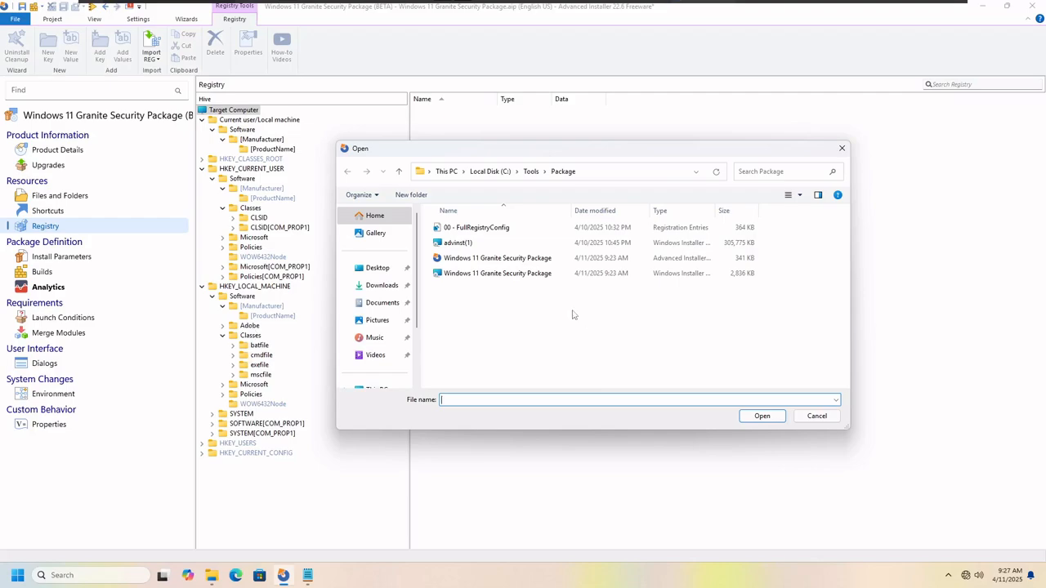
left_click(307, 575)
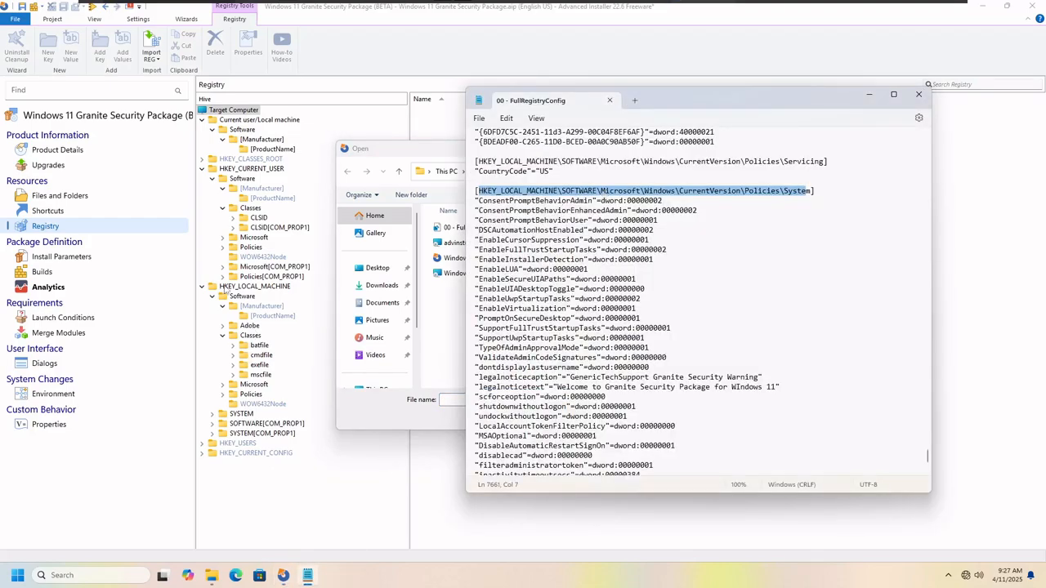
left_click(227, 389)
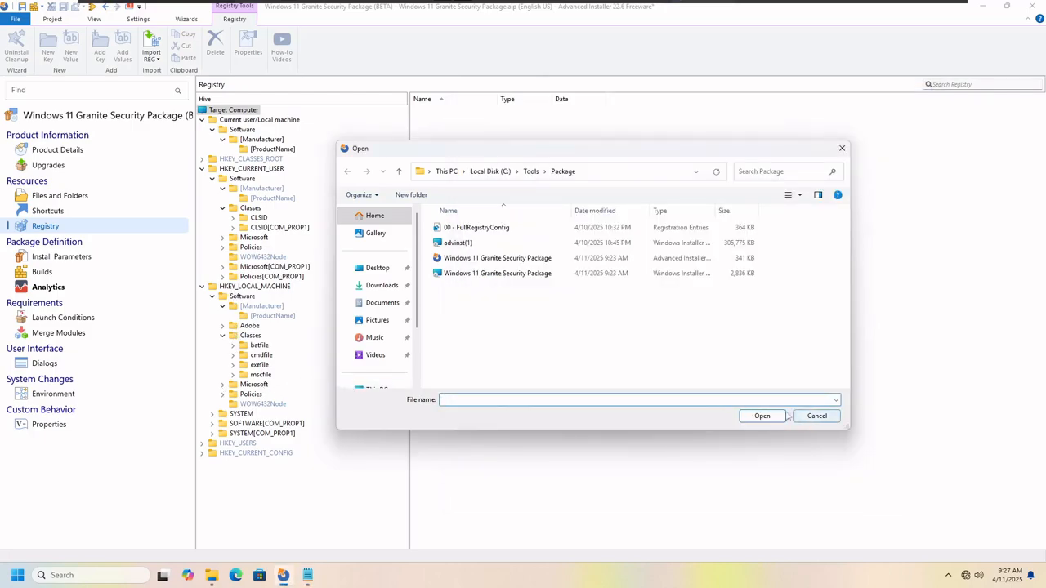
left_click(816, 416)
Step: Compare the Microsoft key under HKEY_LOCAL_MACHINE\Software in the project with the Policies\System section of the registry file's text
left_click(222, 384)
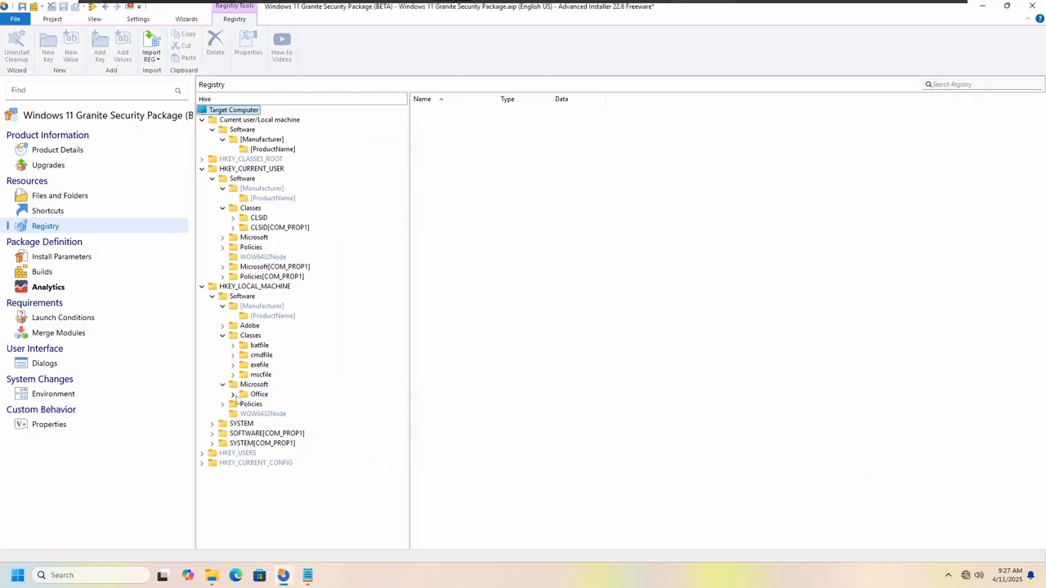
left_click(298, 507)
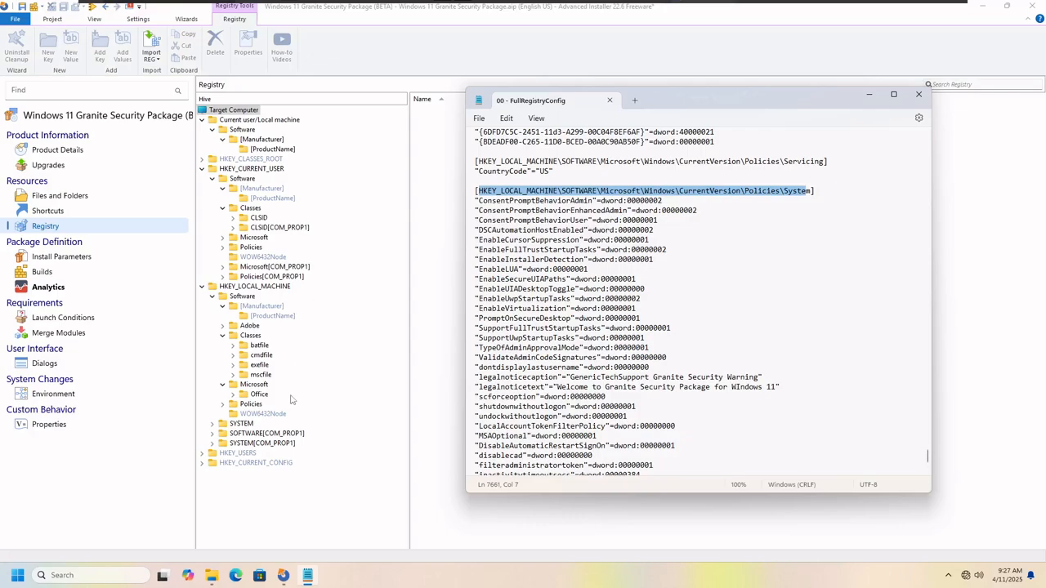
left_click(881, 153)
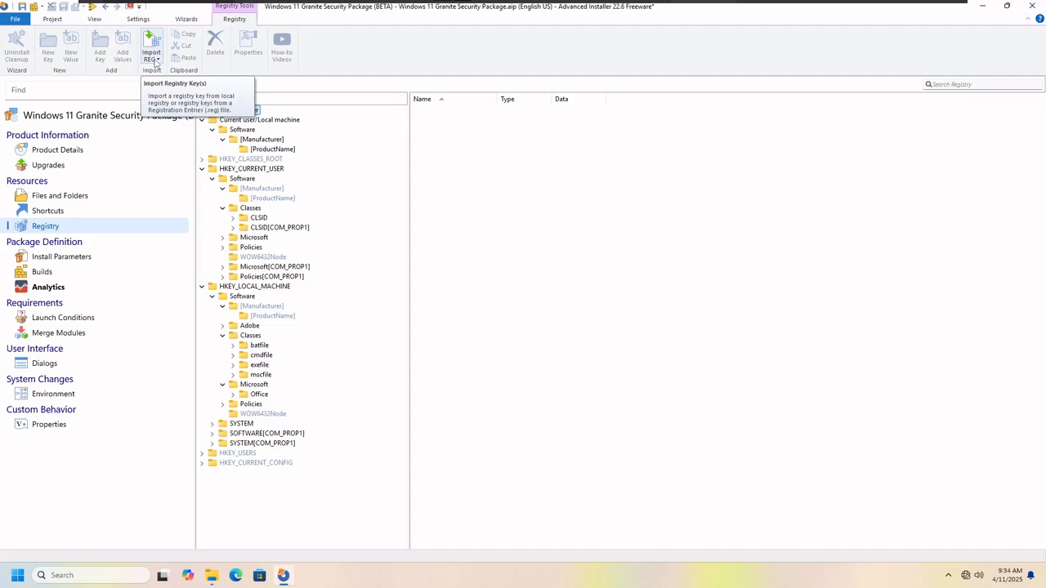
Step: Try to import the Part1.reg registration file from C:\Tools\Package into the project's registry under Target Computer
left_click(155, 62)
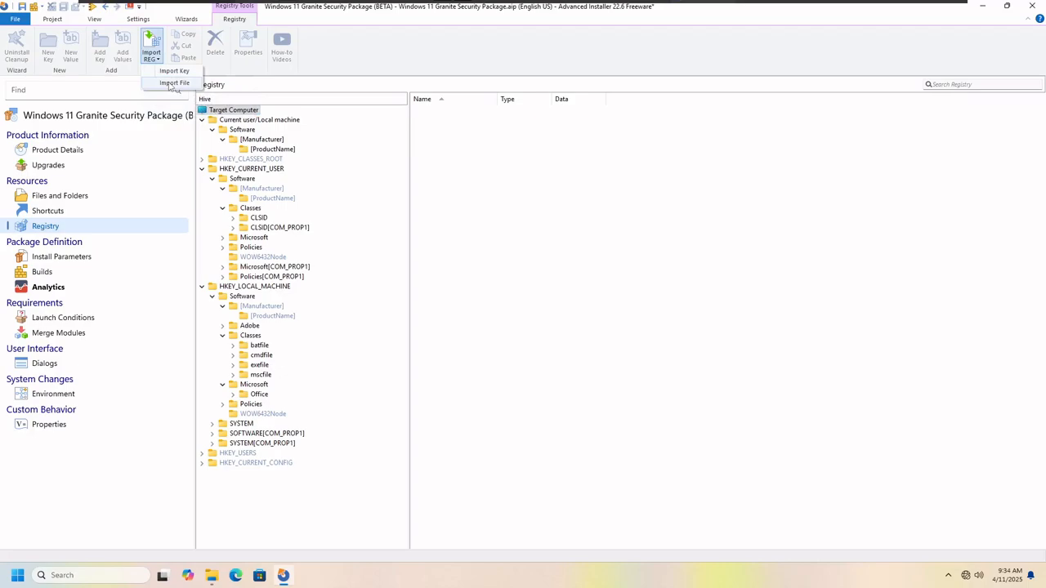
left_click(437, 186)
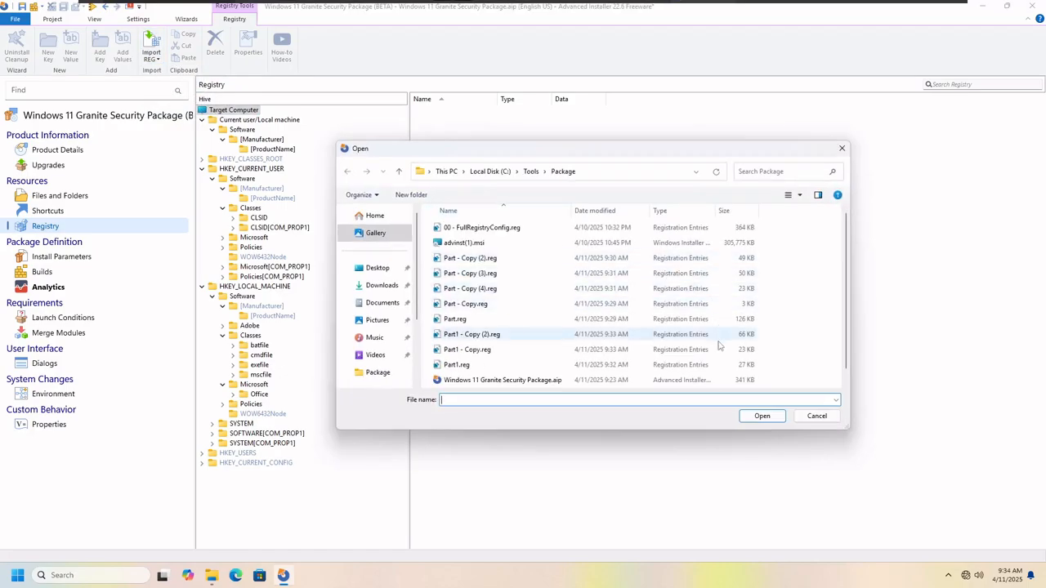
scroll(719, 346, "down", 1)
scroll(506, 278, "up", 1)
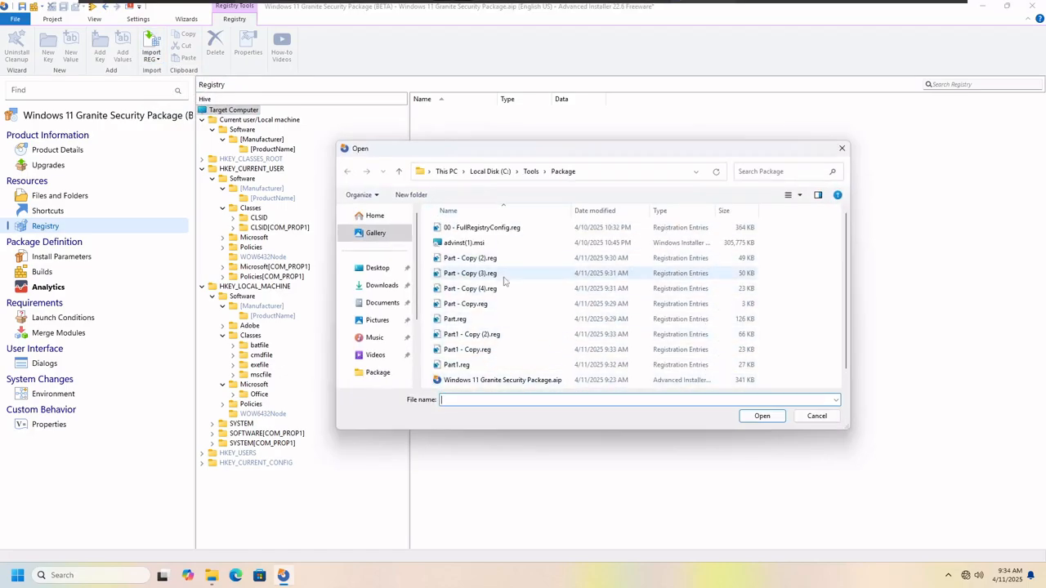
left_click(701, 212)
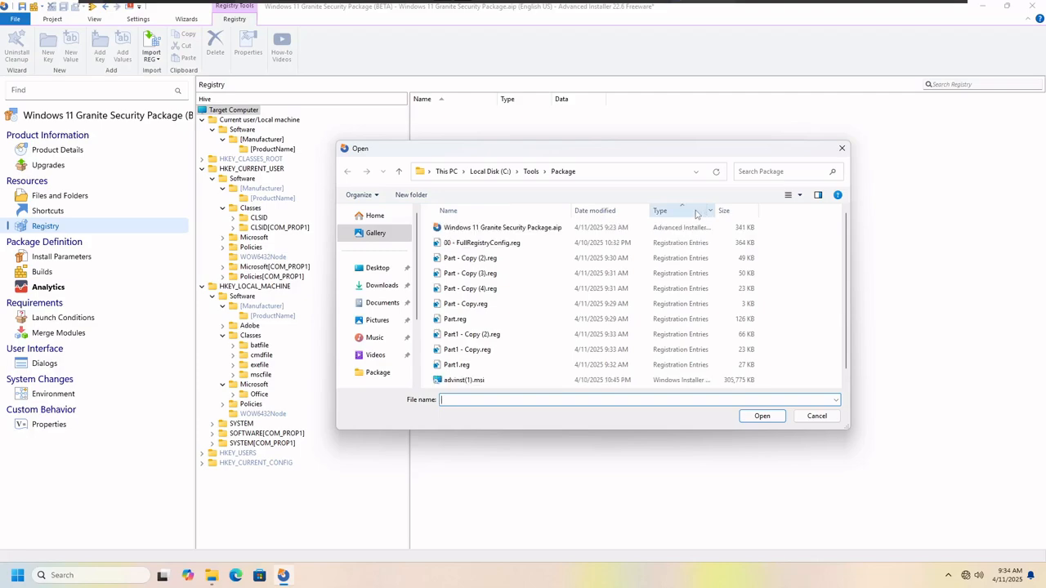
scroll(635, 286, "down", 1)
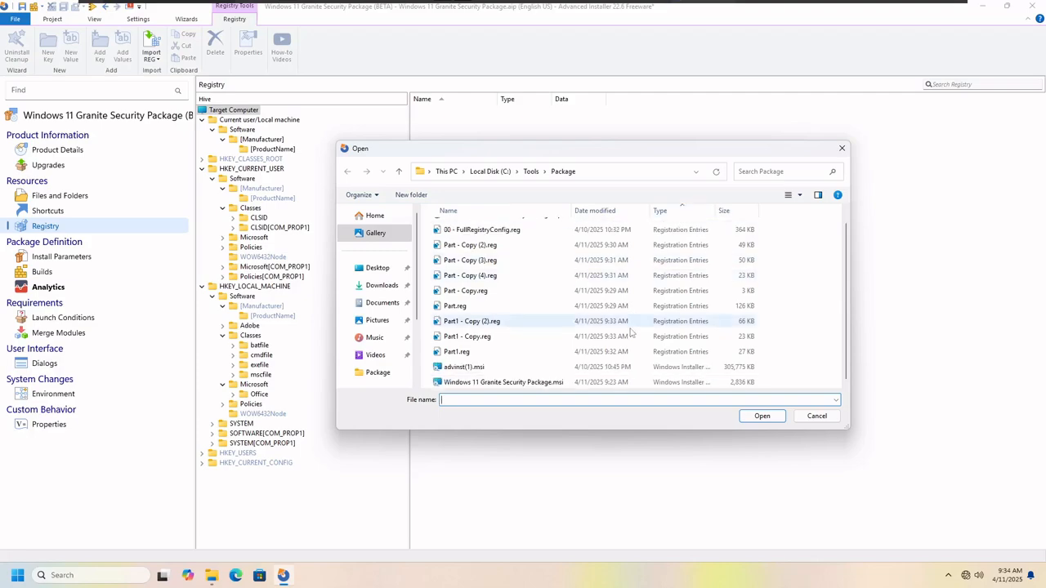
scroll(539, 319, "up", 1)
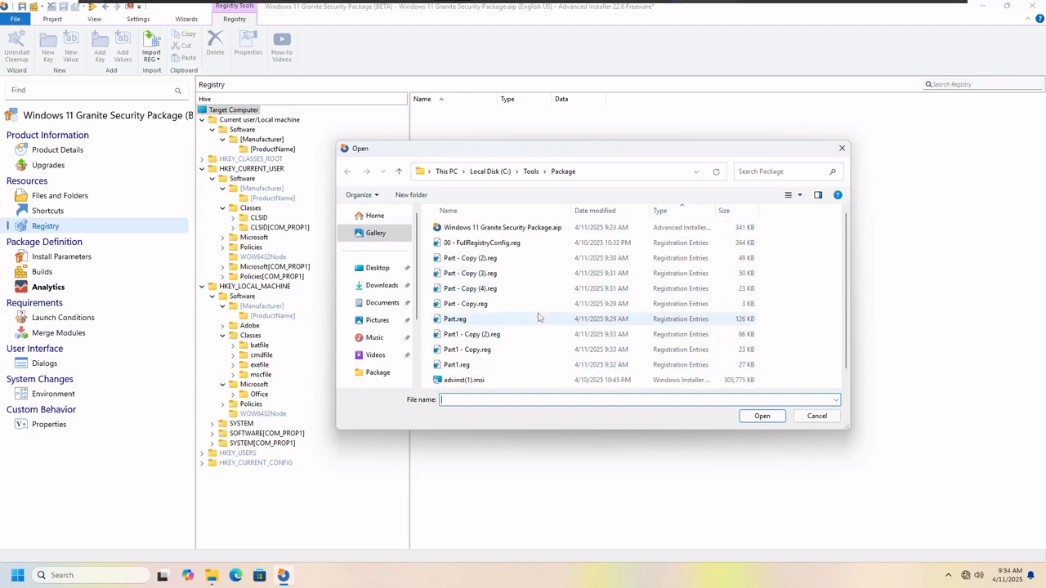
left_click(675, 218)
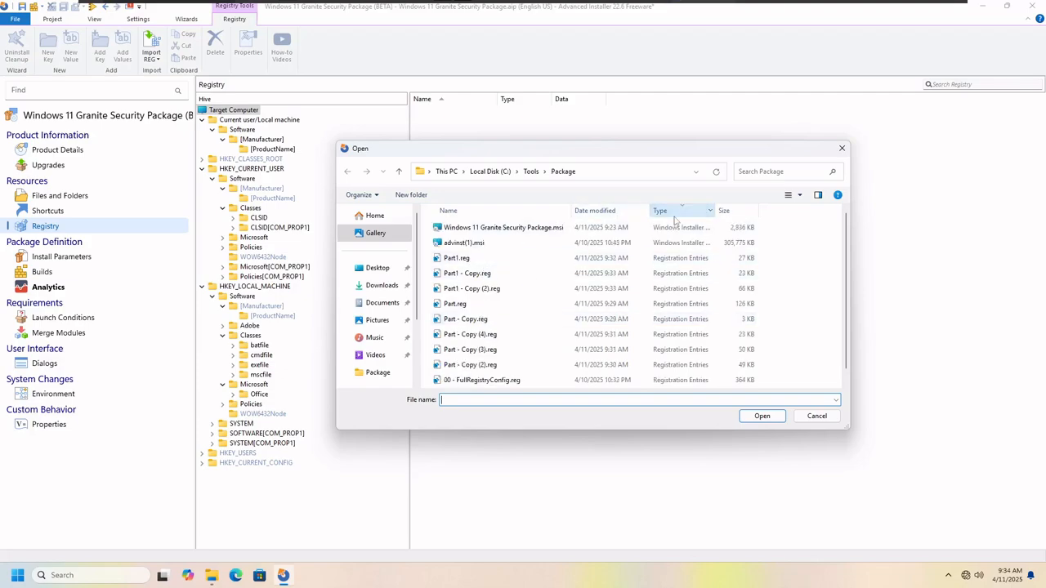
scroll(592, 262, "down", 1)
left_click(471, 245)
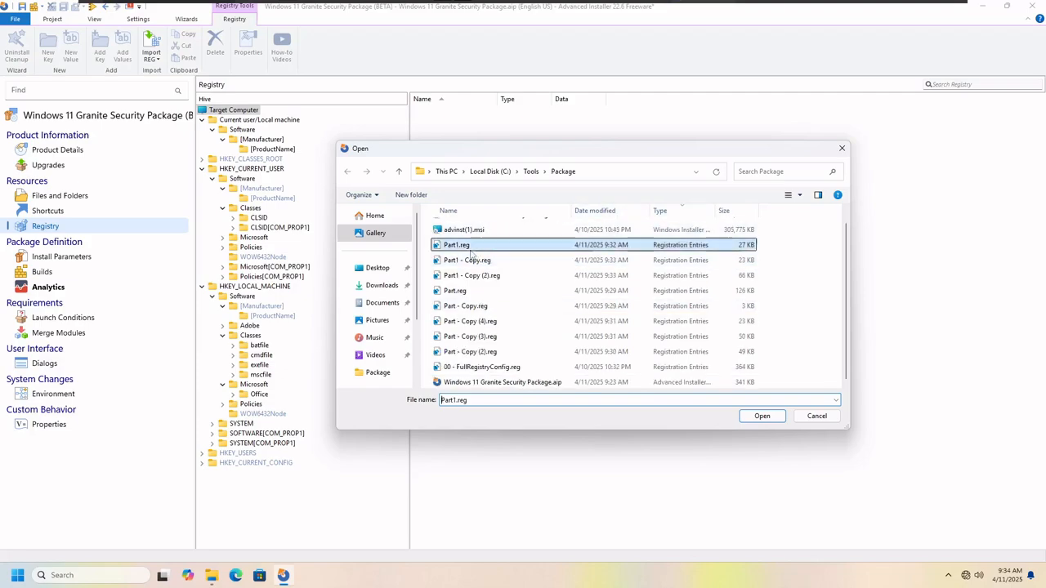
left_click(761, 416)
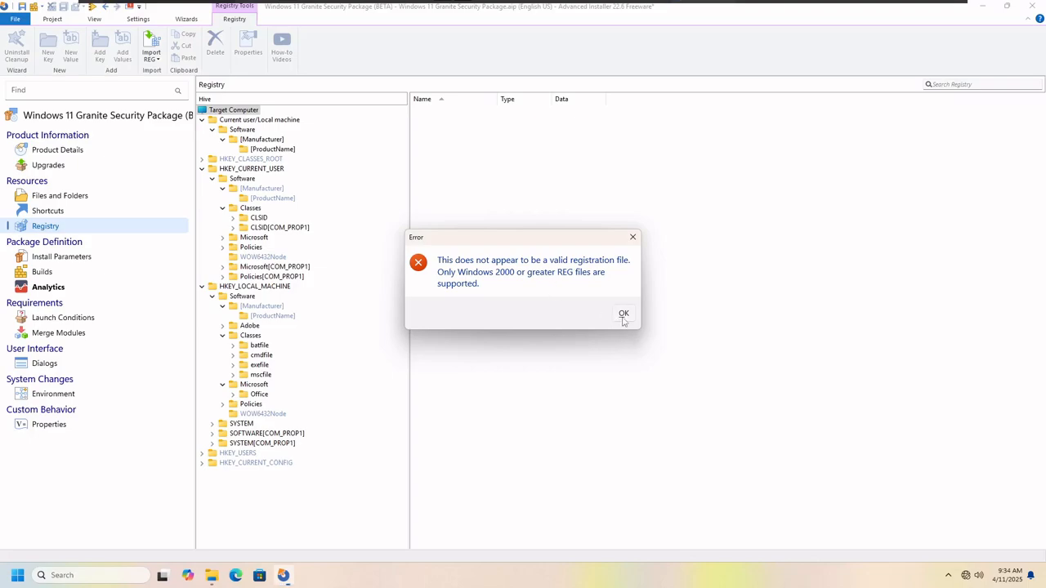
left_click(624, 315)
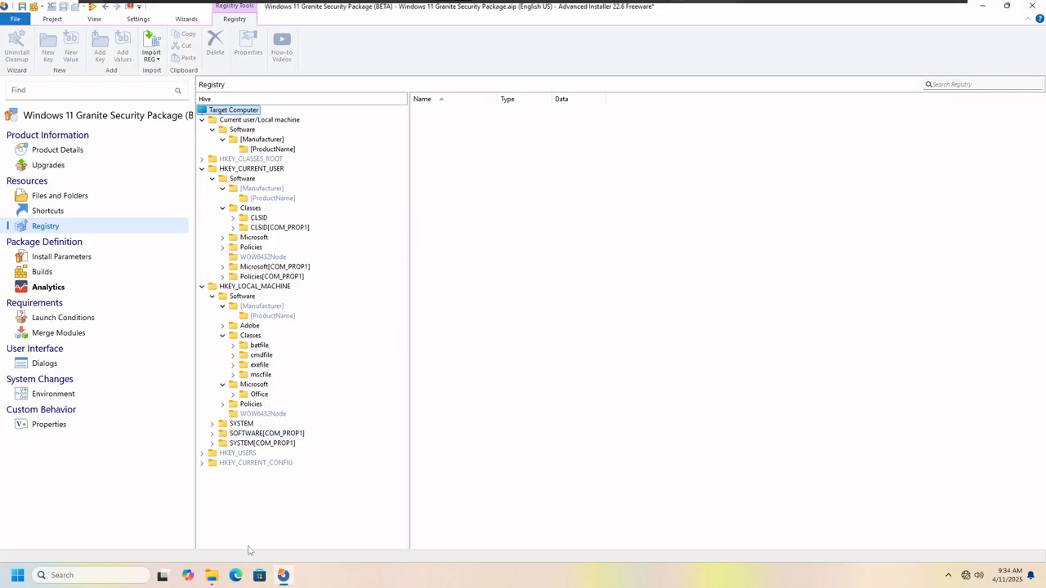
Step: Check the text of Part.reg from the Package folder in Notepad, and close it along with 00 - FullRegistryConfig.reg
left_click(218, 578)
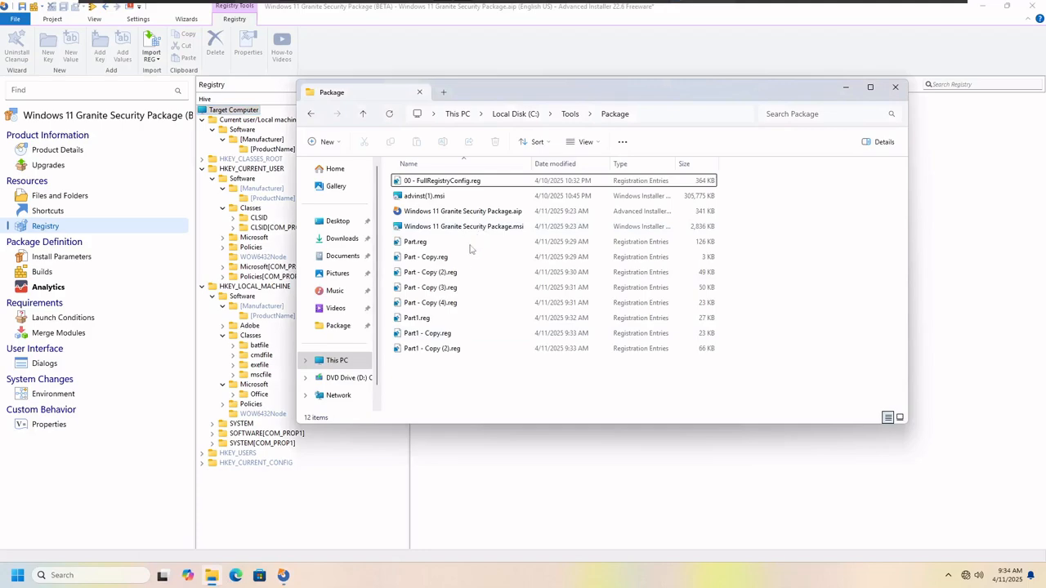
left_click(421, 242)
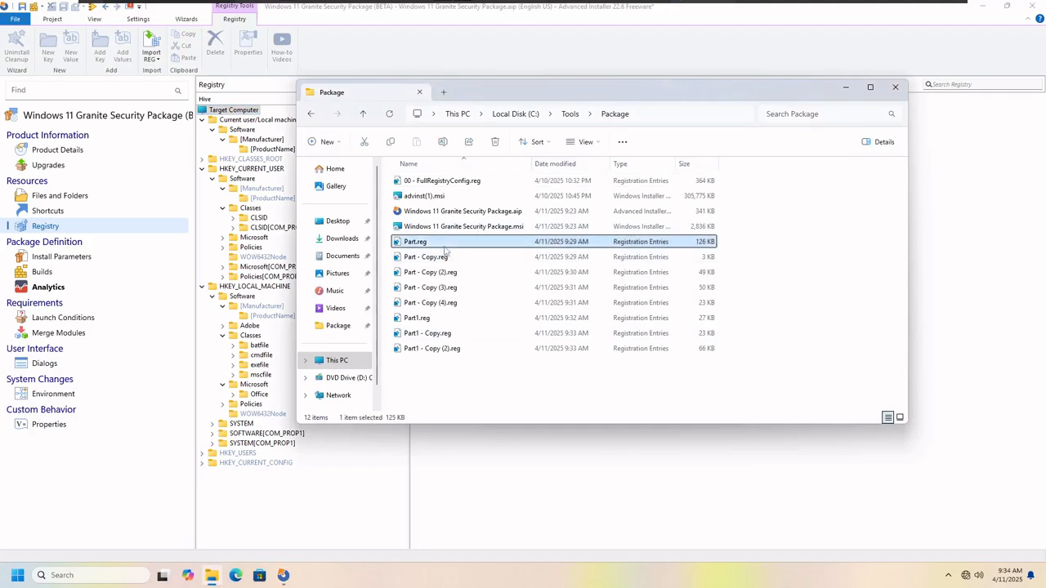
right_click(446, 250)
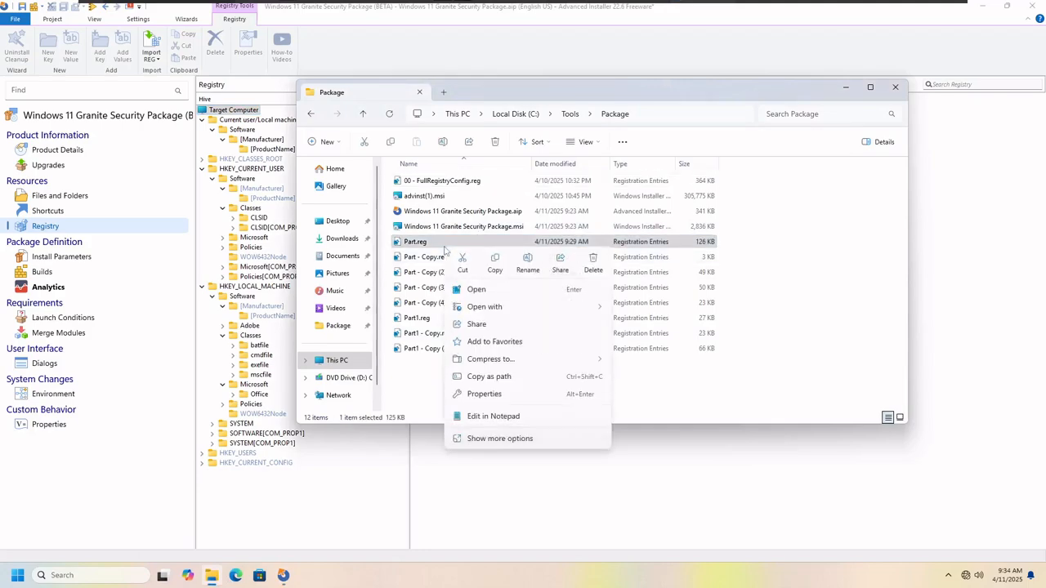
left_click(493, 416)
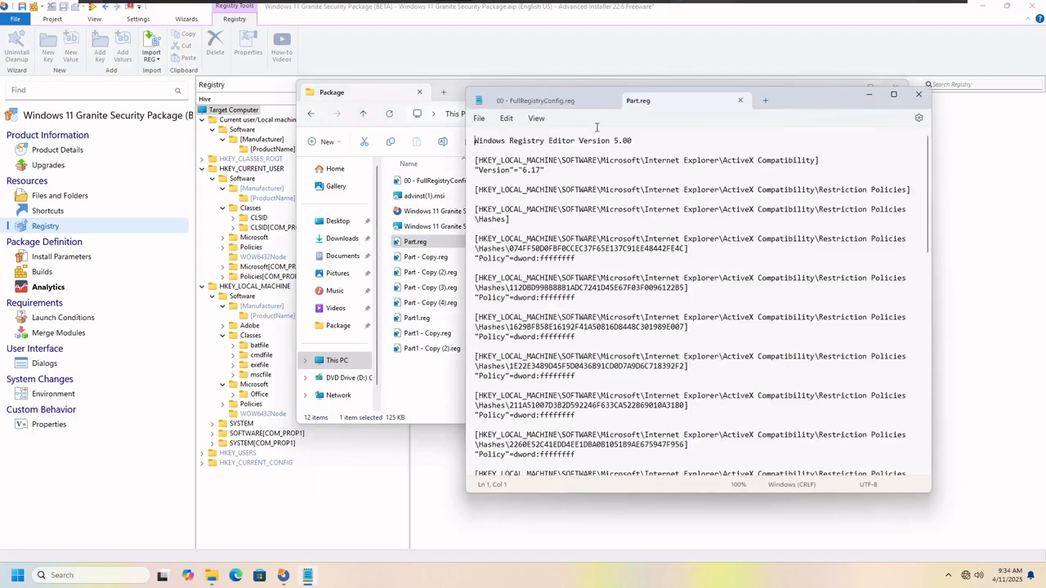
left_click(741, 101)
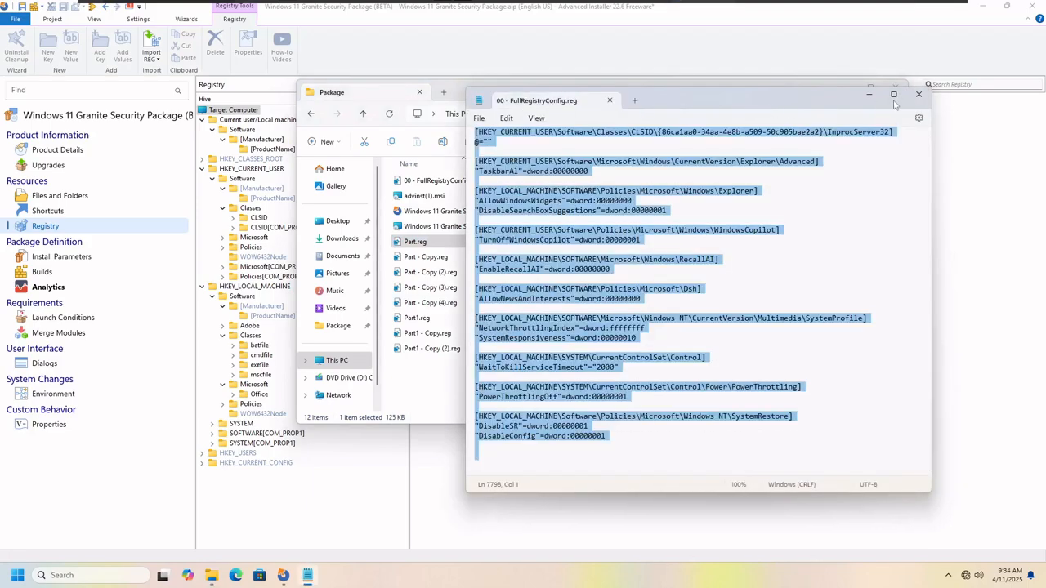
left_click(610, 100)
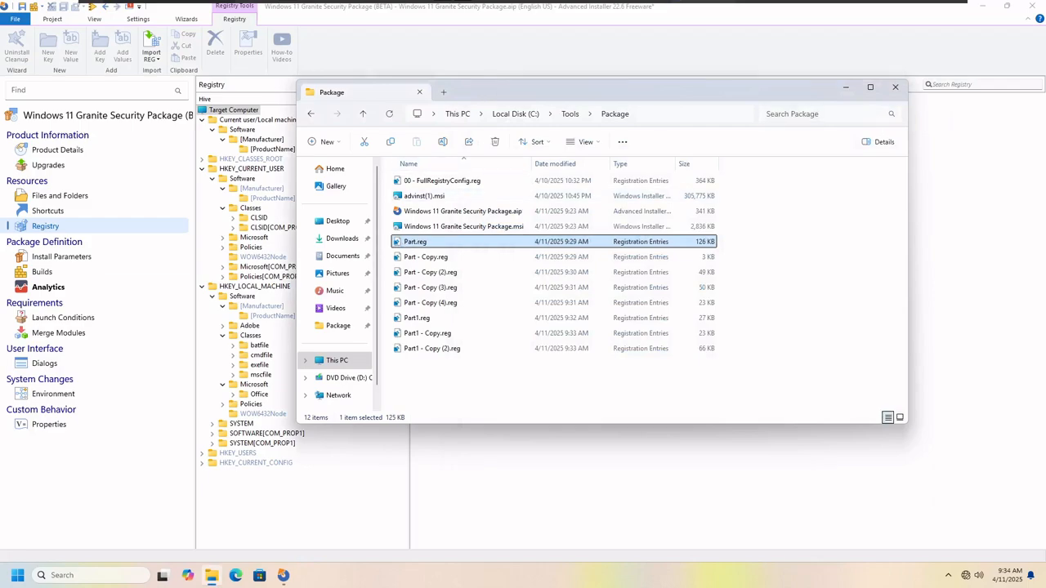
left_click_drag(496, 90, 567, 99)
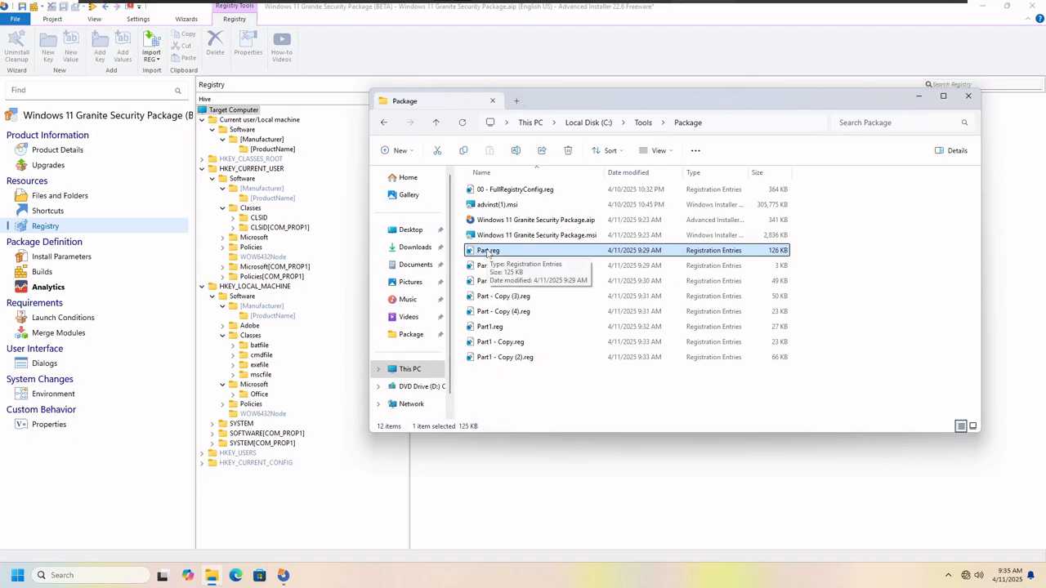
Step: Import the Part.reg registration file from C:\Tools\Package into the project's registry under Target Computer
left_click(161, 66)
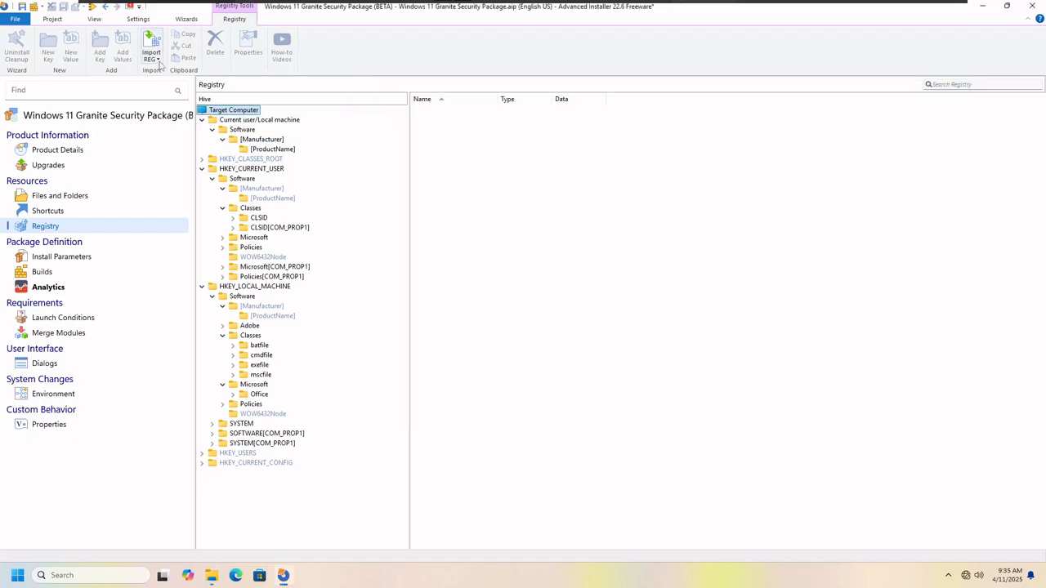
left_click(154, 57)
left_click(173, 83)
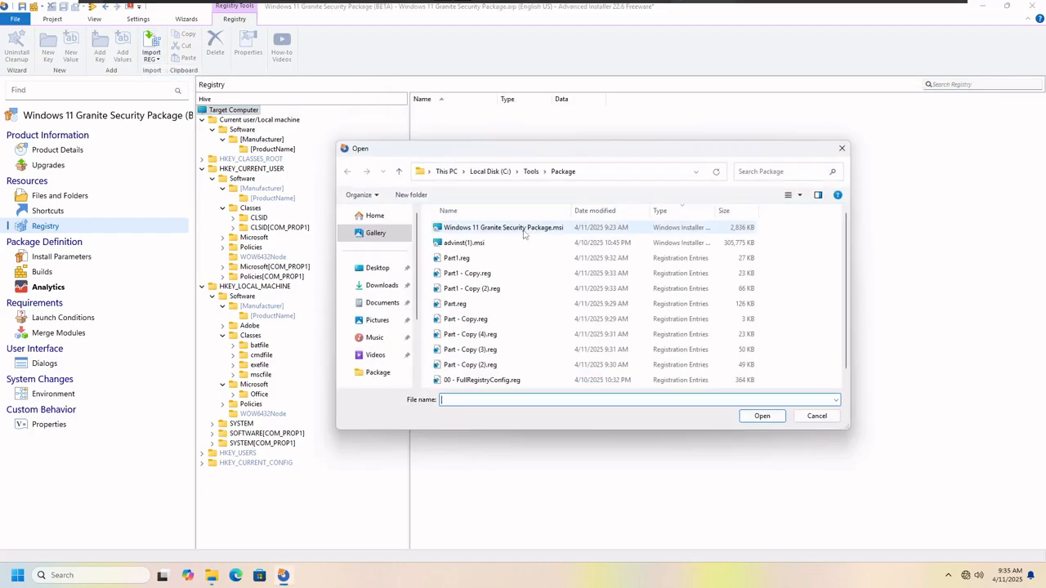
left_click(456, 304)
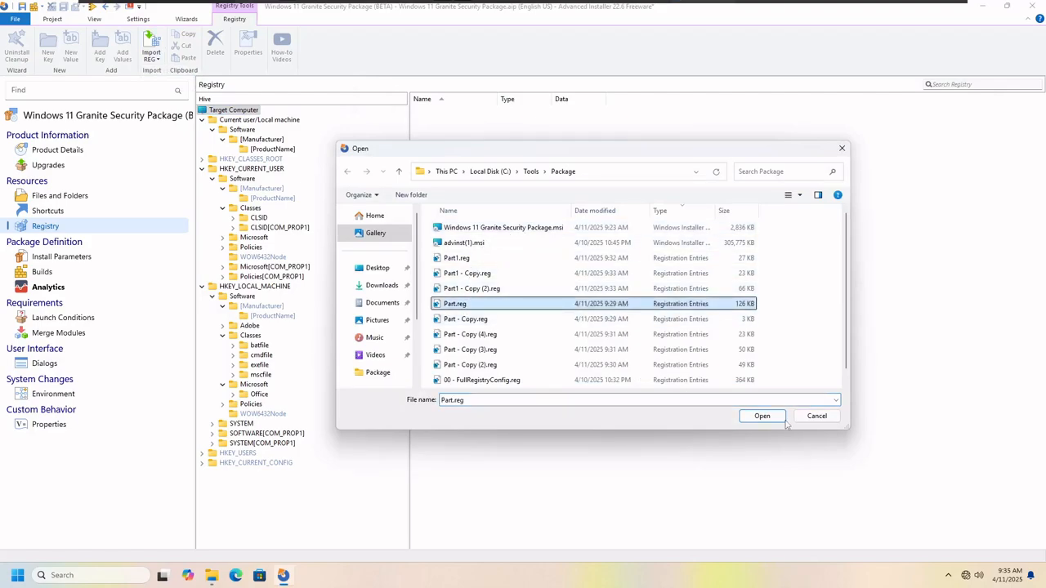
left_click(768, 416)
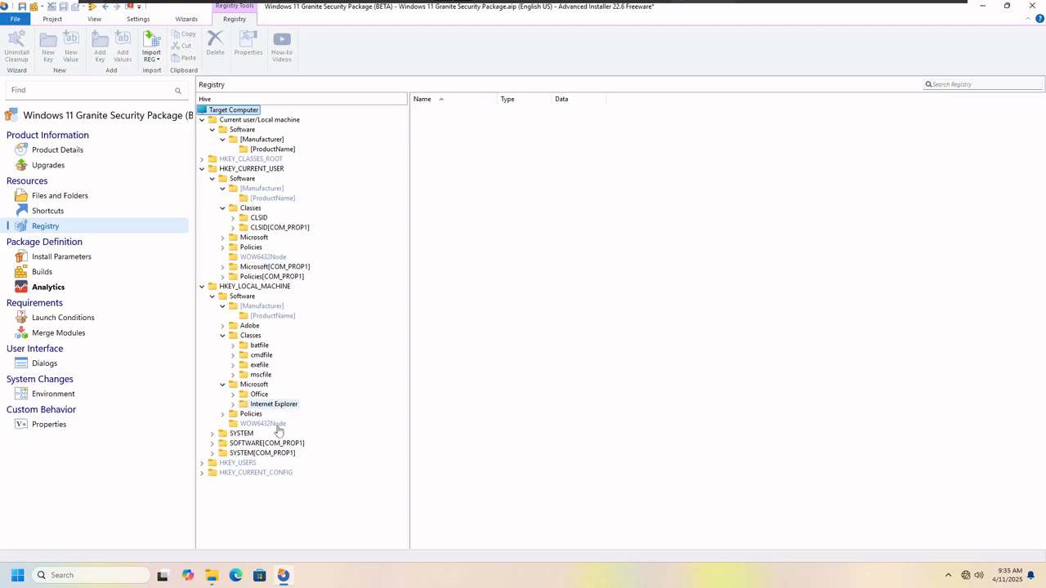
Step: Reopen Part.reg in Notepad, highlight its "Windows Registry Editor Version 5.00" header line, and close the file
mouse_move(218, 581)
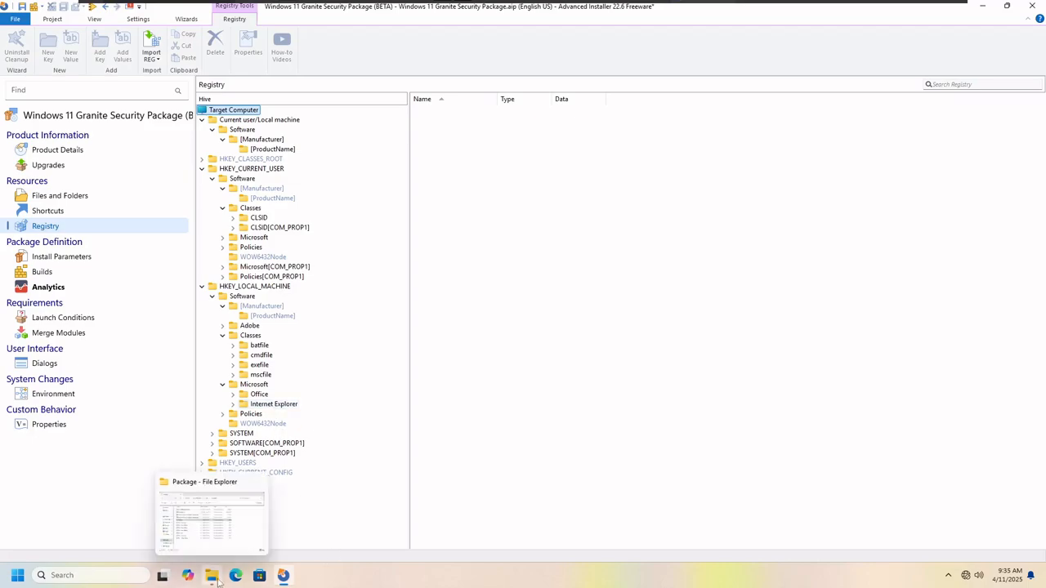
left_click(217, 581)
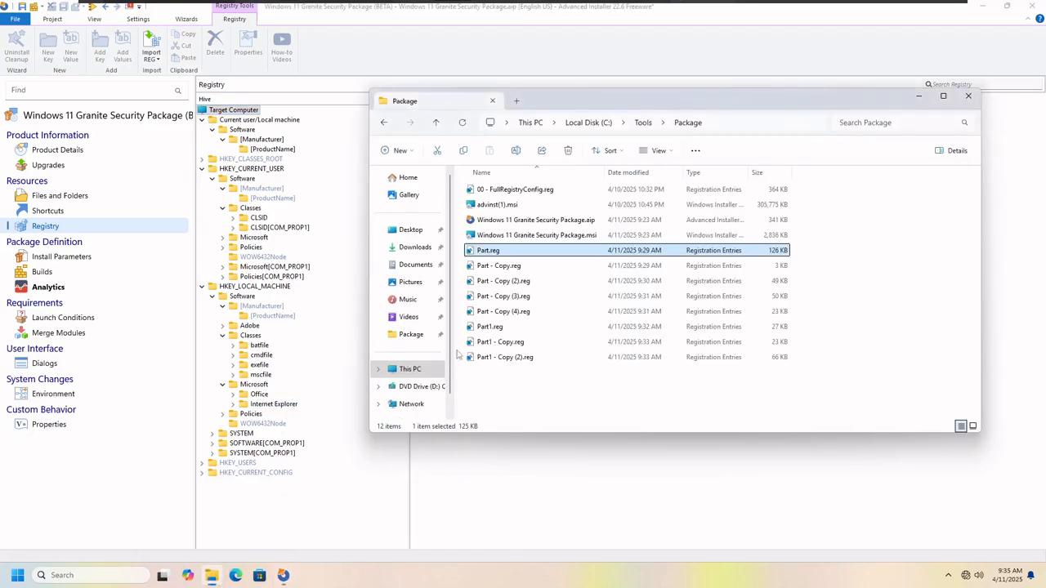
right_click(487, 257)
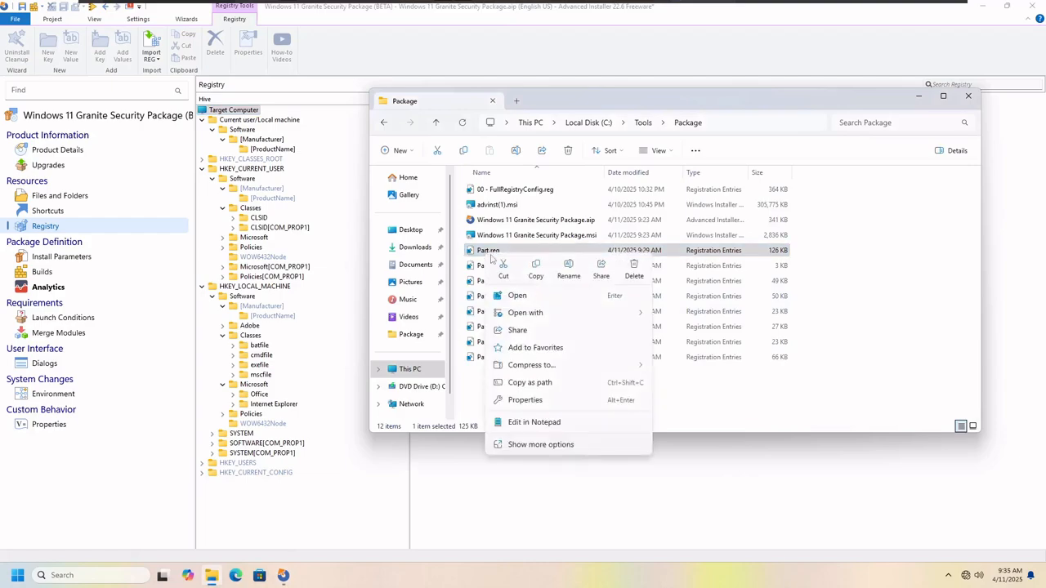
left_click(536, 421)
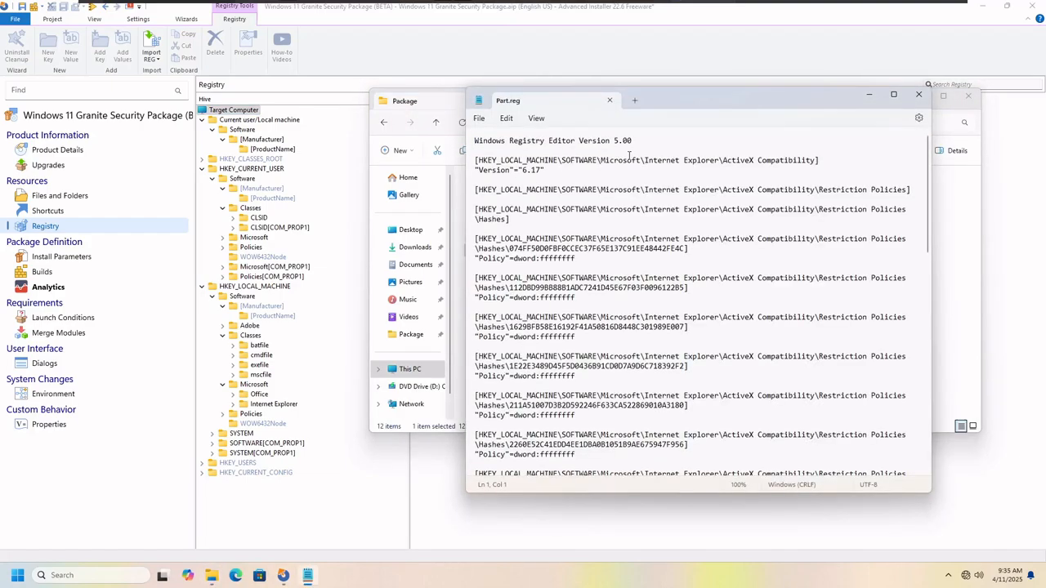
triple_click(546, 146)
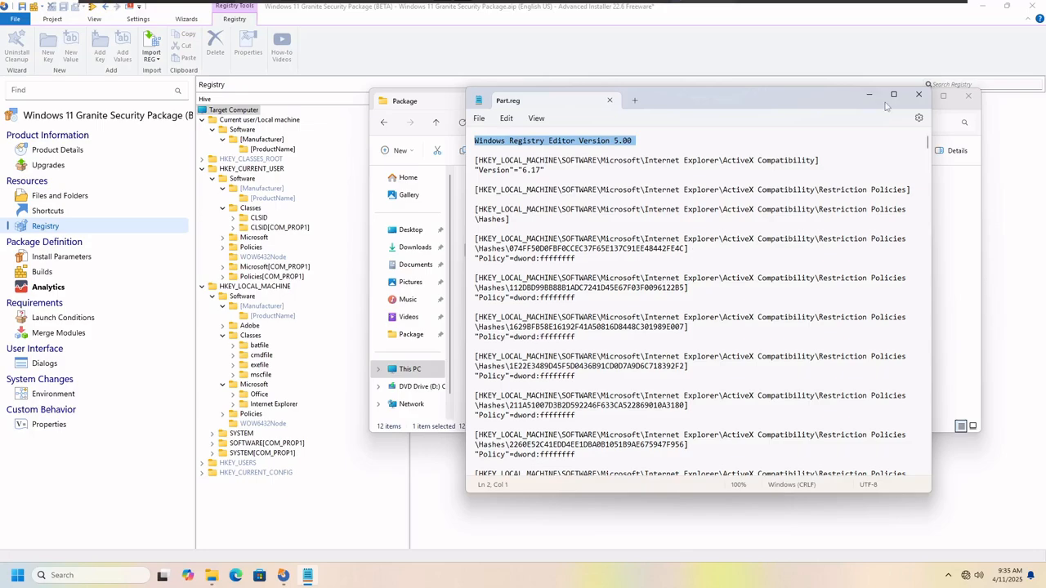
left_click(918, 94)
left_click(527, 268)
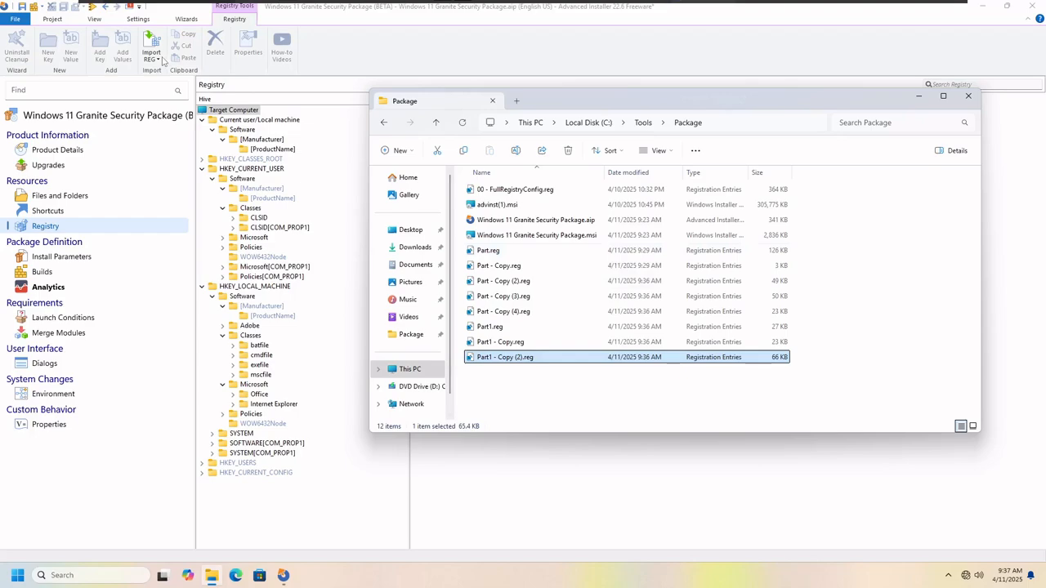
Step: Rename Part.reg in the Package folder as 1Part.reg
left_click(501, 257)
left_click(487, 253)
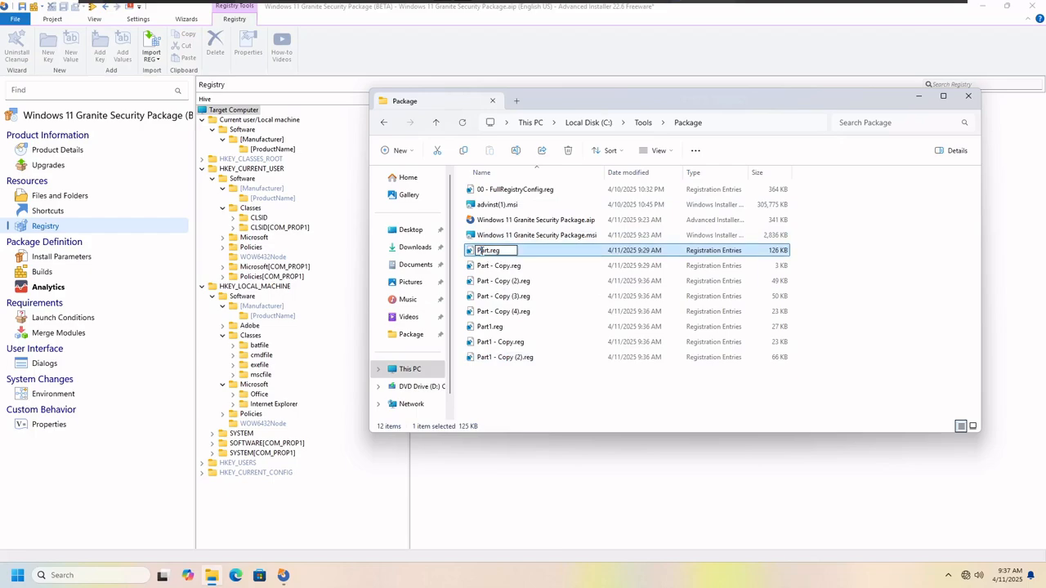
type("1")
key("Return")
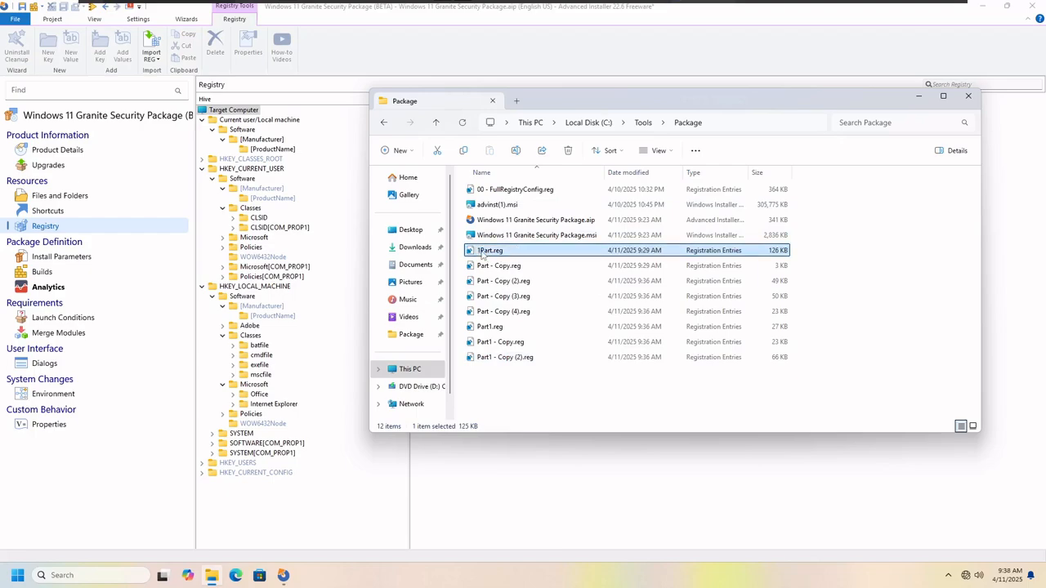
Step: Decline the Registry Editor permission request and rename Part - Copy.reg as 2Part - Copy.reg
double_click(480, 267)
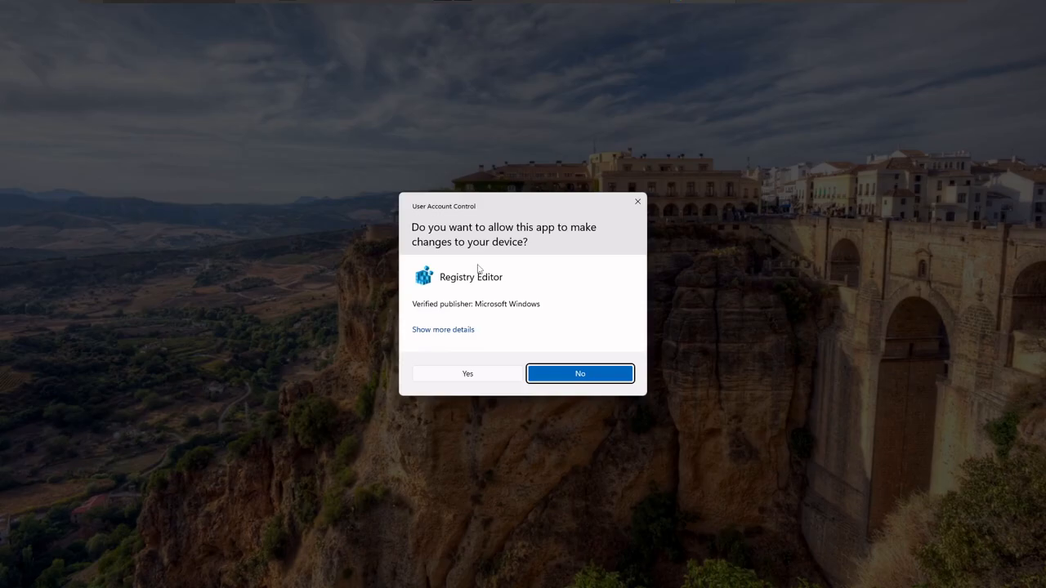
left_click(552, 374)
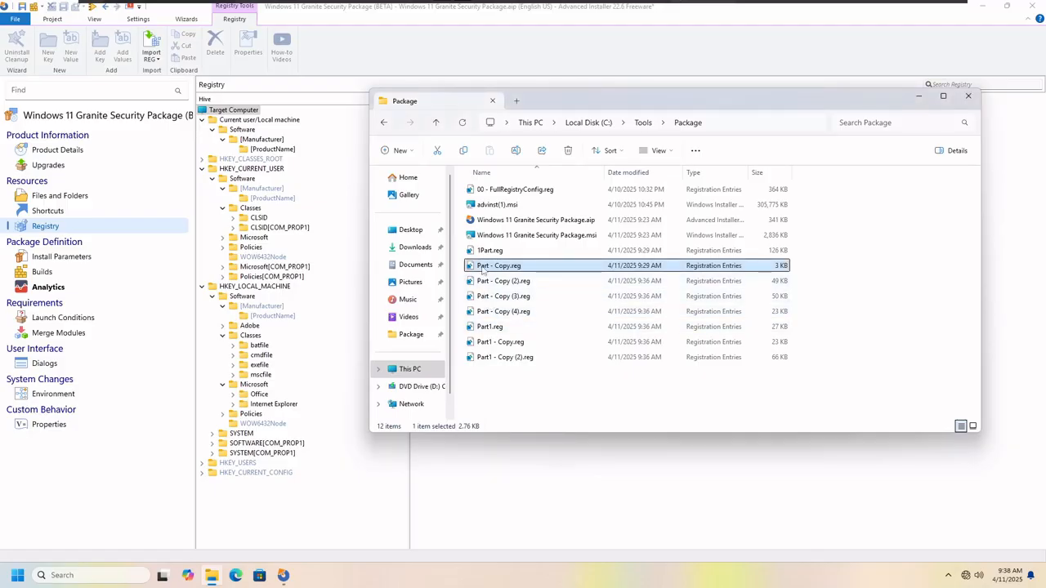
key("F2")
key("Home")
type("2")
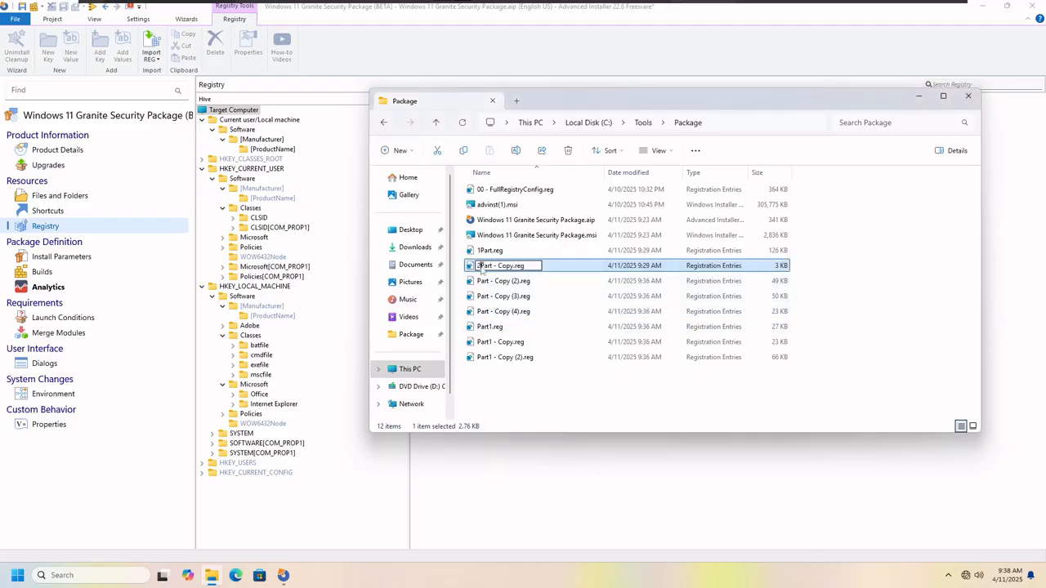
key("Return")
Step: Rename Part - Copy (2).reg in the Package folder as 3Part - Copy (2).reg
left_click(482, 281)
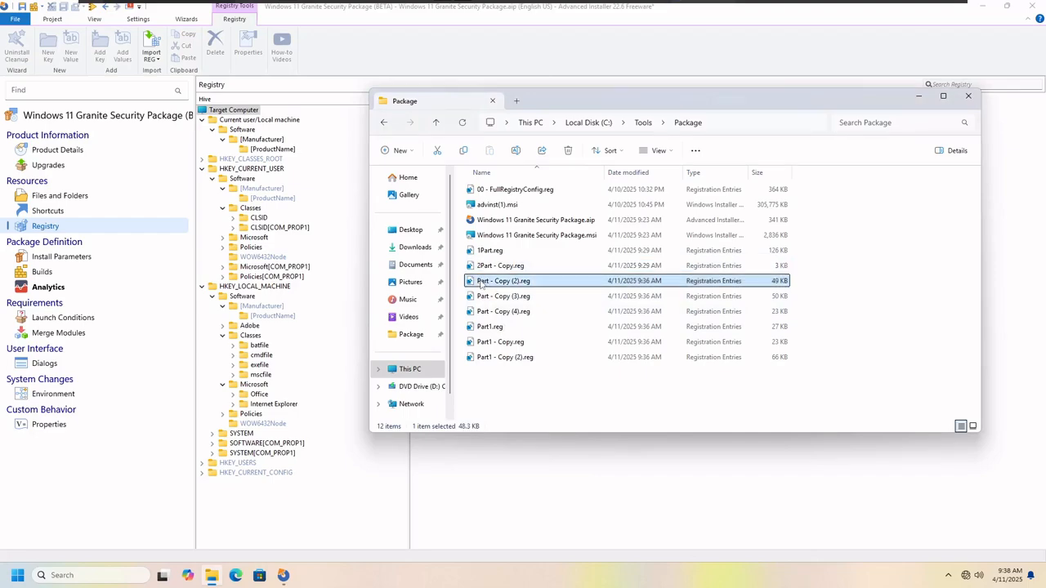
key("F2")
key("Home")
type("3")
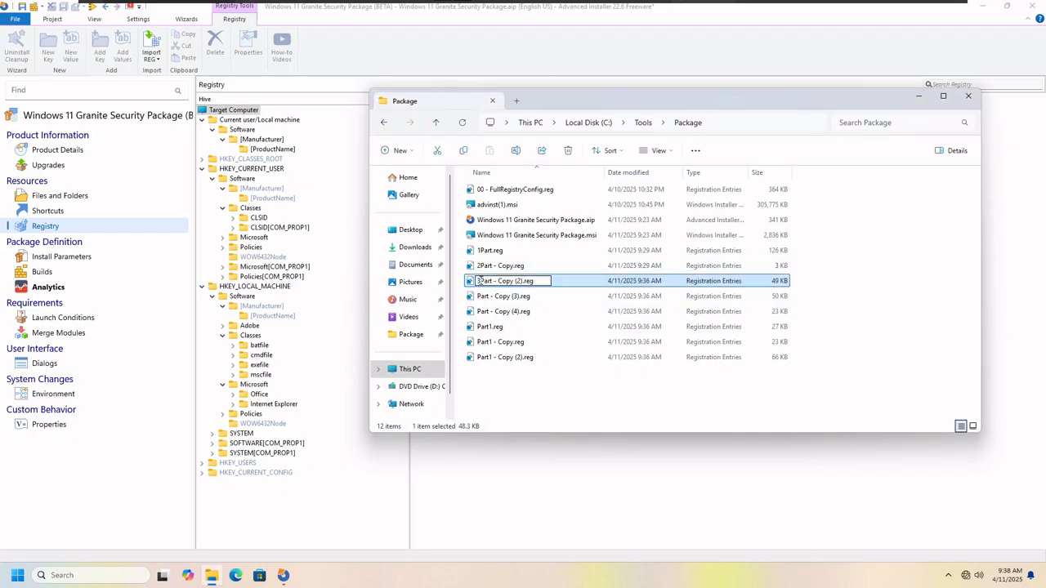
key("Return")
Step: Rename Part - Copy (3).reg in the Package folder as 4Part - Copy (3).reg
left_click(491, 298)
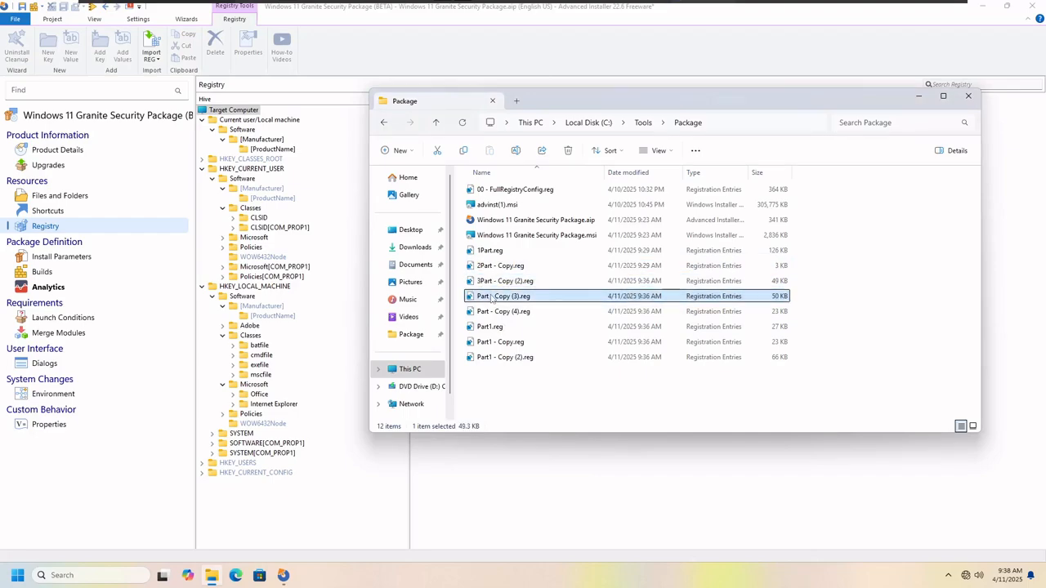
key("F2")
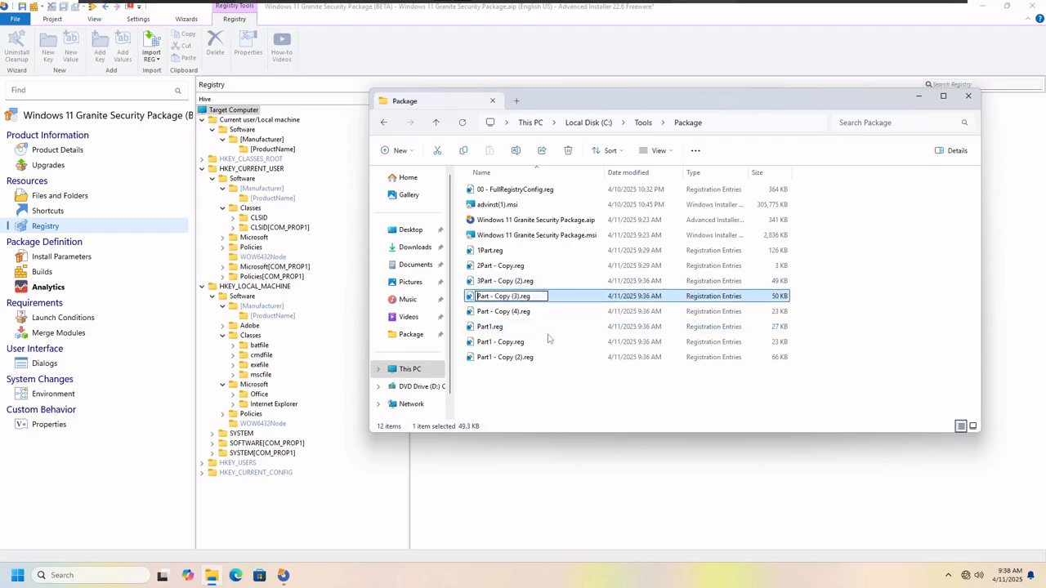
key("Home")
type("4")
key("Return")
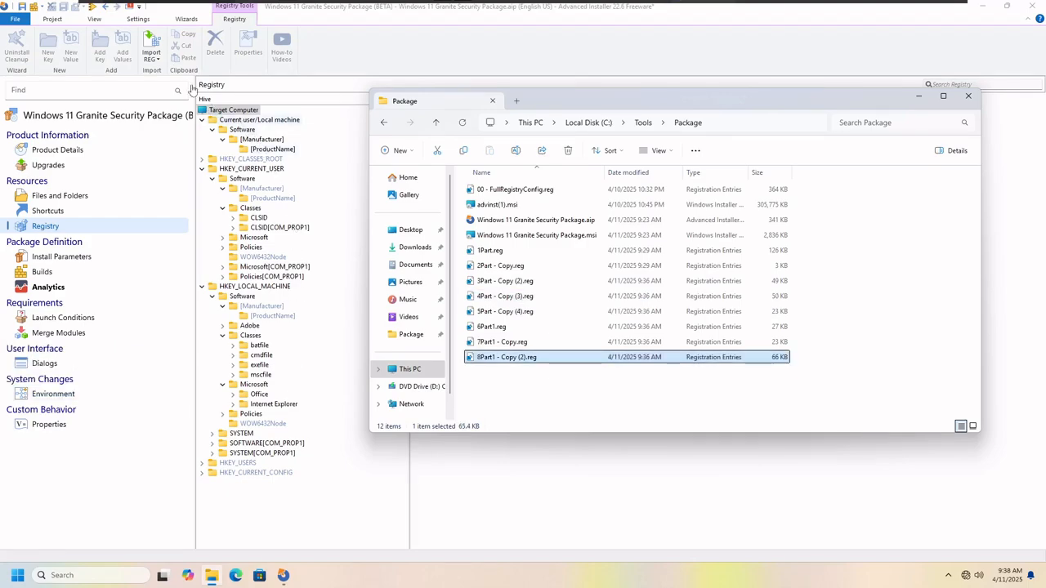
Step: Switch to Advanced Installer and import the registry file 2Part - Copy.reg from the Package folder into the project
left_click(155, 60)
left_click(154, 57)
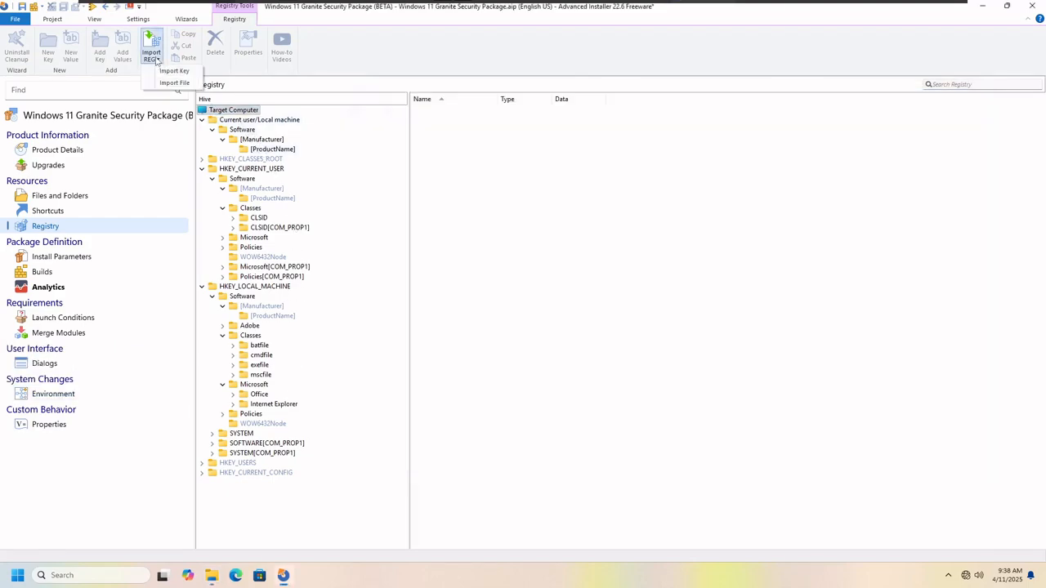
left_click(167, 83)
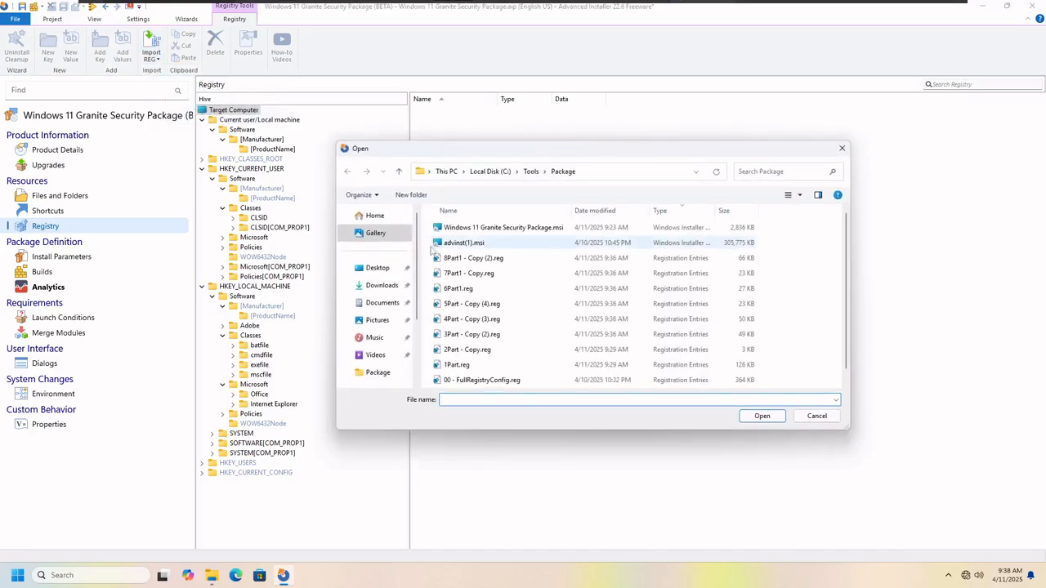
left_click(468, 350)
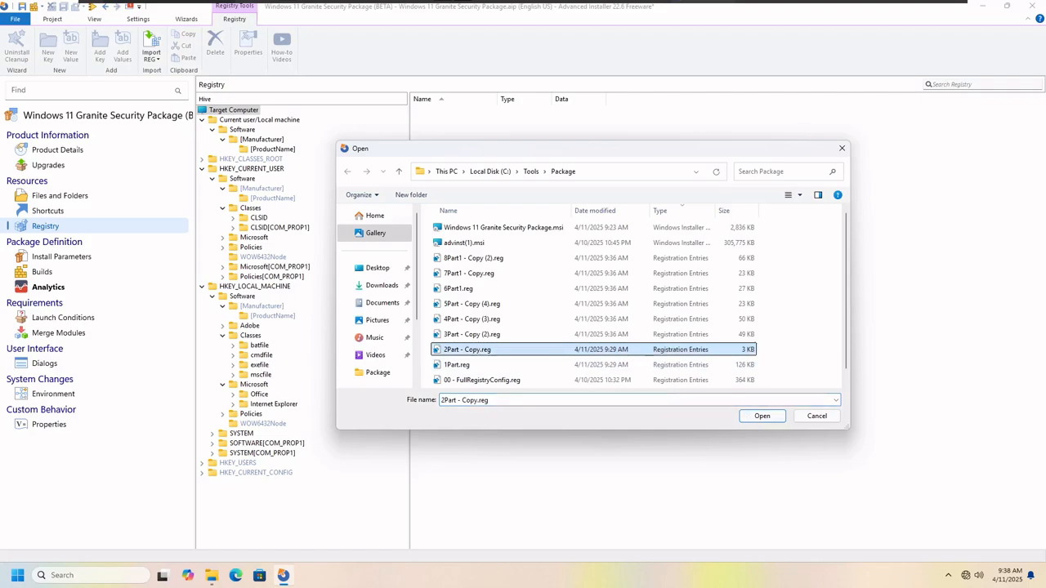
left_click(768, 419)
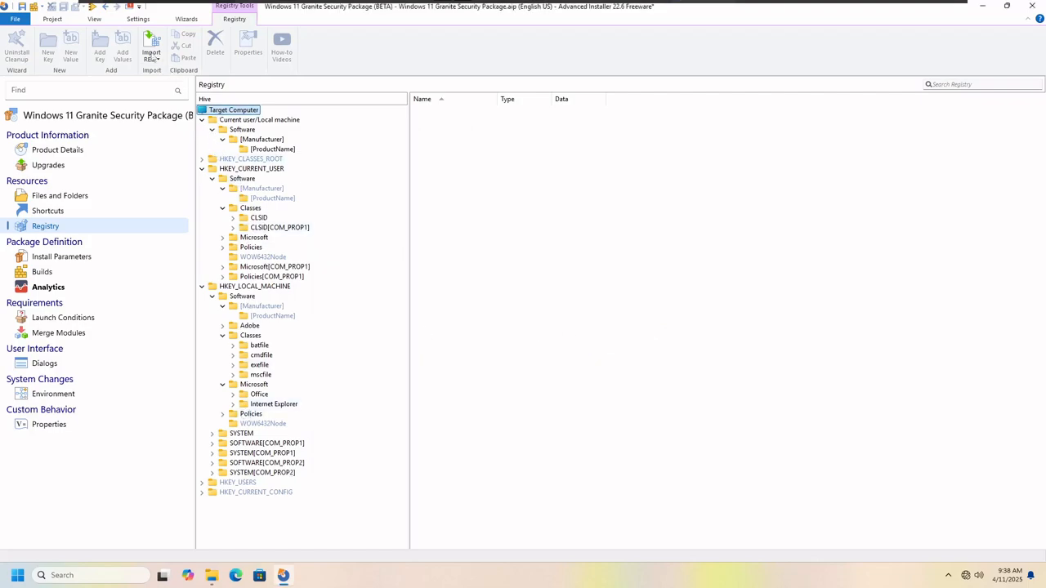
Step: Import the registry file 3Part - Copy (2).reg from the Package folder into the project's registry
left_click(150, 54)
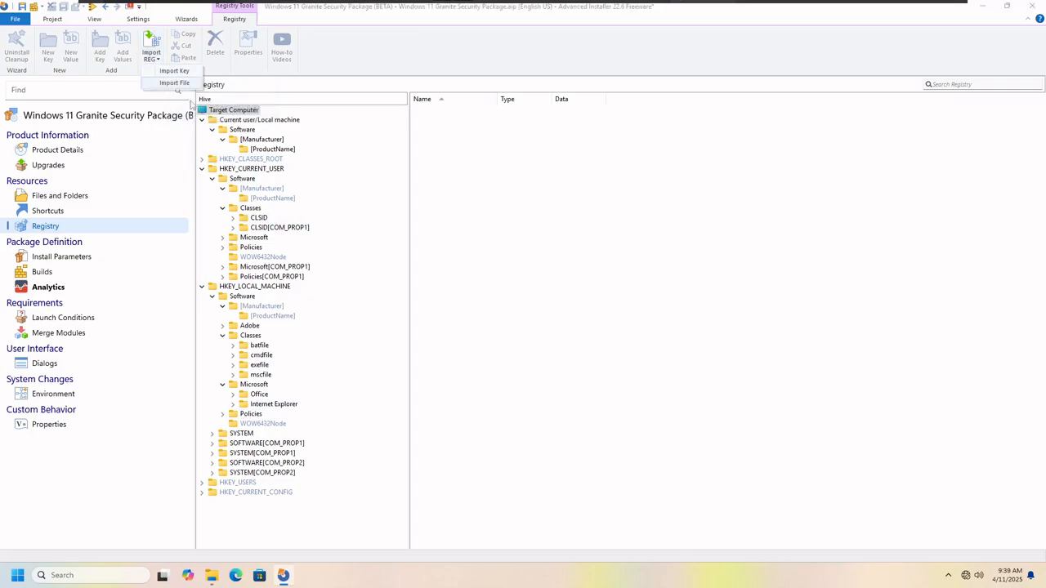
left_click(173, 83)
left_click(470, 333)
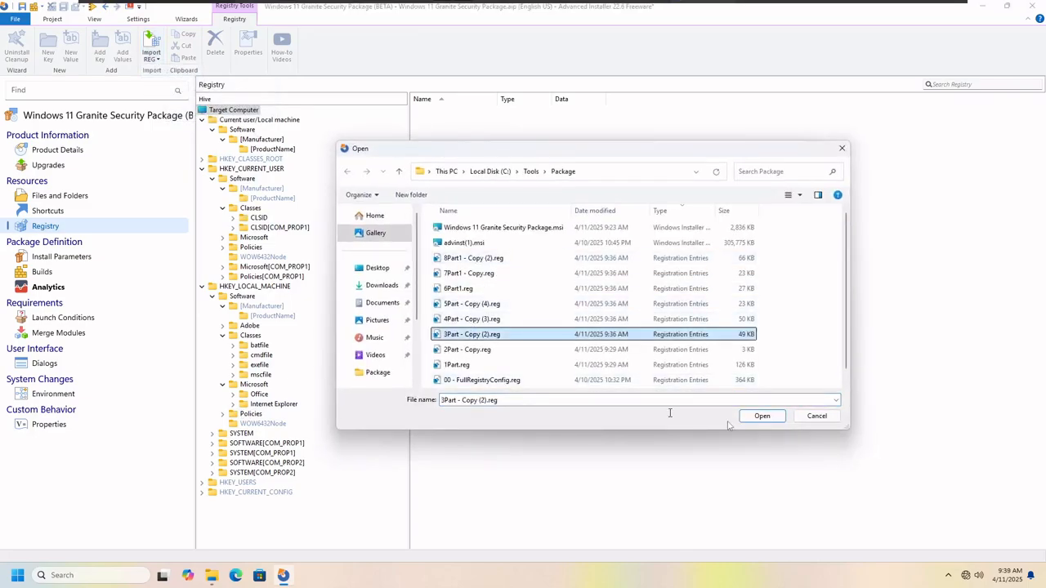
left_click(750, 420)
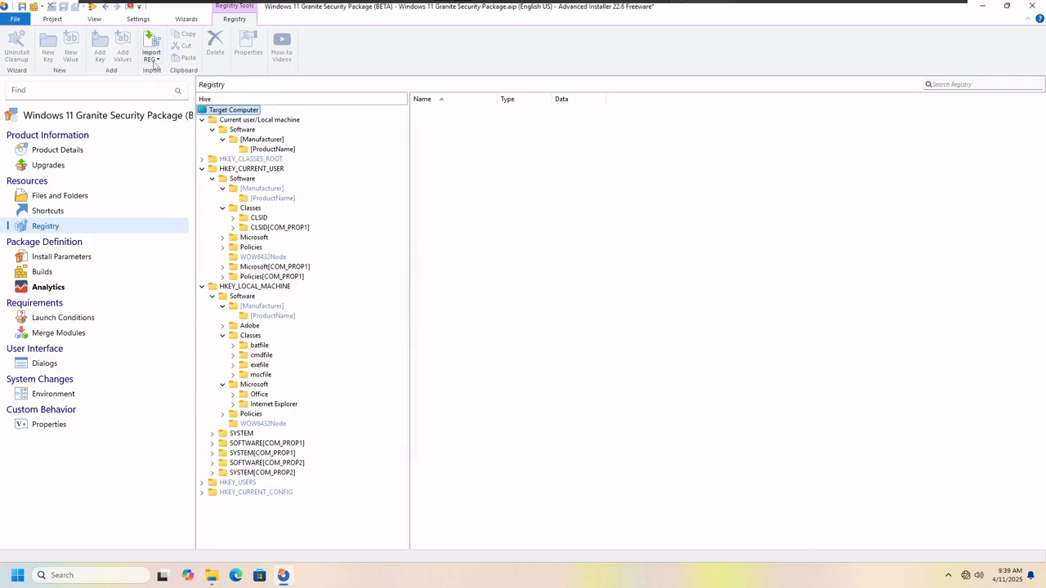
Step: Import the registry file 4Part - Copy (3).reg from the Package folder into the project's registry
left_click(152, 59)
left_click(173, 82)
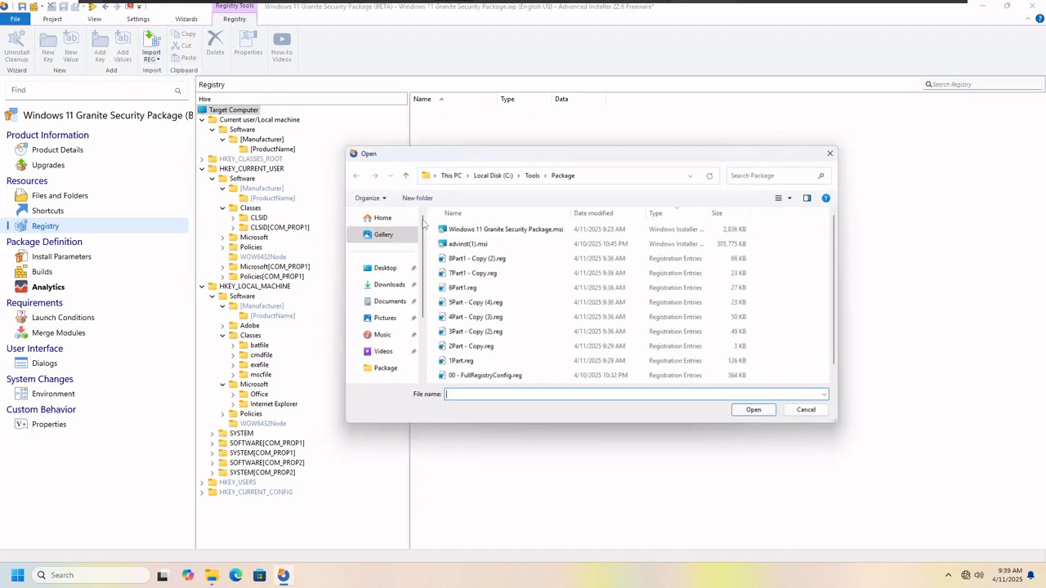
left_click(474, 335)
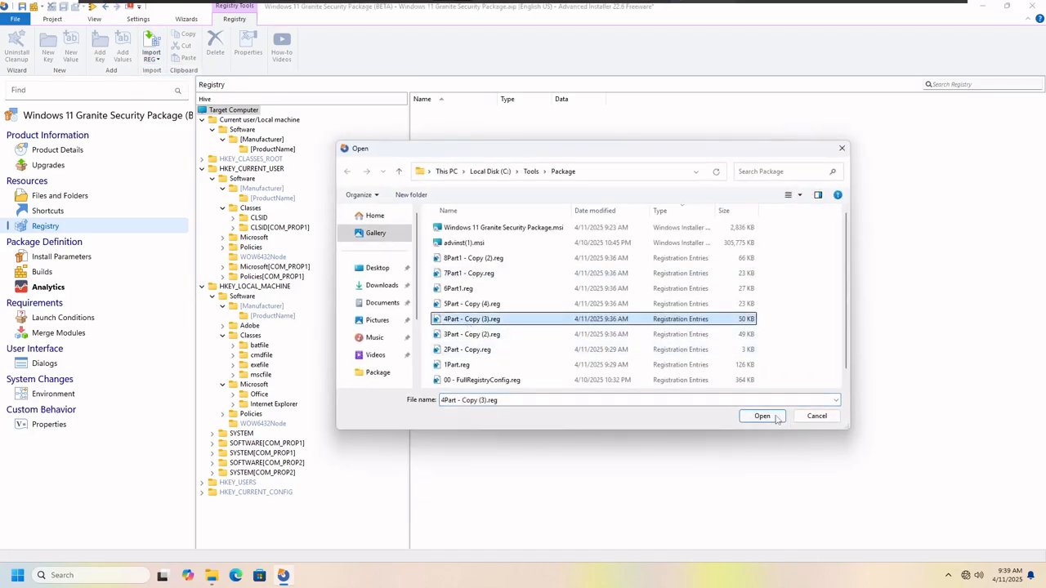
left_click(777, 420)
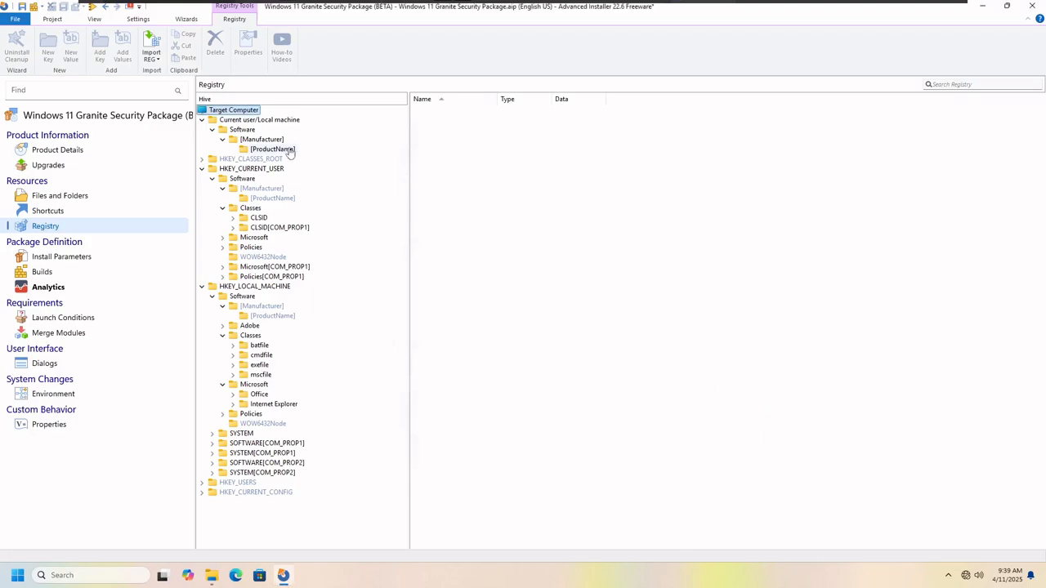
Step: Import the registry file 5Part - Copy (4).reg from the Package folder into the project's registry
left_click(156, 57)
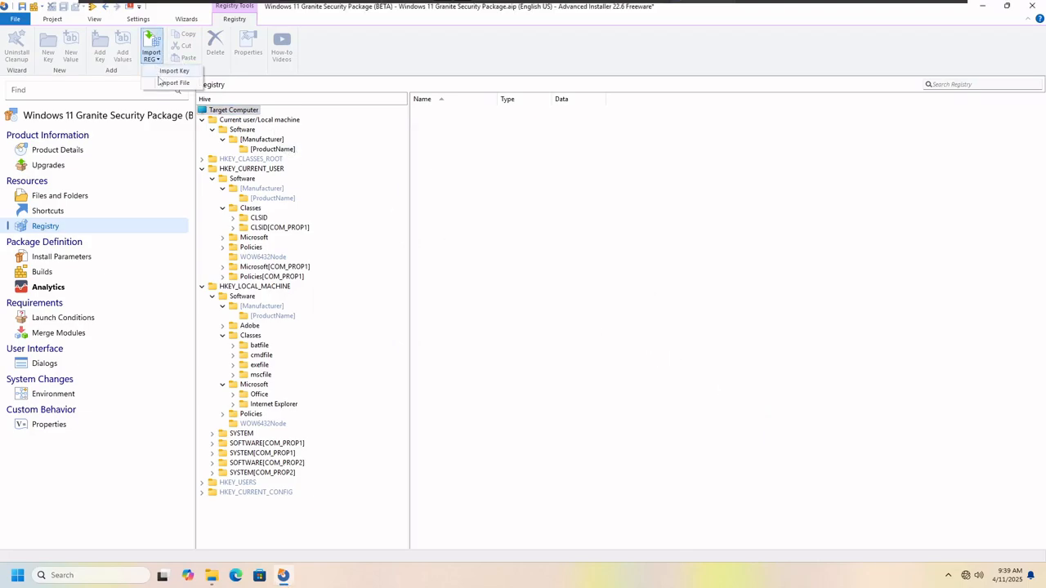
left_click(172, 83)
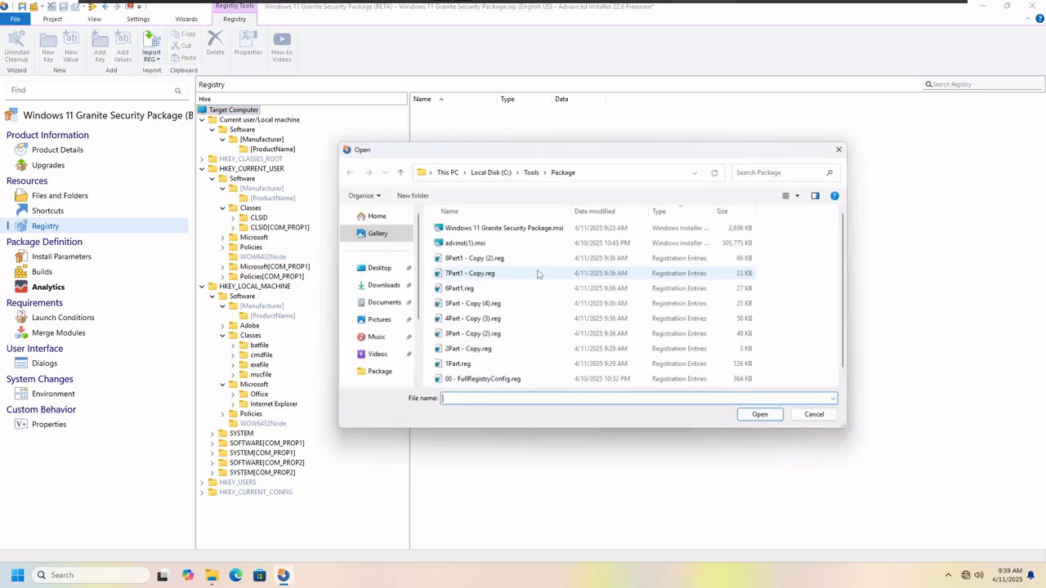
left_click(471, 304)
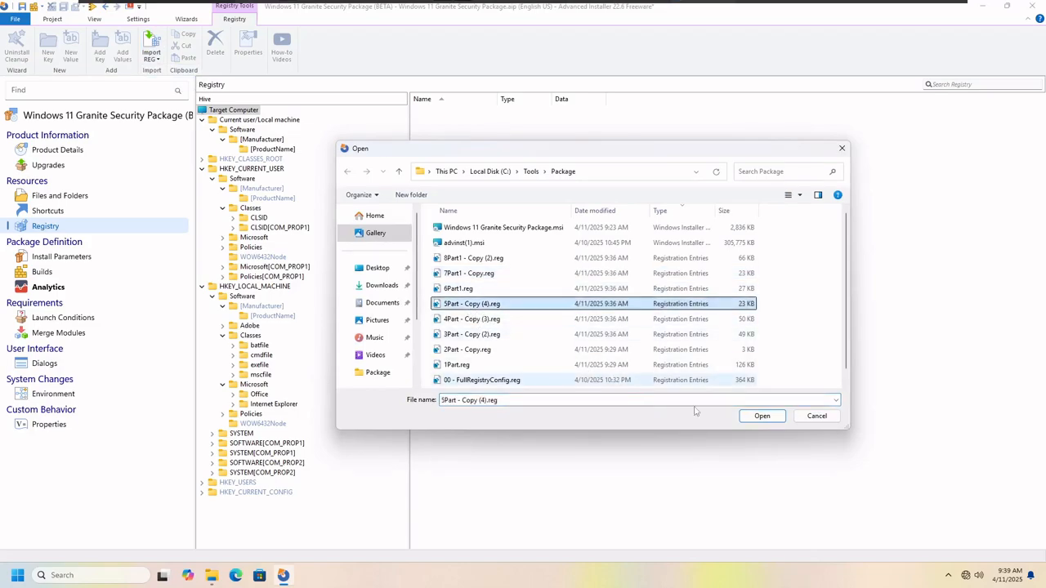
left_click(760, 419)
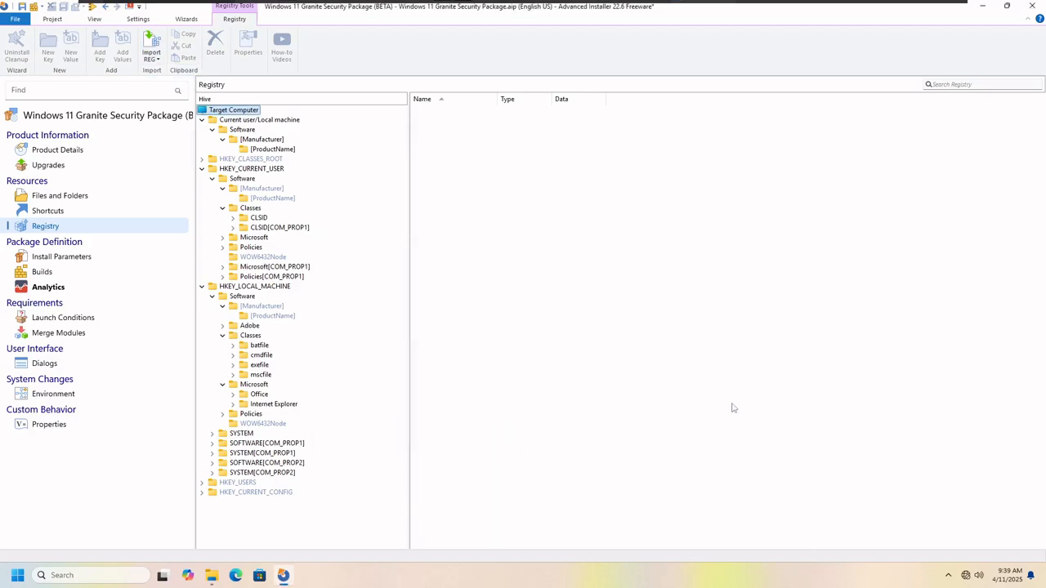
Step: Import the registry file 6Part1.reg from the Package folder into the project's registry
left_click(149, 56)
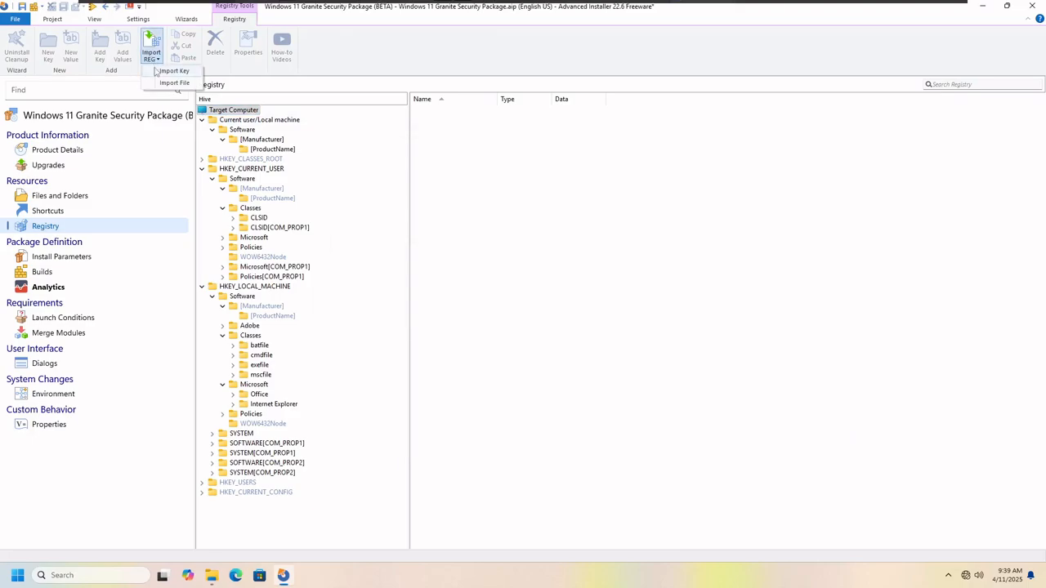
left_click(158, 83)
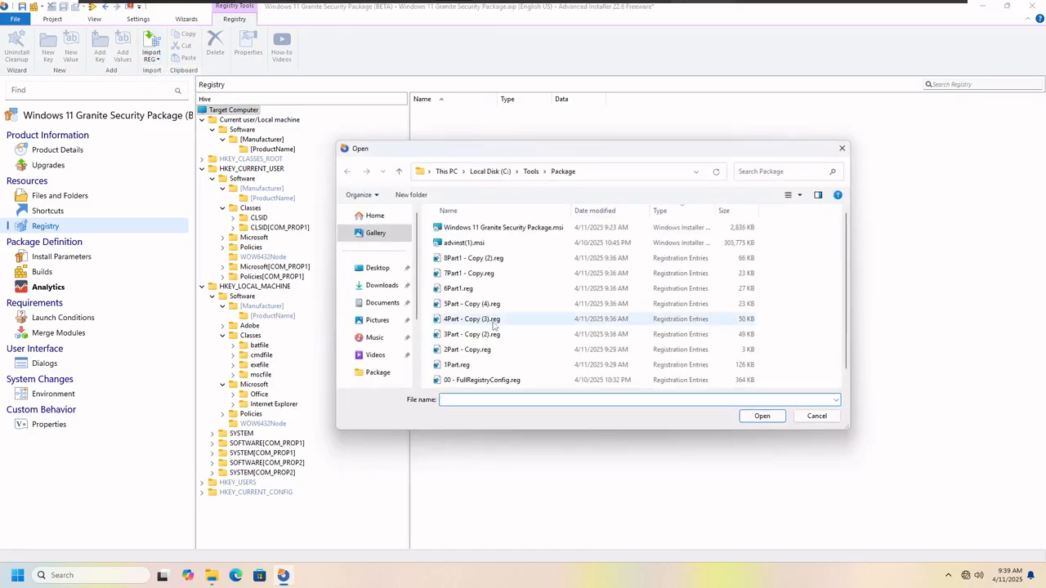
left_click(473, 292)
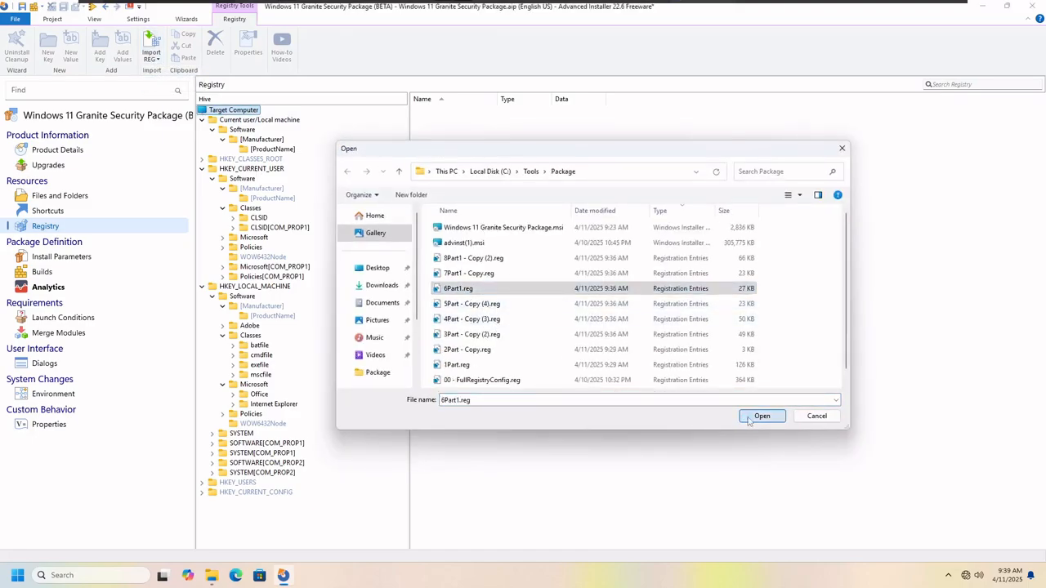
left_click(761, 416)
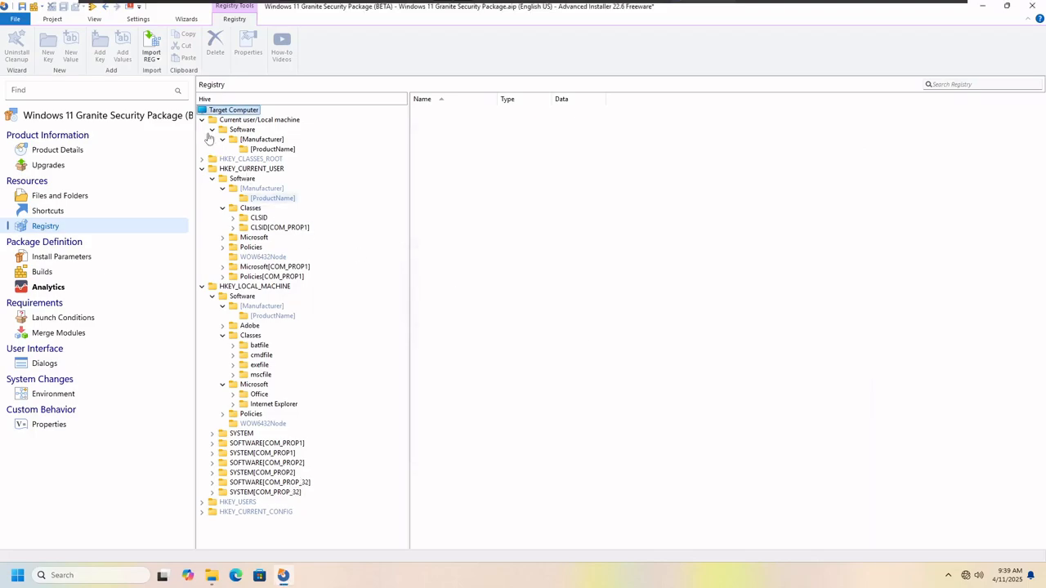
Step: Import the registry file 7Part1 - Copy.reg from the Package folder into the project's registry
left_click(152, 57)
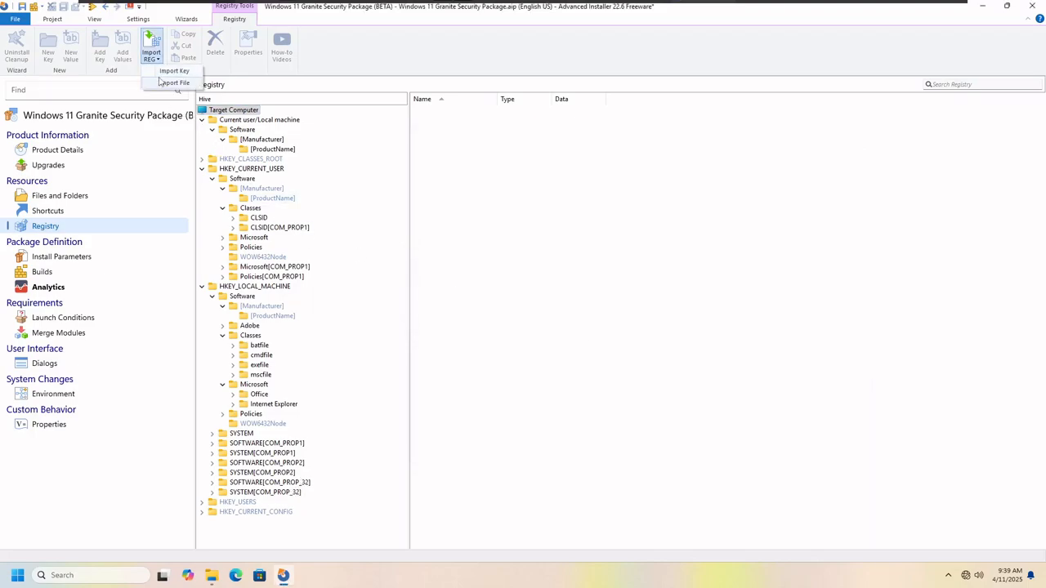
left_click(168, 82)
left_click(473, 274)
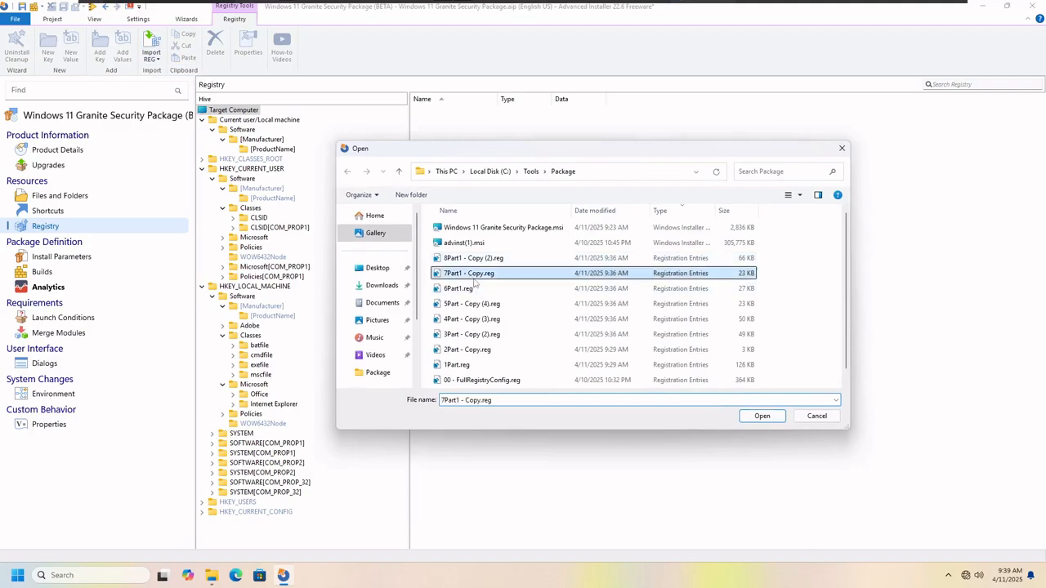
left_click(765, 416)
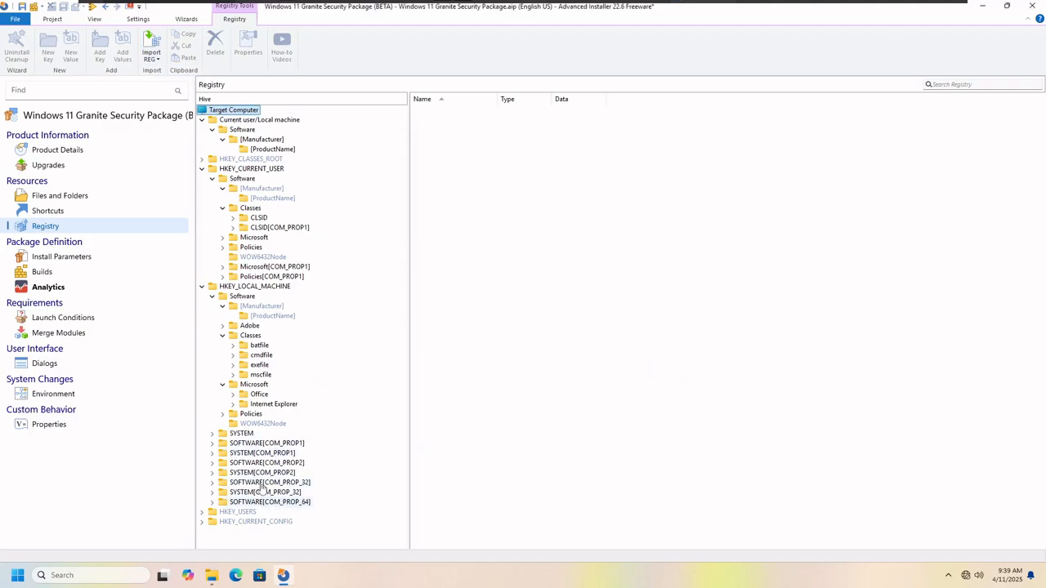
Step: Import the registry file 8Part1 - Copy (2).reg from the Package folder into the project's registry
left_click(152, 55)
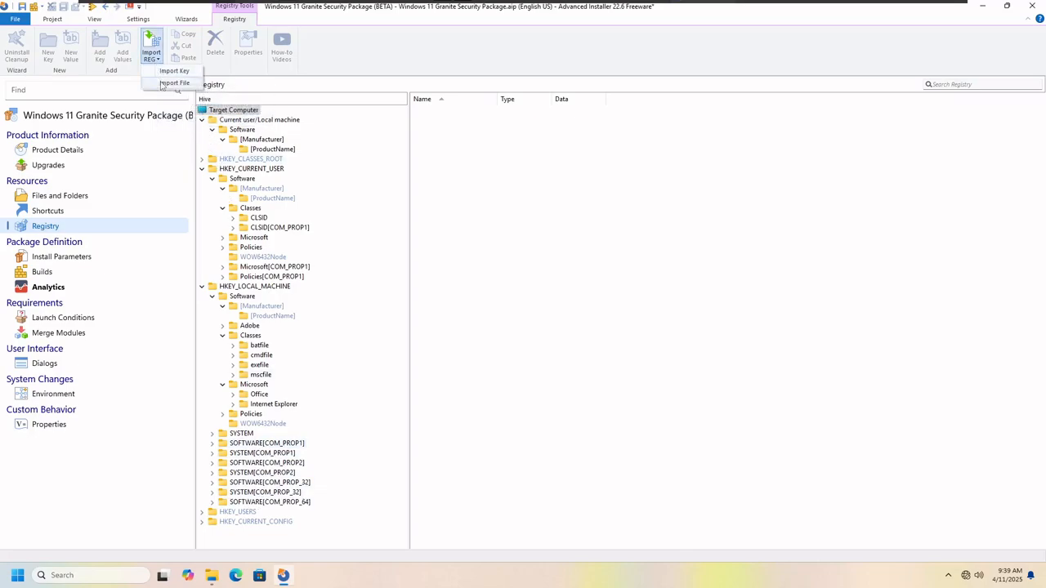
left_click(173, 82)
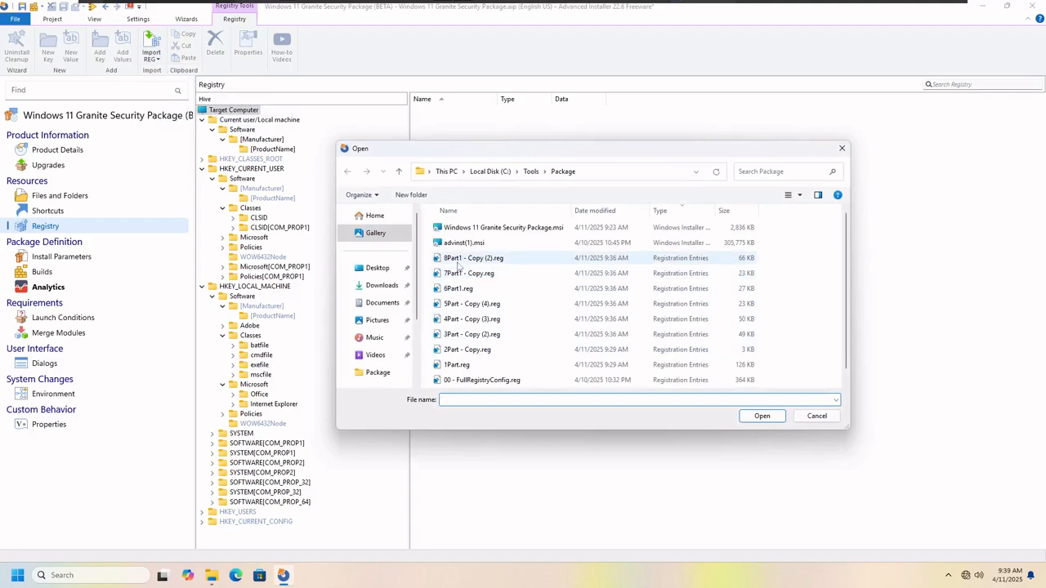
left_click(454, 261)
left_click(759, 418)
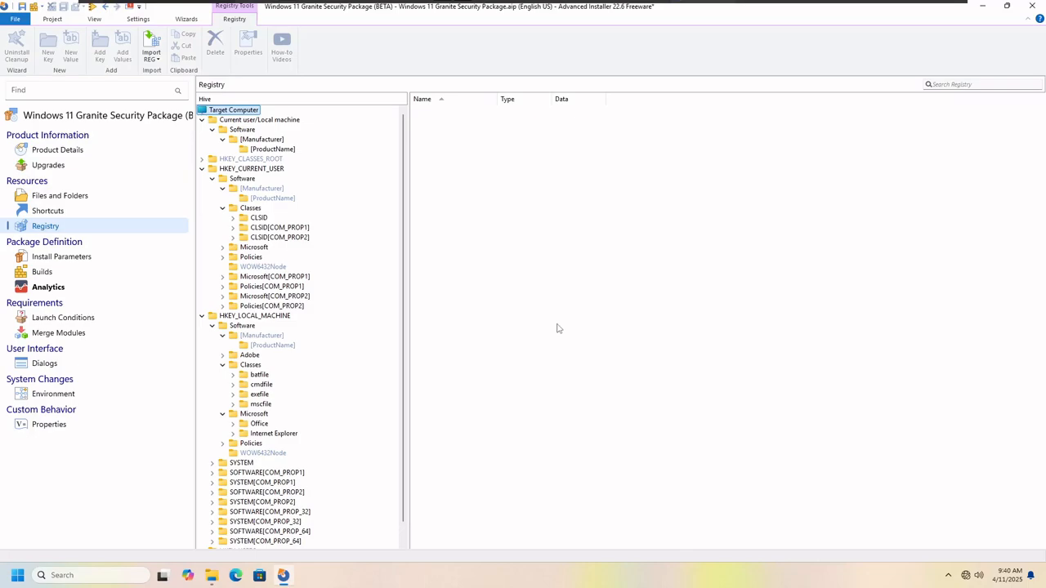
Step: Glance at the Package folder, return to the installer project's build configuration, and rebuild the MSI package
left_click(211, 575)
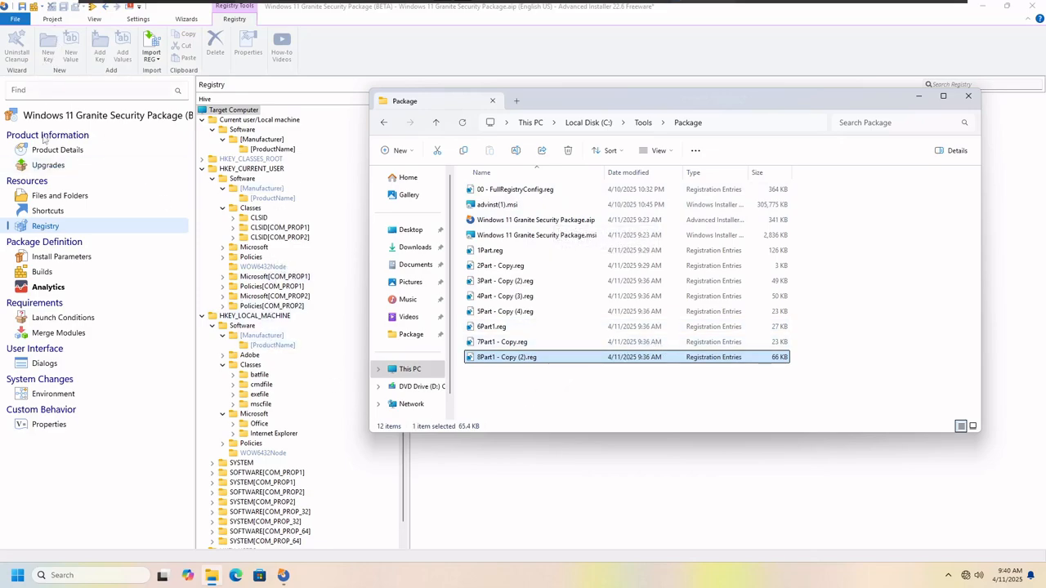
left_click(55, 274)
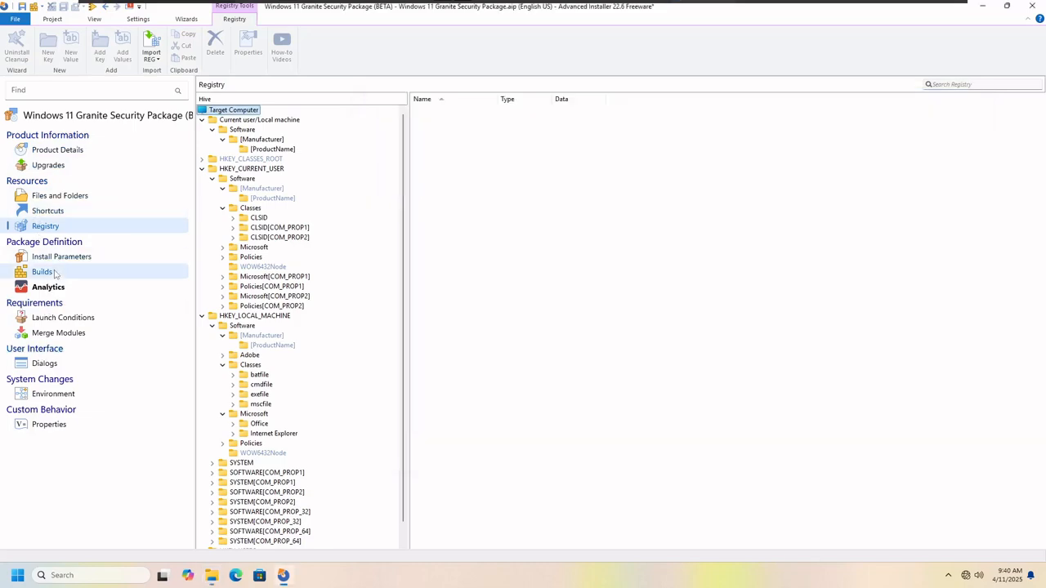
left_click(17, 58)
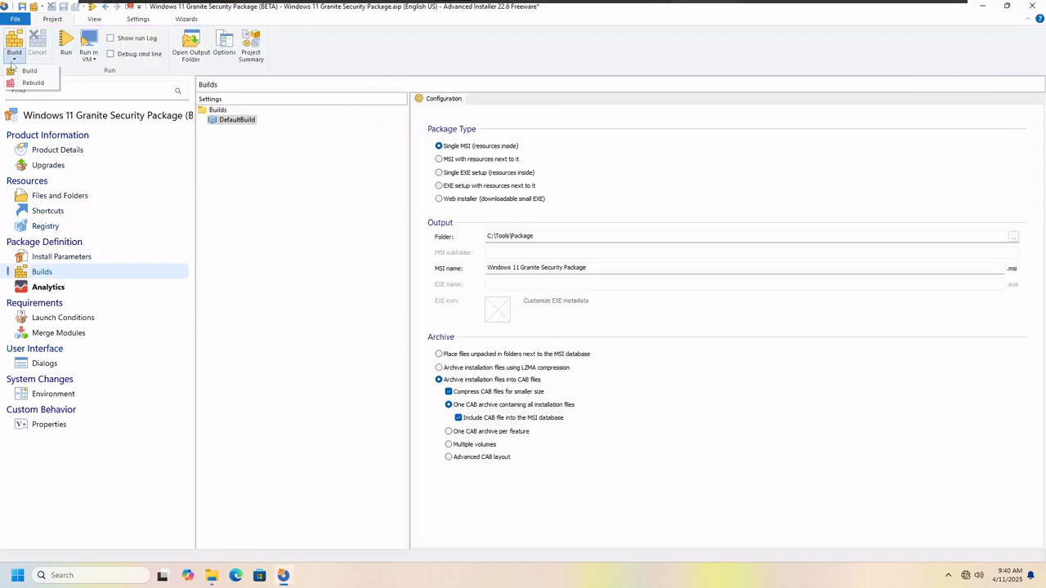
left_click(20, 82)
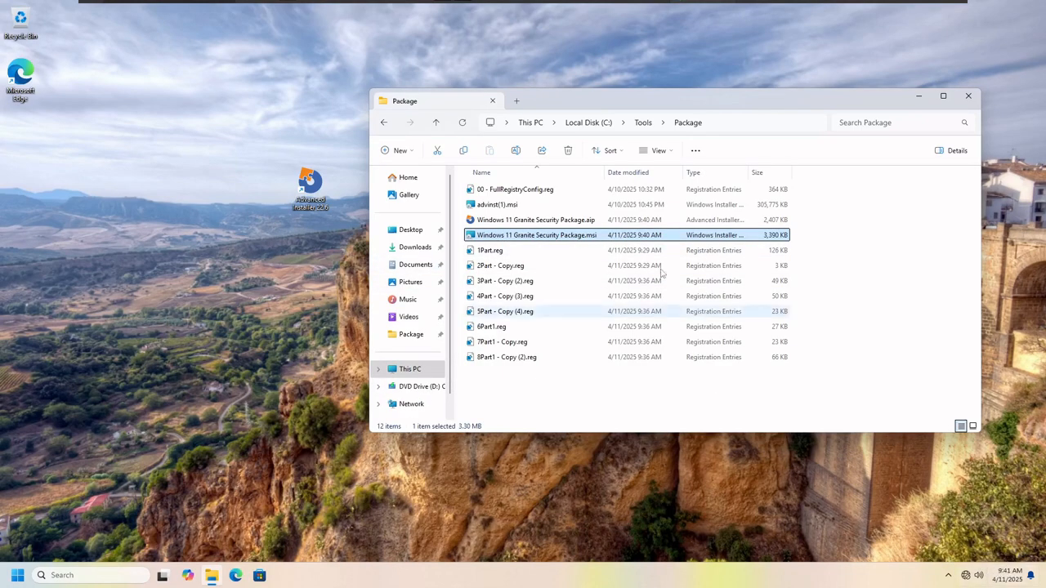
Step: Run Windows 11 Granite Security Package.msi from the Package folder, start the installation, and approve the User Account Control request
double_click(524, 240)
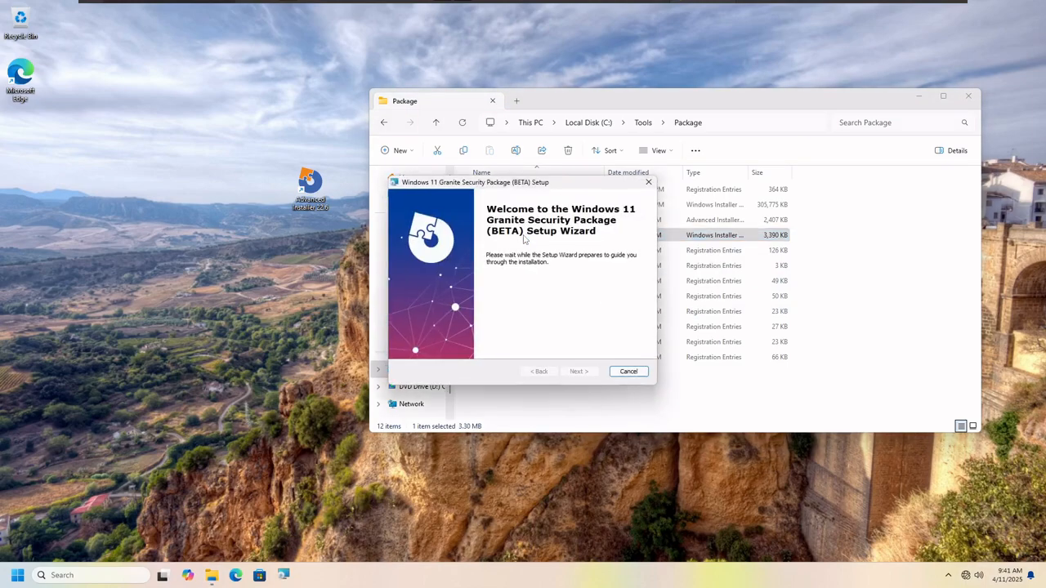
left_click(580, 371)
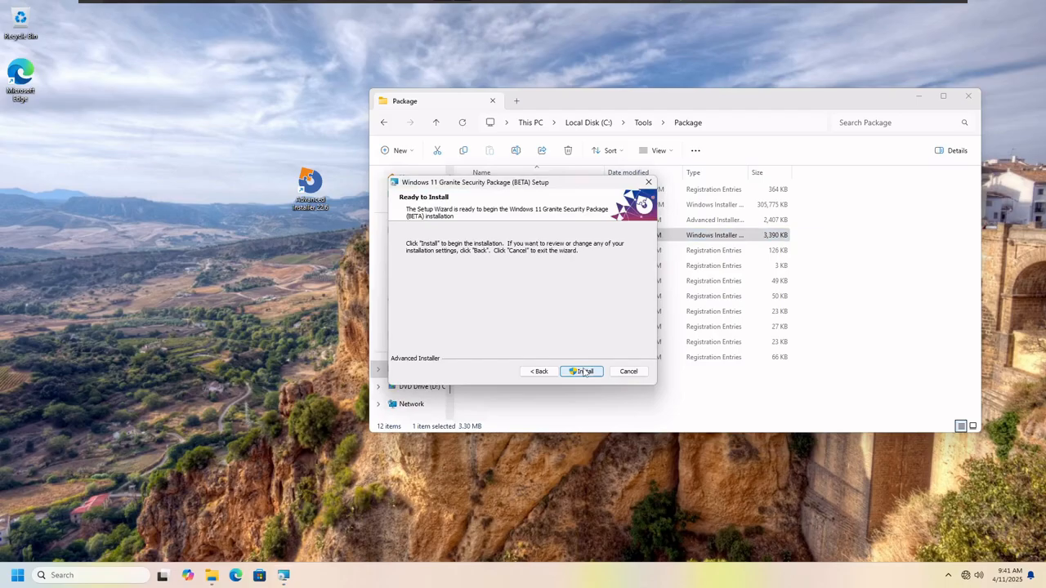
left_click(583, 371)
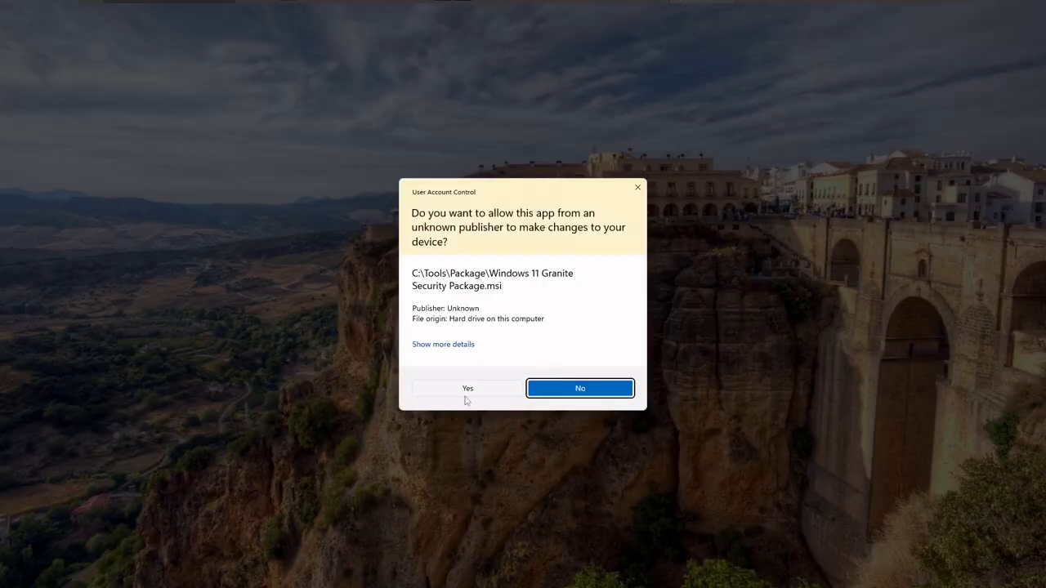
left_click(466, 395)
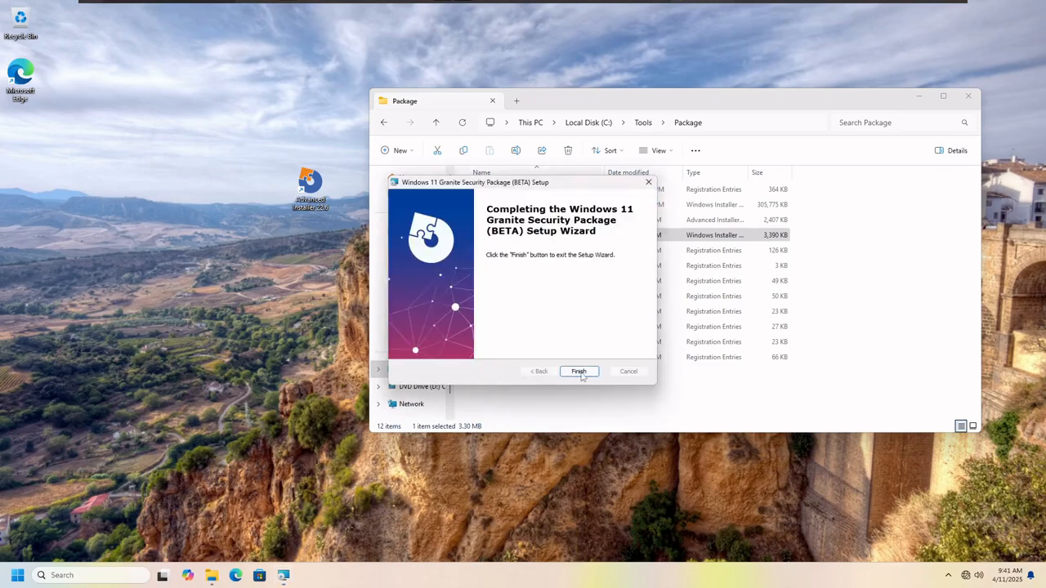
Step: Finish the Windows 11 Granite Security Package (BETA) setup wizard and restart the system immediately
left_click(578, 372)
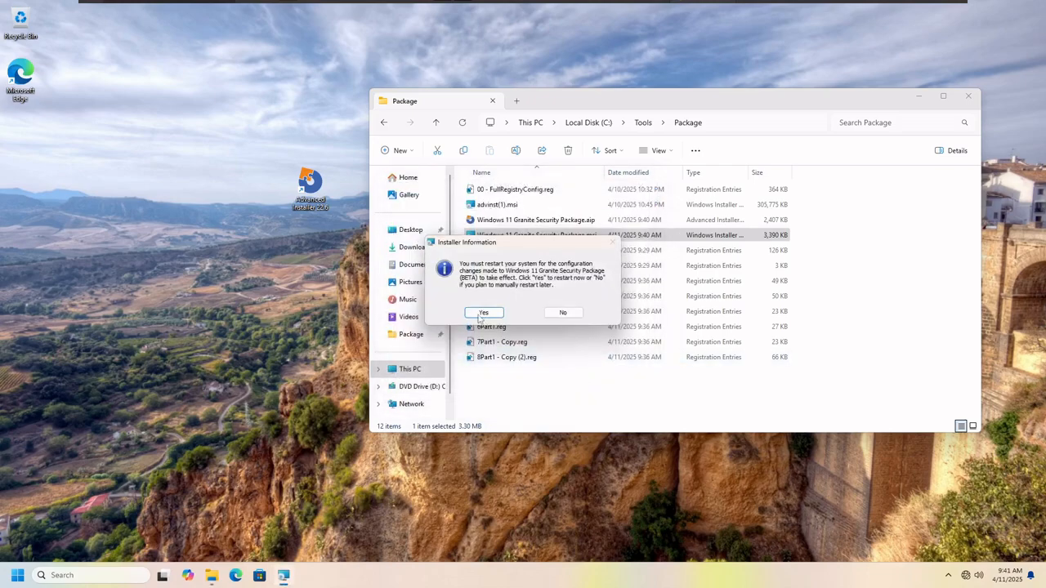
left_click(482, 314)
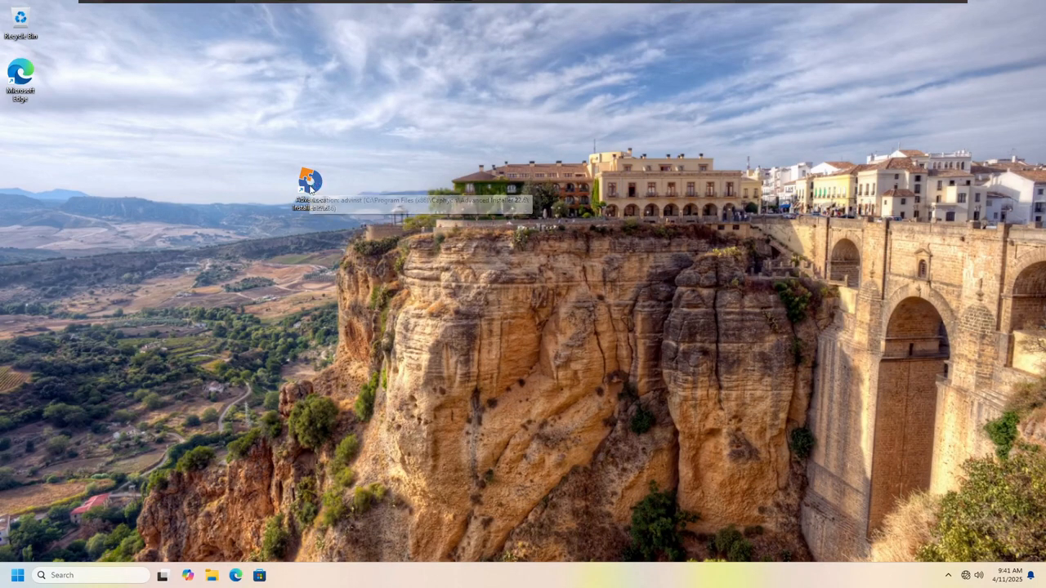
Step: Launch Advanced Installer, reopen the Windows 11 Granite Security Package.aip project, and show its registry entries
double_click(309, 184)
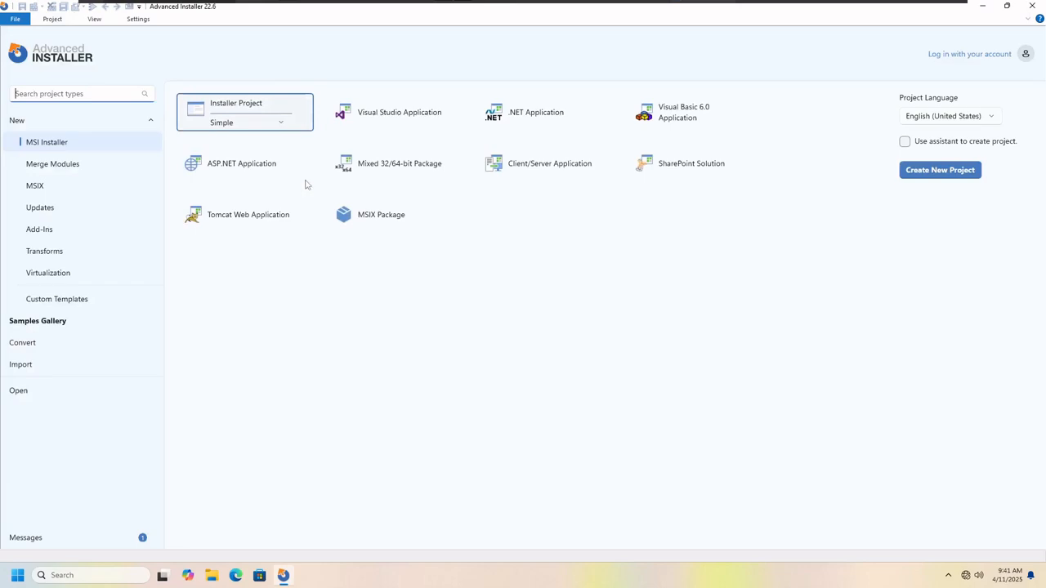
left_click(251, 105)
left_click(13, 18)
left_click(110, 47)
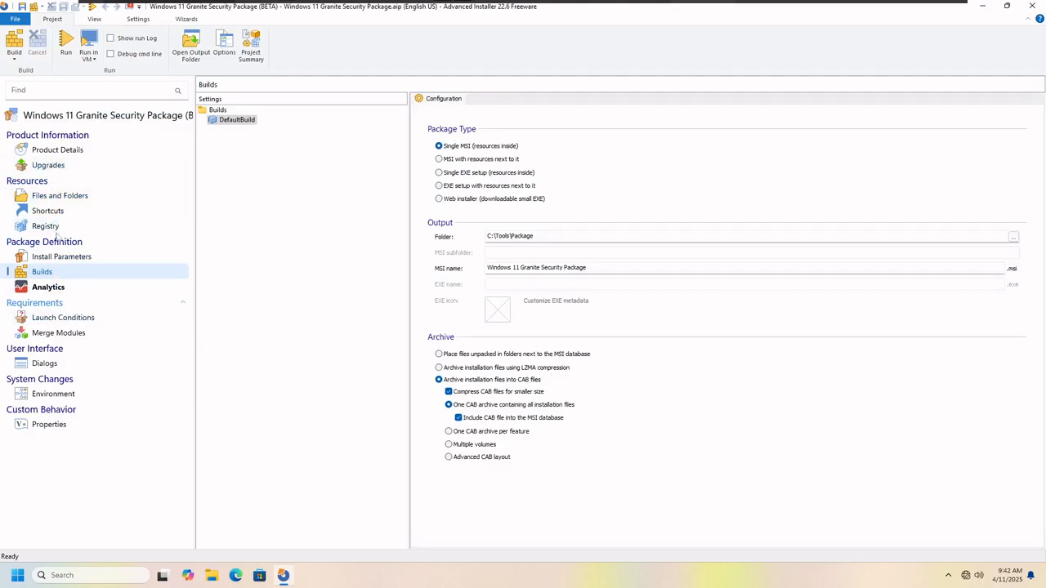
left_click(57, 226)
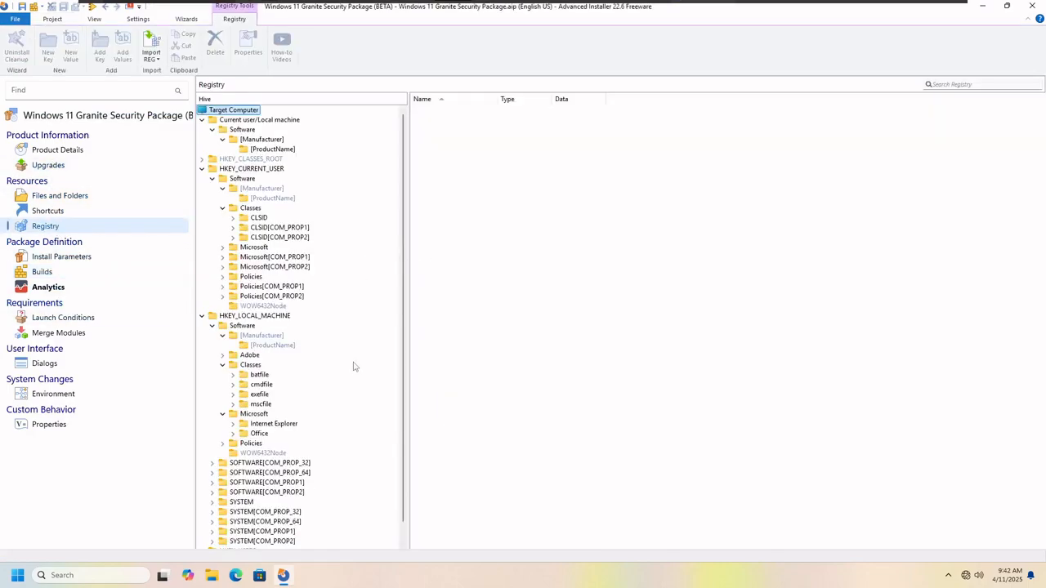
Step: Open 00 - FullRegistryConfig.reg from C:\Tools\Package in Notepad
left_click(219, 578)
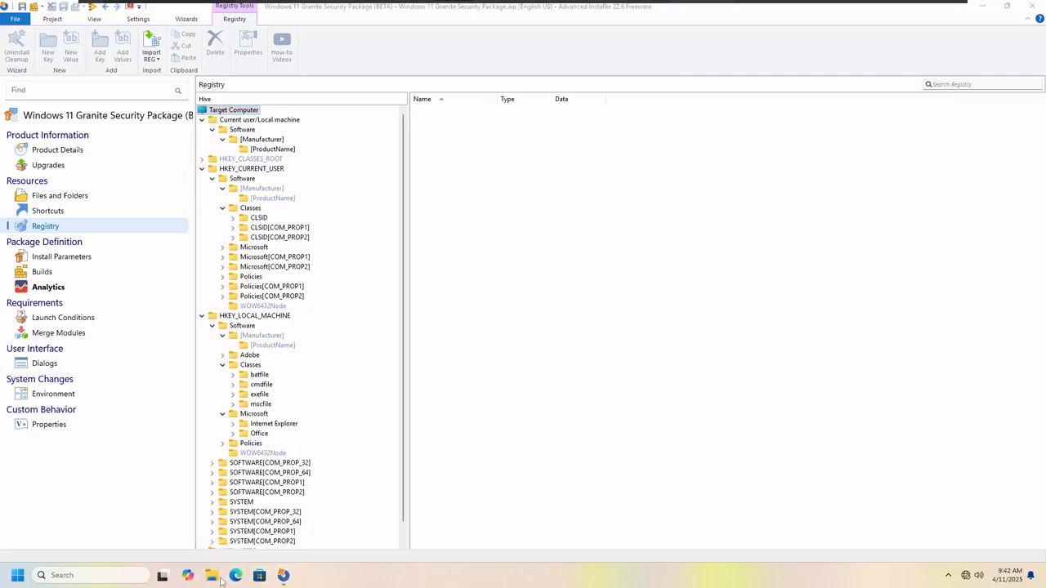
left_click_drag(394, 127, 593, 130)
left_click(470, 398)
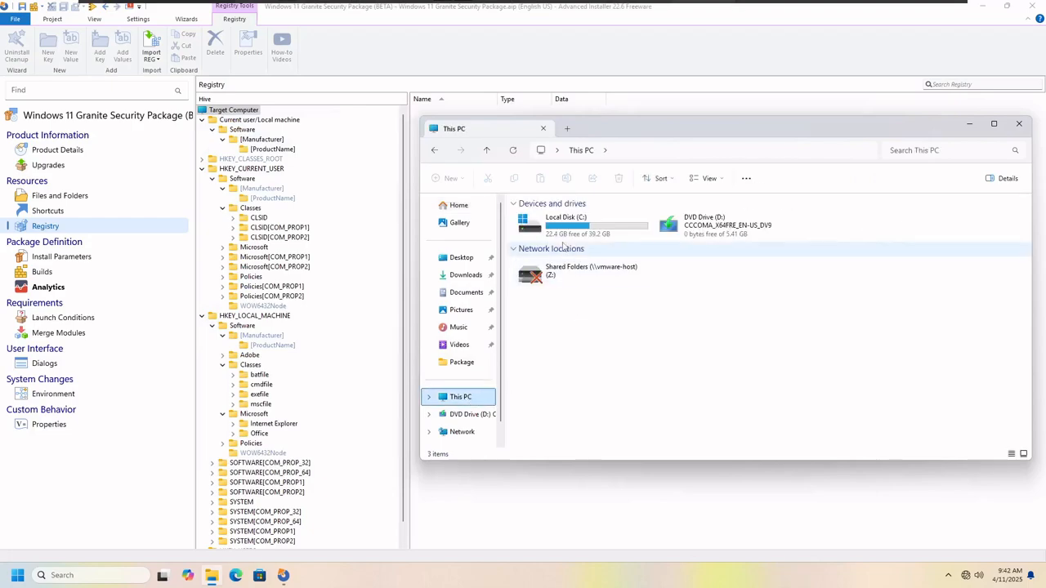
double_click(561, 233)
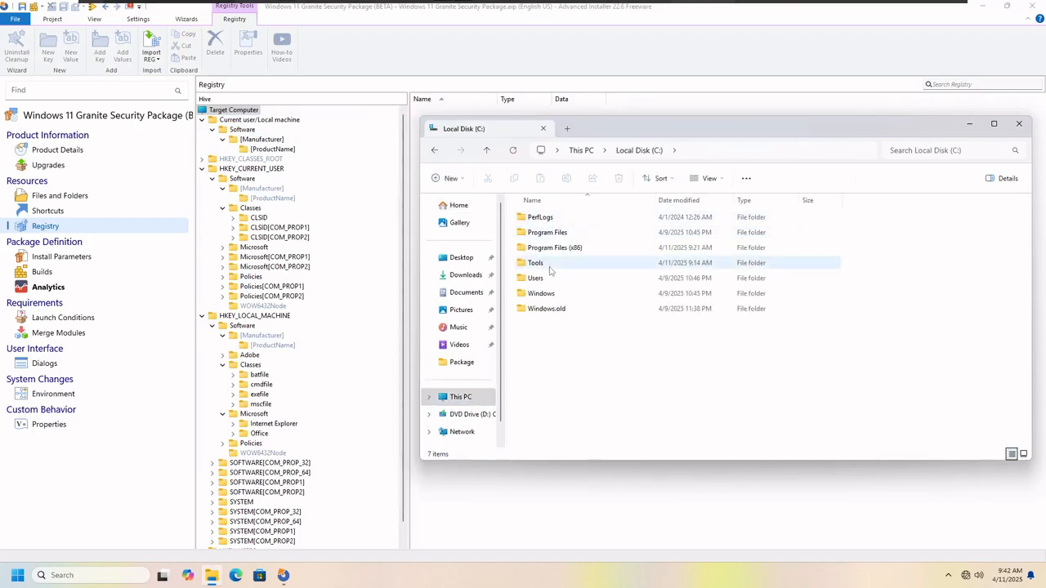
double_click(549, 265)
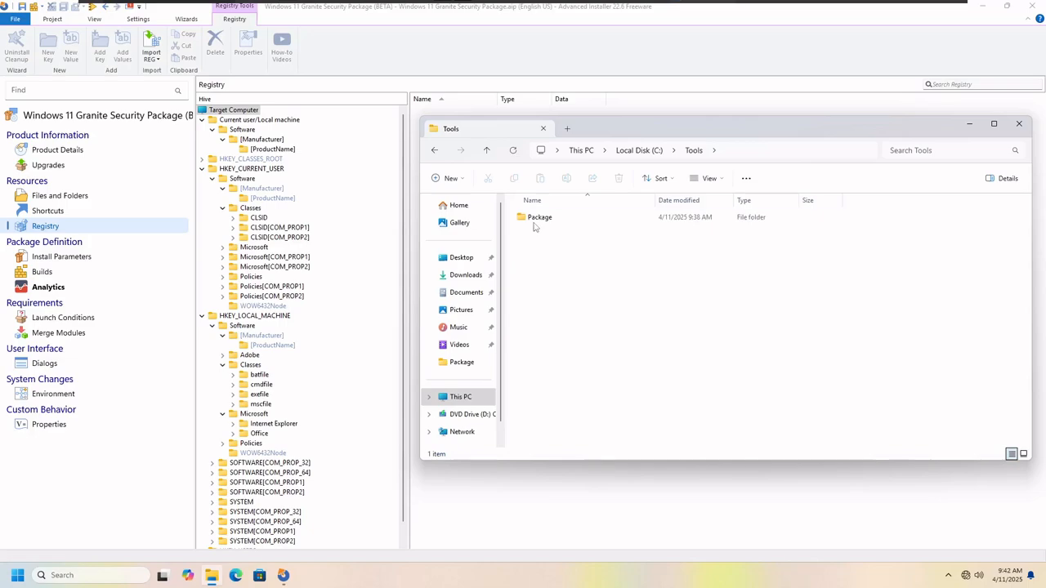
double_click(535, 224)
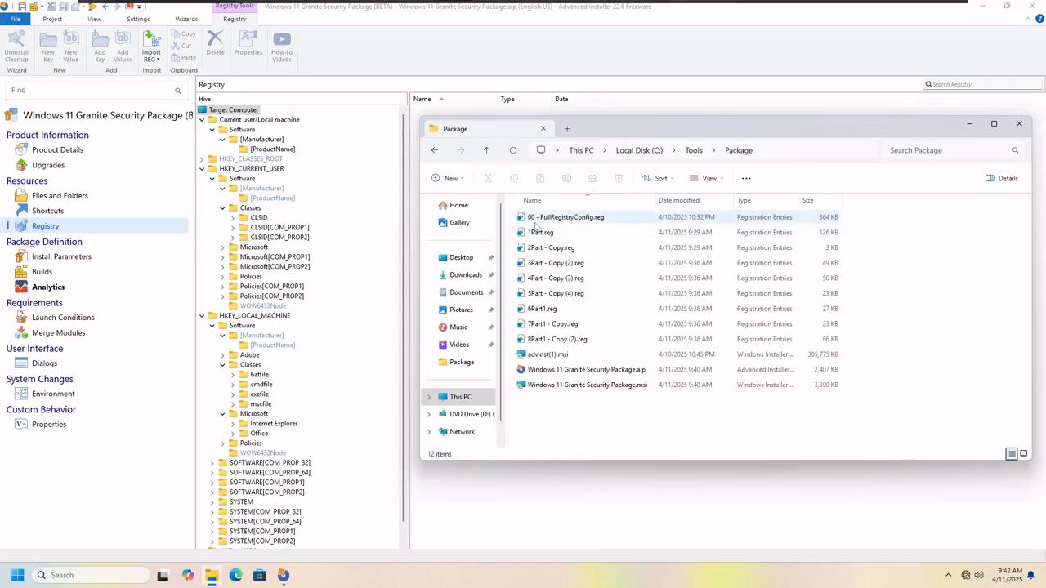
right_click(536, 217)
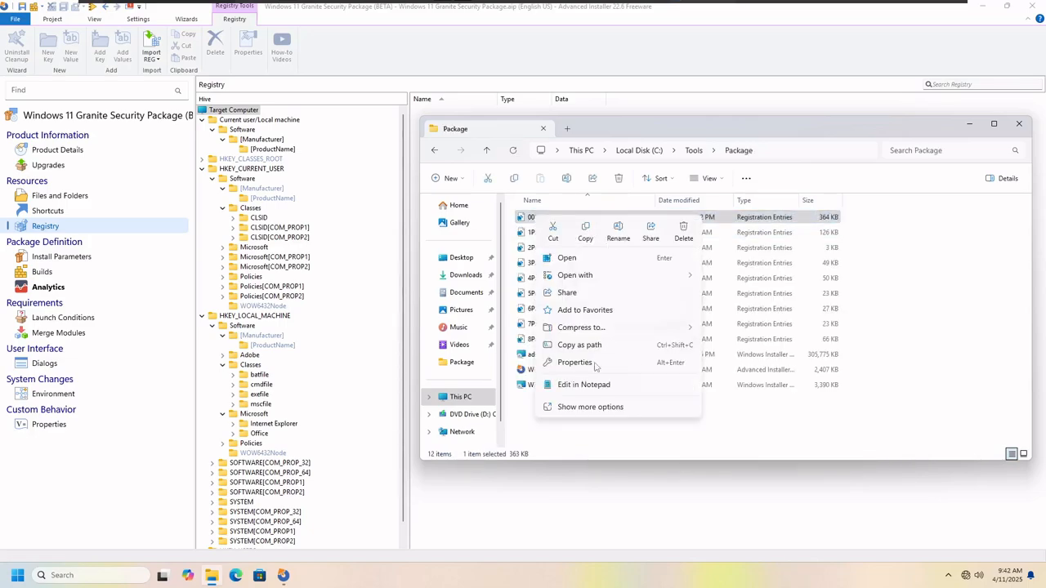
left_click(585, 384)
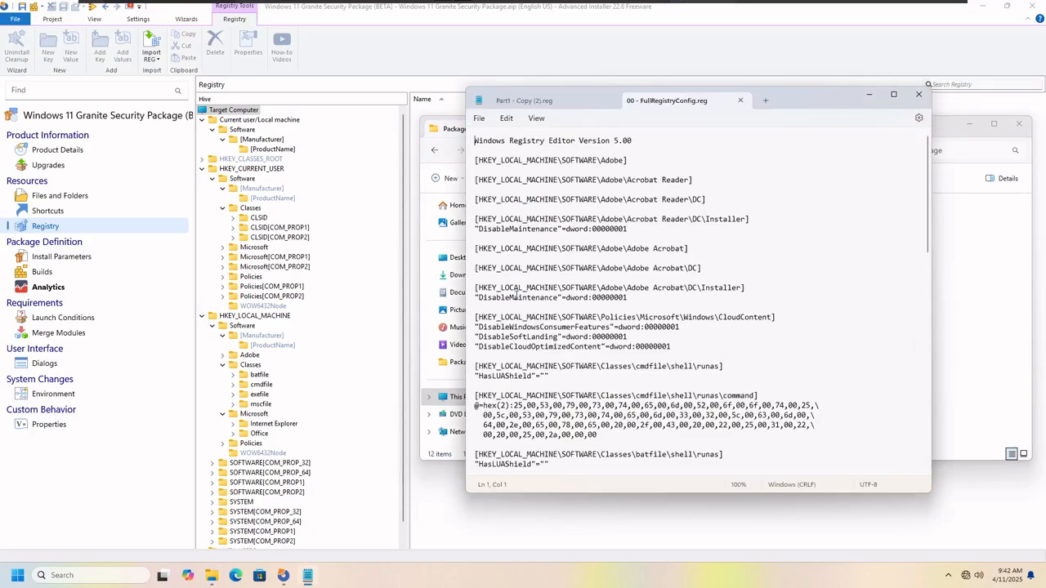
Step: Close Part1 - Copy (2).reg in Notepad without saving its changes, and minimize Notepad to return to the Package folder
left_click(610, 100)
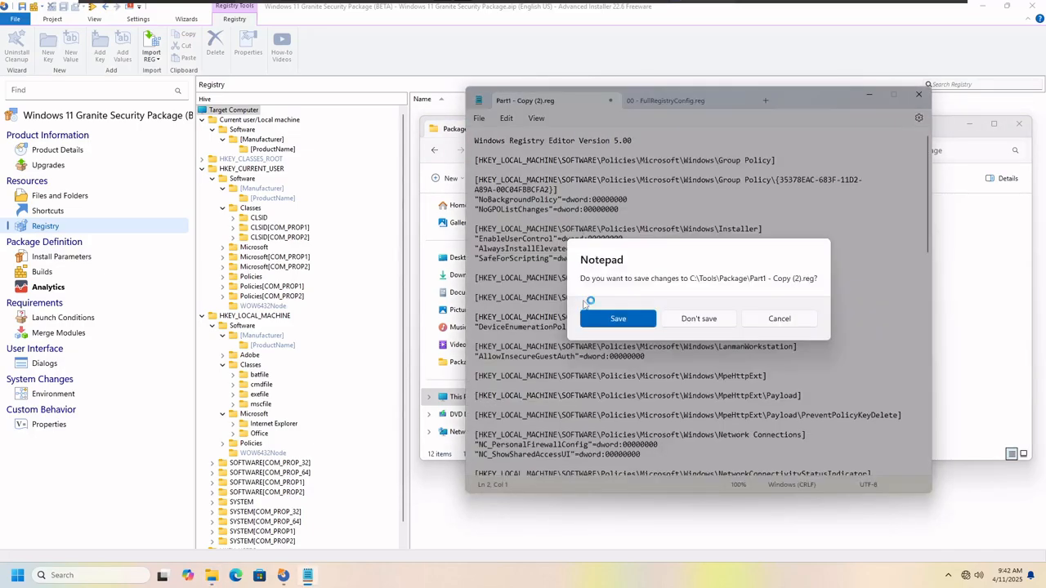
left_click(690, 319)
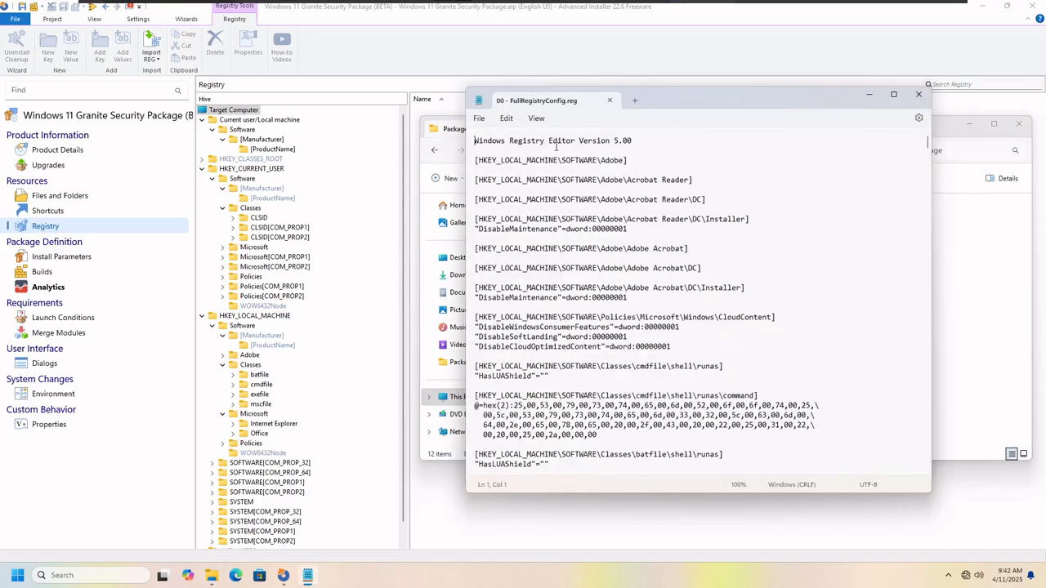
left_click(479, 118)
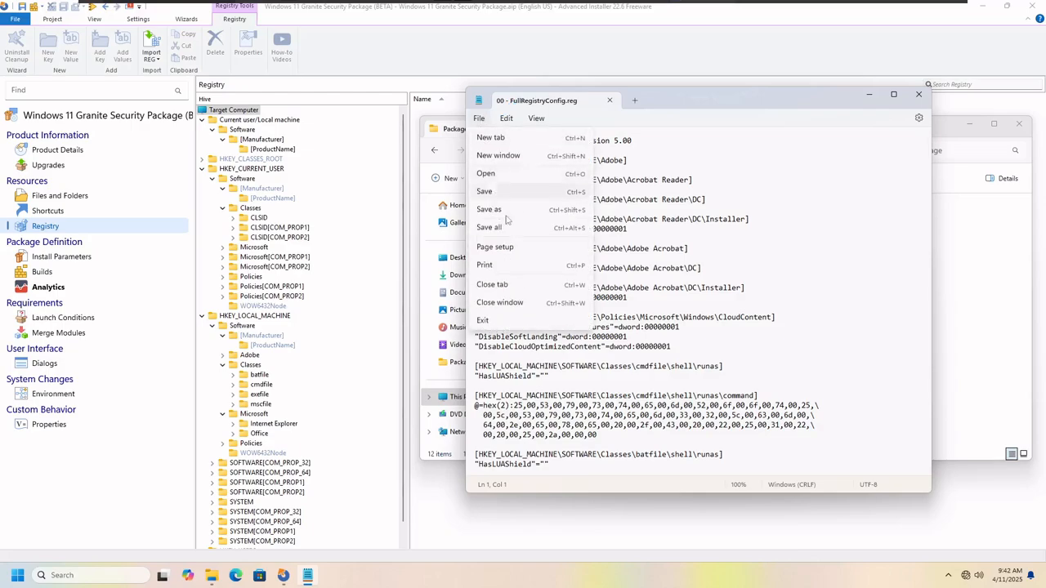
left_click(679, 217)
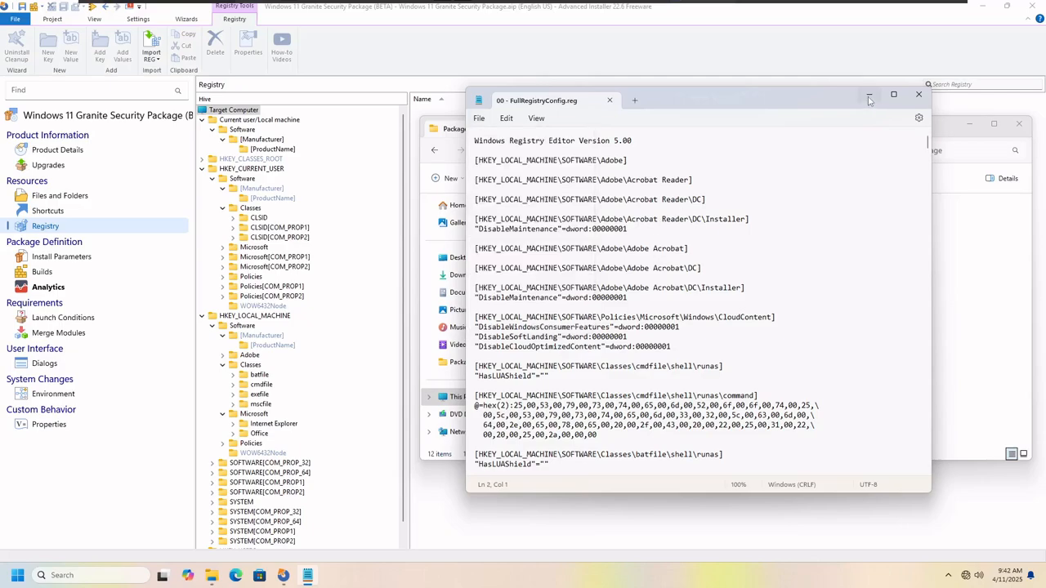
left_click(869, 94)
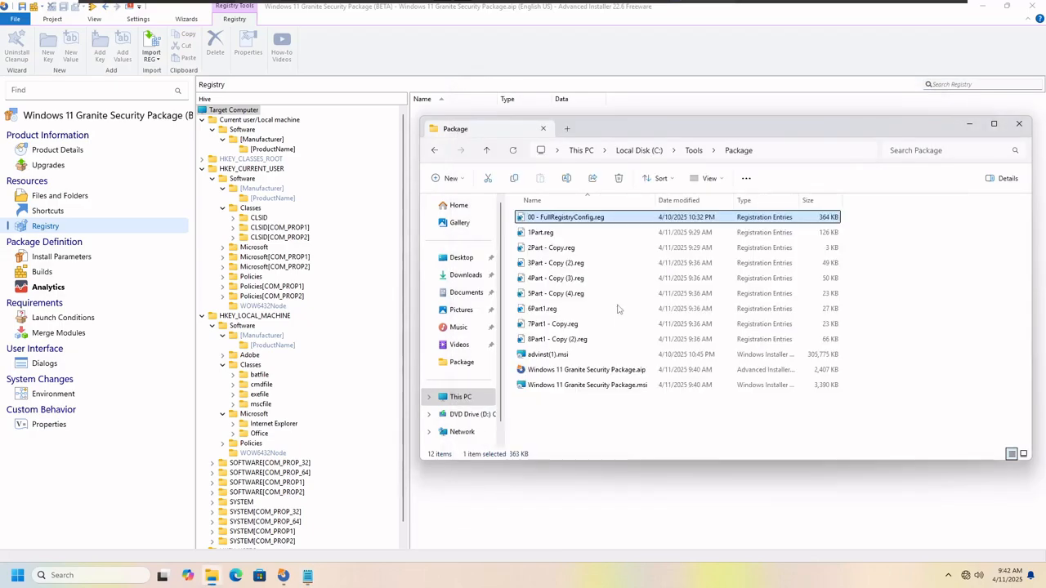
Step: View 8Part1 - Copy (2).reg from the Package folder in Notepad and close it again
right_click(546, 347)
left_click(546, 340)
right_click(547, 339)
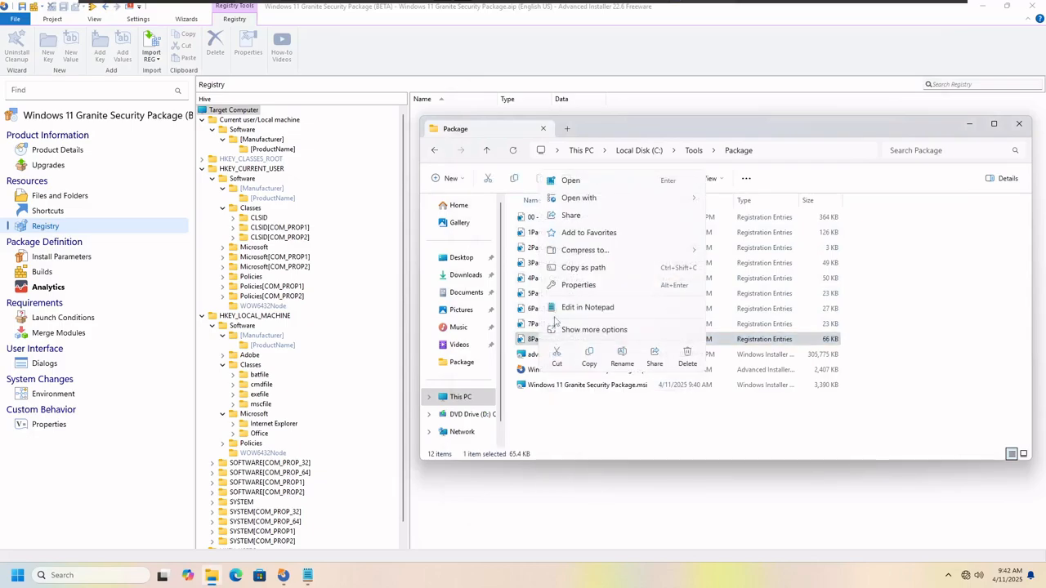
left_click(585, 313)
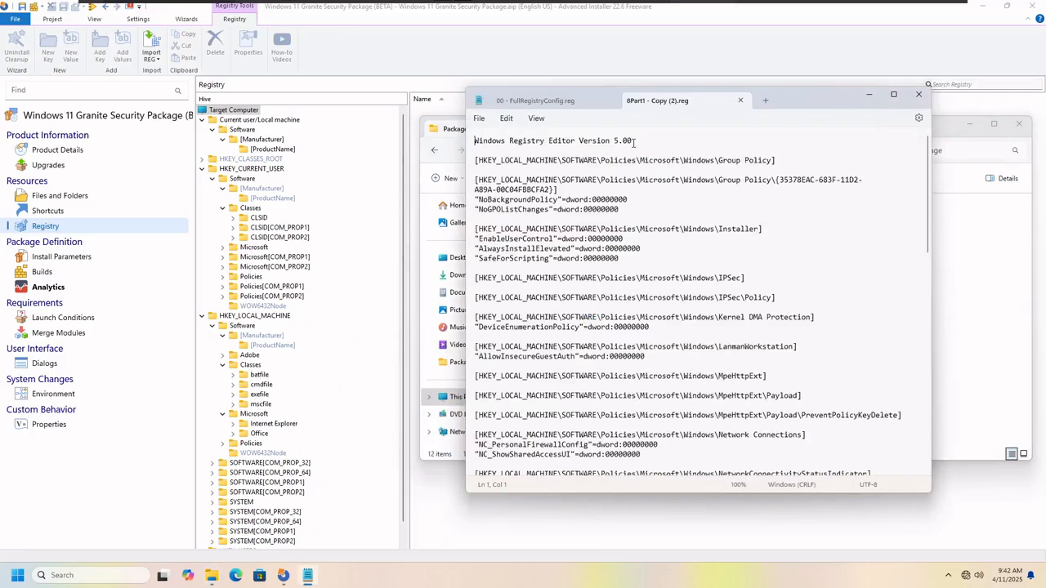
left_click(740, 100)
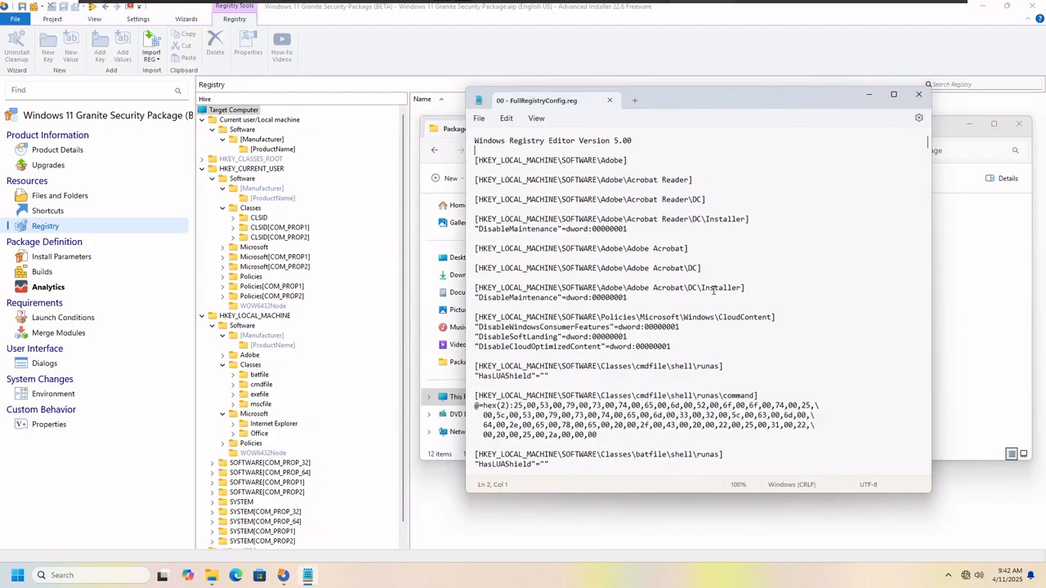
Step: Search 00 - FullRegistryConfig.reg for "granite" and highlight the HKEY_LOCAL_MACHINE\SOFTWARE\Microsoft\Windows\CurrentVersion\Policies\System key path above the match
scroll(713, 290, "down", 9)
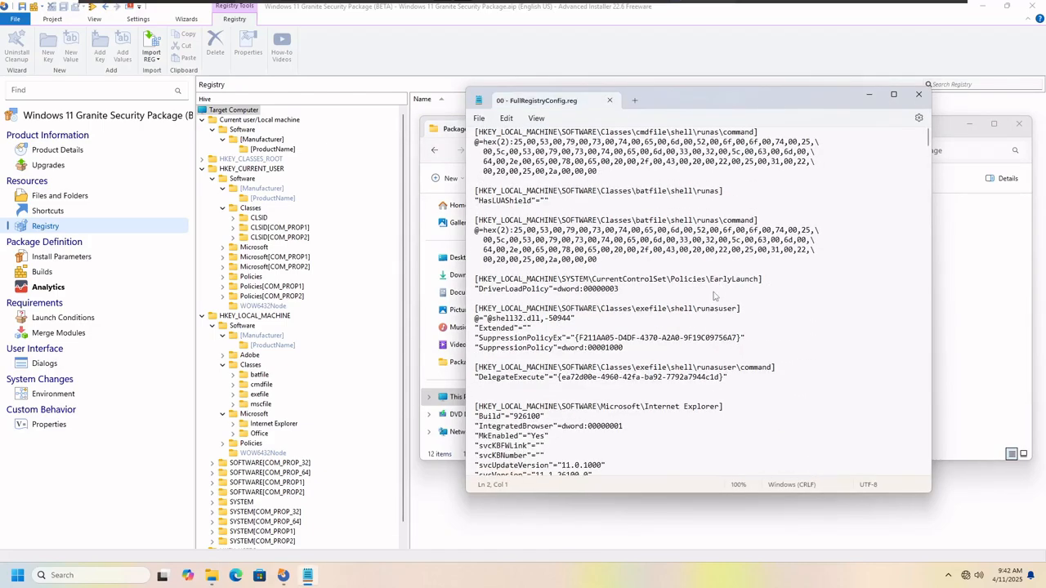
key("ctrl+f")
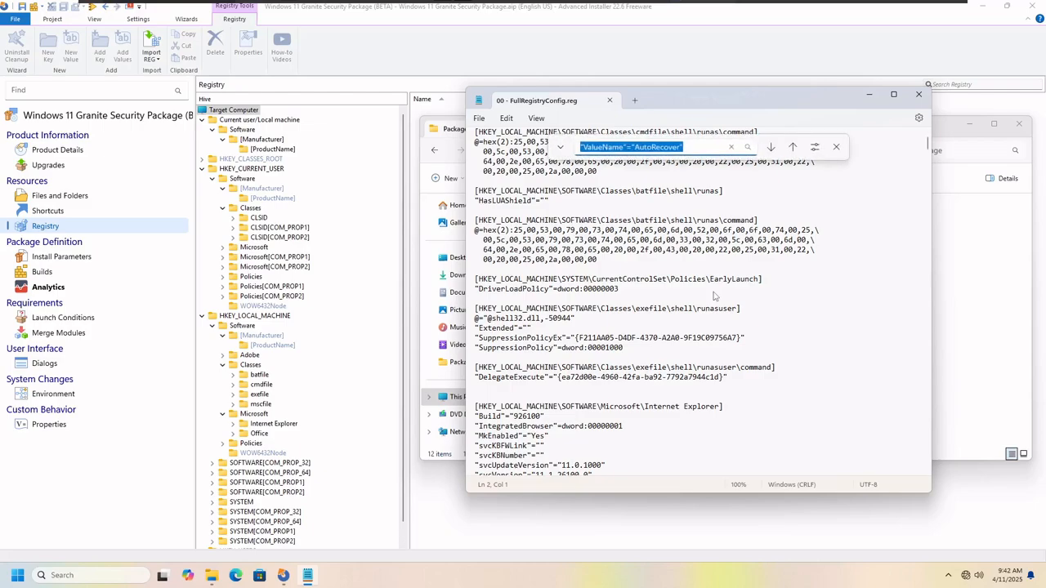
type("granite")
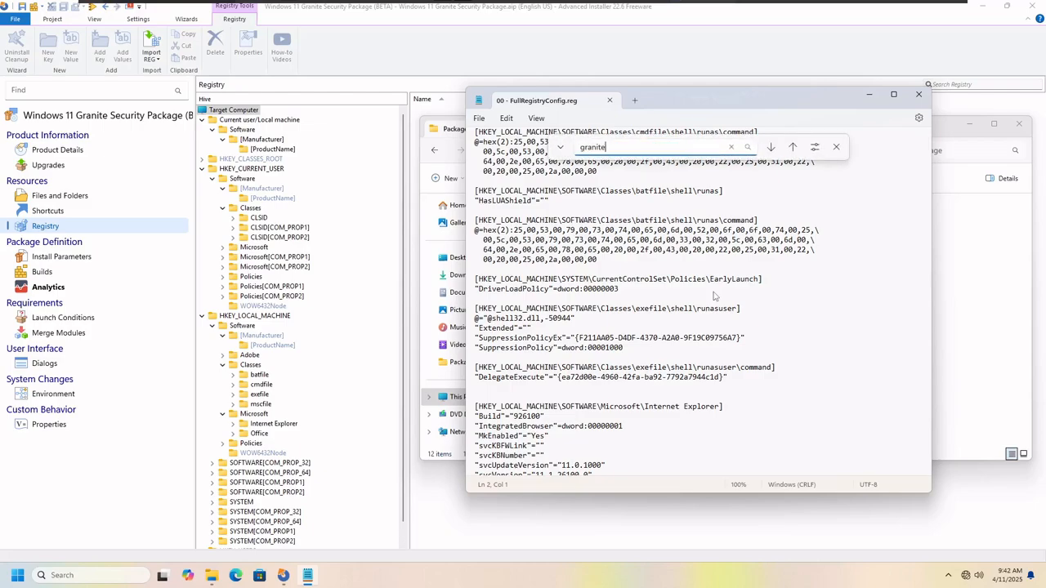
key("Return")
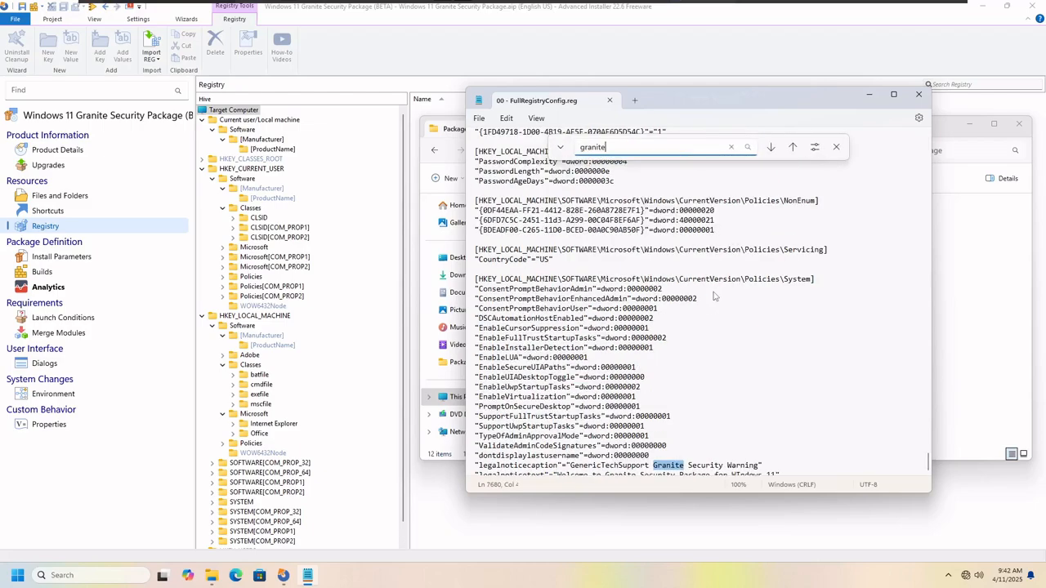
left_click(836, 149)
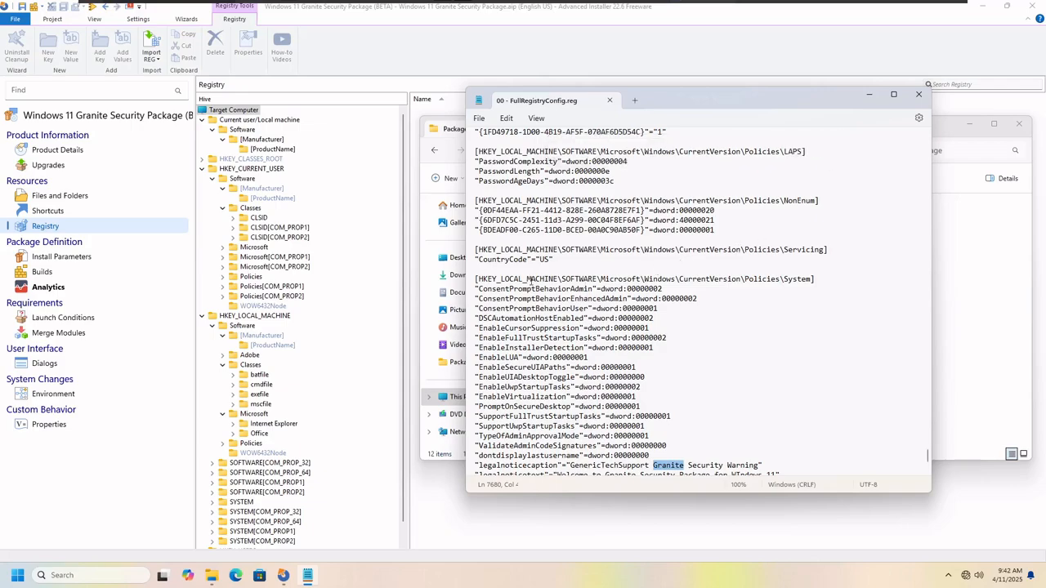
left_click_drag(480, 281, 803, 282)
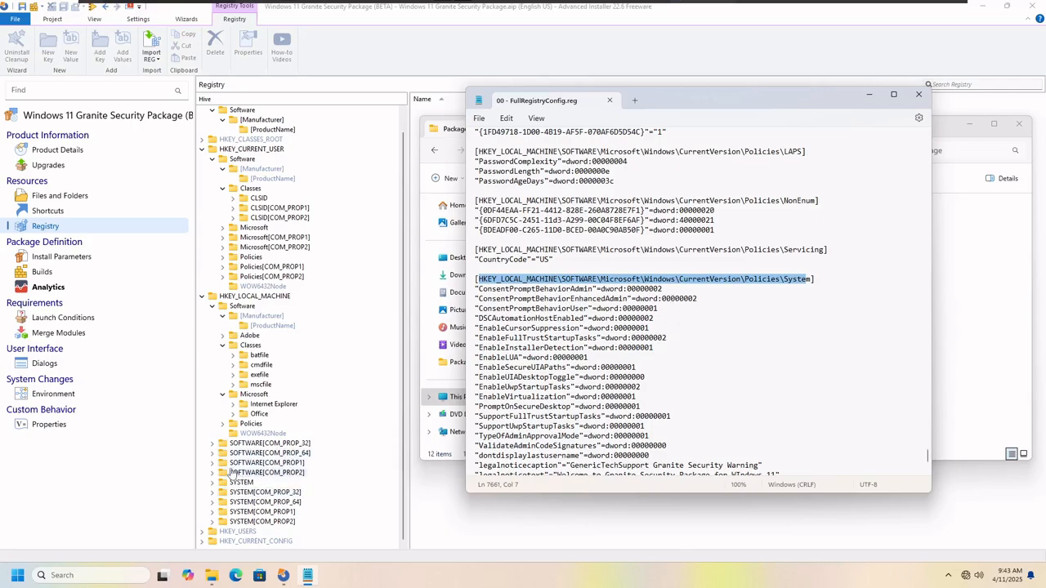
Step: Examine the SOFTWARE[COM_PROP_32] branch under HKEY_LOCAL_MACHINE in the project's registry, including its Microsoft key, and select the branch
left_click(213, 444)
left_click(222, 463)
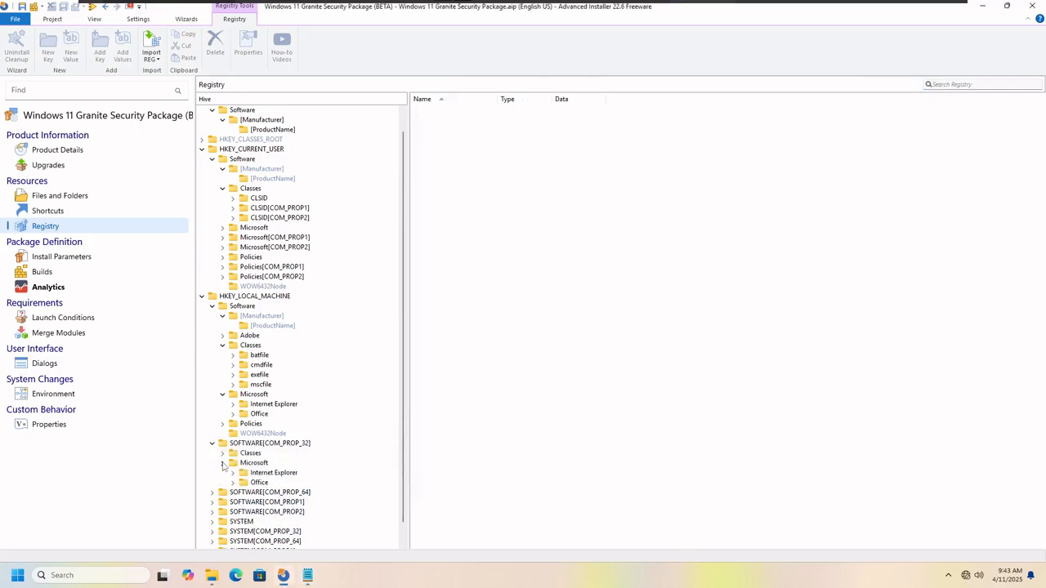
left_click(212, 444)
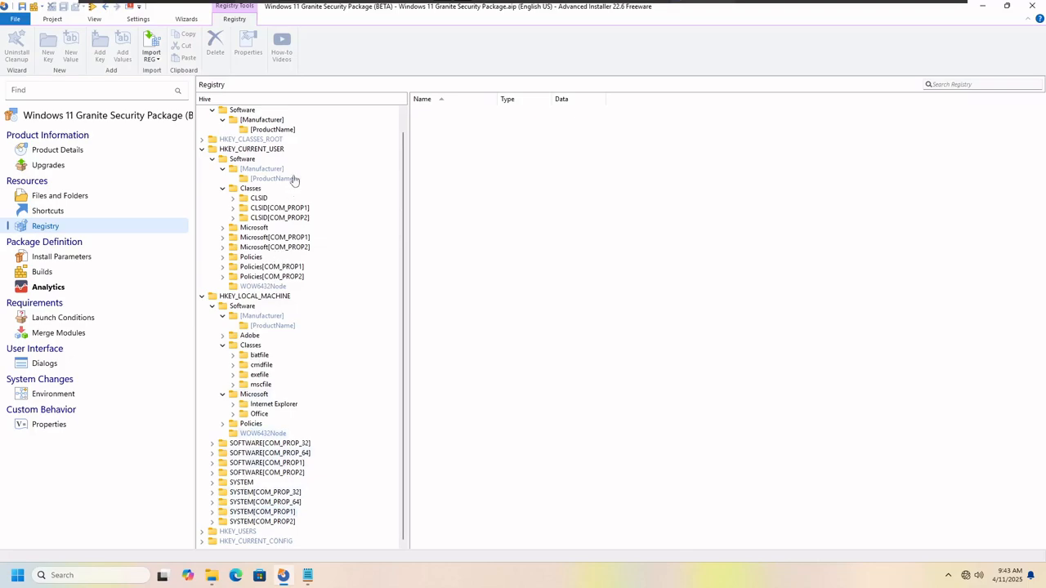
scroll(285, 392, "up", 1)
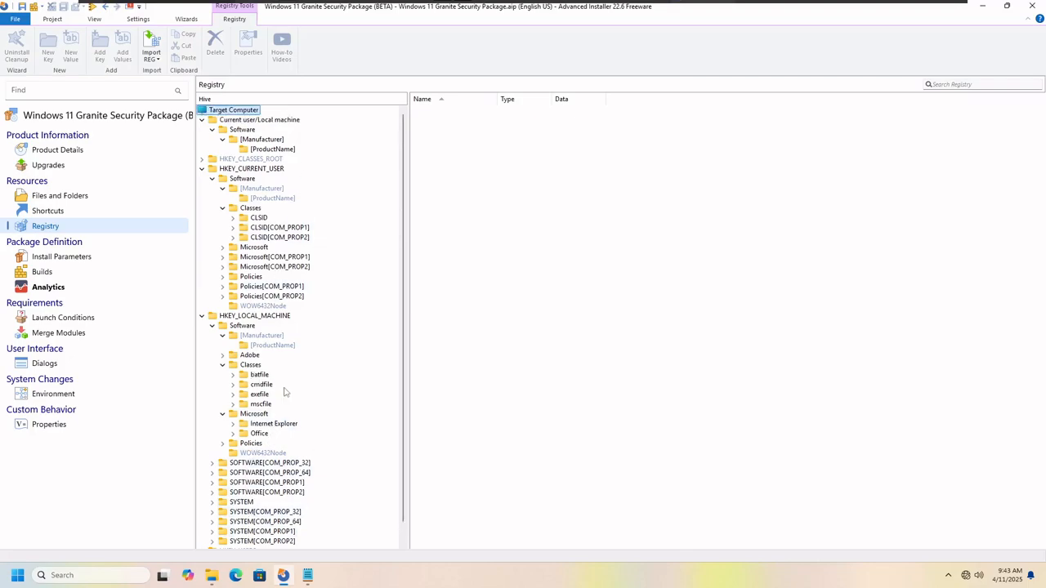
scroll(276, 382, "down", 1)
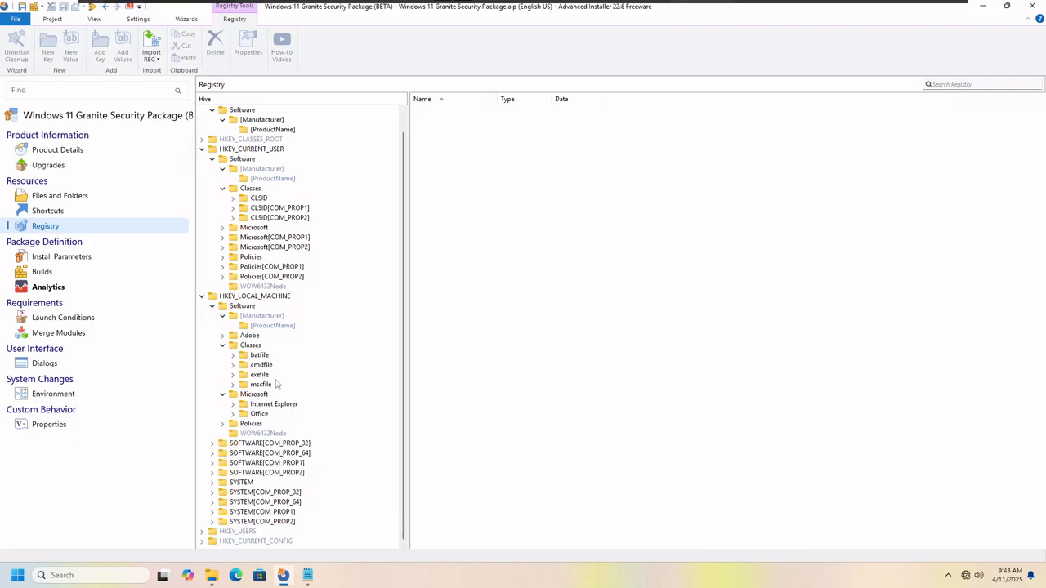
left_click(265, 445)
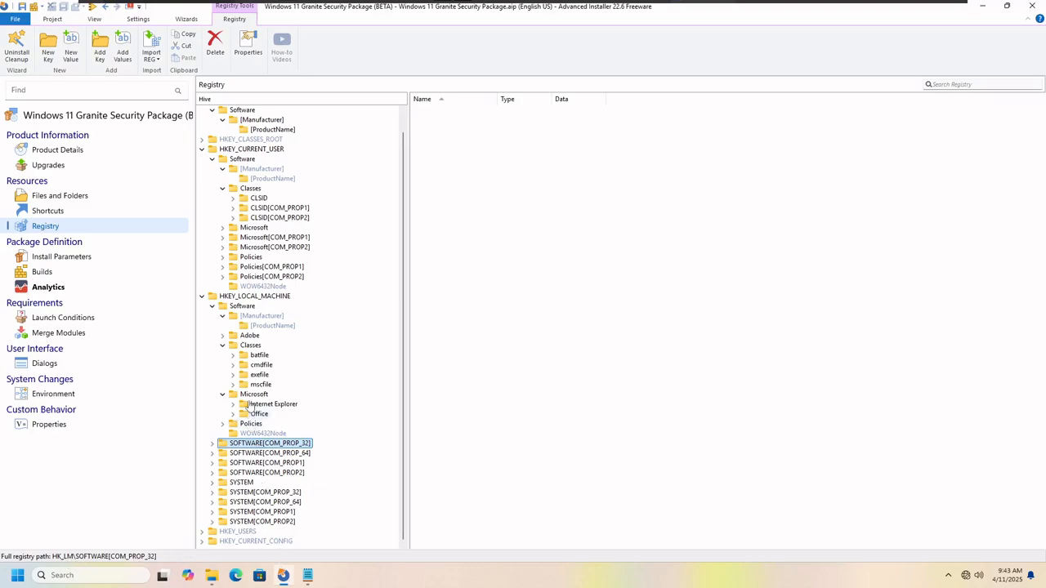
Step: Review the values under the CurrentVersion\Policies\System key in 00 - FullRegistryConfig.reg, including the legal notice entries
left_click(307, 575)
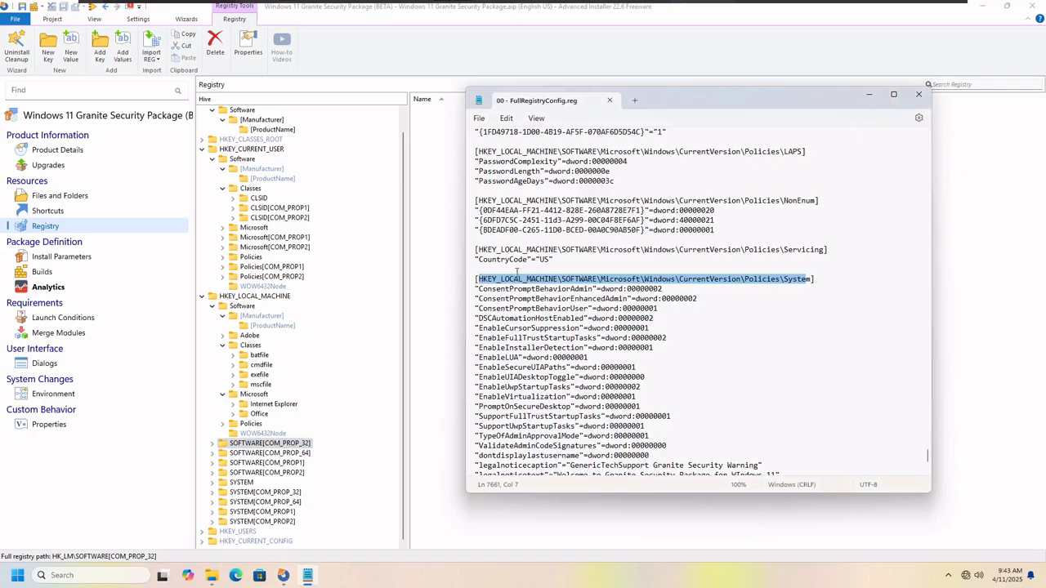
scroll(595, 397, "down", 2)
scroll(594, 398, "down", 1)
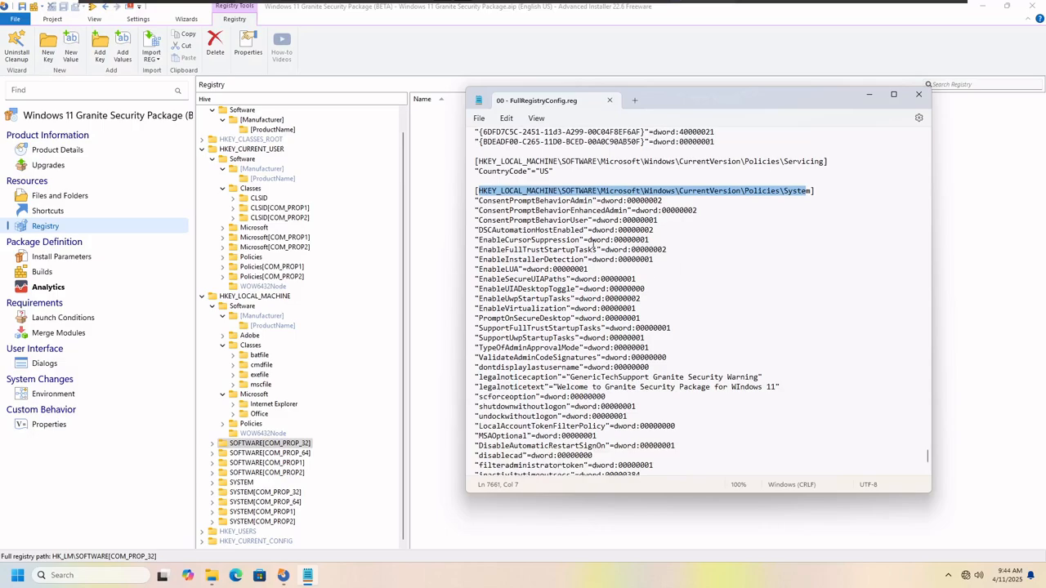
scroll(592, 245, "down", 2)
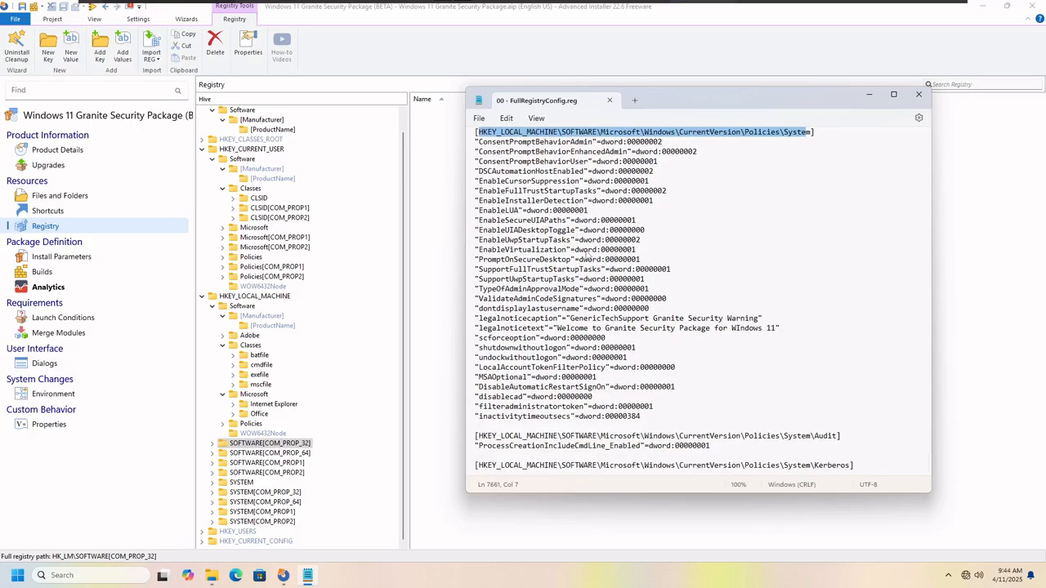
scroll(587, 270, "up", 2)
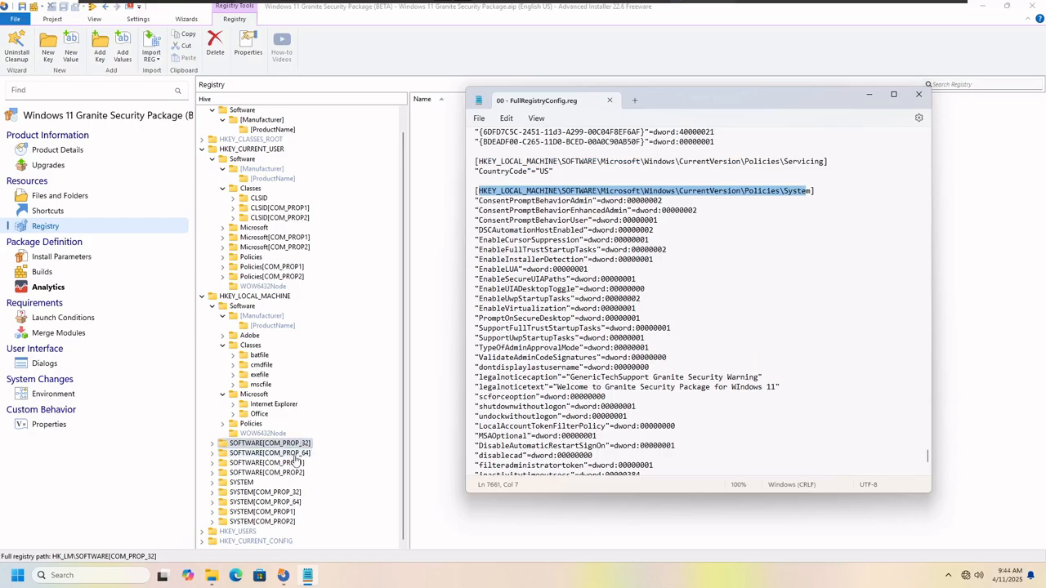
Step: Correct the capitalisation in the legalnoticetext value so it reads "Welcome to Granite Security Package for Windows 11", and save the file
scroll(762, 296, "down", 1)
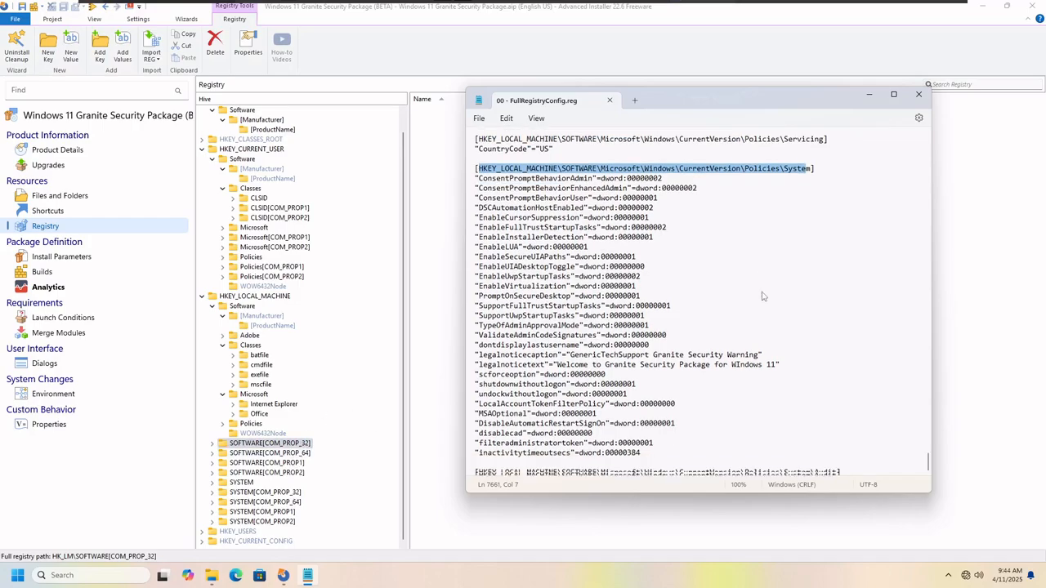
left_click(741, 355)
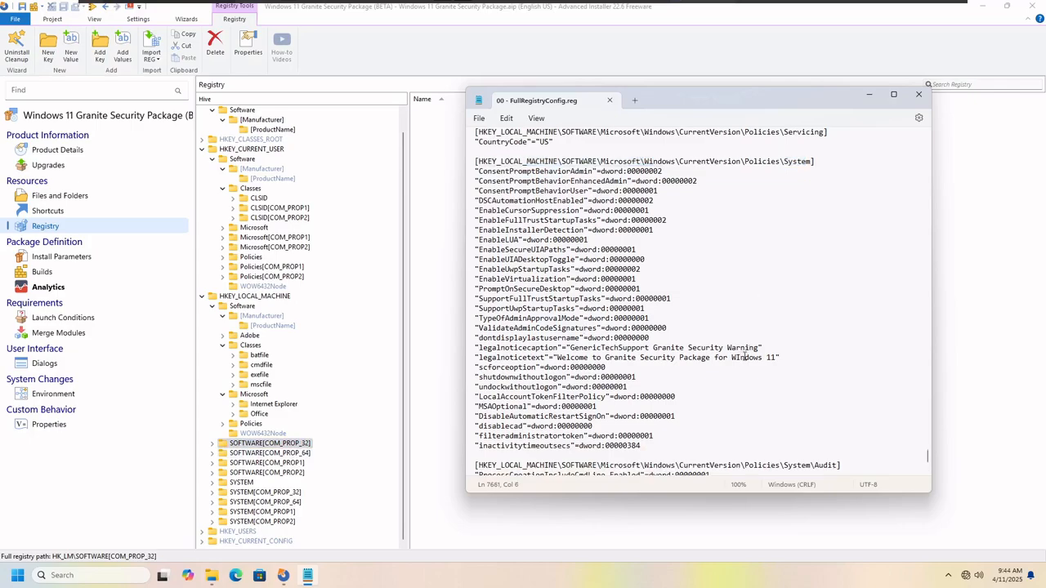
key("BackSpace")
type("i")
key("ctrl+s")
Step: Examine the SYSTEM branches under HKEY_LOCAL_MACHINE in the project's registry, including the Services key of SYSTEM[COM_PROP_32]
left_click(213, 483)
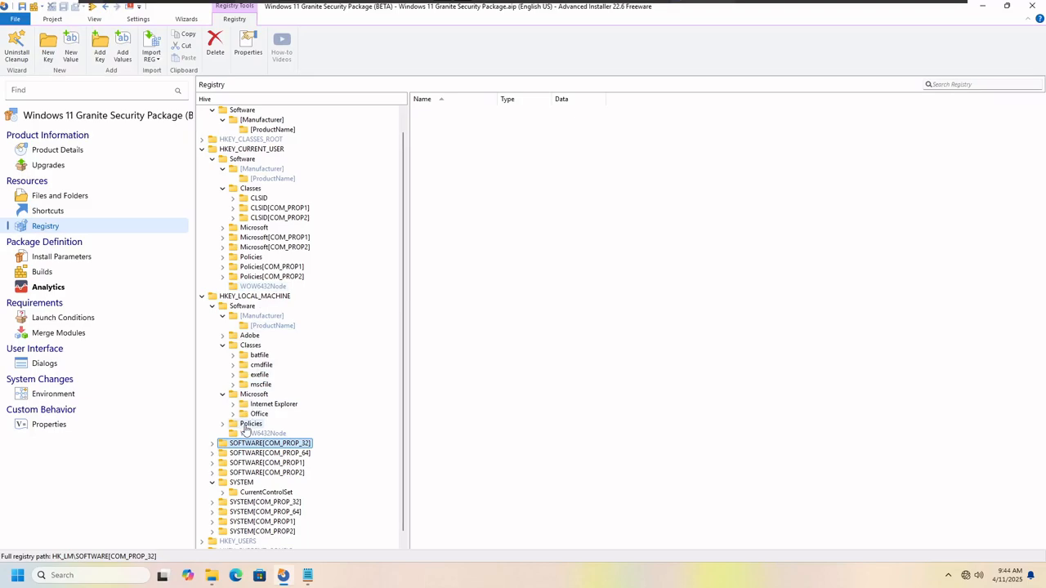
left_click(213, 307)
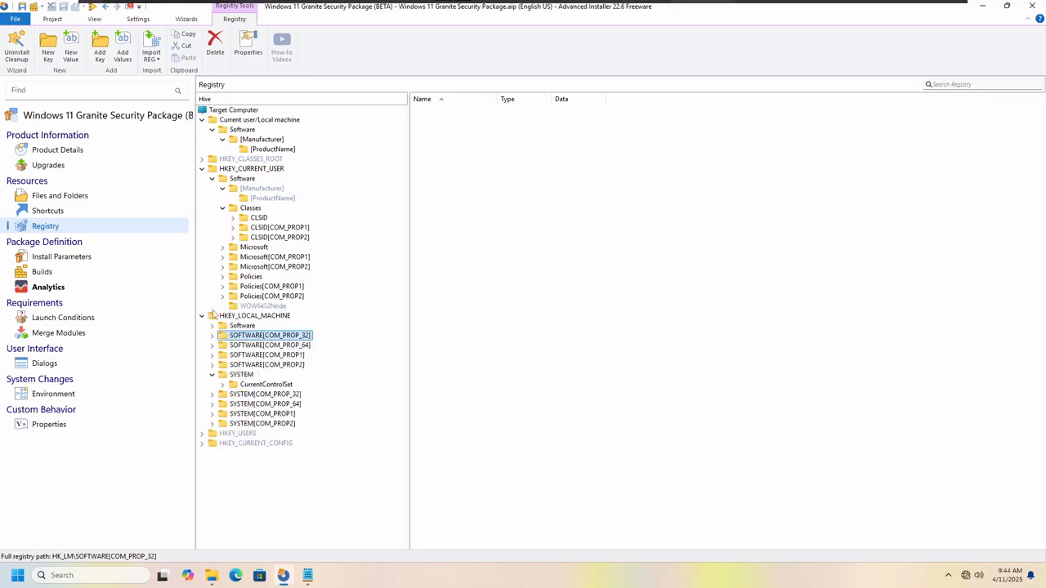
left_click(212, 366)
left_click(213, 365)
left_click(212, 375)
left_click(217, 386)
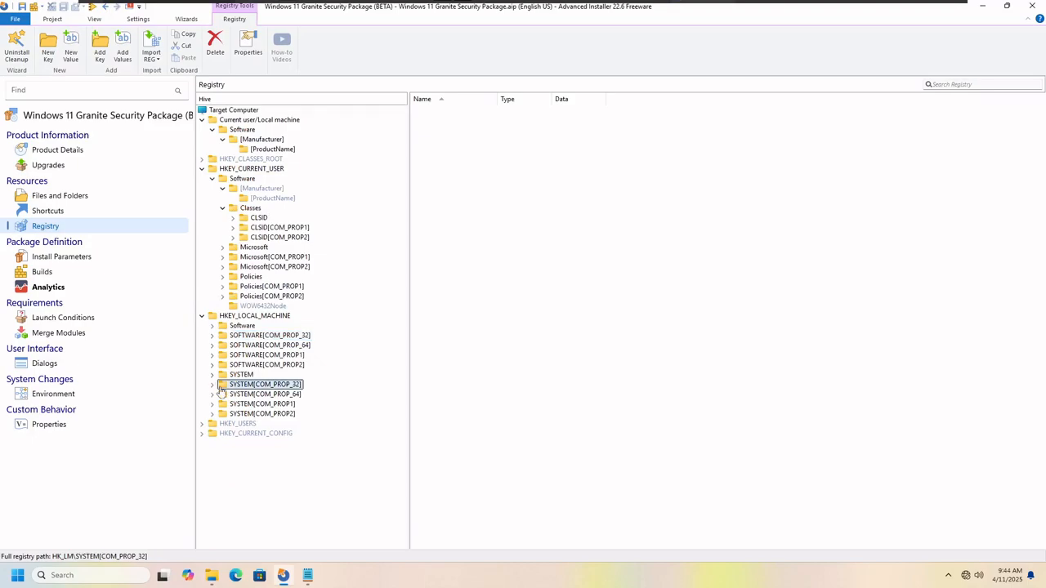
left_click(213, 385)
left_click(222, 394)
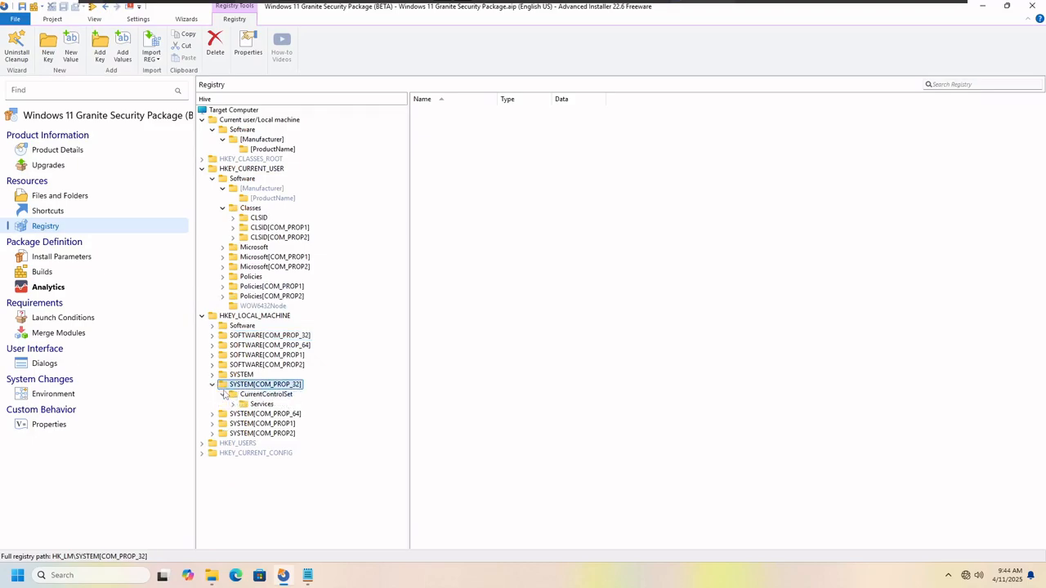
left_click(233, 404)
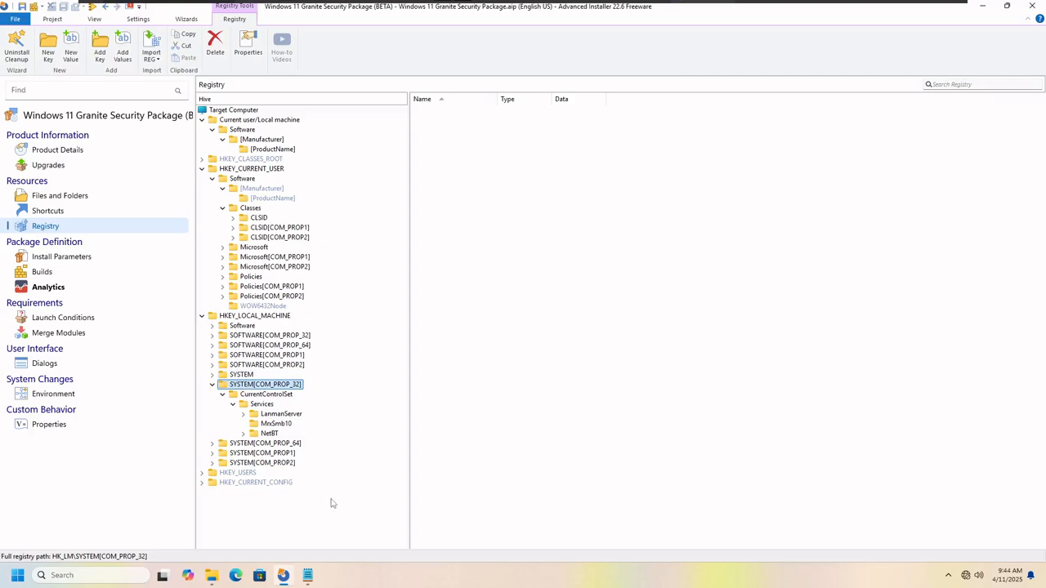
left_click(308, 575)
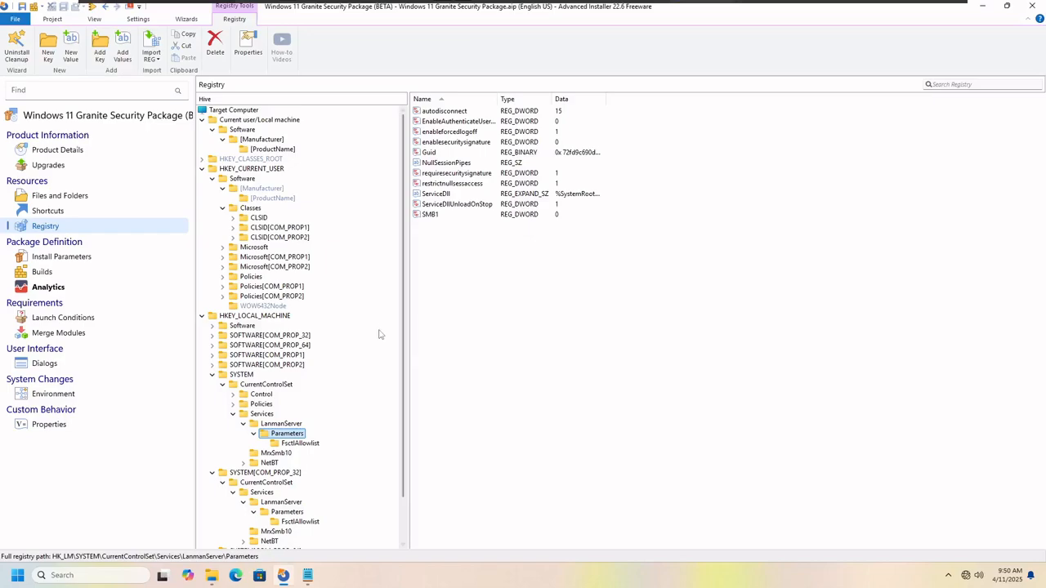
Step: Collapse the registry hives in the project tree, then close Advanced Installer and the 00 - FullRegistryConfig.reg file in Notepad
left_click(212, 374)
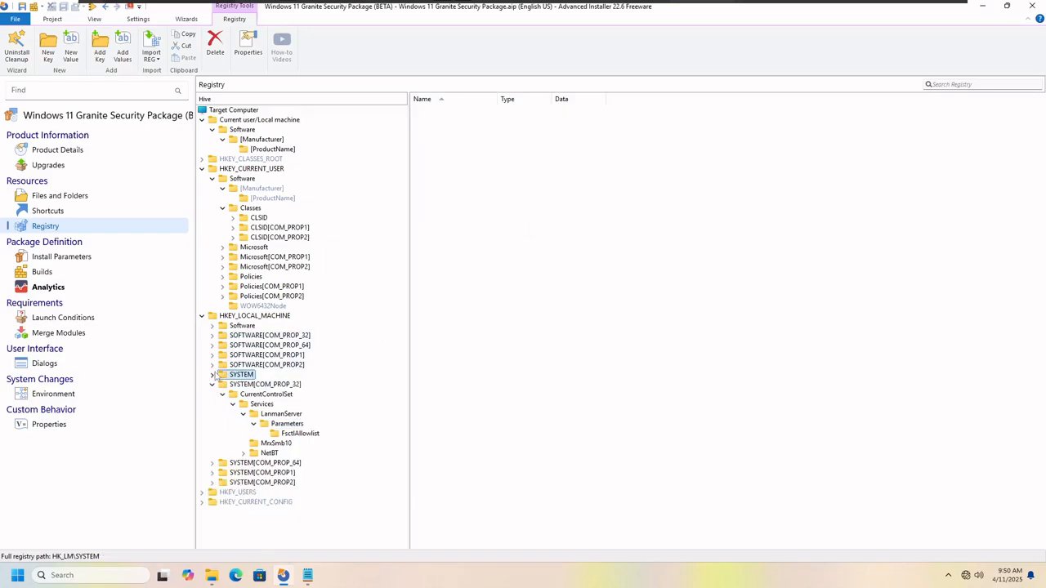
left_click(203, 316)
left_click(203, 171)
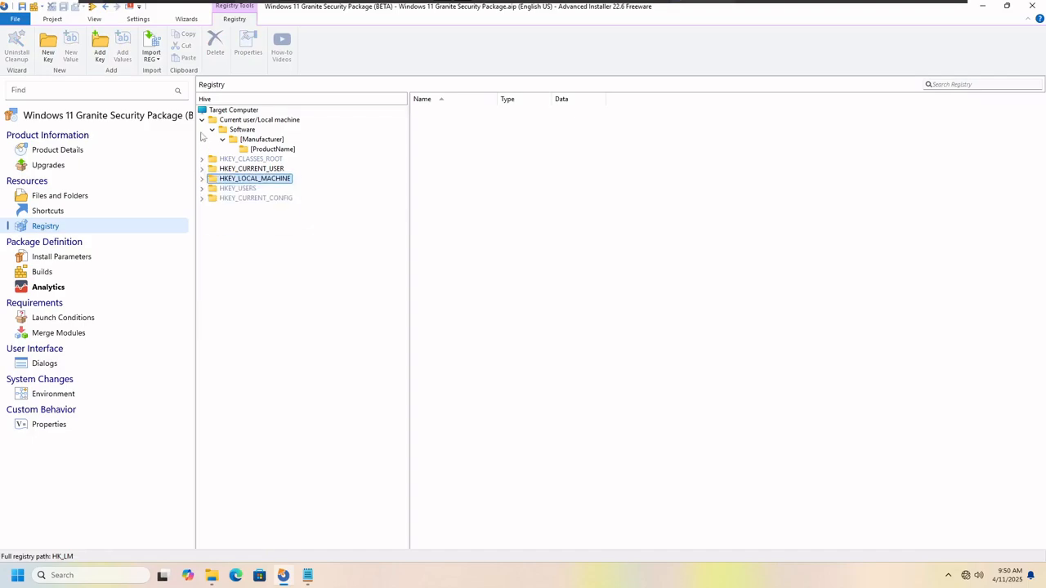
left_click(202, 120)
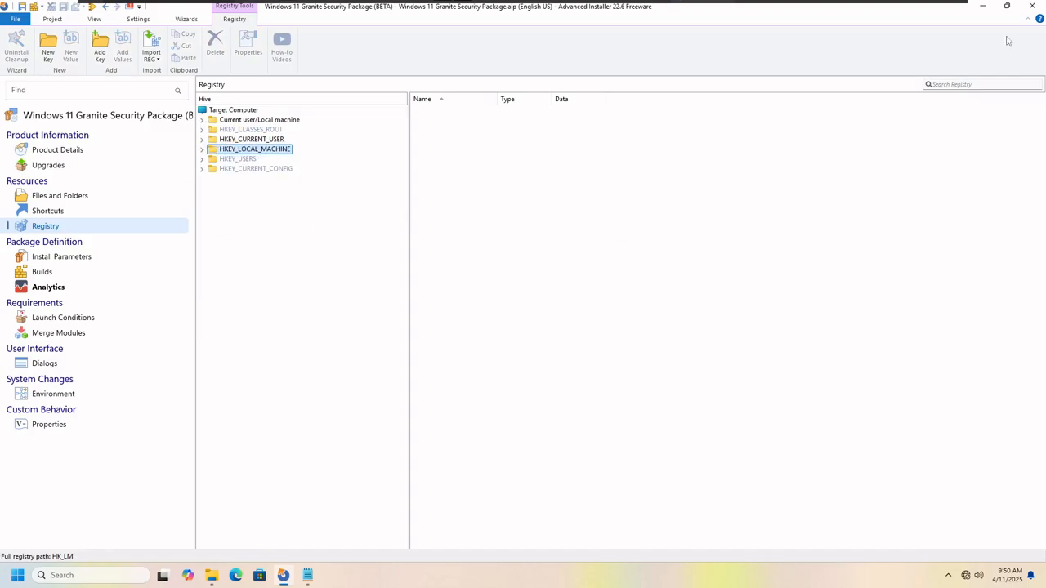
left_click(1031, 6)
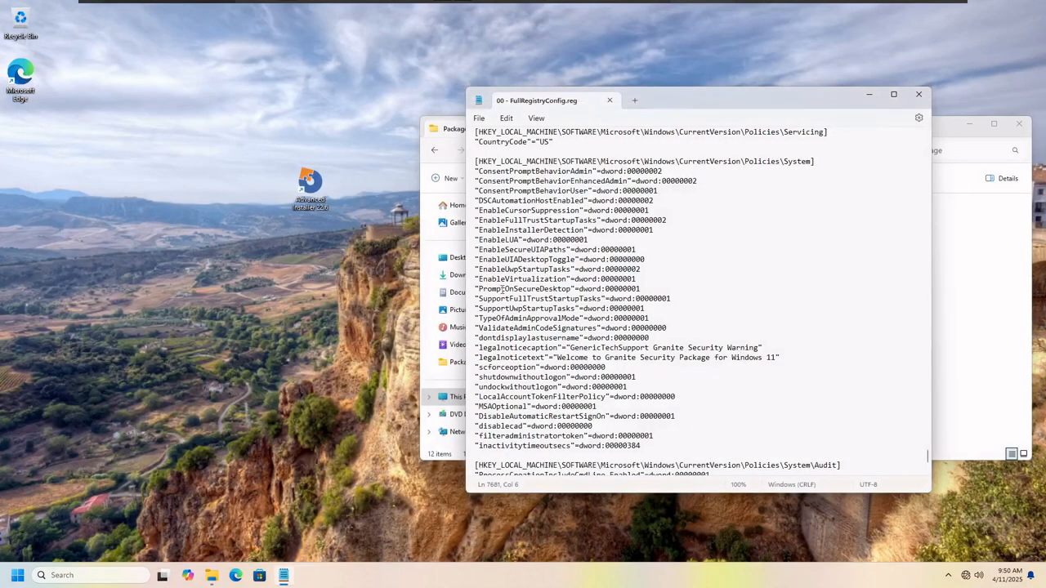
left_click(919, 94)
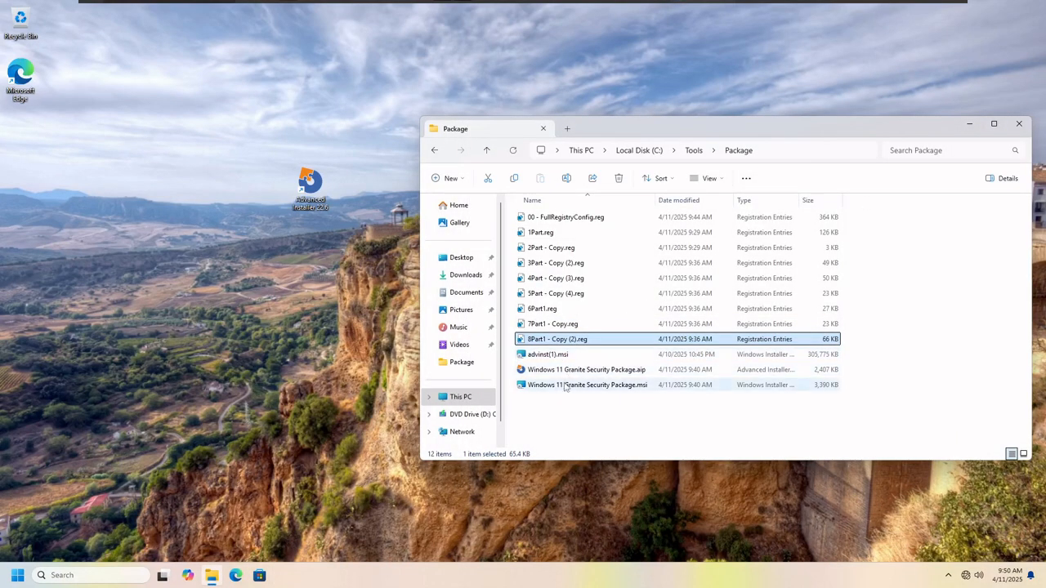
Step: Merge 00 - FullRegistryConfig from the Package folder into the Windows registry, allowing Registry Editor to make changes
left_click(529, 221)
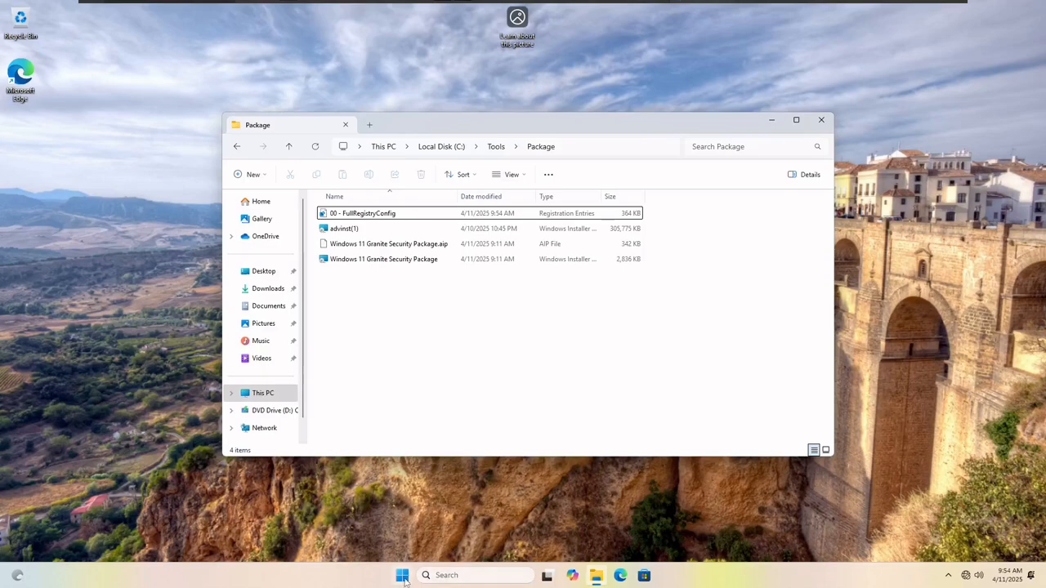
mouse_move(18, 575)
right_click(422, 260)
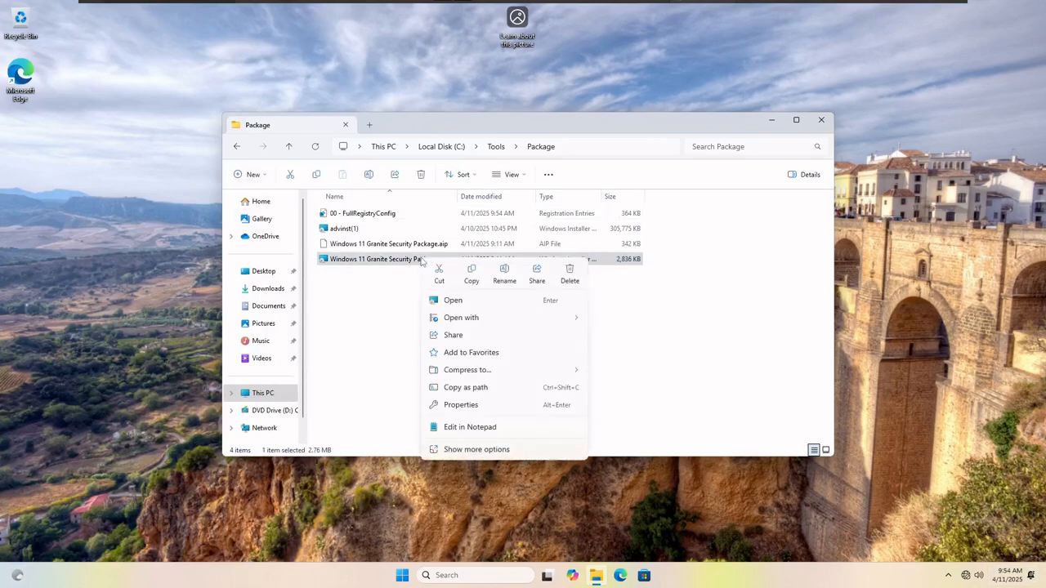
left_click(376, 343)
right_click(331, 219)
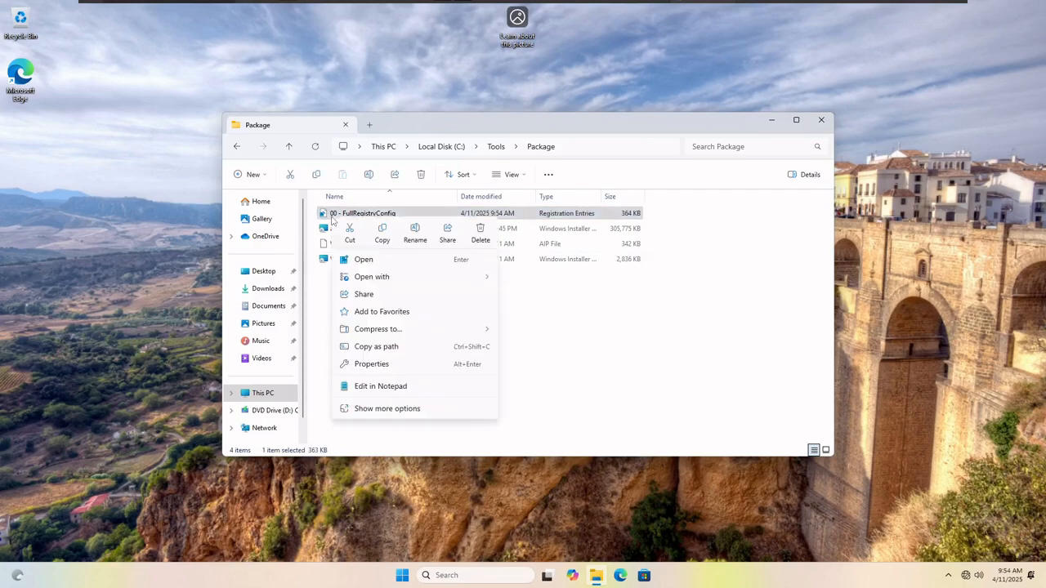
left_click(364, 259)
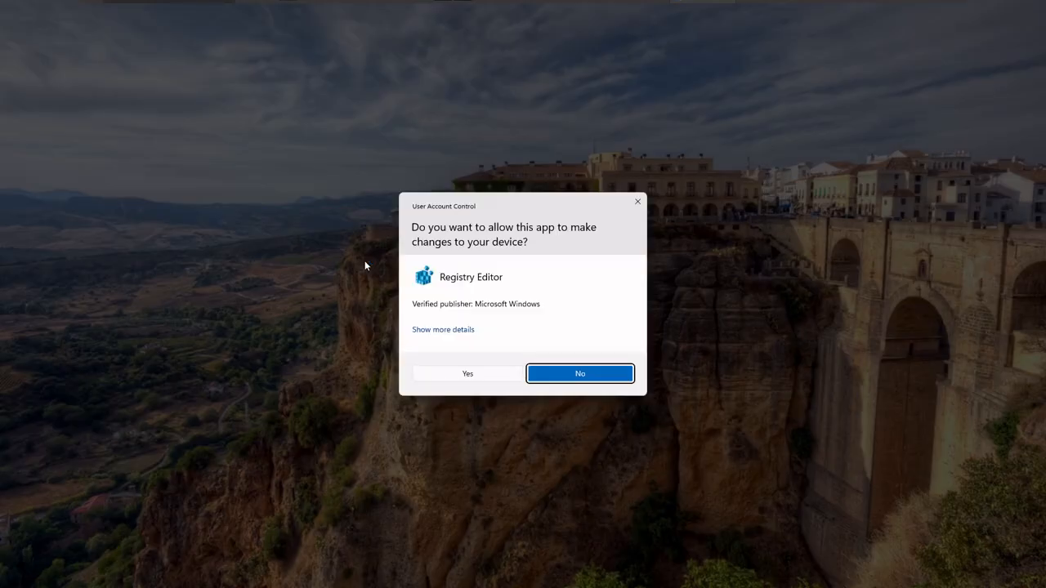
left_click(464, 375)
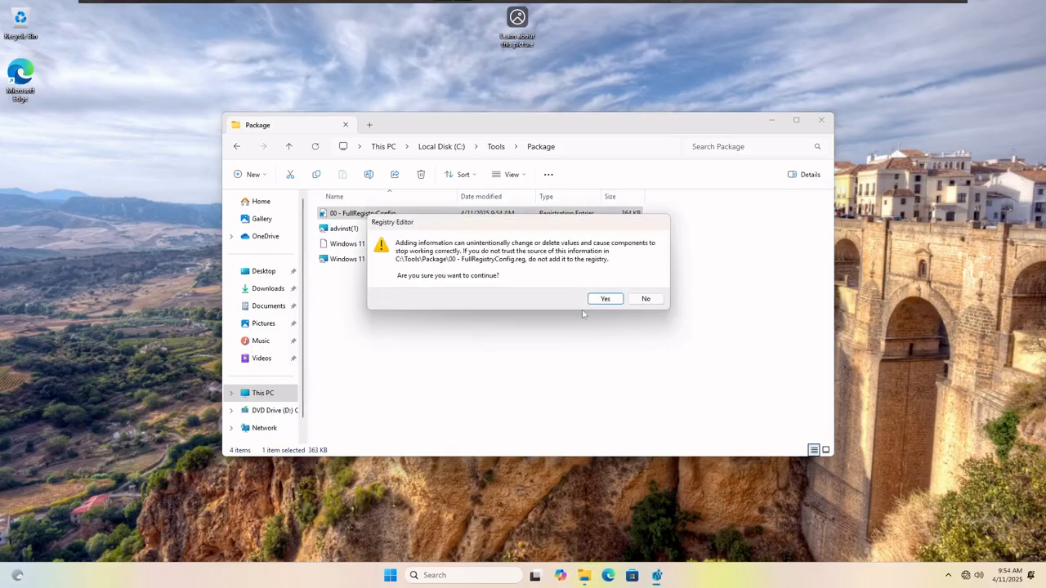
left_click(604, 299)
left_click(644, 285)
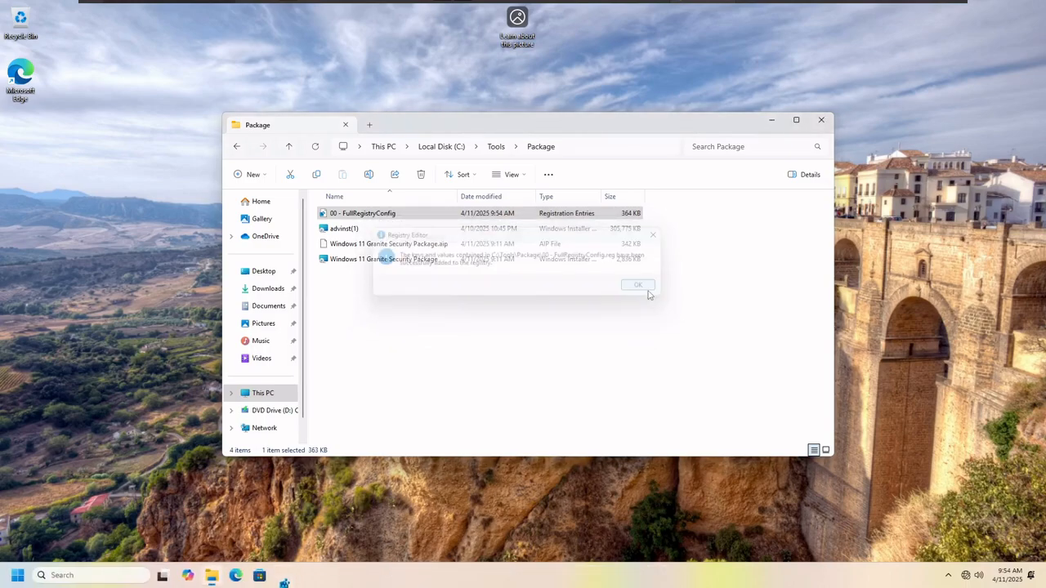
left_click(462, 391)
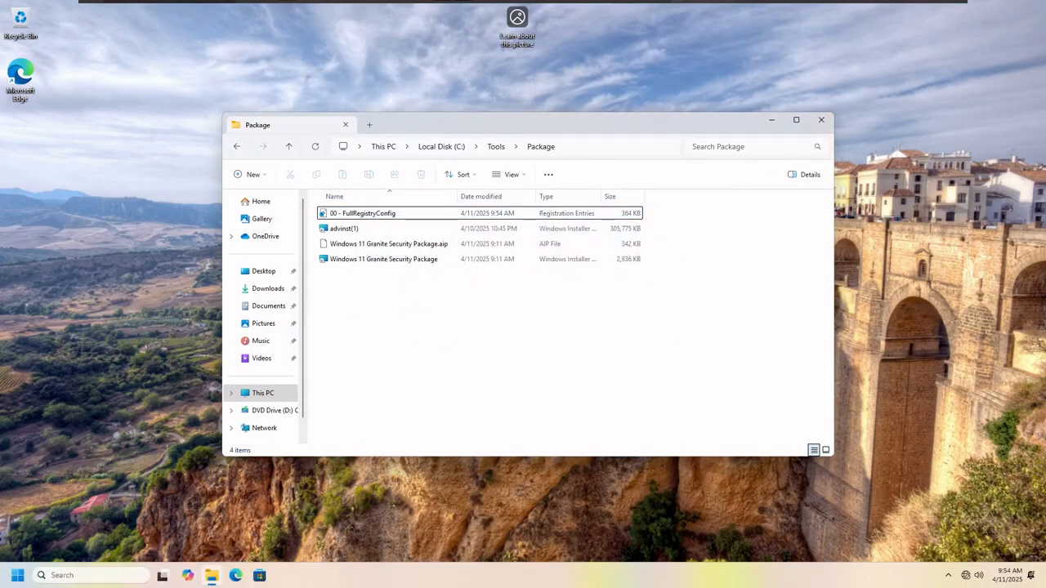
Step: Check the context menu in the root of Local Disk (C:) using a fresh File Explorer window, and close the window
left_click(820, 128)
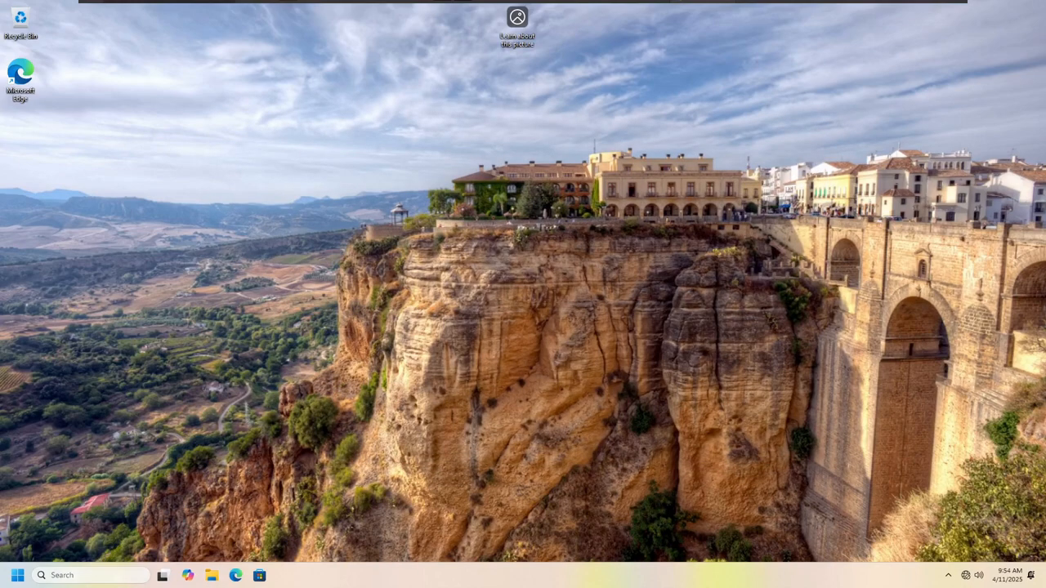
left_click(211, 576)
left_click(263, 393)
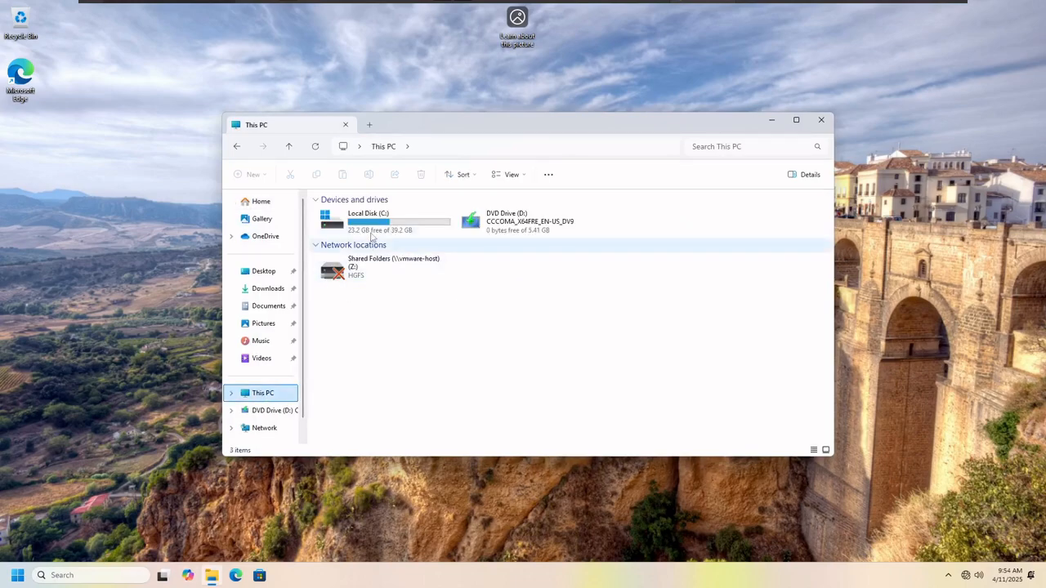
double_click(371, 232)
right_click(372, 236)
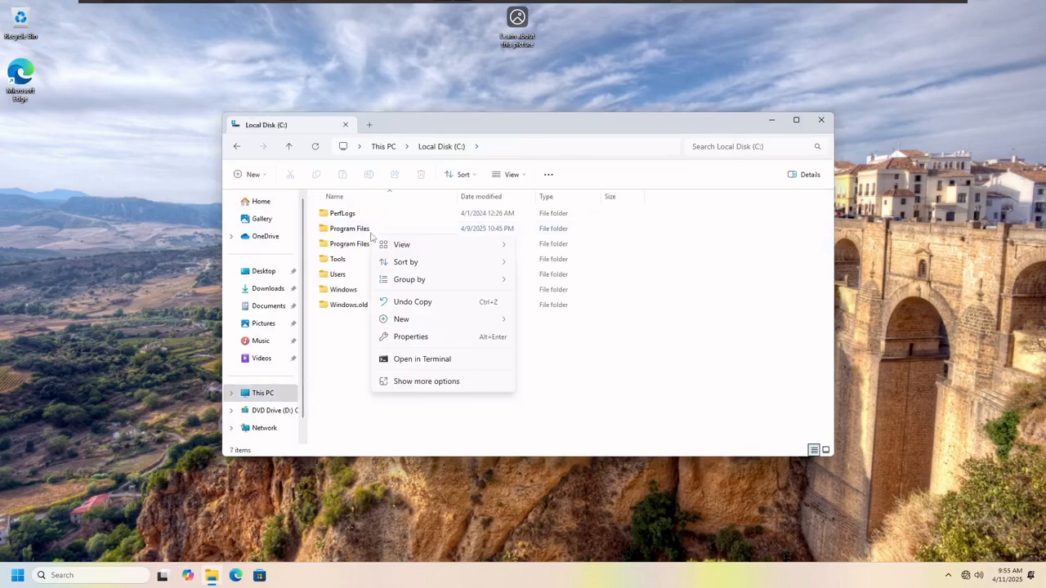
left_click(742, 299)
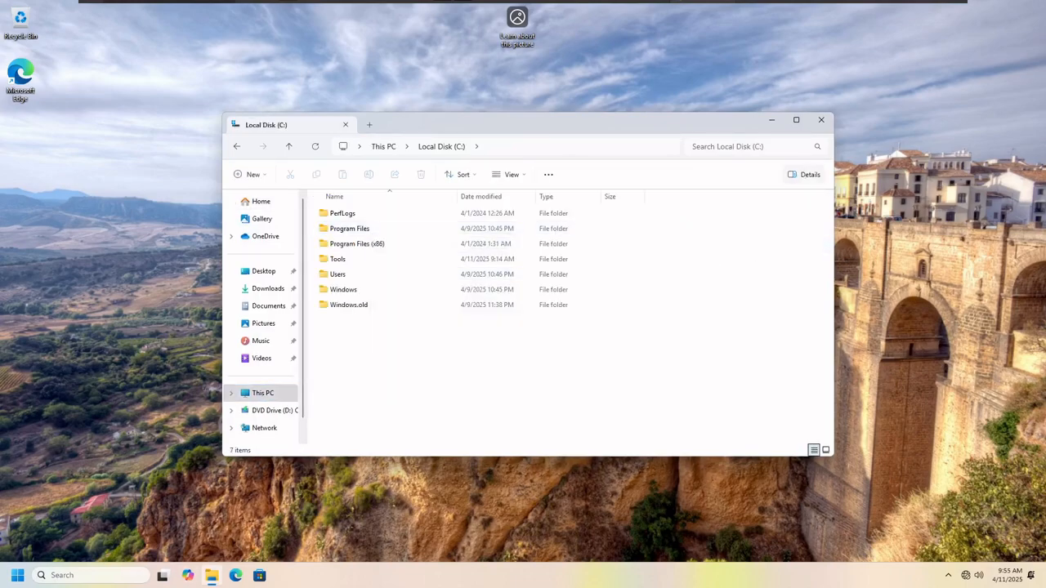
left_click(821, 120)
Step: Restart the computer and accept the GenericTechSupport Granite Security Warning notice before sign-in
right_click(25, 578)
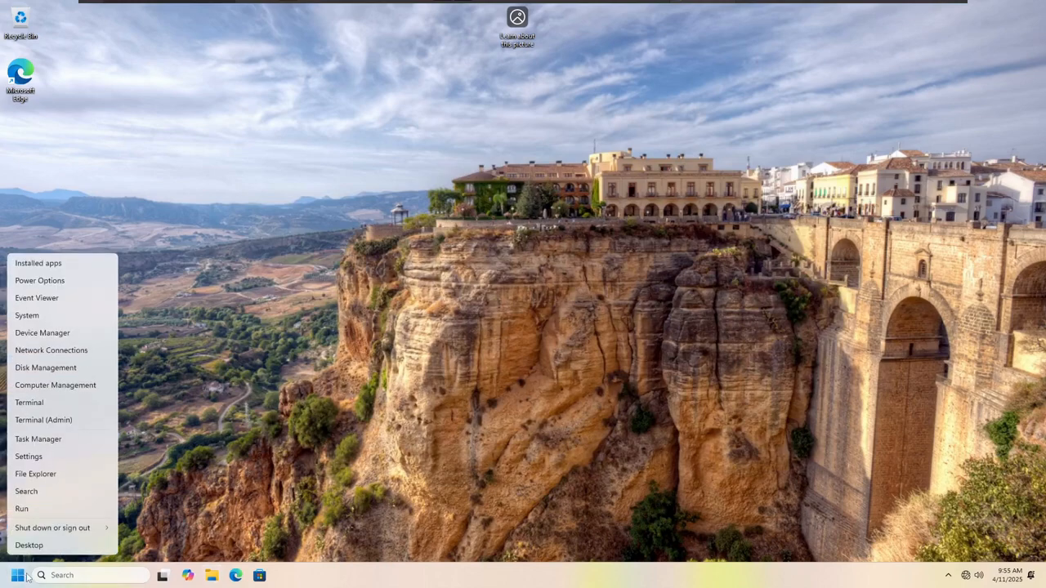
mouse_move(86, 529)
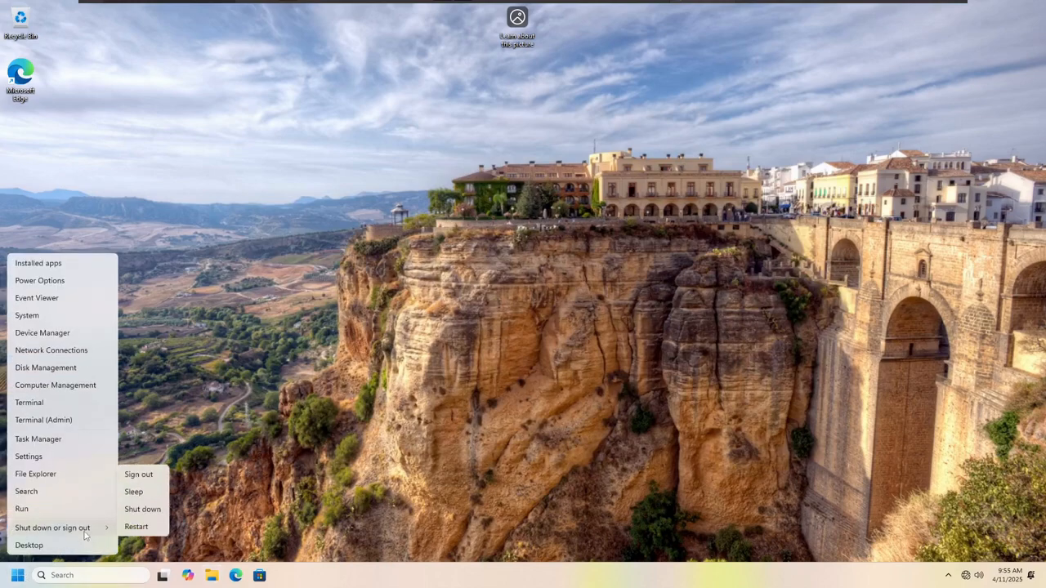
left_click(148, 528)
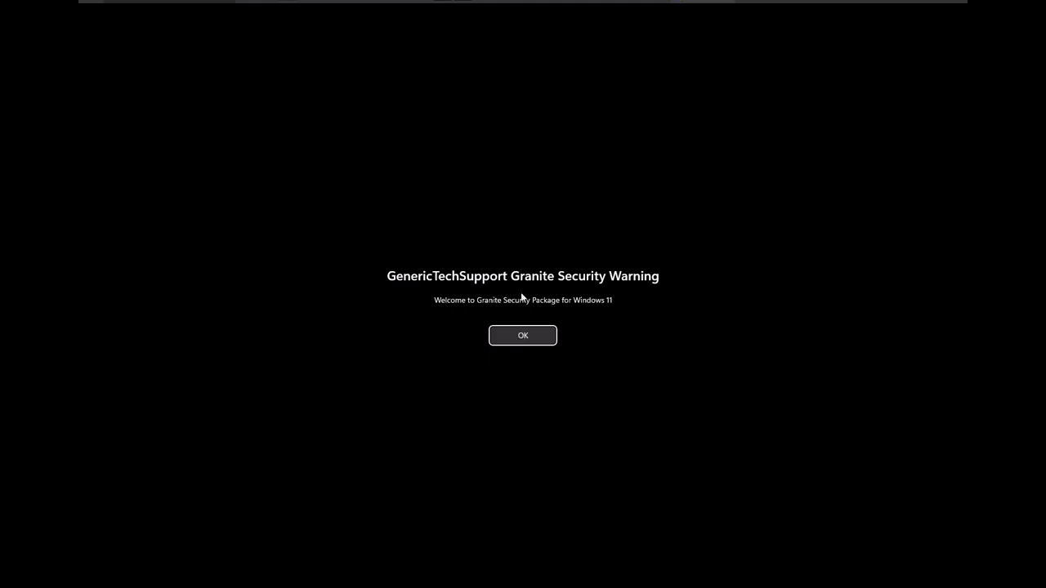
left_click(543, 334)
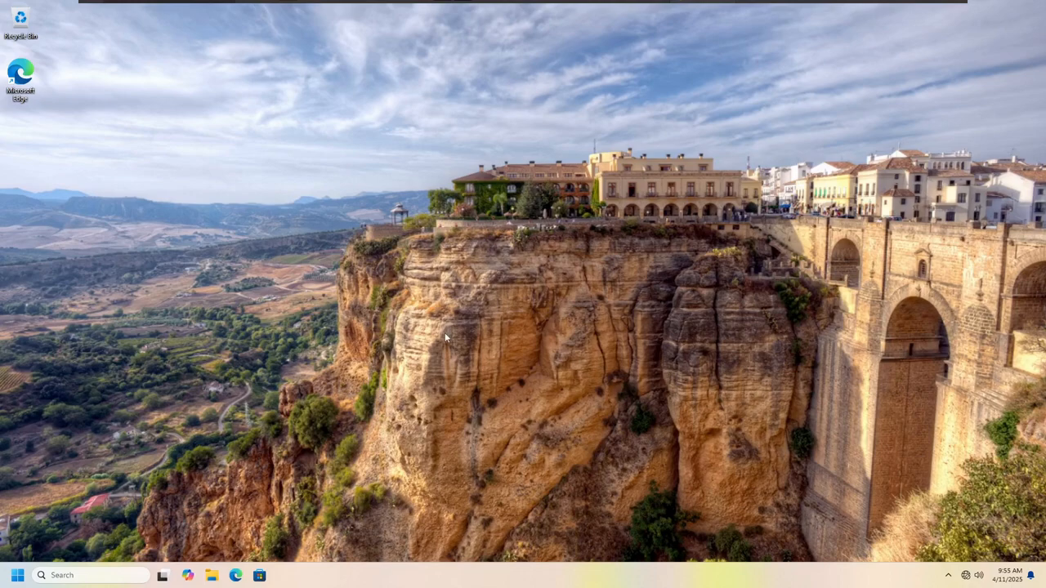
Step: Inspect the Start menu and the context menu of the Tools folder on Local Disk (C:)
left_click(17, 575)
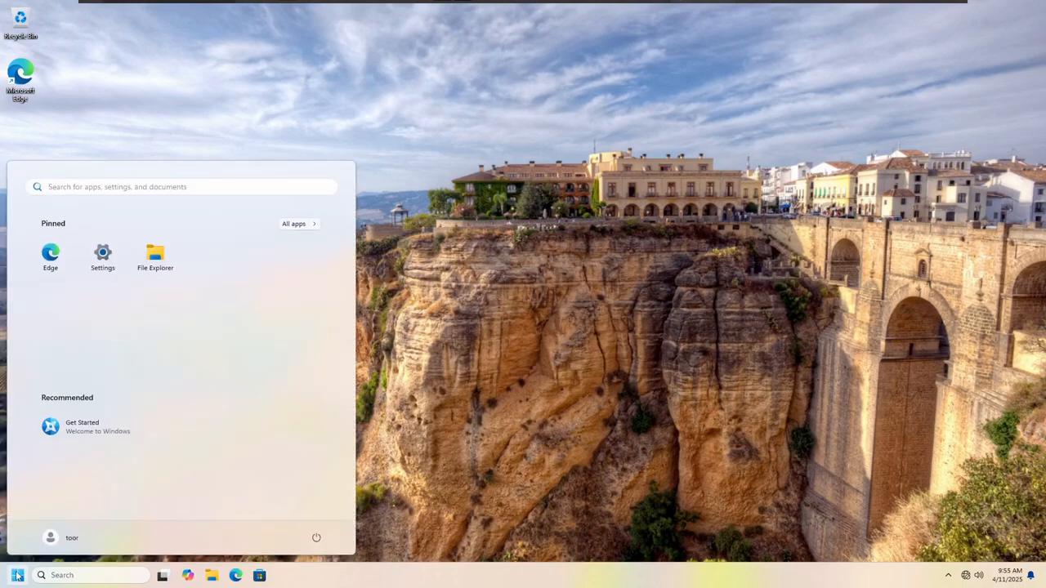
left_click(17, 576)
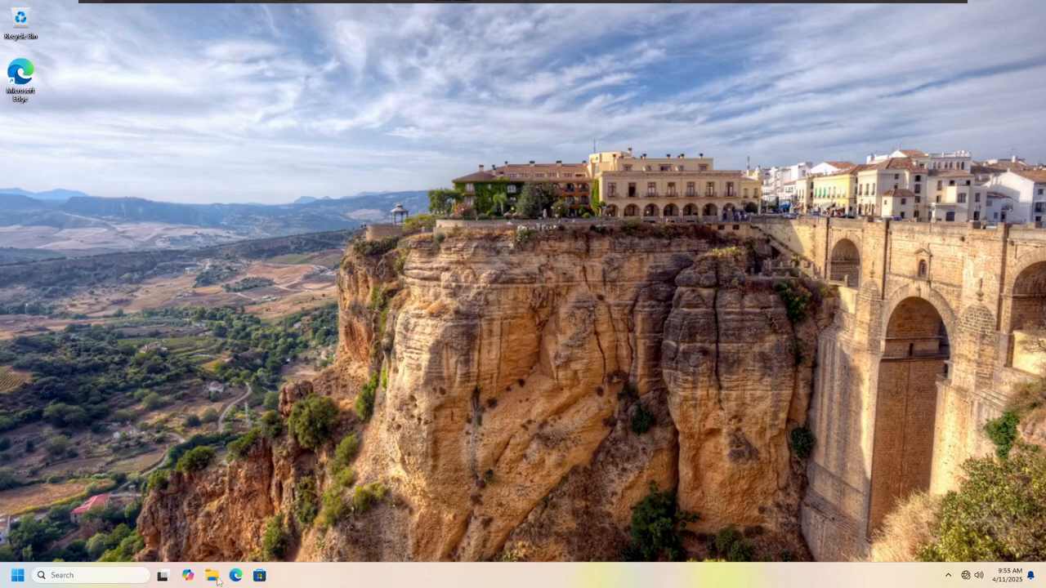
left_click(211, 575)
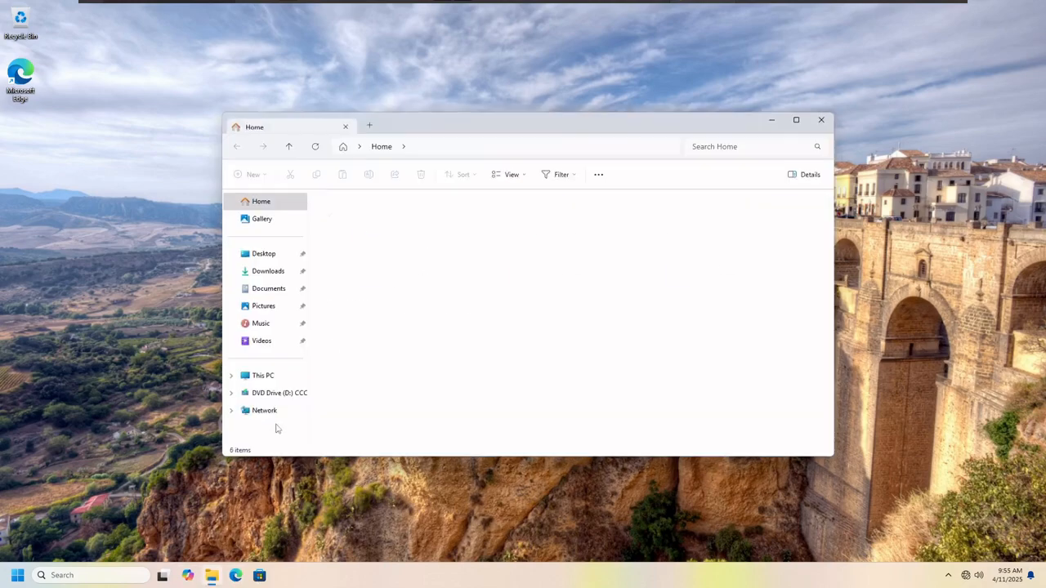
left_click(273, 380)
double_click(392, 222)
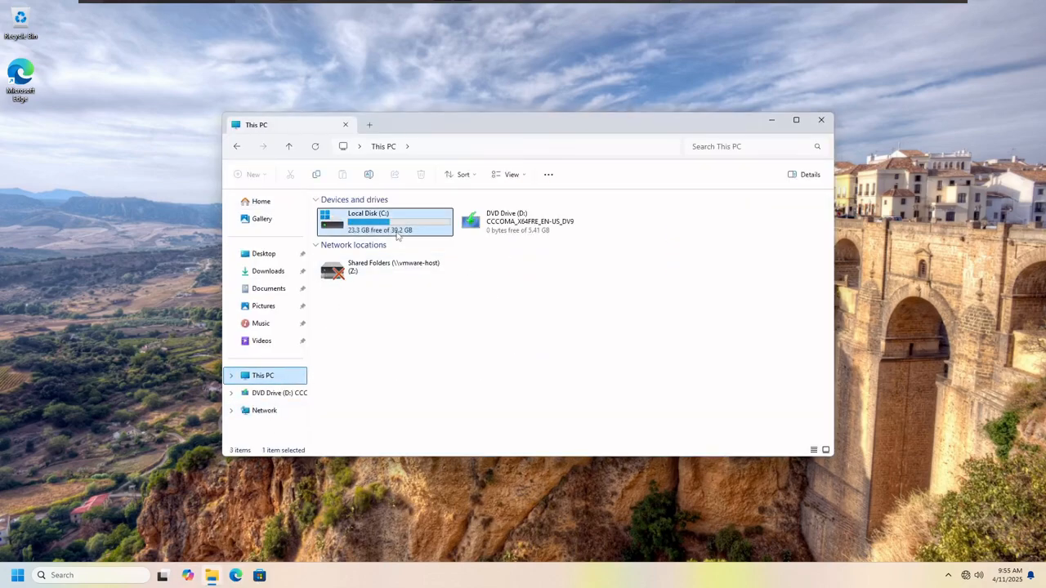
right_click(329, 263)
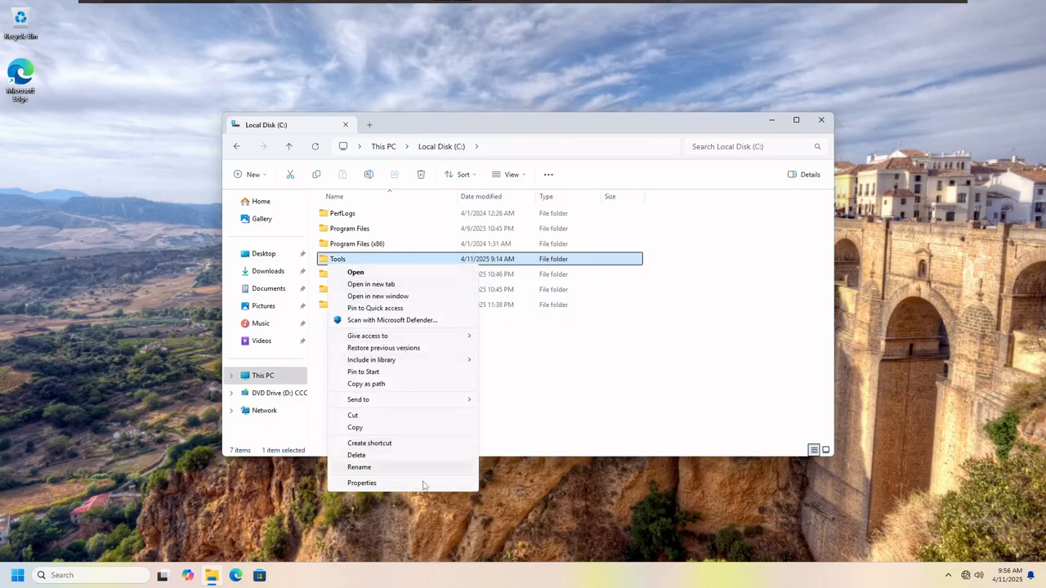
left_click(567, 407)
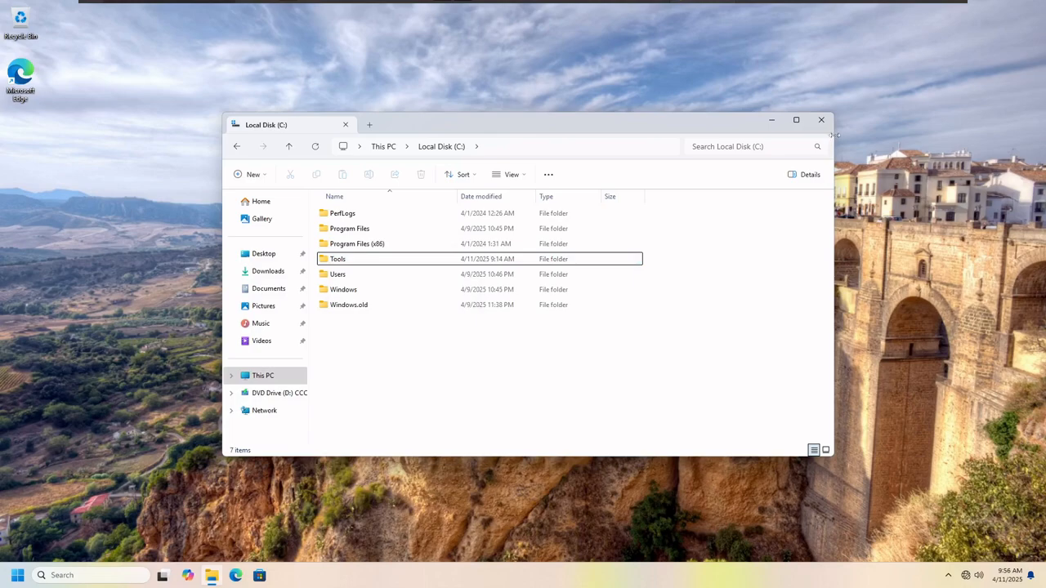
Step: Close the Local Disk (C:) window and bring up the CPU performance view in Task Manager
key("super+d")
right_click(450, 578)
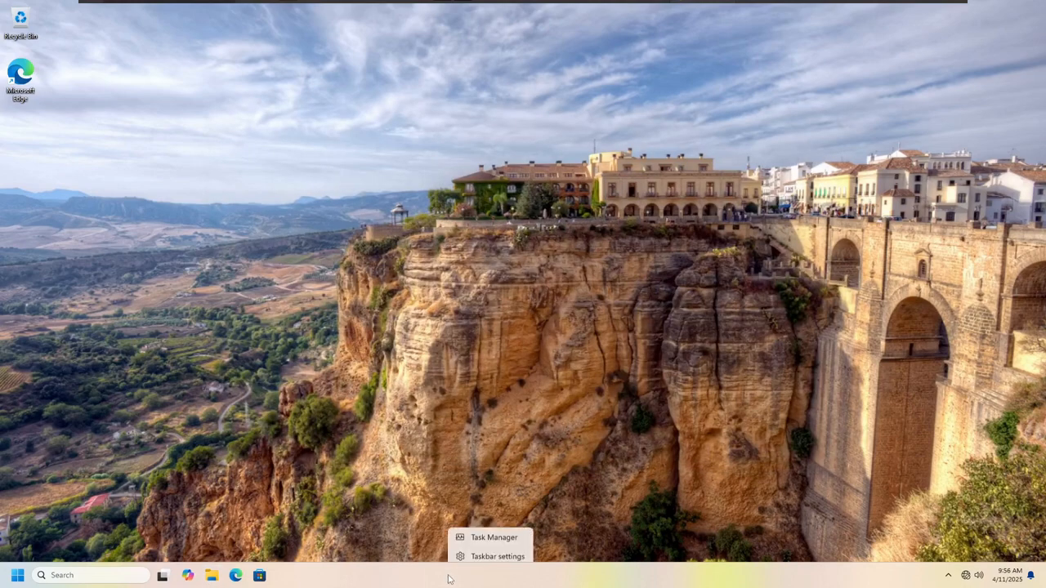
left_click(483, 533)
left_click(430, 375)
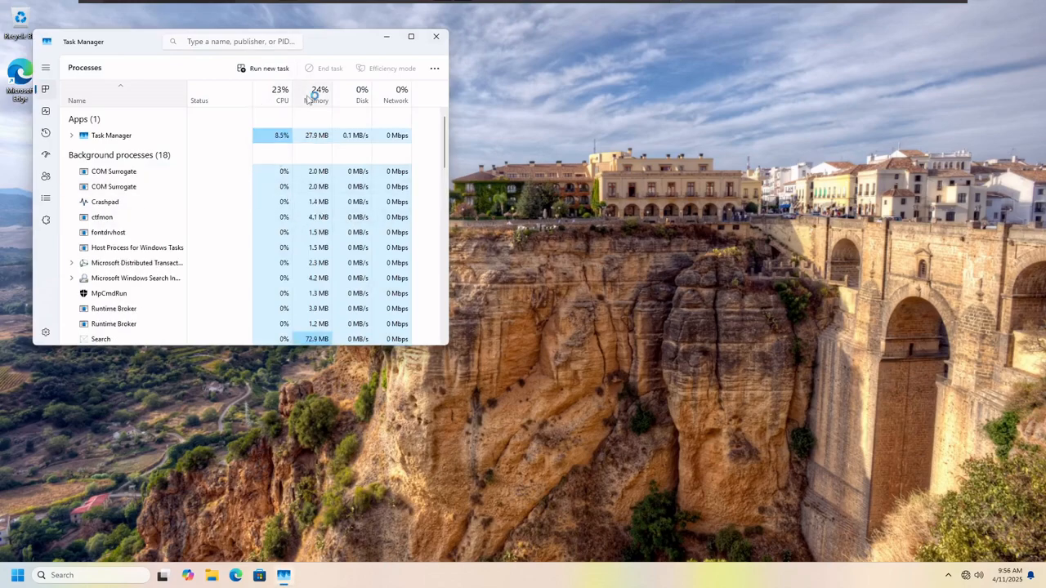
left_click(45, 111)
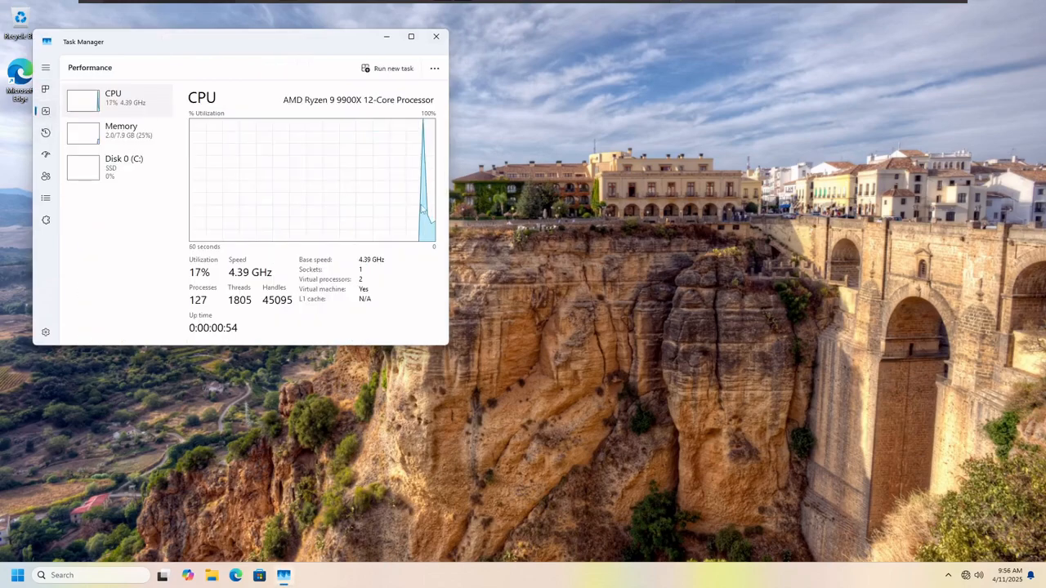
Step: Change the CPU graph to show logical processors, examine the per-processor graphs, and close Task Manager
right_click(242, 176)
mouse_move(299, 180)
left_click(412, 193)
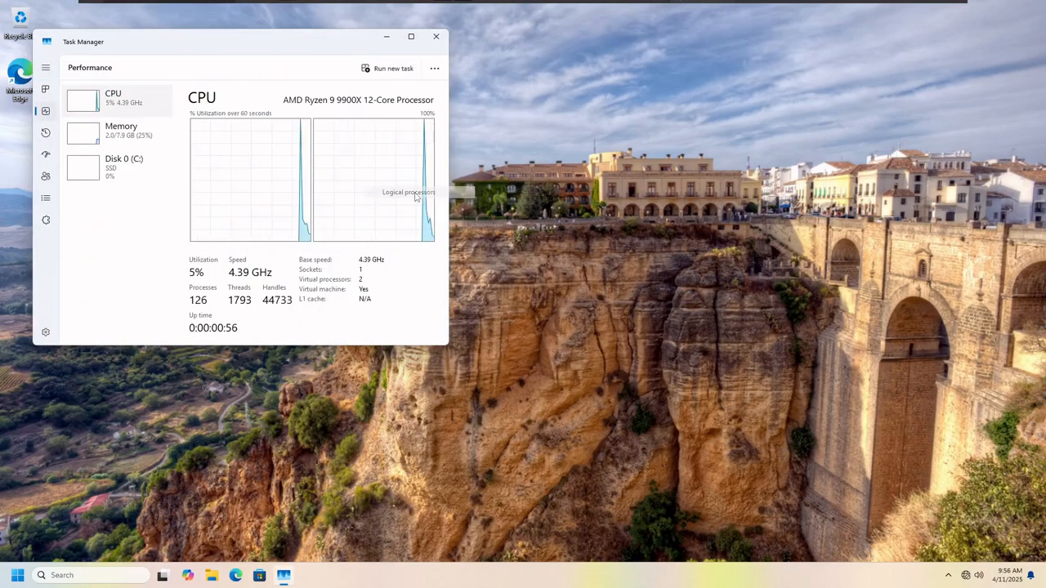
left_click_drag(262, 42, 458, 99)
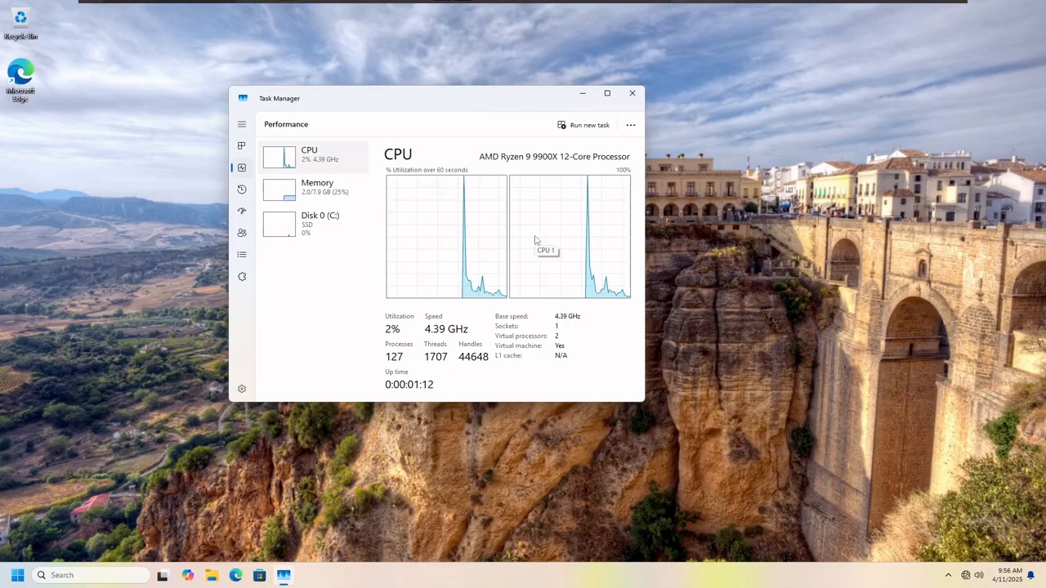
left_click(632, 94)
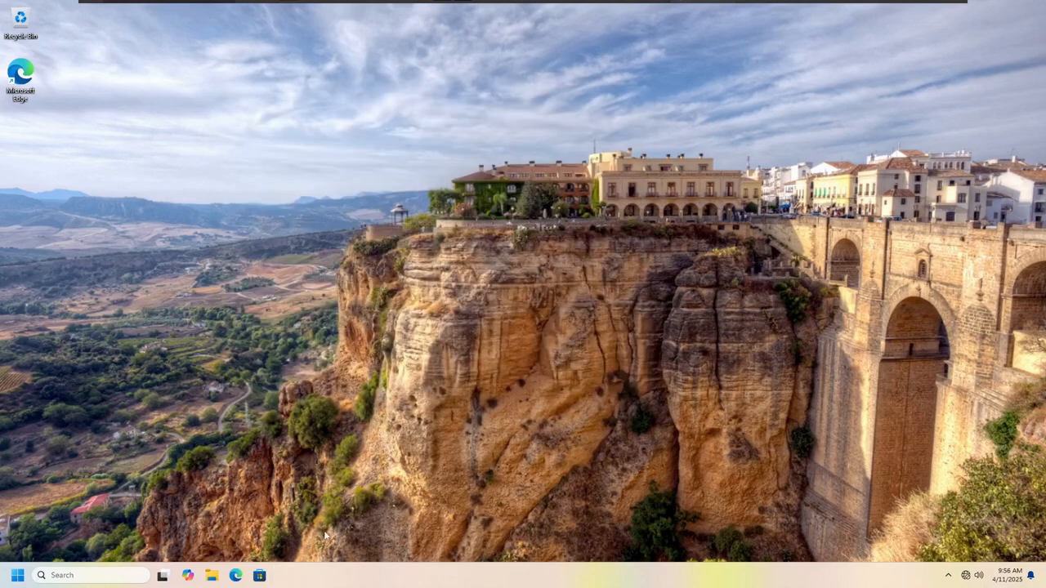
Step: Check the File Explorer Home page and the Microsoft Edge new tab page, closing each window after viewing
left_click(210, 575)
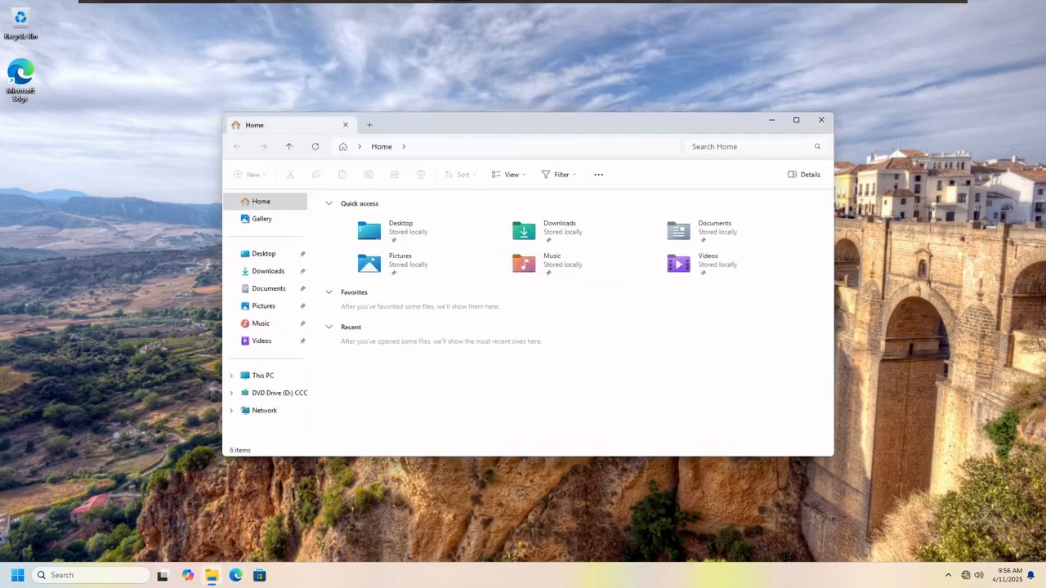
left_click(821, 119)
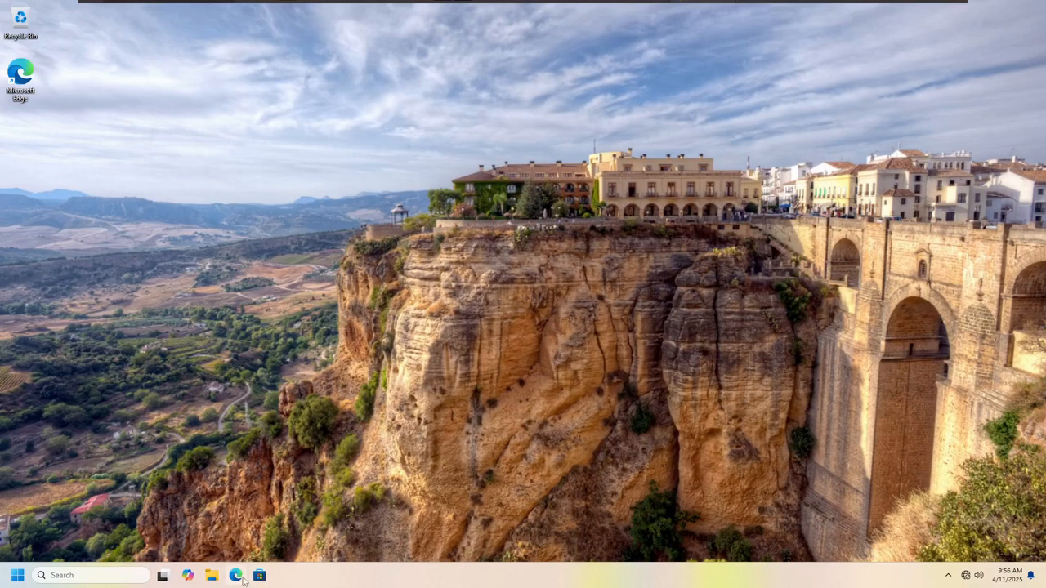
left_click(237, 575)
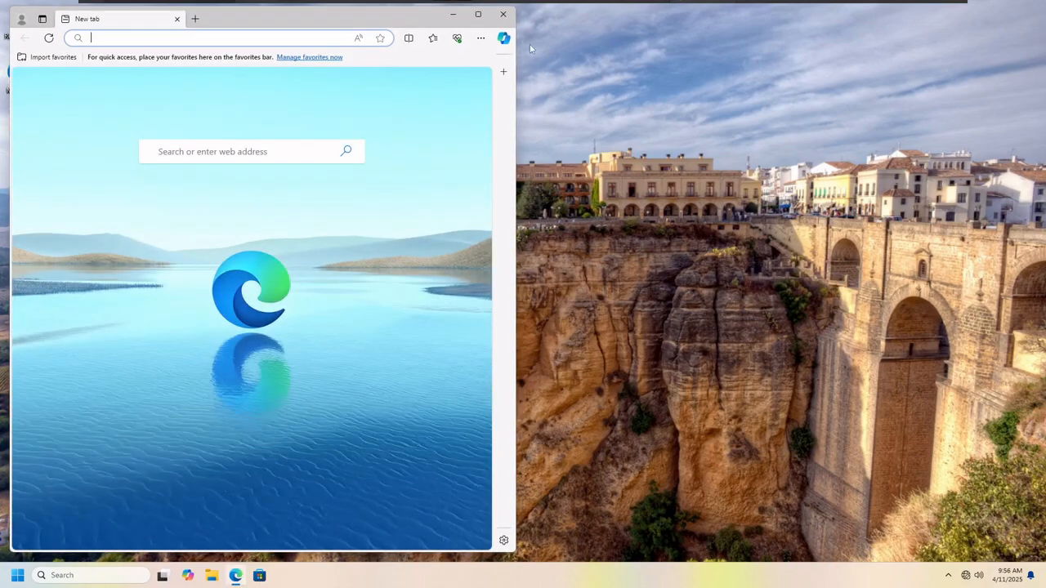
left_click(504, 15)
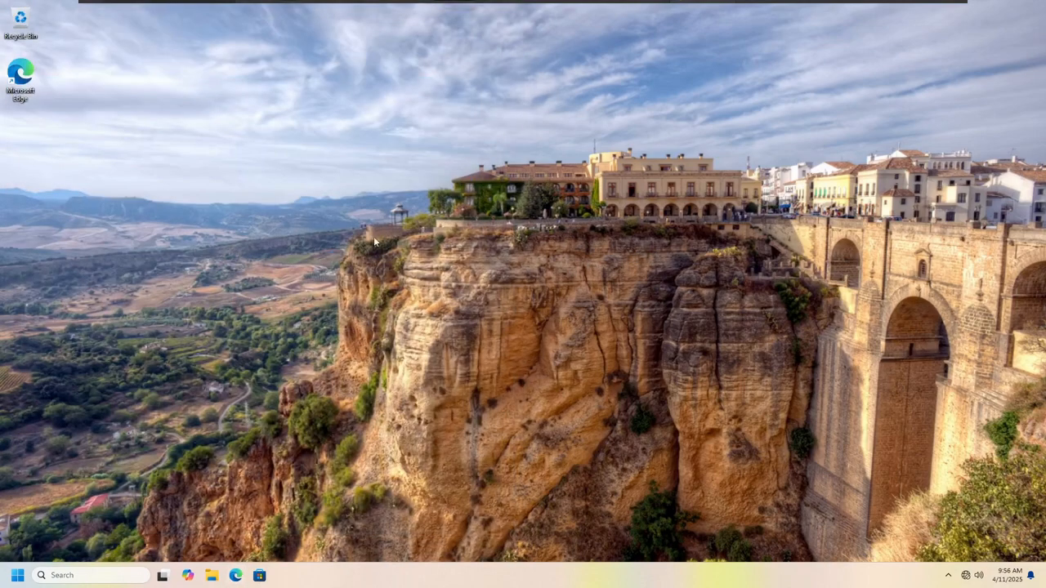